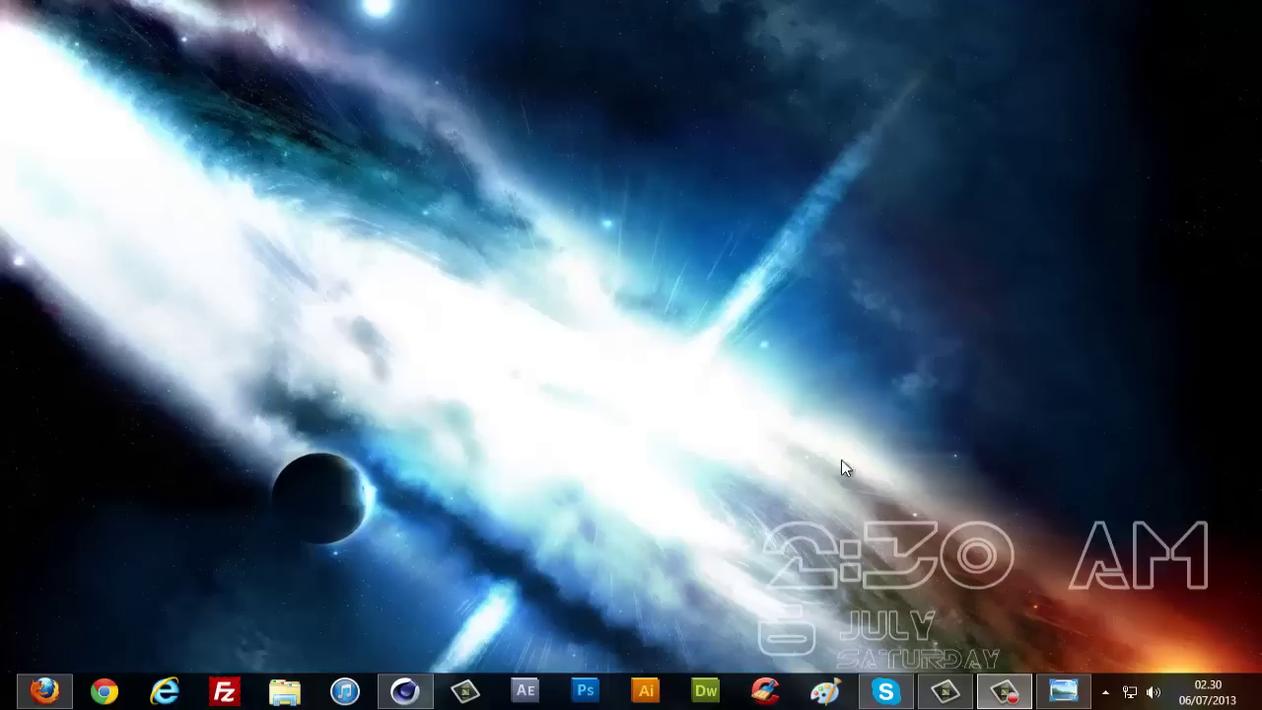
# Review the reference render of the ivy column, then return to Cinema 4D.
pyautogui.click(1069, 693)
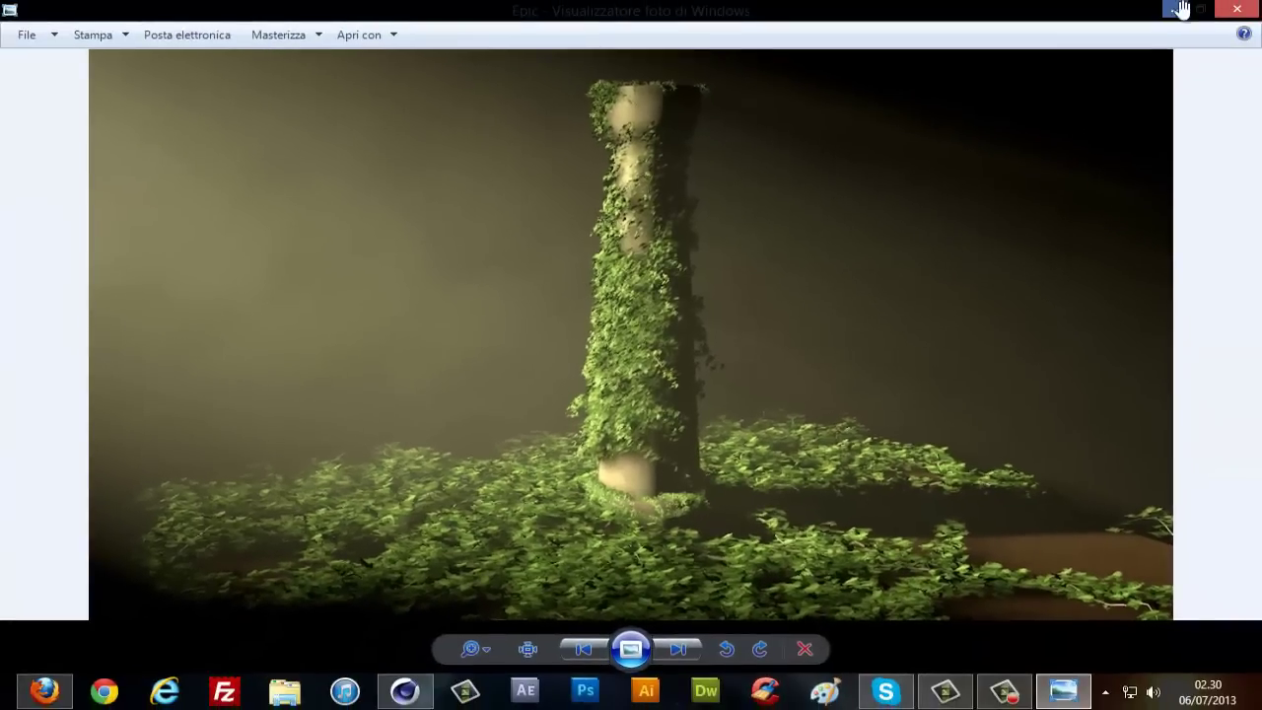
pyautogui.click(1181, 10)
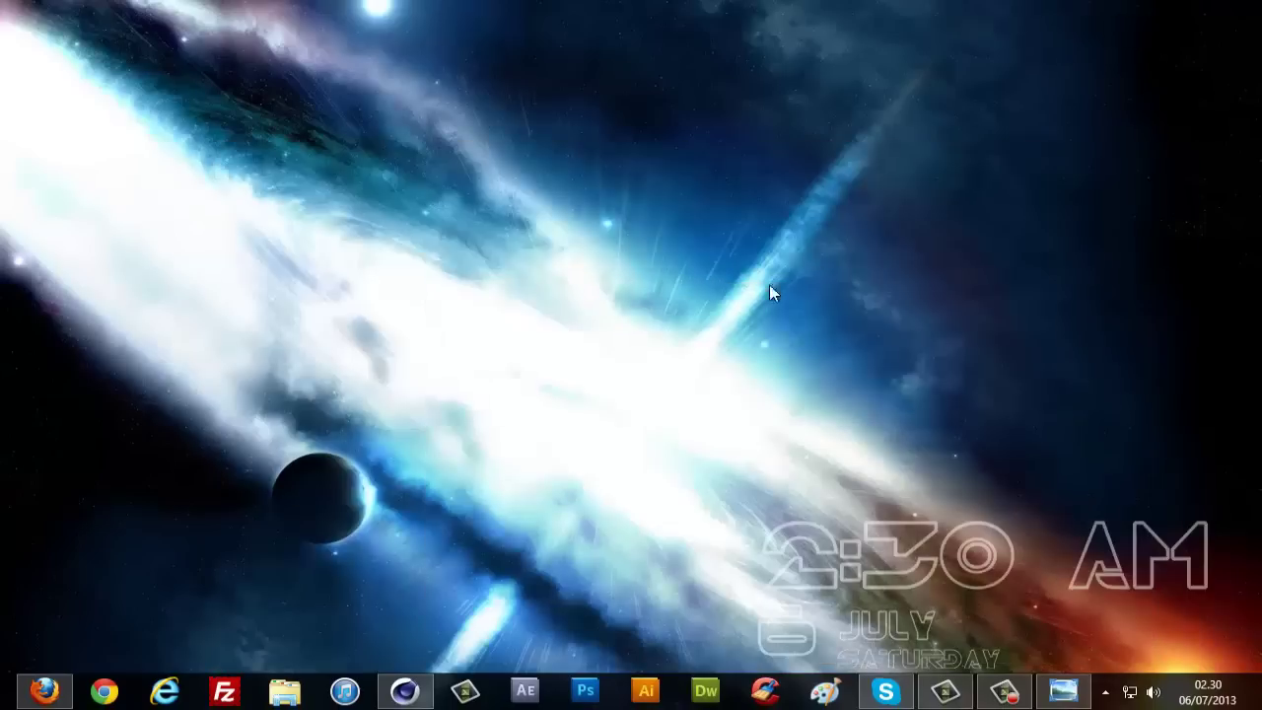
pyautogui.click(410, 695)
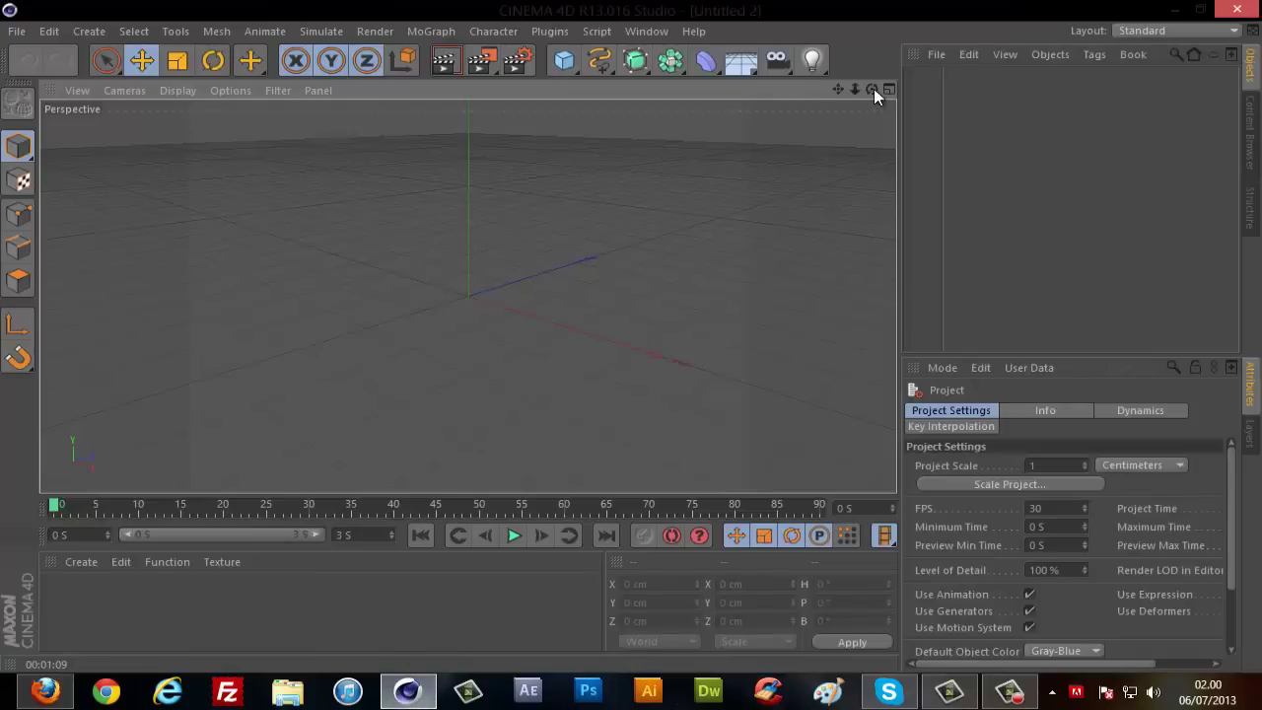
# Add a sphere with 25 segments, make it editable, and switch to Polygon mode.
pyautogui.moveTo(872, 89)
pyautogui.mouseDown()
pyautogui.moveTo(632, 335)
pyautogui.moveTo(840, 170)
pyautogui.mouseUp()
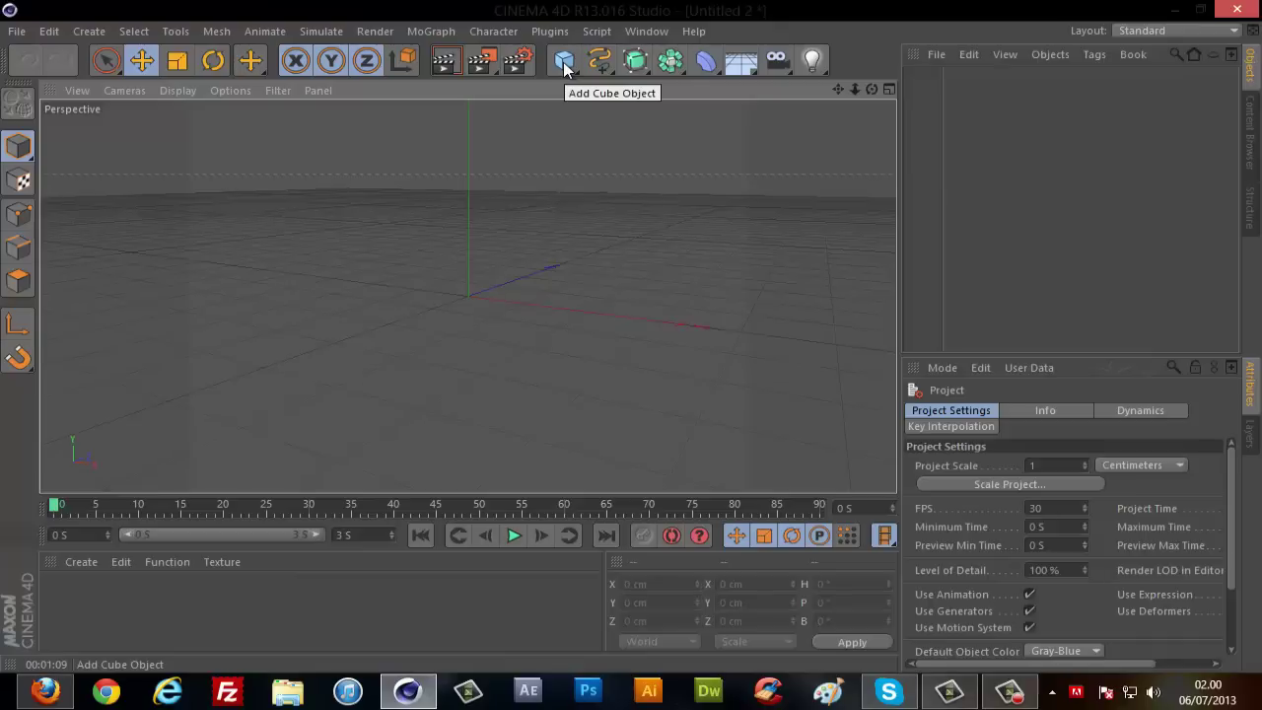
pyautogui.moveTo(564, 65)
pyautogui.mouseDown()
pyautogui.moveTo(922, 106)
pyautogui.moveTo(854, 93)
pyautogui.mouseUp()
pyautogui.scroll(2, 630, 336)
pyautogui.scroll(2, 631, 336)
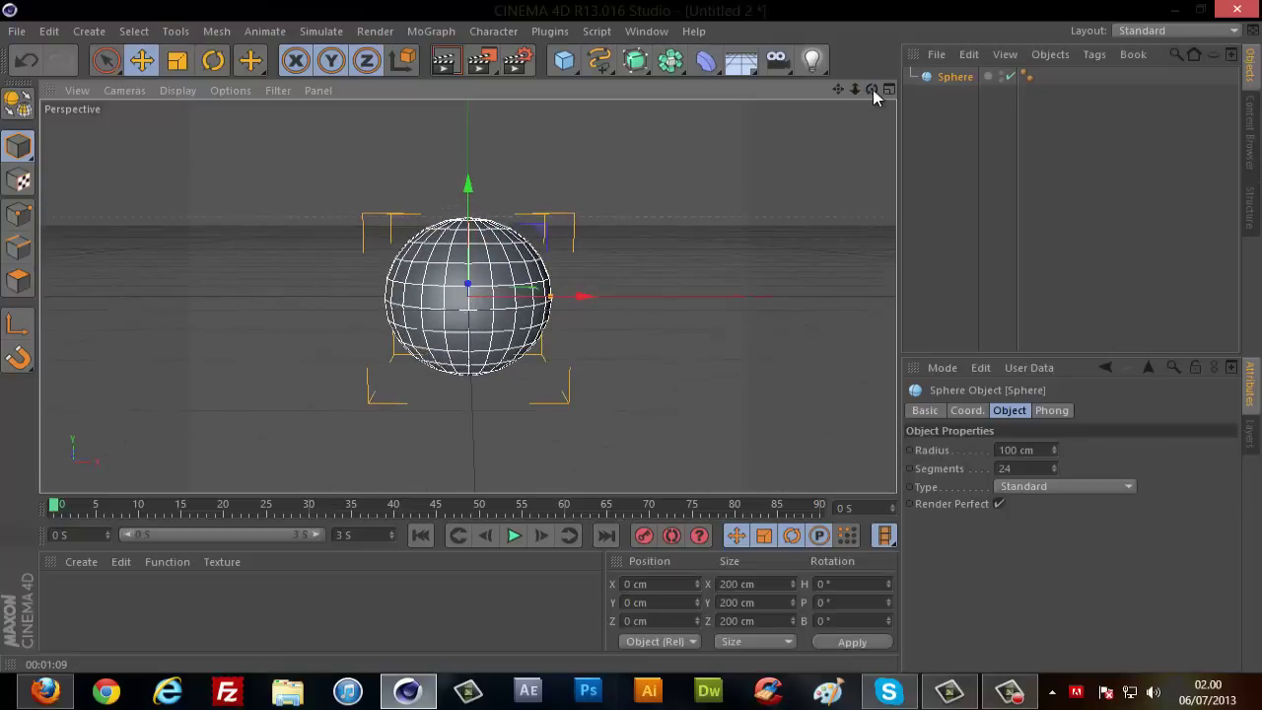
pyautogui.scroll(2, 631, 339)
pyautogui.scroll(2, 632, 340)
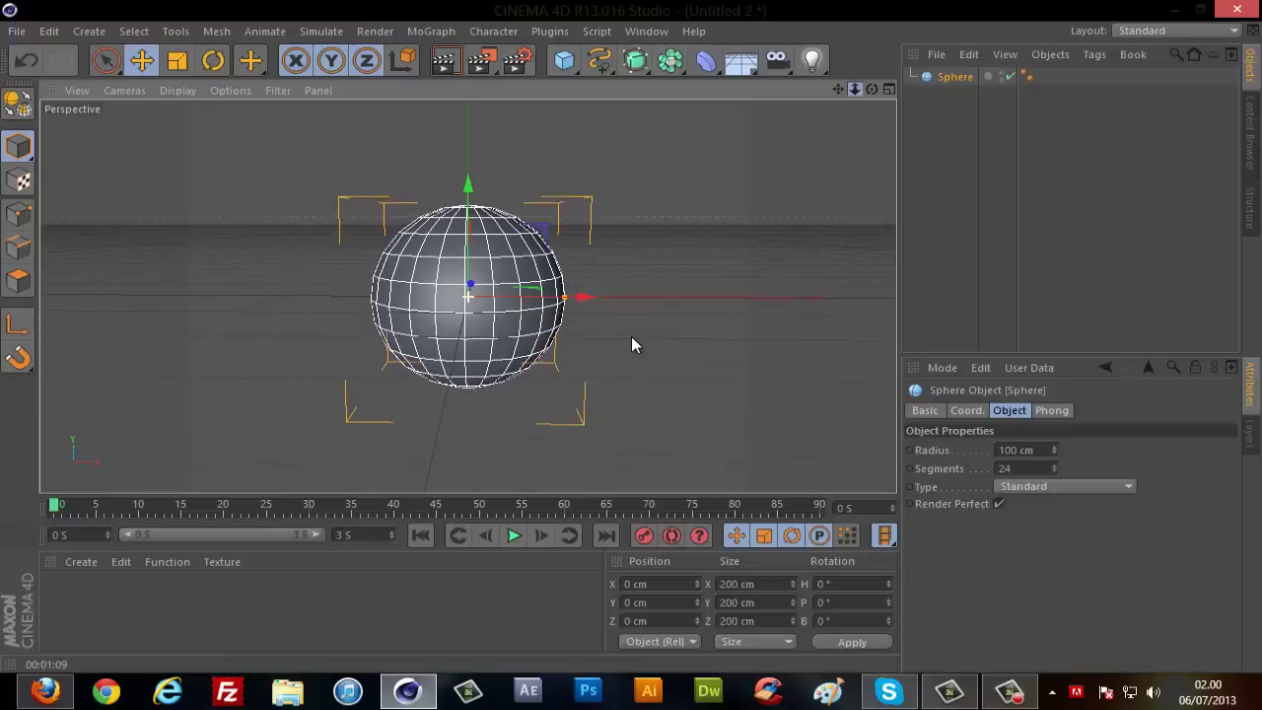
pyautogui.scroll(1, 631, 336)
pyautogui.scroll(1, 632, 336)
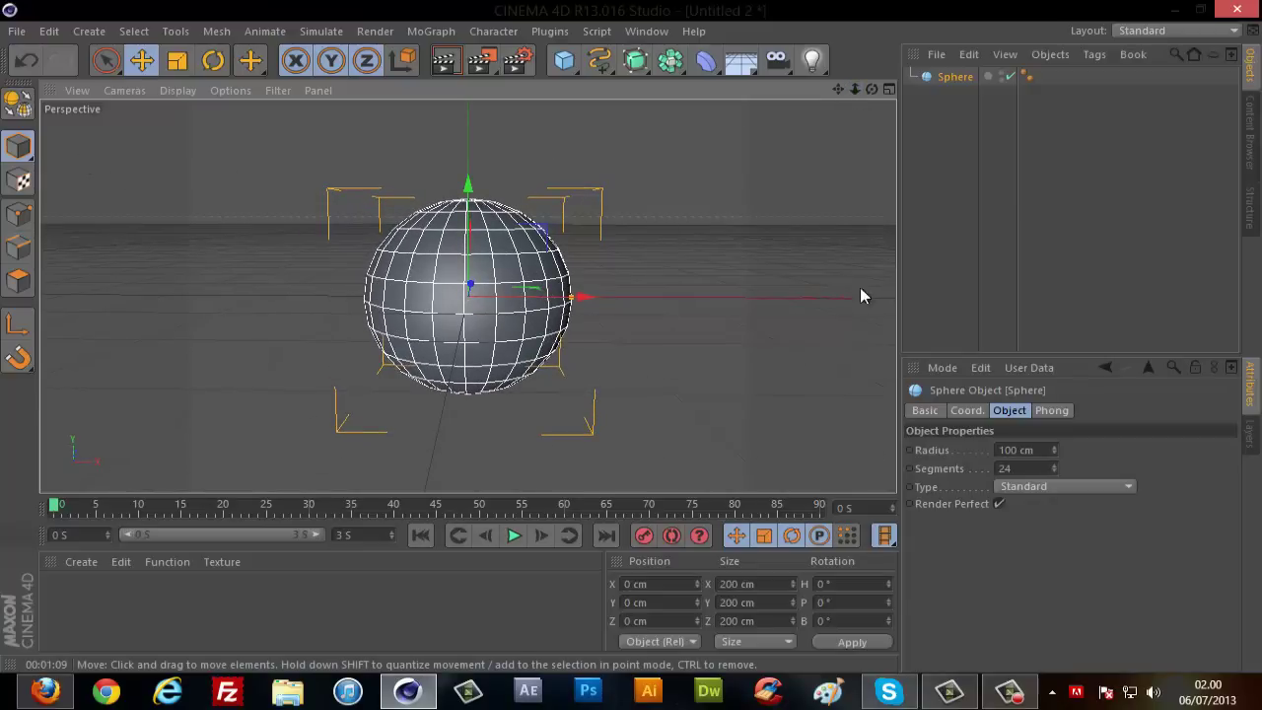
pyautogui.click(1054, 465)
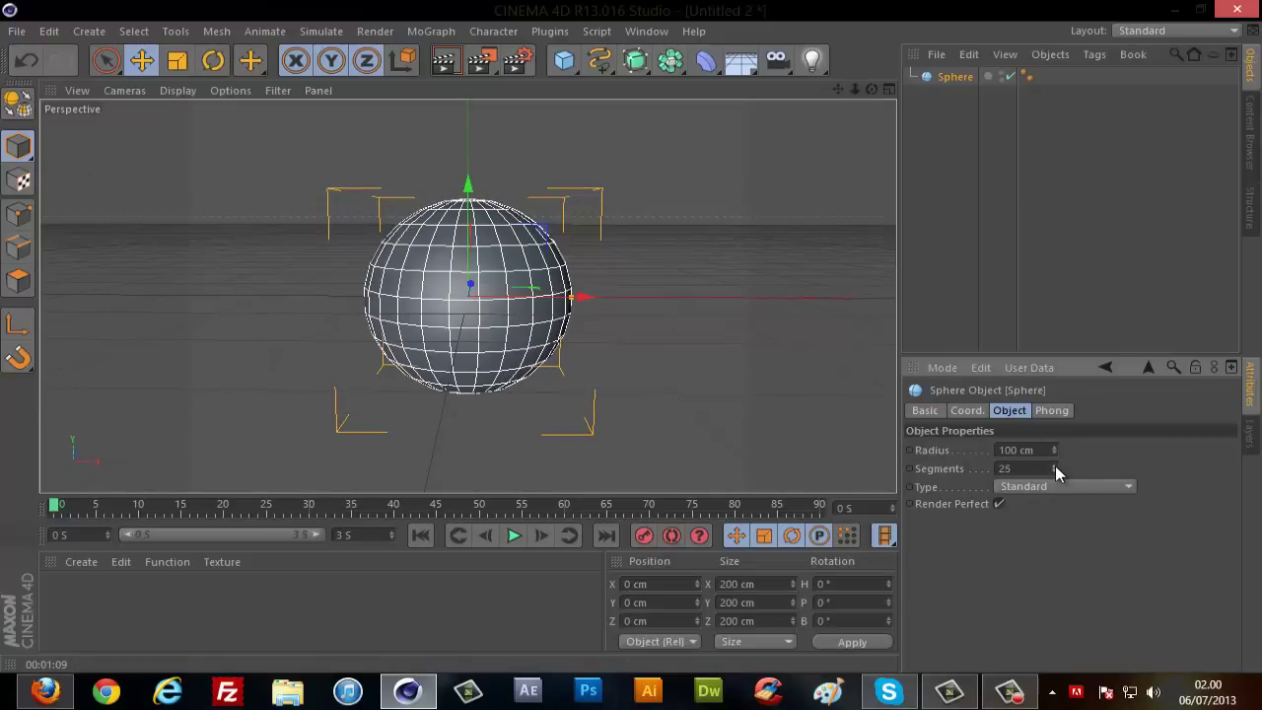
pyautogui.click(20, 111)
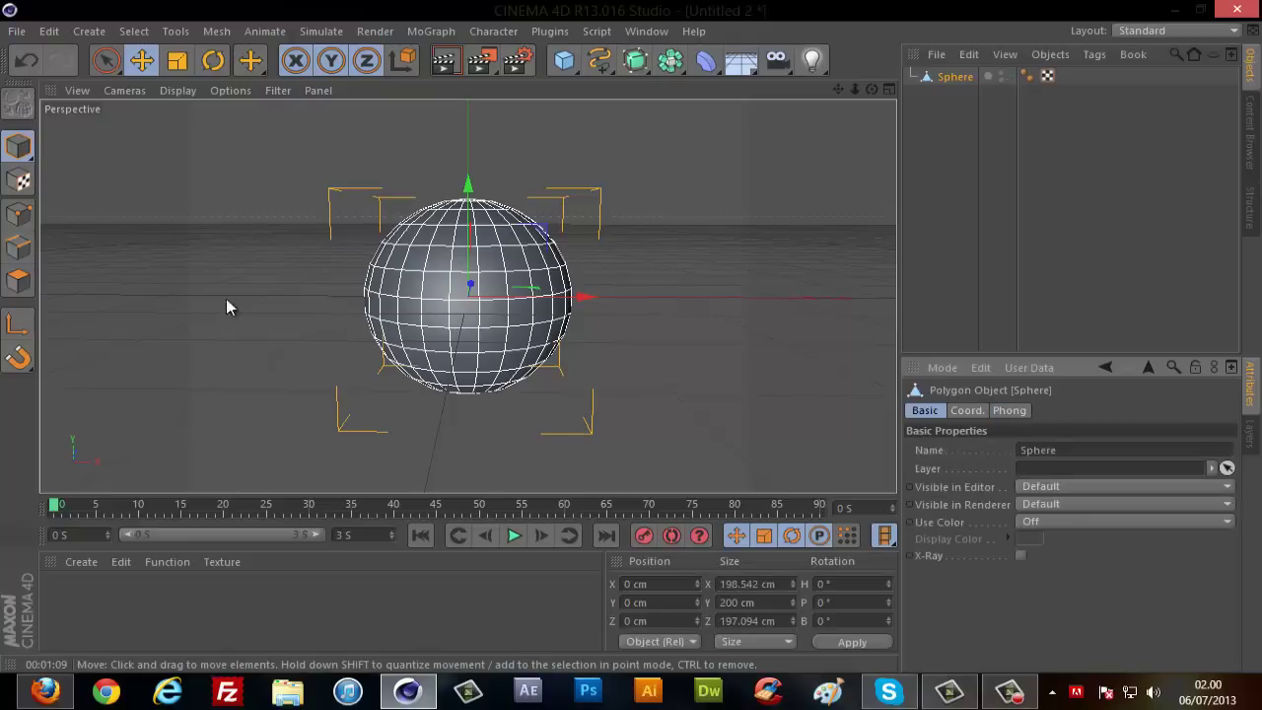
pyautogui.click(20, 281)
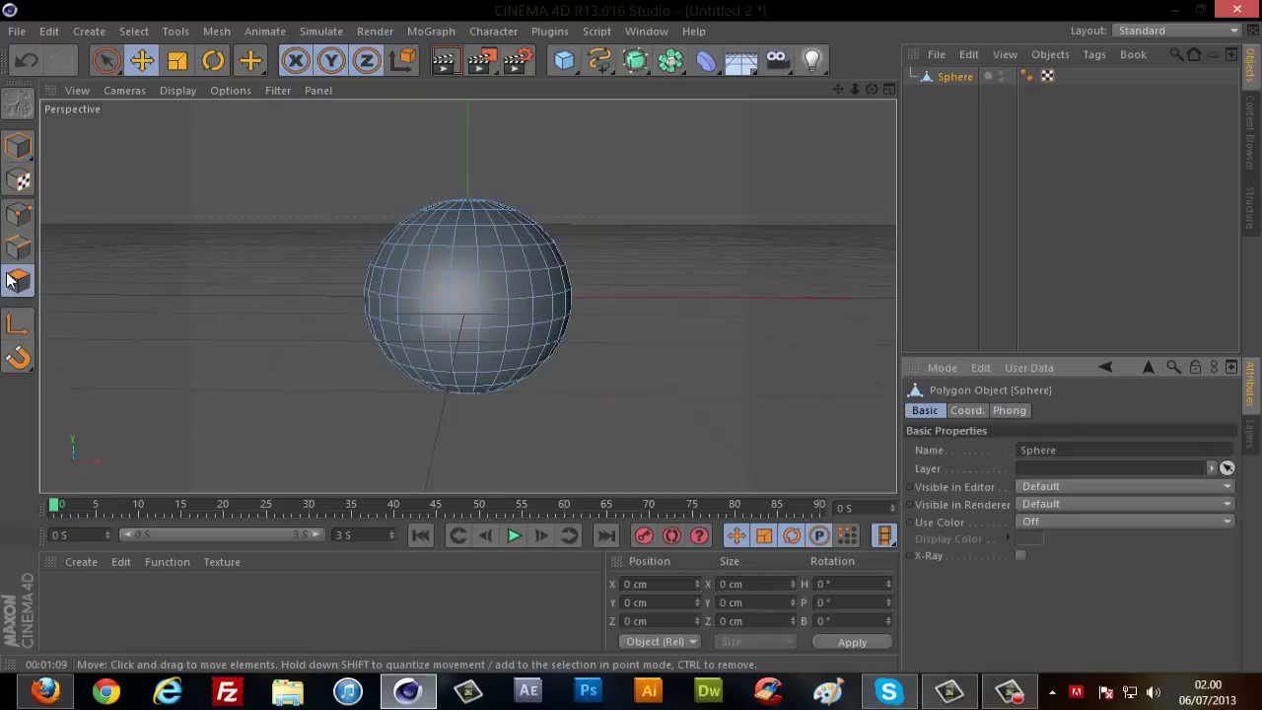
# Using Ring Selection, select the sphere's top rings of polygons and delete them.
pyautogui.click(134, 31)
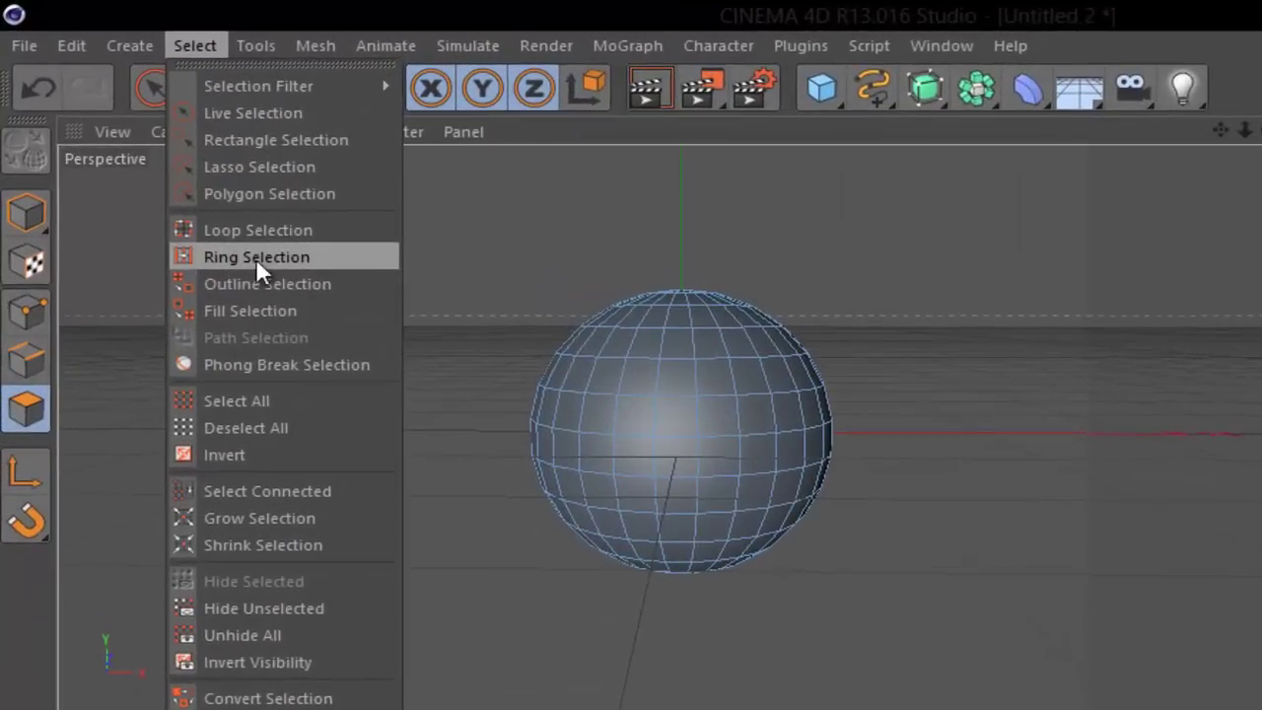
pyautogui.click(204, 258)
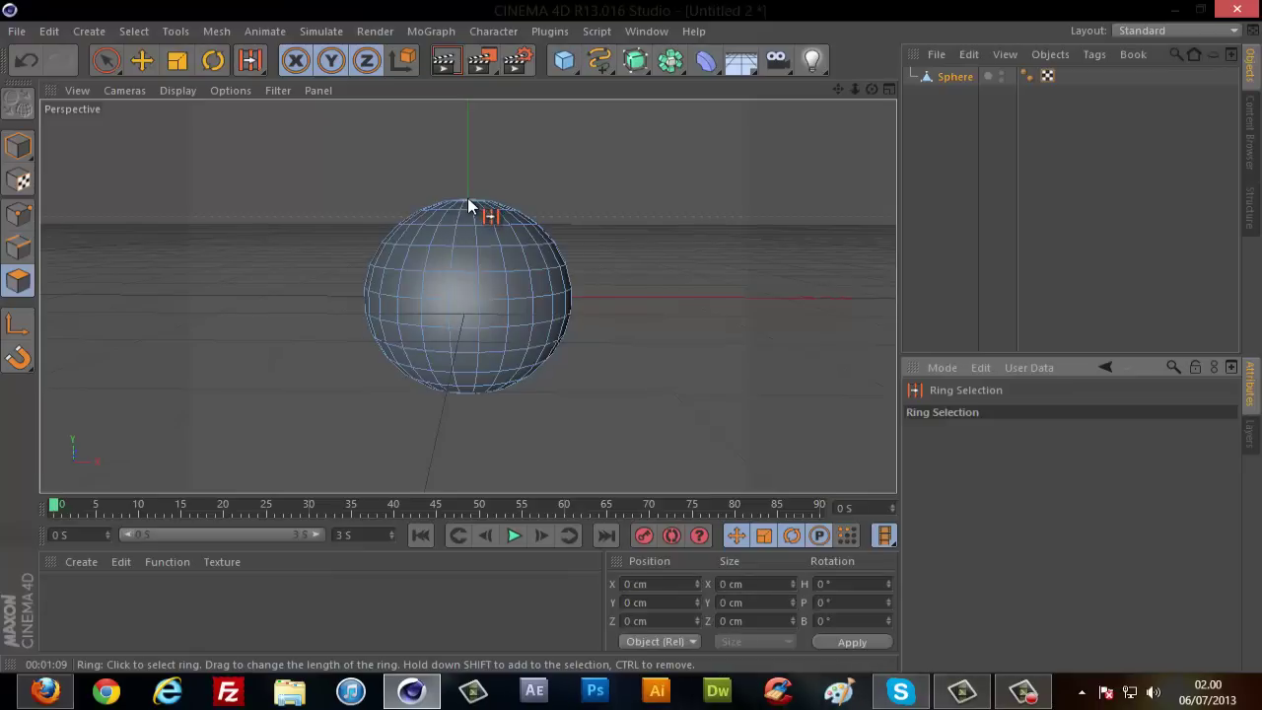
pyautogui.moveTo(871, 89); pyautogui.dragTo(631, 339)
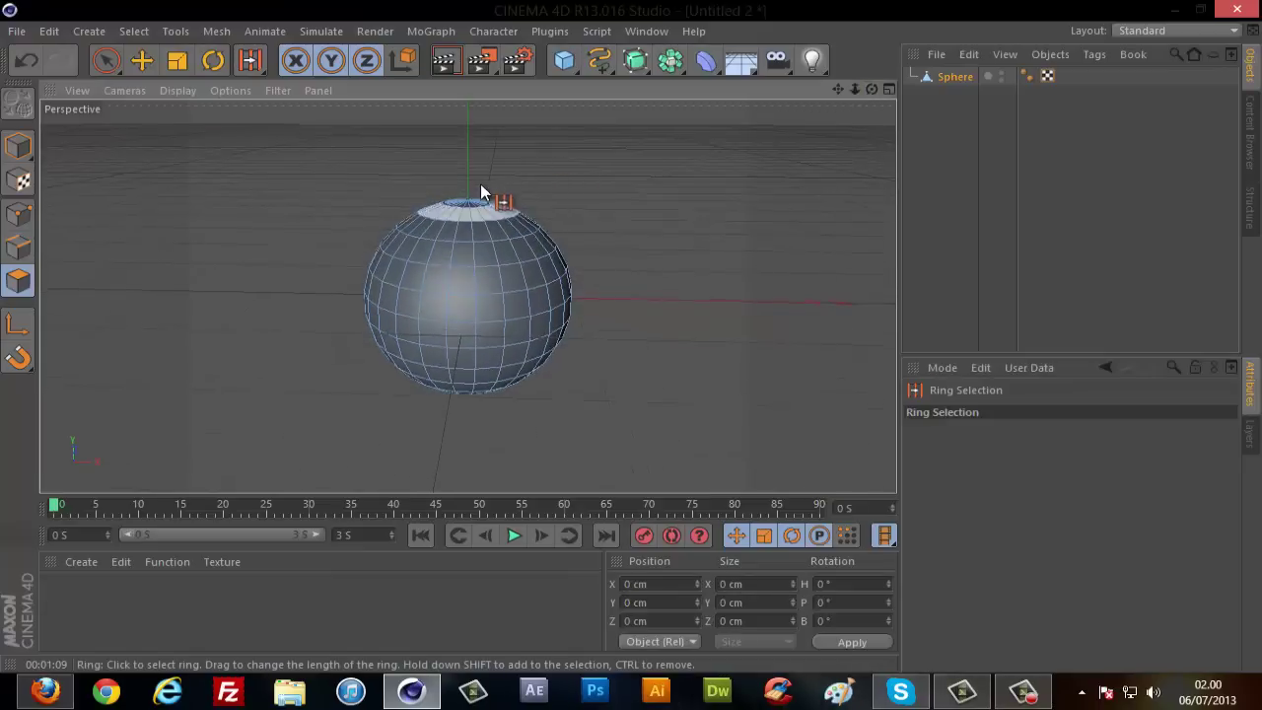
pyautogui.moveTo(468, 209)
pyautogui.keyDown('shift'); pyautogui.mouseDown()
pyautogui.moveTo(475, 279)
pyautogui.moveTo(710, 174)
pyautogui.mouseUp(); pyautogui.keyUp('shift')
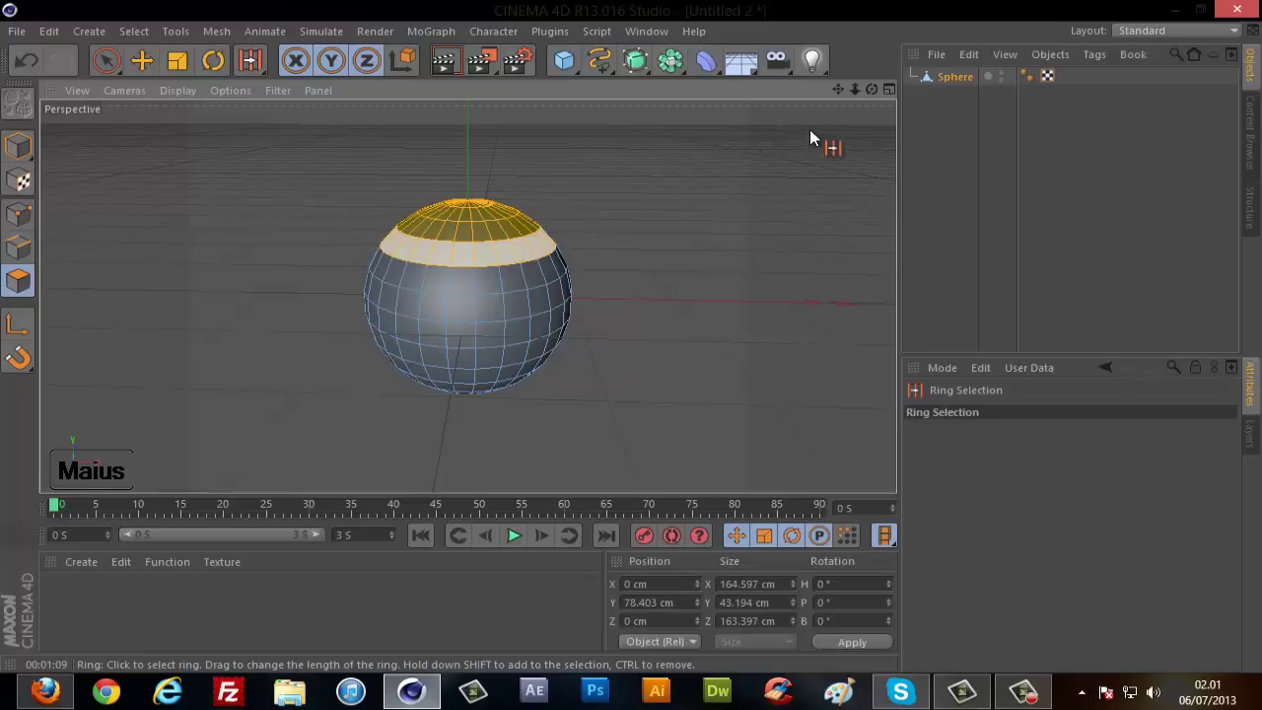
pyautogui.press('Delete')
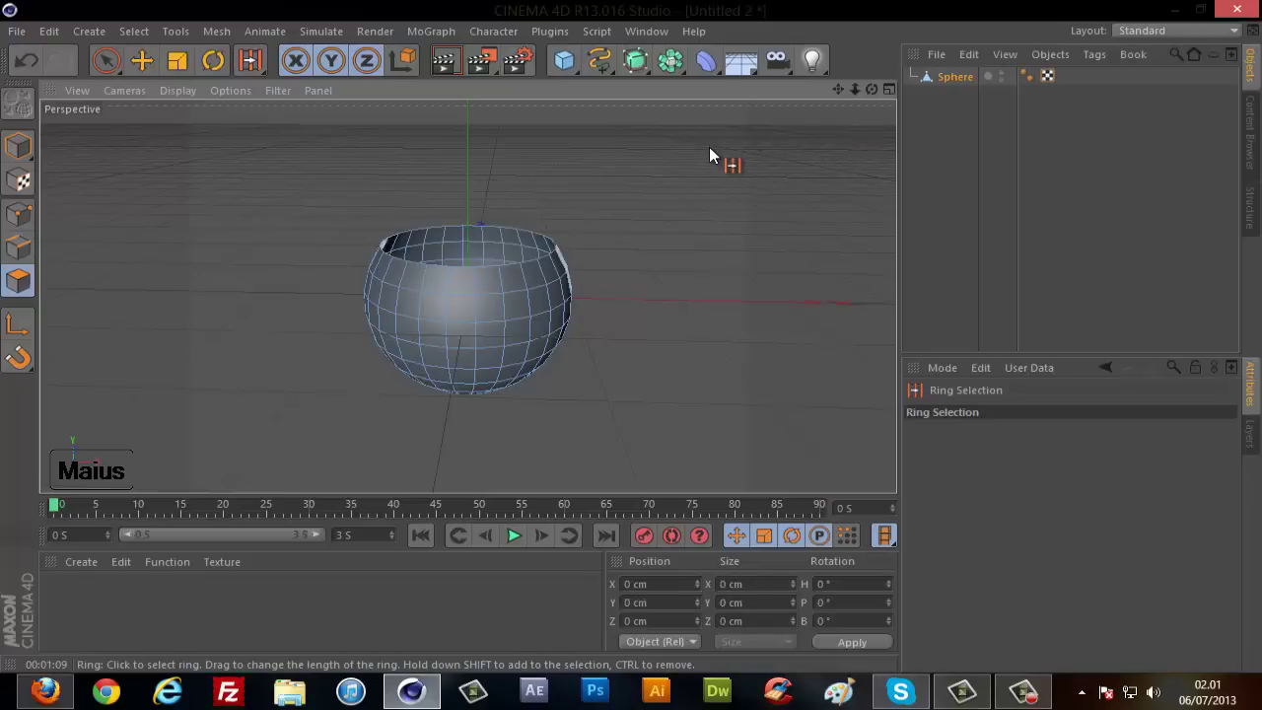
# Select the lower rings down to the bottom cap and delete them.
pyautogui.moveTo(871, 89); pyautogui.dragTo(631, 333)
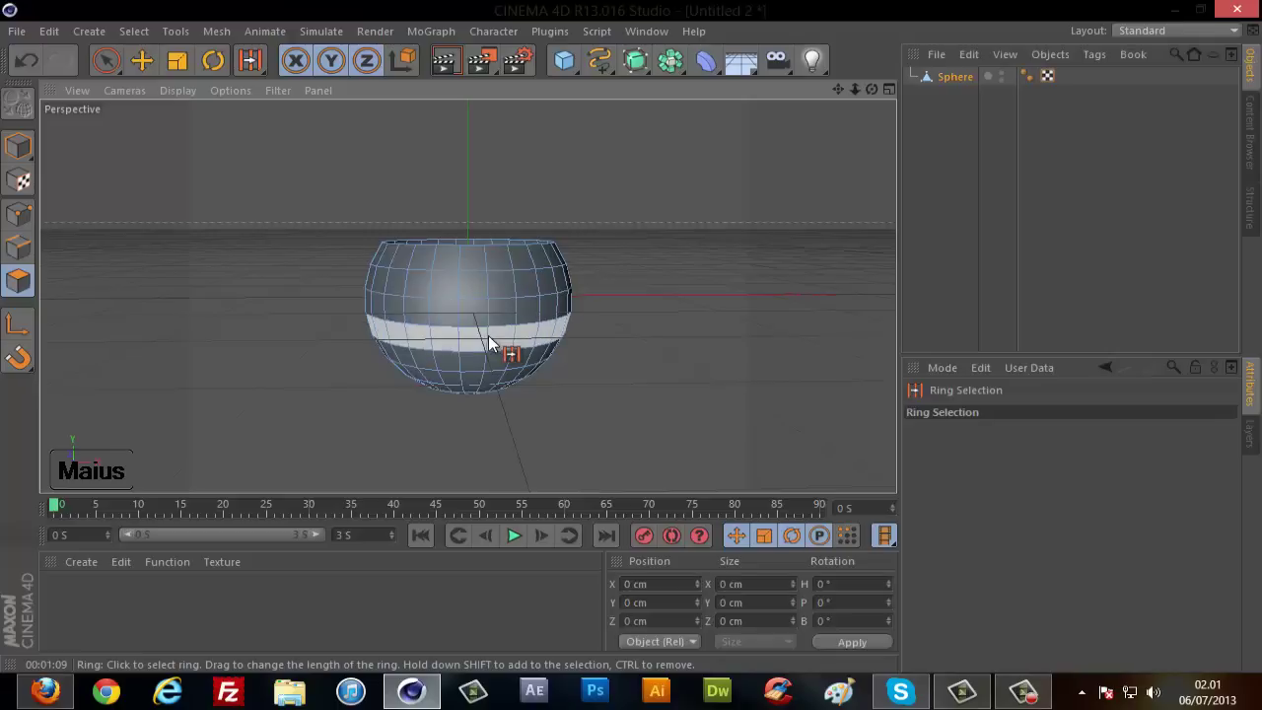
pyautogui.moveTo(489, 336); pyautogui.dragTo(489, 390)
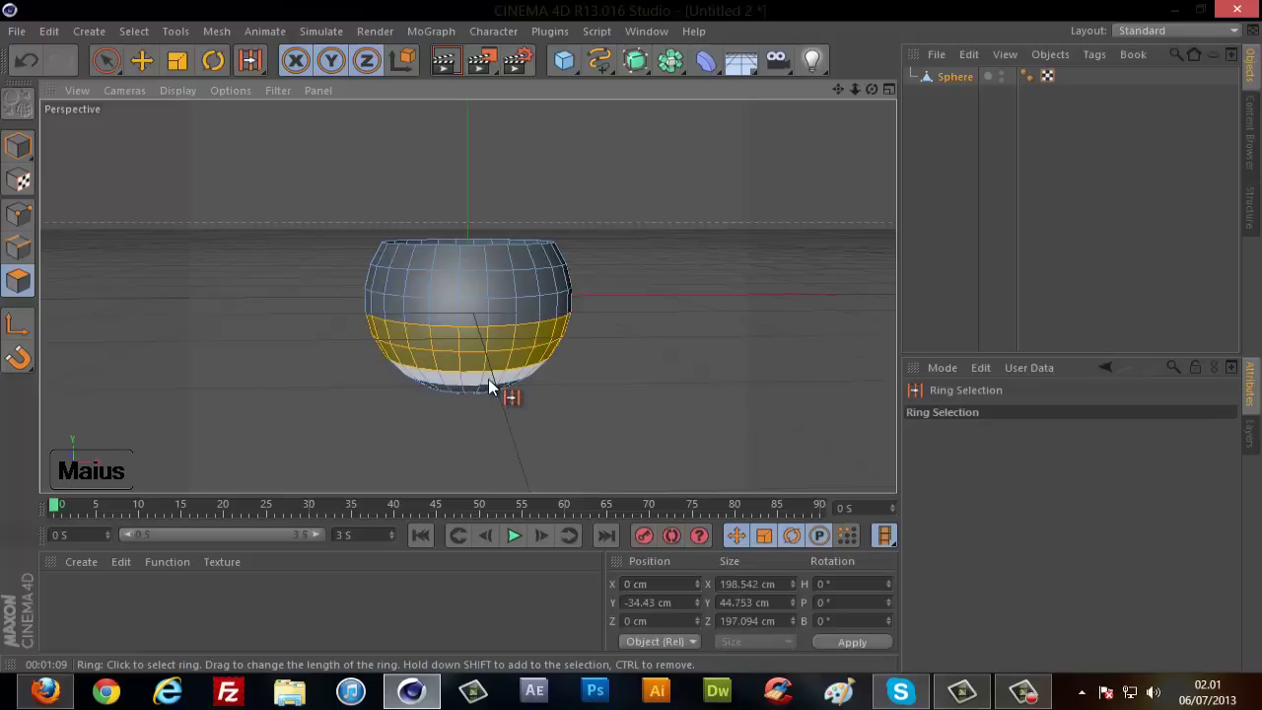
pyautogui.moveTo(871, 90)
pyautogui.mouseDown()
pyautogui.moveTo(631, 336)
pyautogui.moveTo(646, 330)
pyautogui.mouseUp()
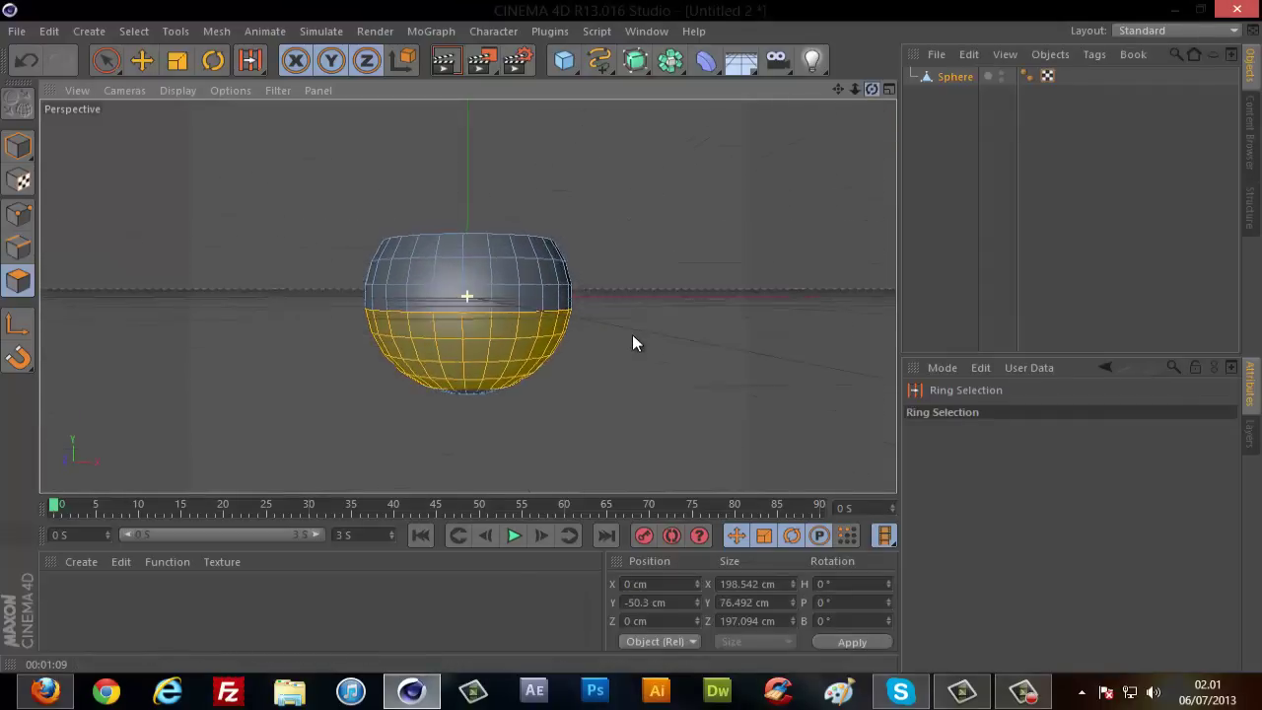
pyautogui.keyDown('shift'); pyautogui.click(502, 386); pyautogui.keyUp('shift')
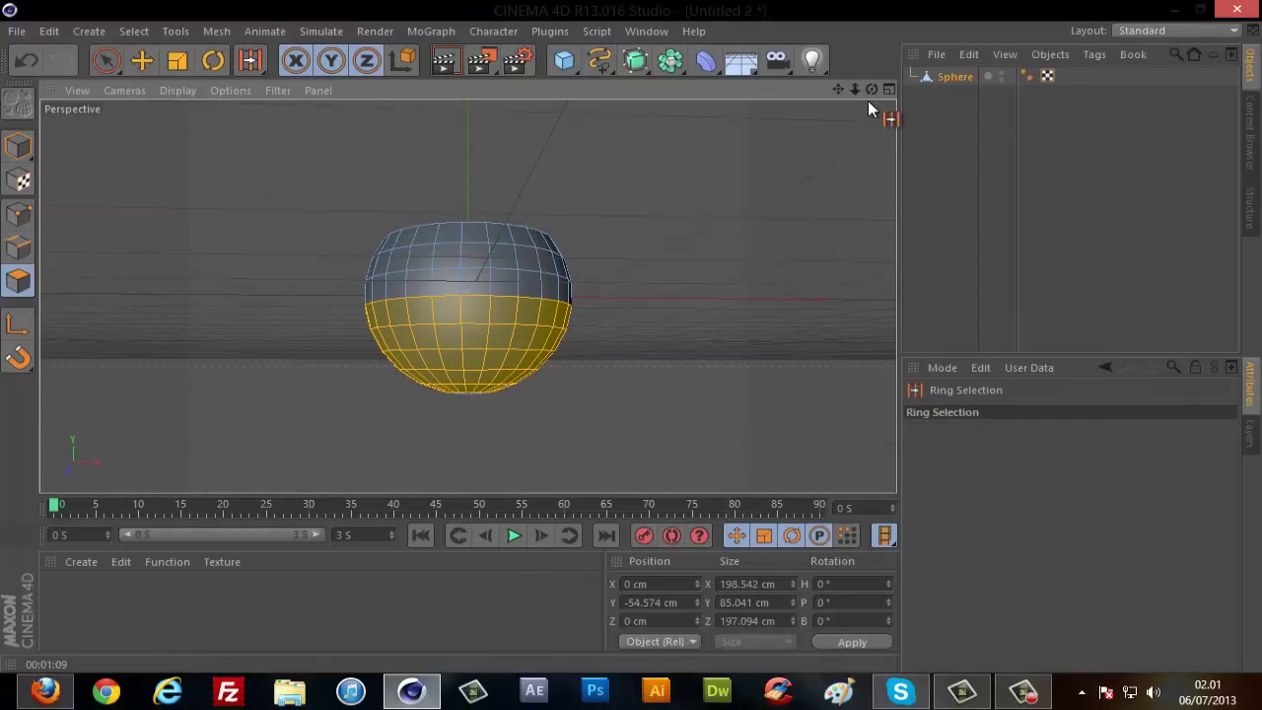
pyautogui.moveTo(876, 85); pyautogui.dragTo(631, 340)
pyautogui.keyDown('shift'); pyautogui.click(480, 383); pyautogui.keyUp('shift')
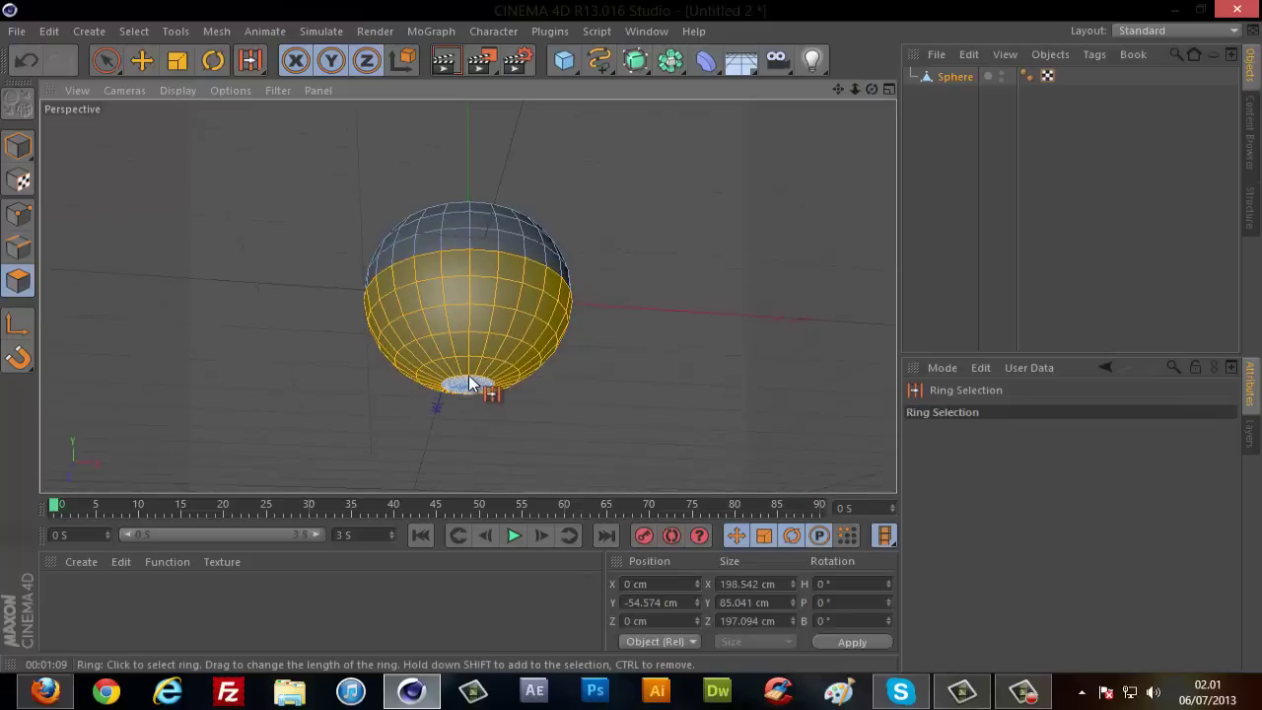
pyautogui.keyDown('shift'); pyautogui.click(480, 384); pyautogui.keyUp('shift')
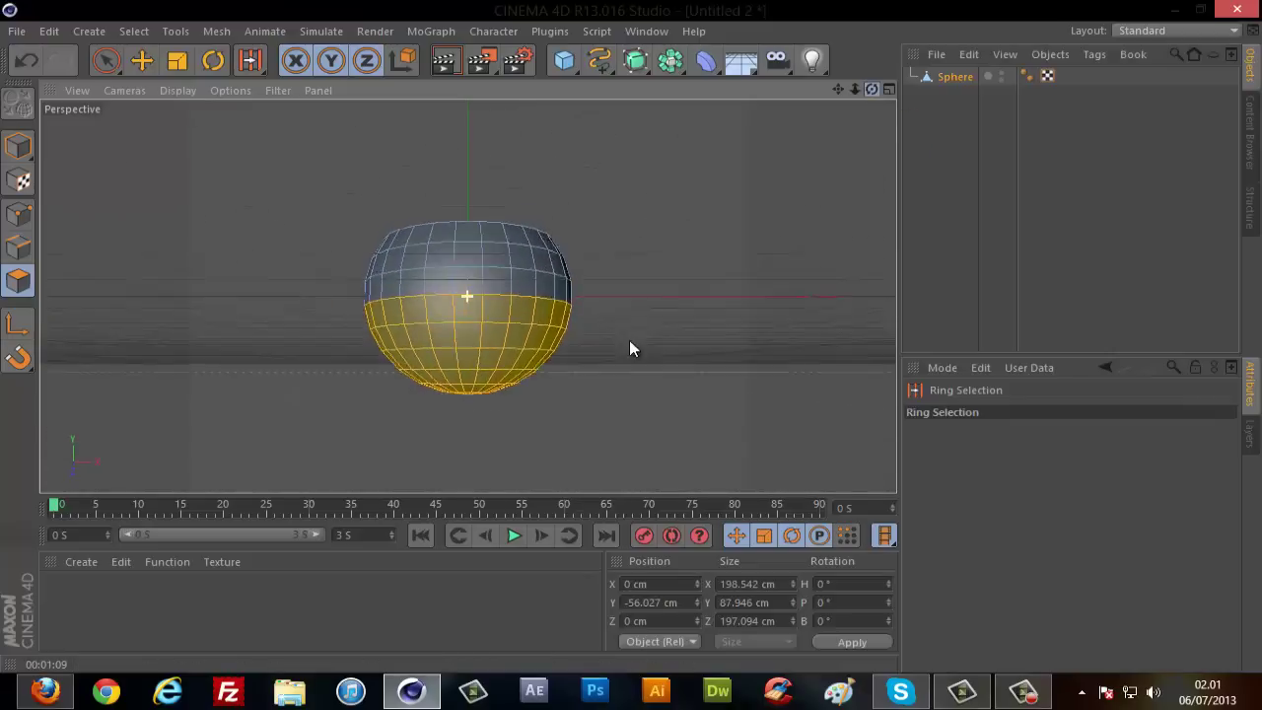
pyautogui.press('Delete')
pyautogui.moveTo(870, 87)
pyautogui.mouseDown()
pyautogui.moveTo(671, 200)
pyautogui.moveTo(549, 248)
pyautogui.mouseUp()
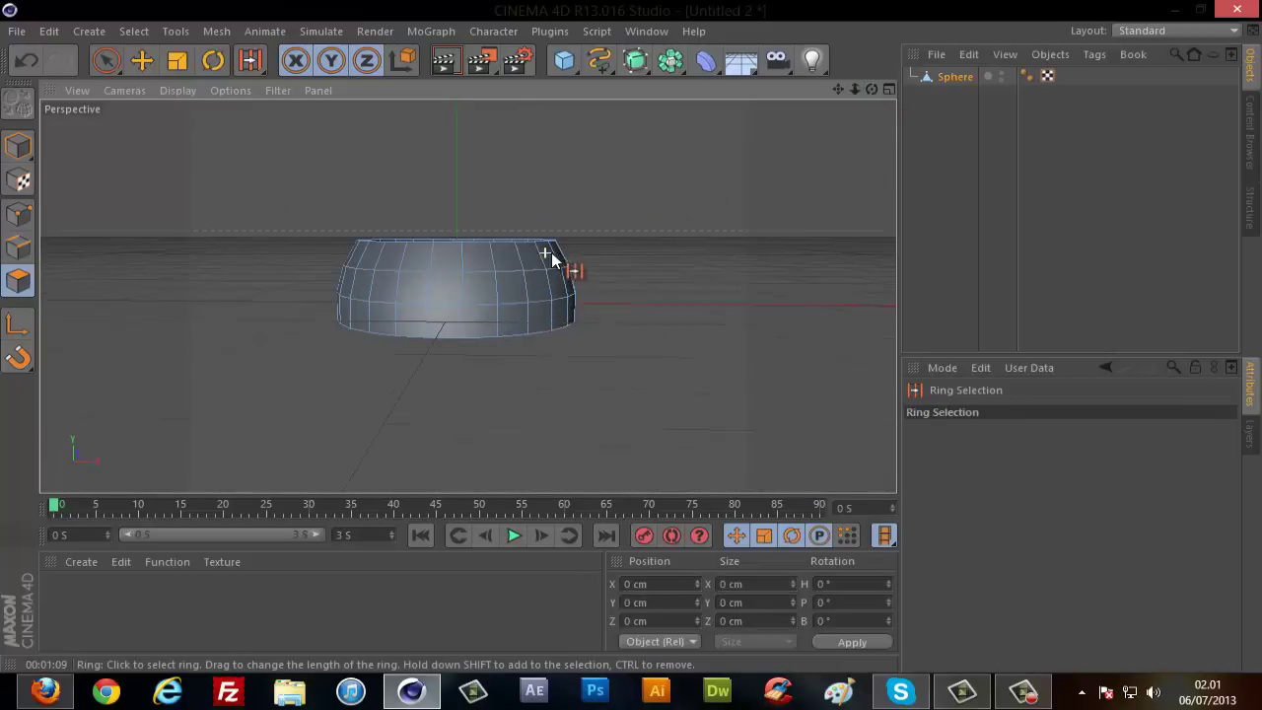
pyautogui.moveTo(871, 89); pyautogui.dragTo(626, 344)
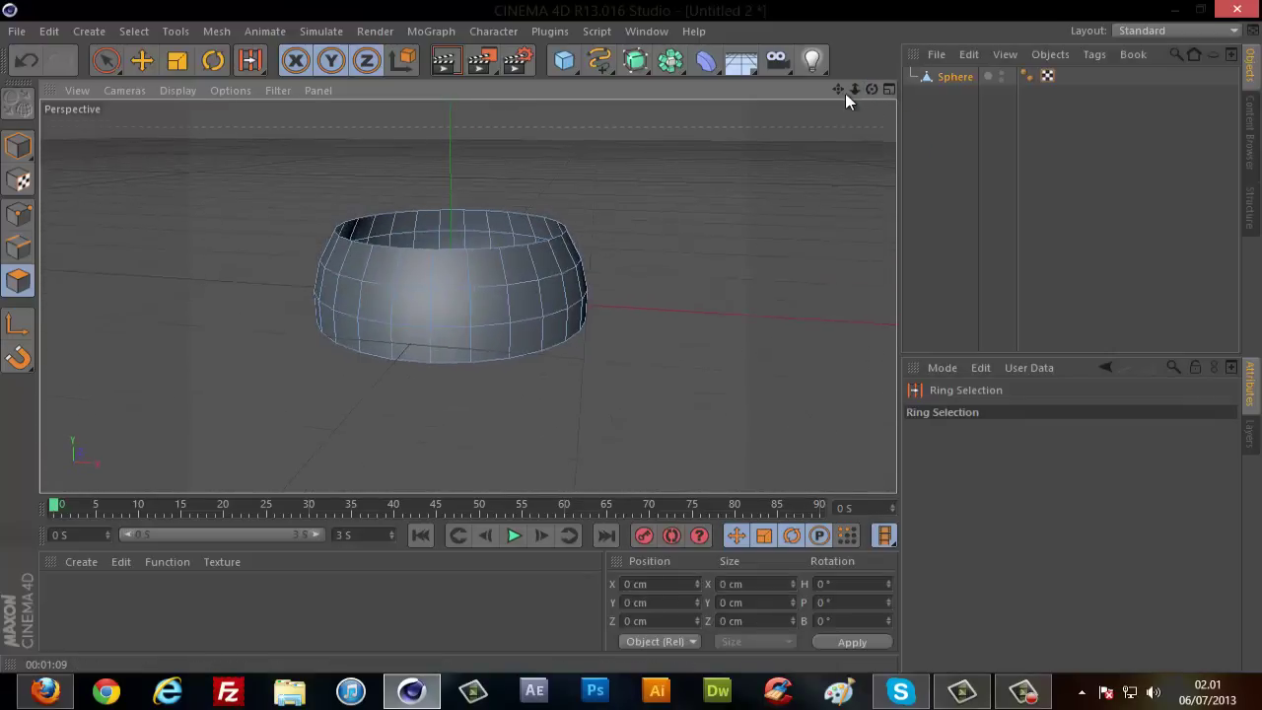
pyautogui.moveTo(844, 93); pyautogui.dragTo(627, 338)
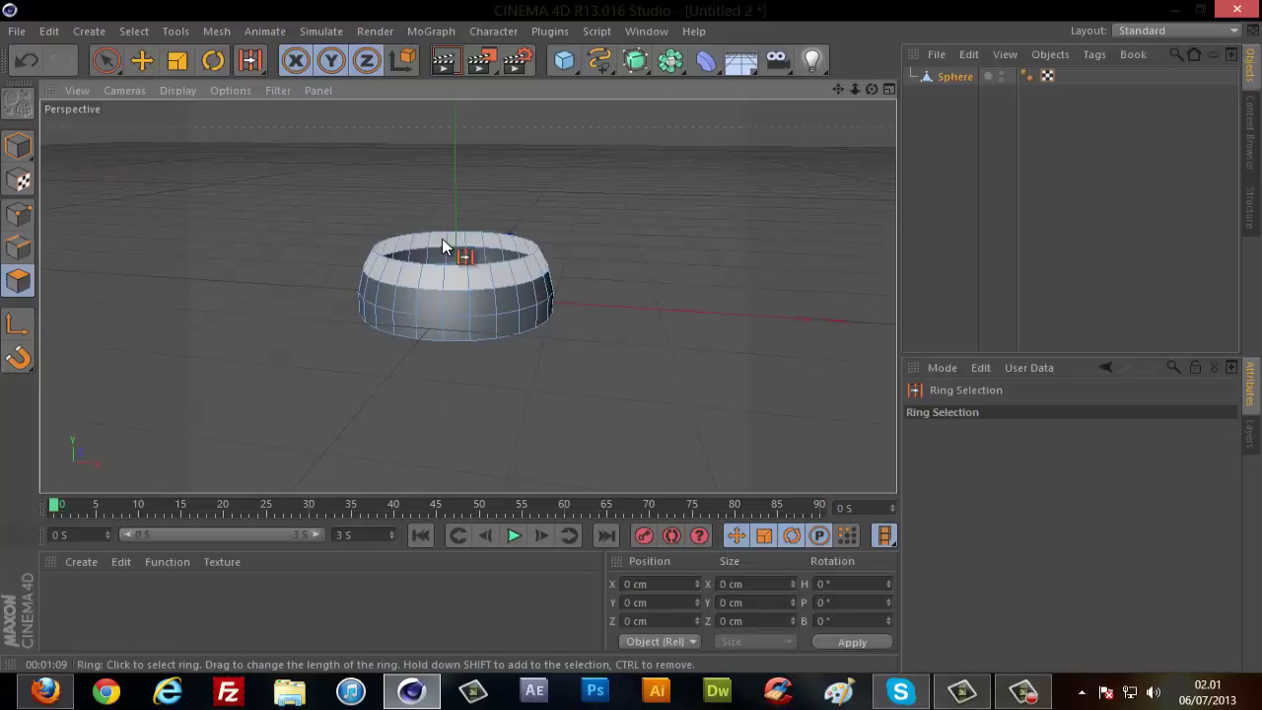
# Cap the band's top and bottom openings with Close Polygon Hole.
pyautogui.rightClick(442, 238)
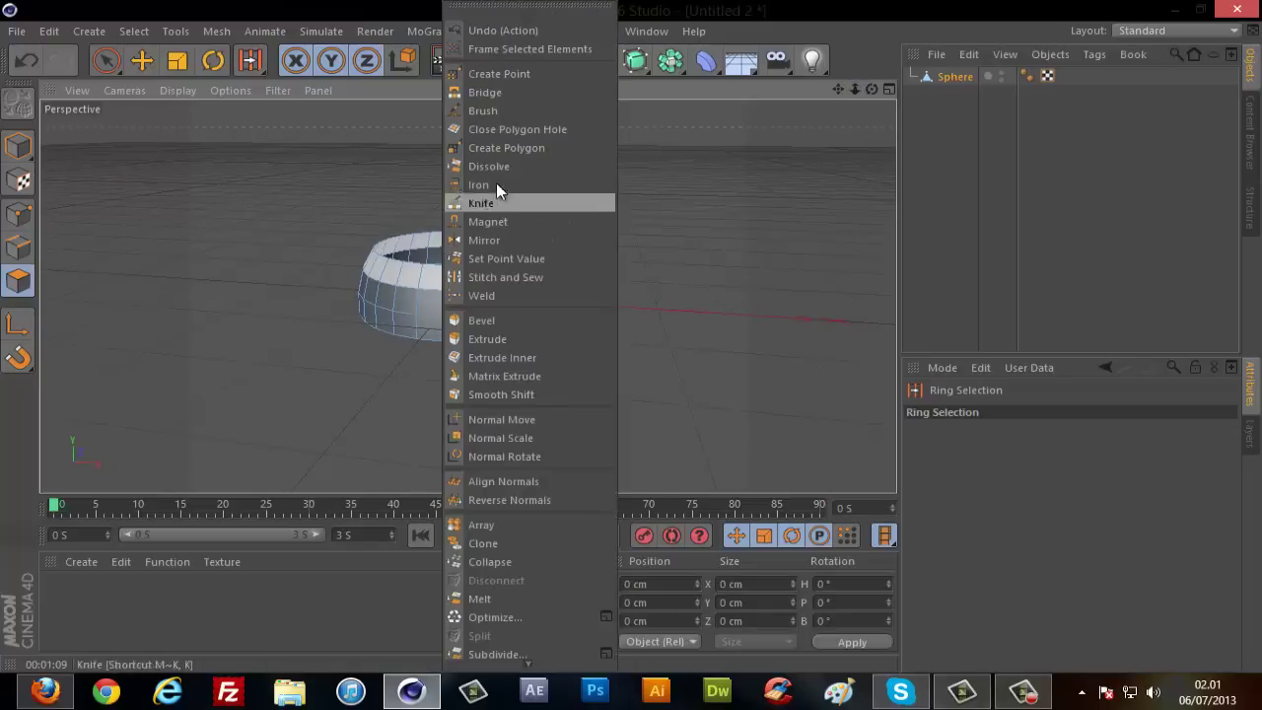
pyautogui.click(500, 129)
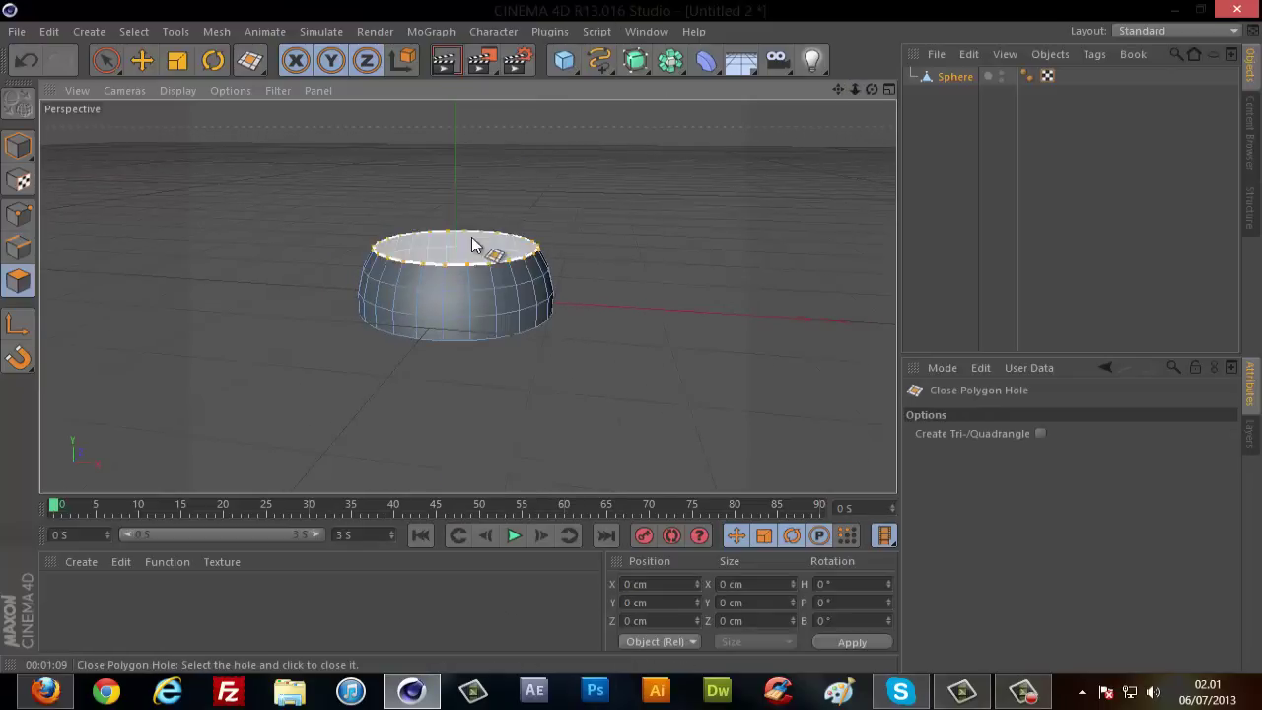
pyautogui.moveTo(875, 89)
pyautogui.mouseDown()
pyautogui.moveTo(629, 337)
pyautogui.moveTo(871, 89)
pyautogui.mouseUp()
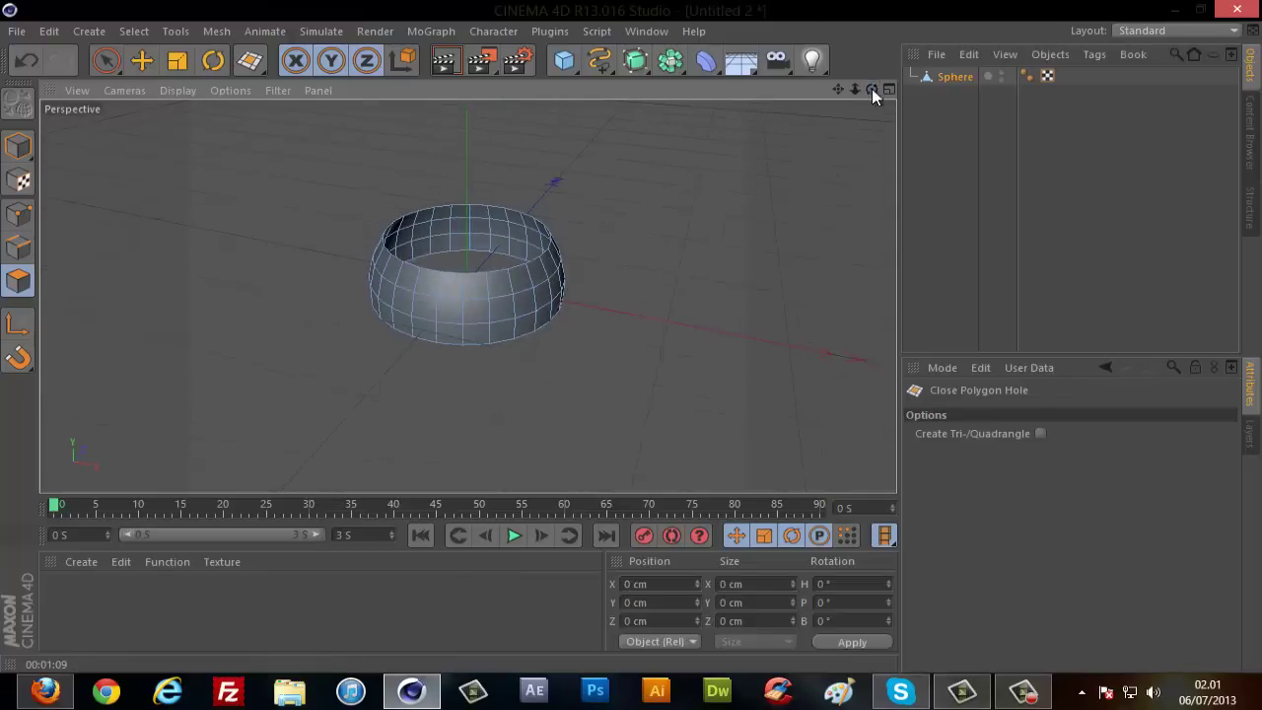
pyautogui.click(477, 276)
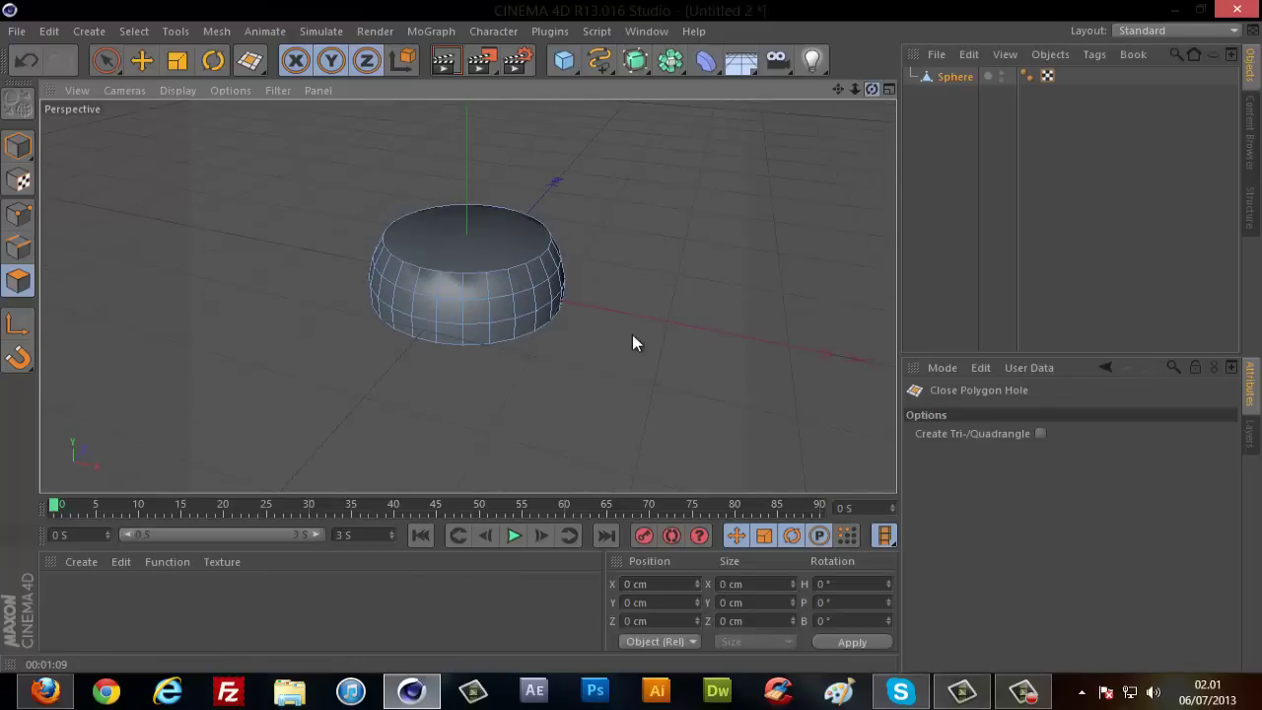
pyautogui.keyDown('alt'); pyautogui.moveTo(632, 334); pyautogui.dragTo(631, 336); pyautogui.keyUp('alt')
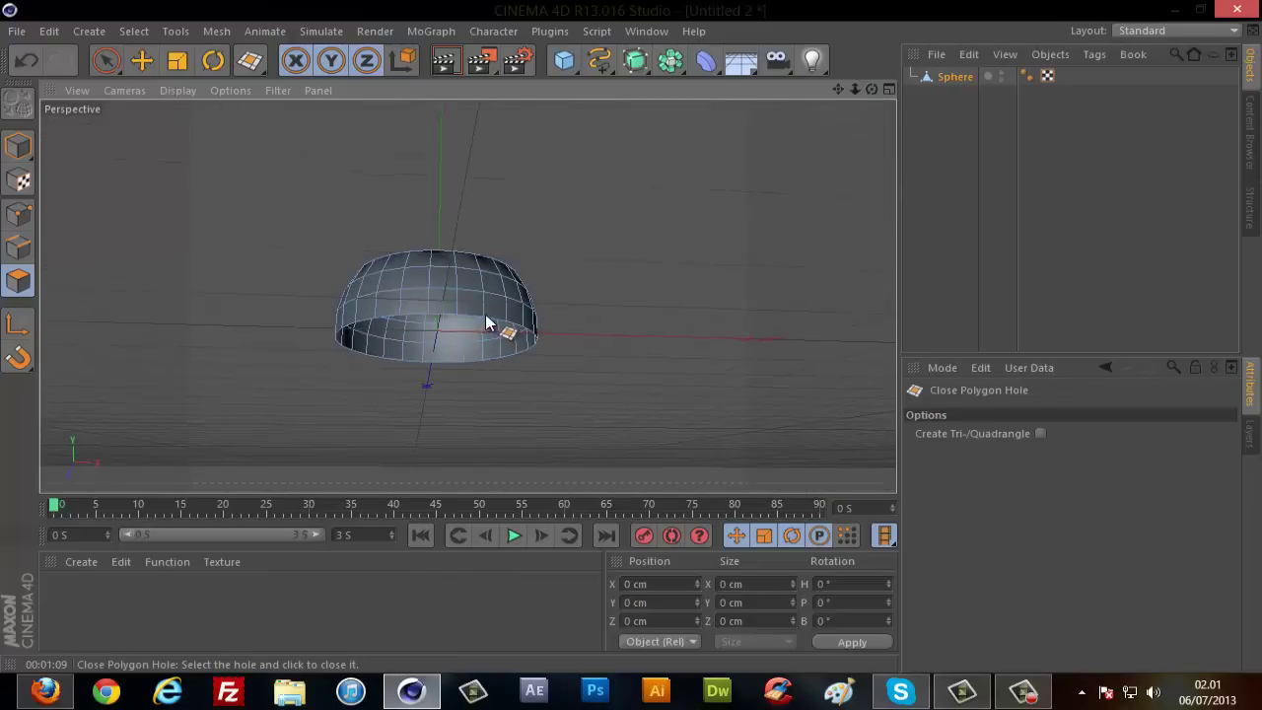
pyautogui.click(487, 326)
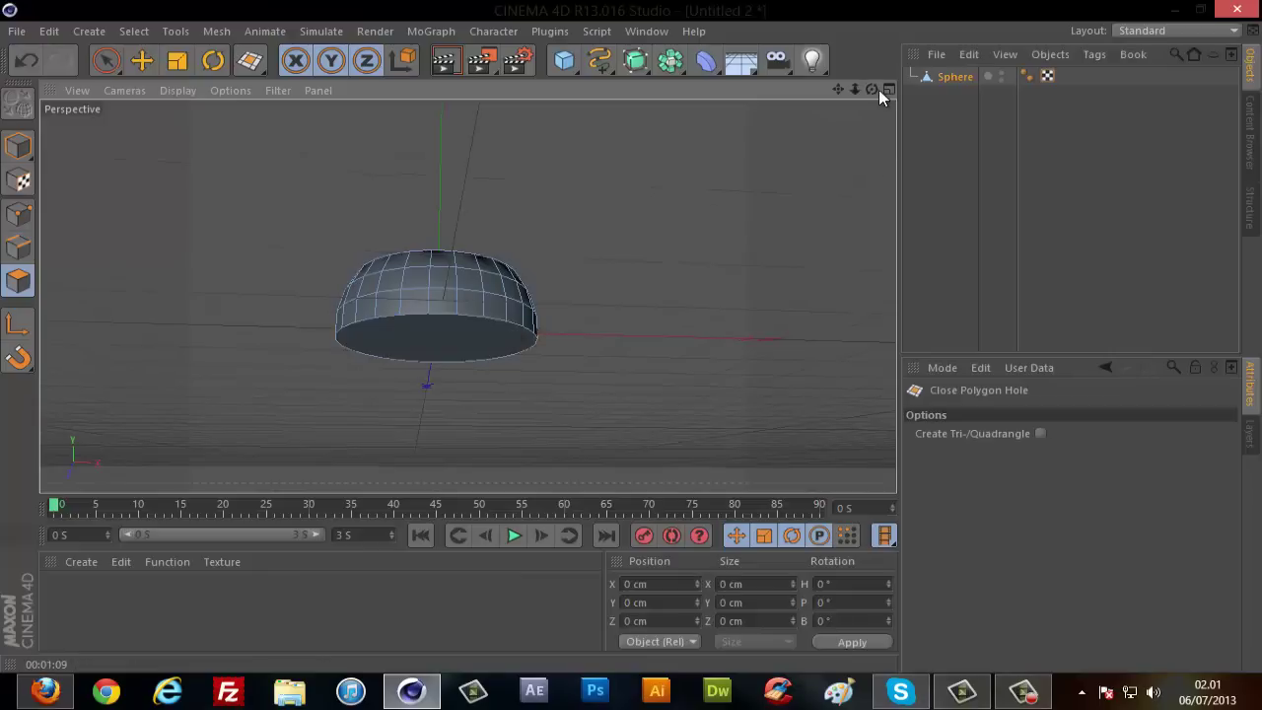
# Render a preview of the closed shape and zoom the view out.
pyautogui.keyDown('alt'); pyautogui.moveTo(630, 344); pyautogui.dragTo(631, 332); pyautogui.keyUp('alt')
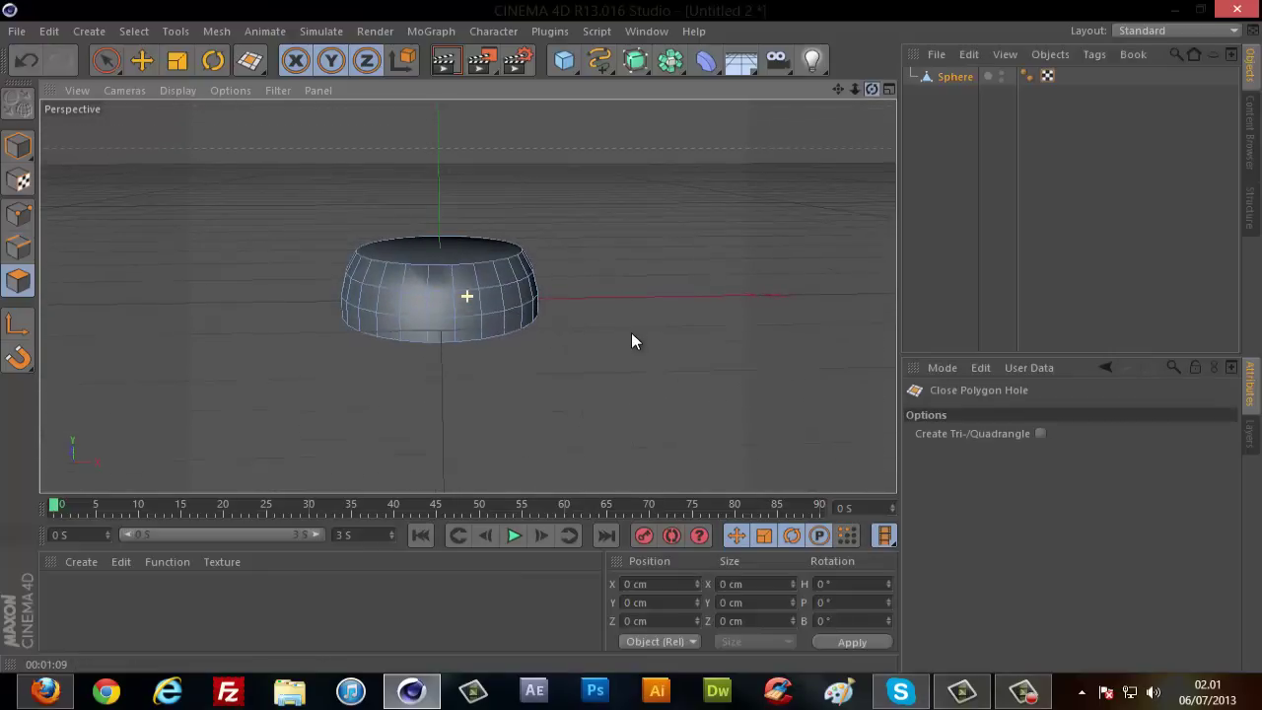
pyautogui.click(444, 63)
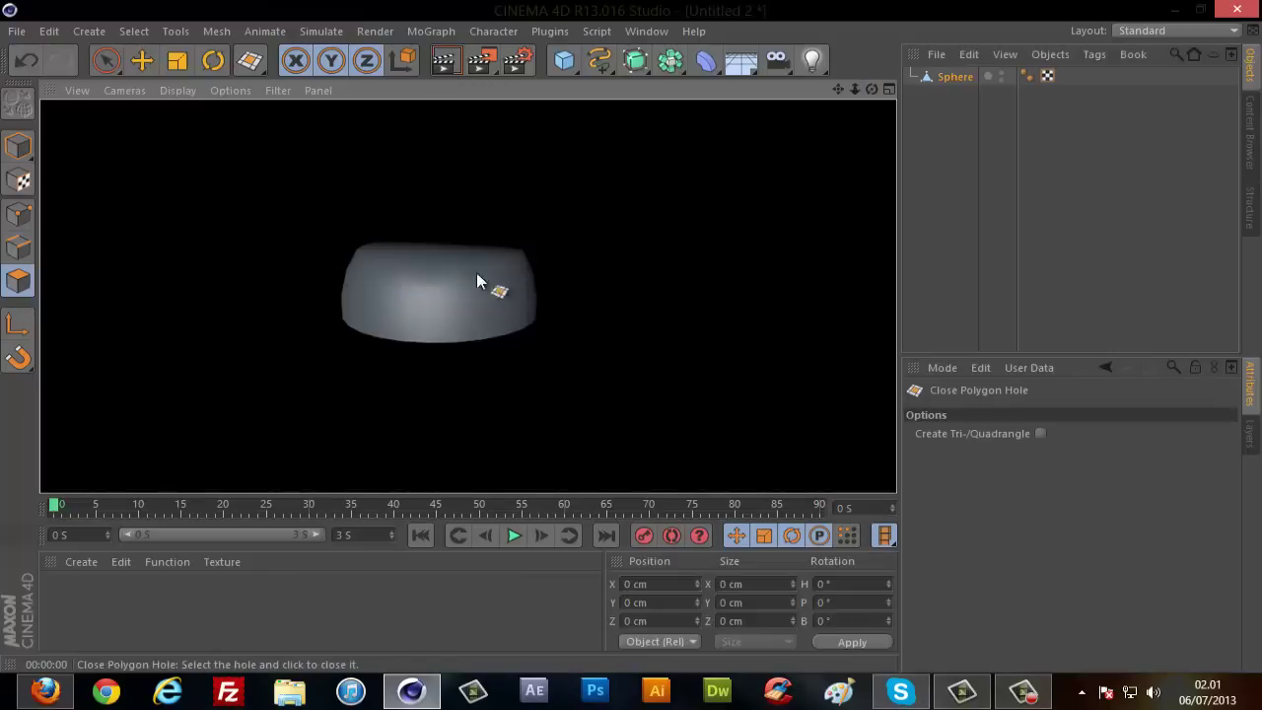
pyautogui.keyDown('alt'); pyautogui.moveTo(630, 333); pyautogui.dragTo(630, 336); pyautogui.keyUp('alt')
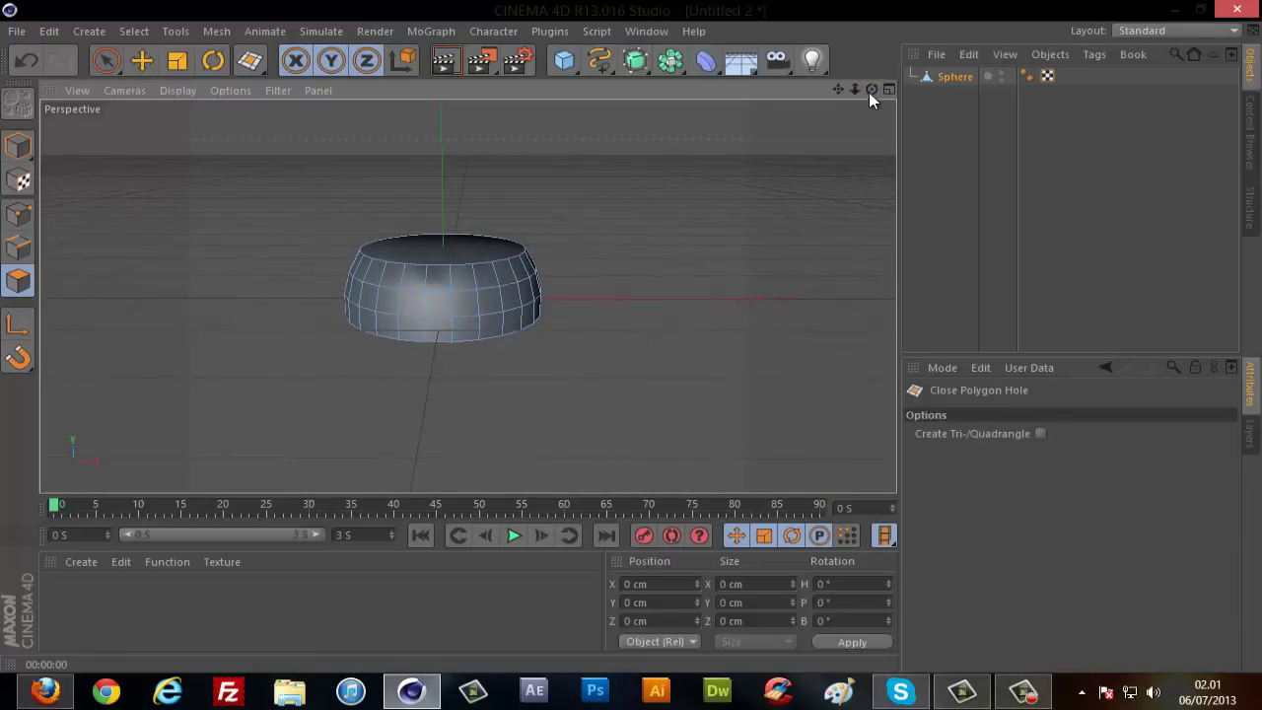
pyautogui.moveTo(855, 90); pyautogui.dragTo(828, 92)
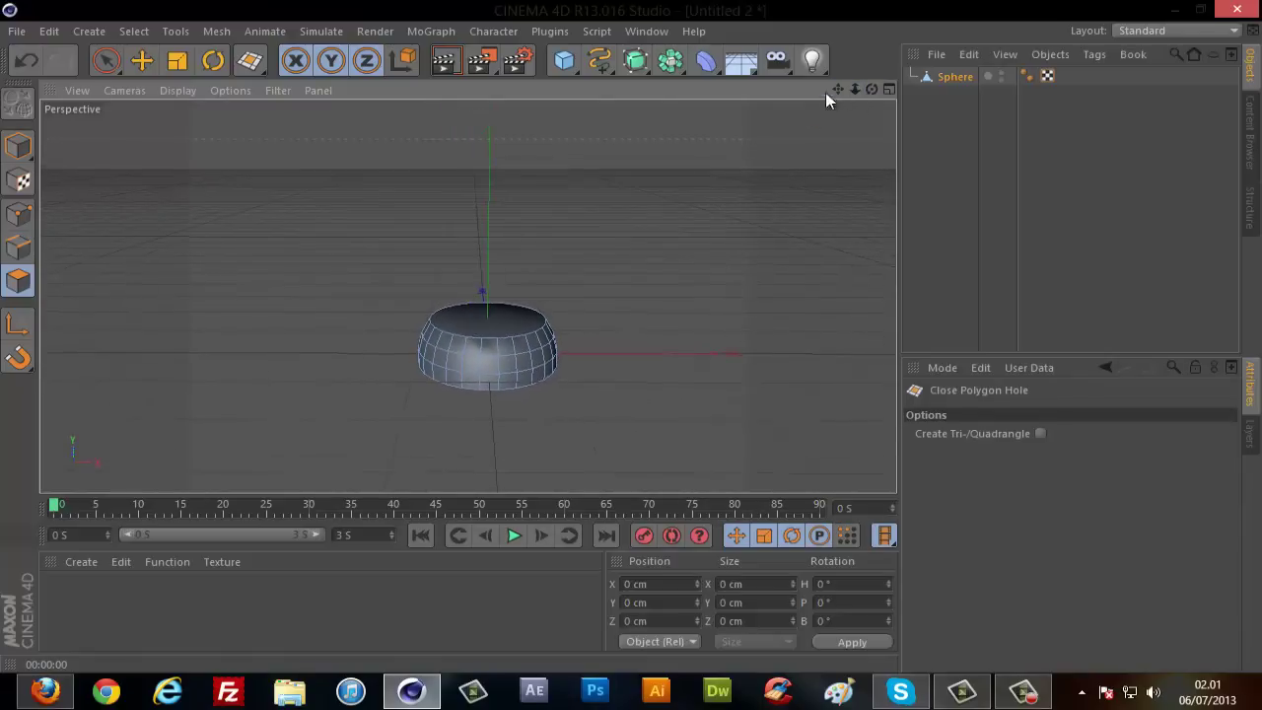
# Add a cylinder and raise it above the dome base.
pyautogui.click(566, 62)
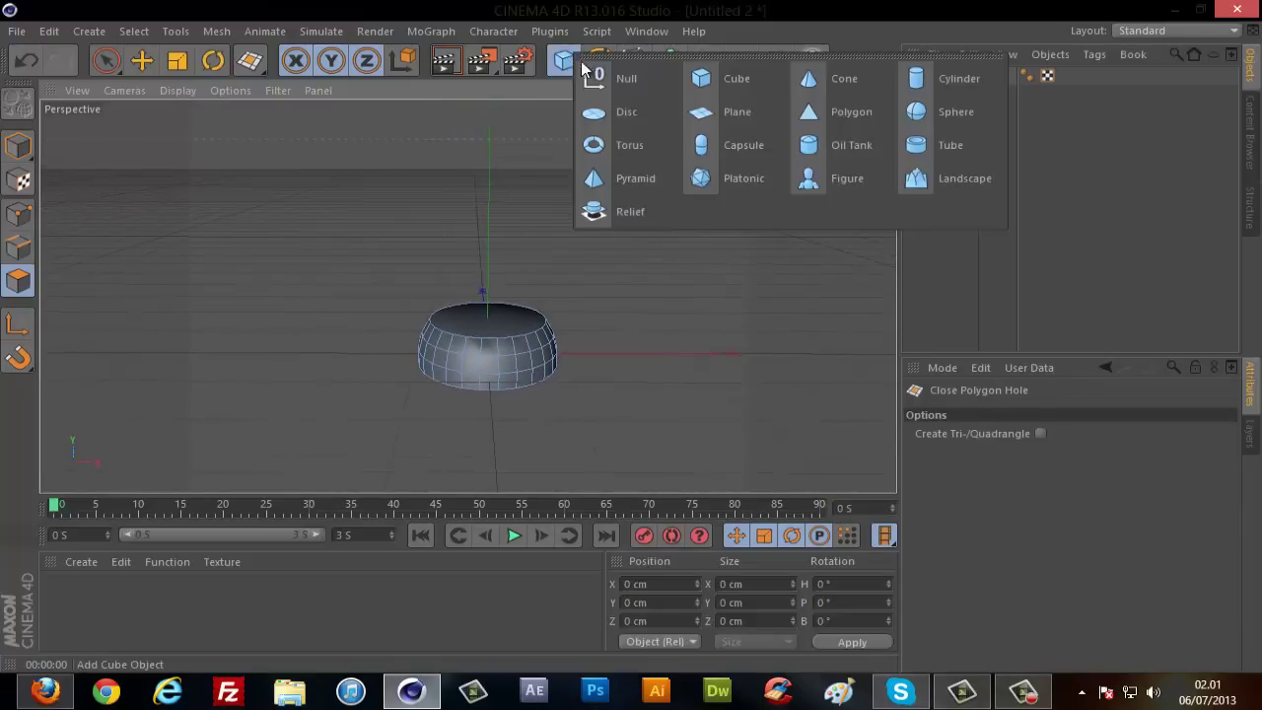
pyautogui.click(956, 82)
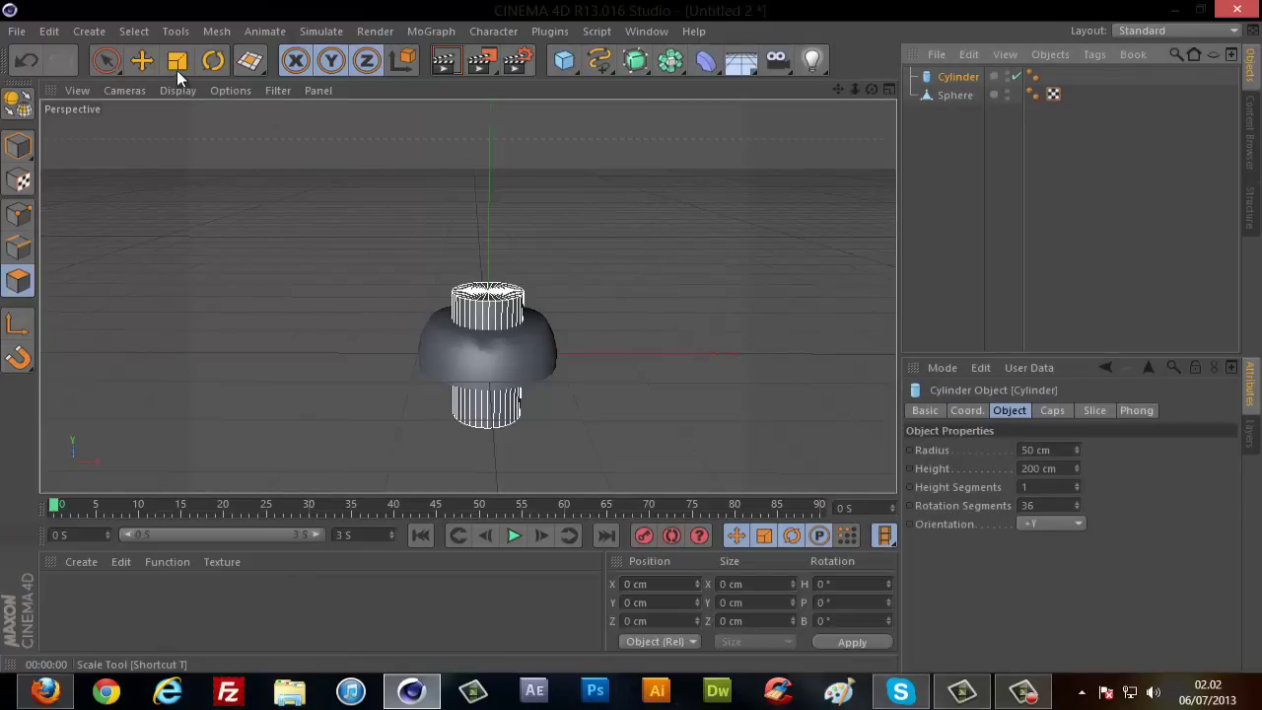
pyautogui.click(142, 60)
pyautogui.moveTo(492, 217); pyautogui.dragTo(488, 138)
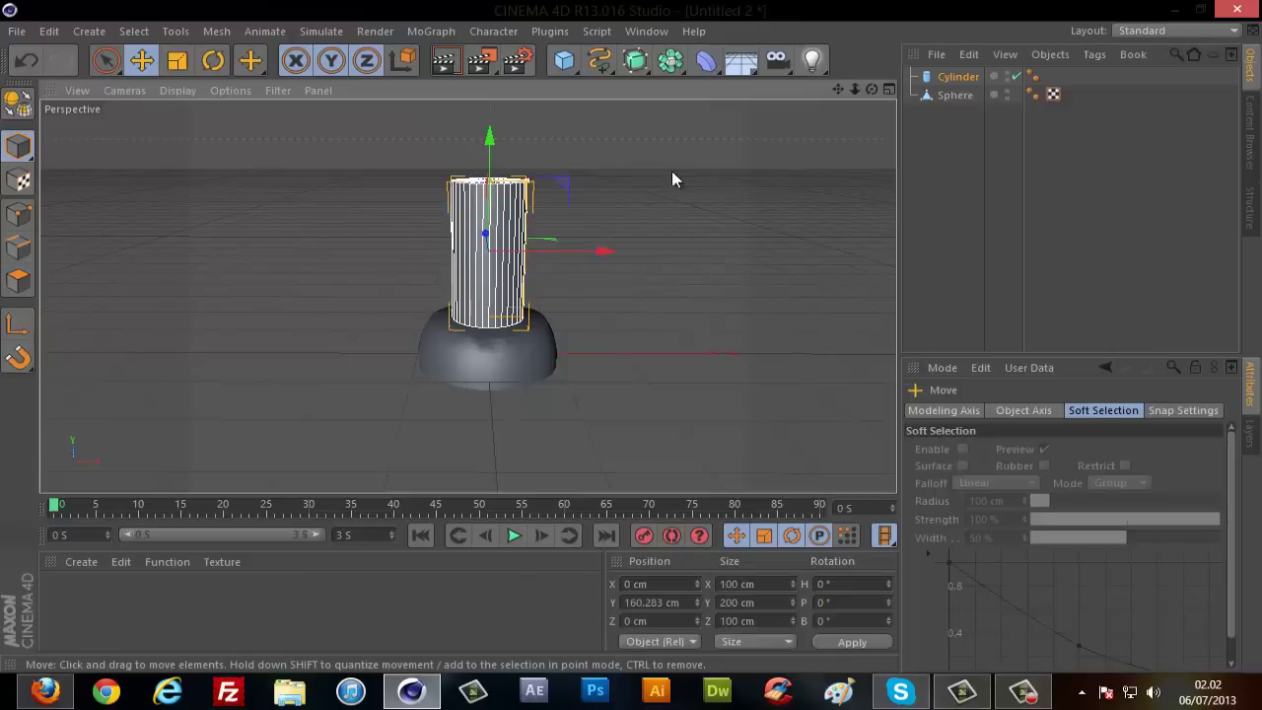
# Resize the cylinder to 137.603 cm wide and 510.904 cm tall.
pyautogui.moveTo(871, 89); pyautogui.dragTo(628, 341)
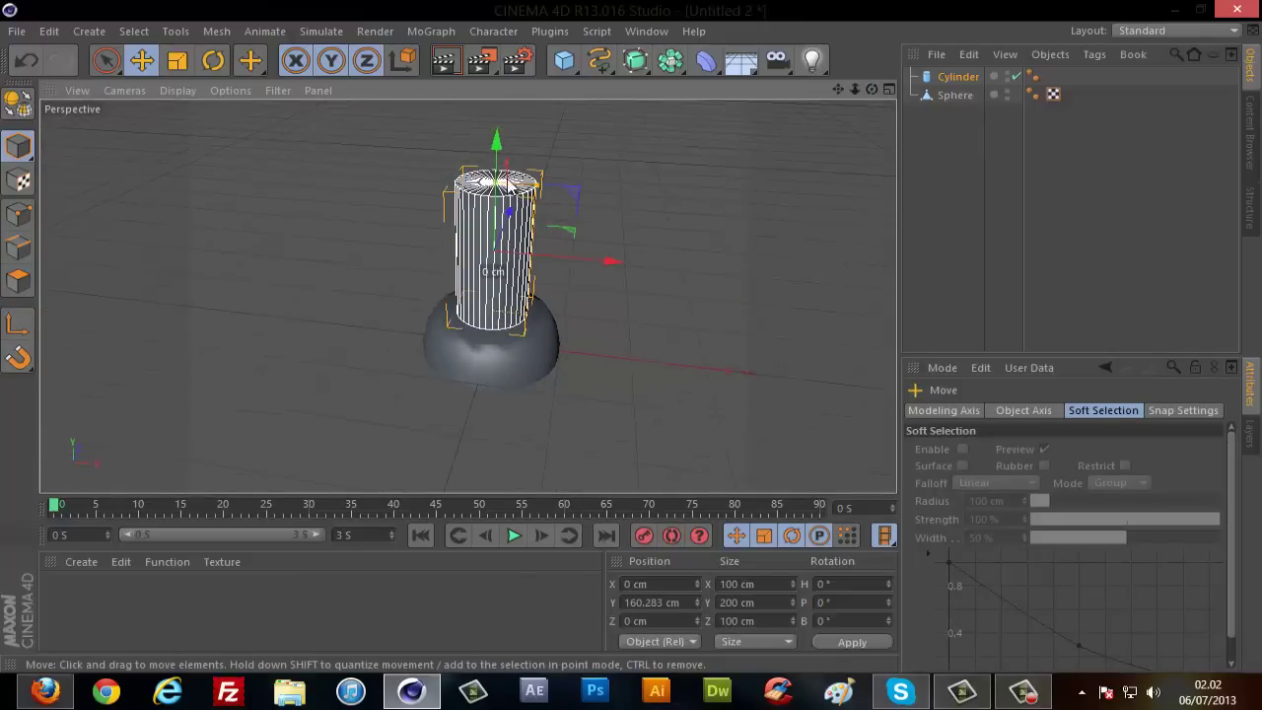
pyautogui.moveTo(537, 192)
pyautogui.mouseDown()
pyautogui.moveTo(558, 193)
pyautogui.moveTo(500, 168)
pyautogui.moveTo(855, 66)
pyautogui.moveTo(838, 95)
pyautogui.moveTo(538, 168)
pyautogui.mouseUp()
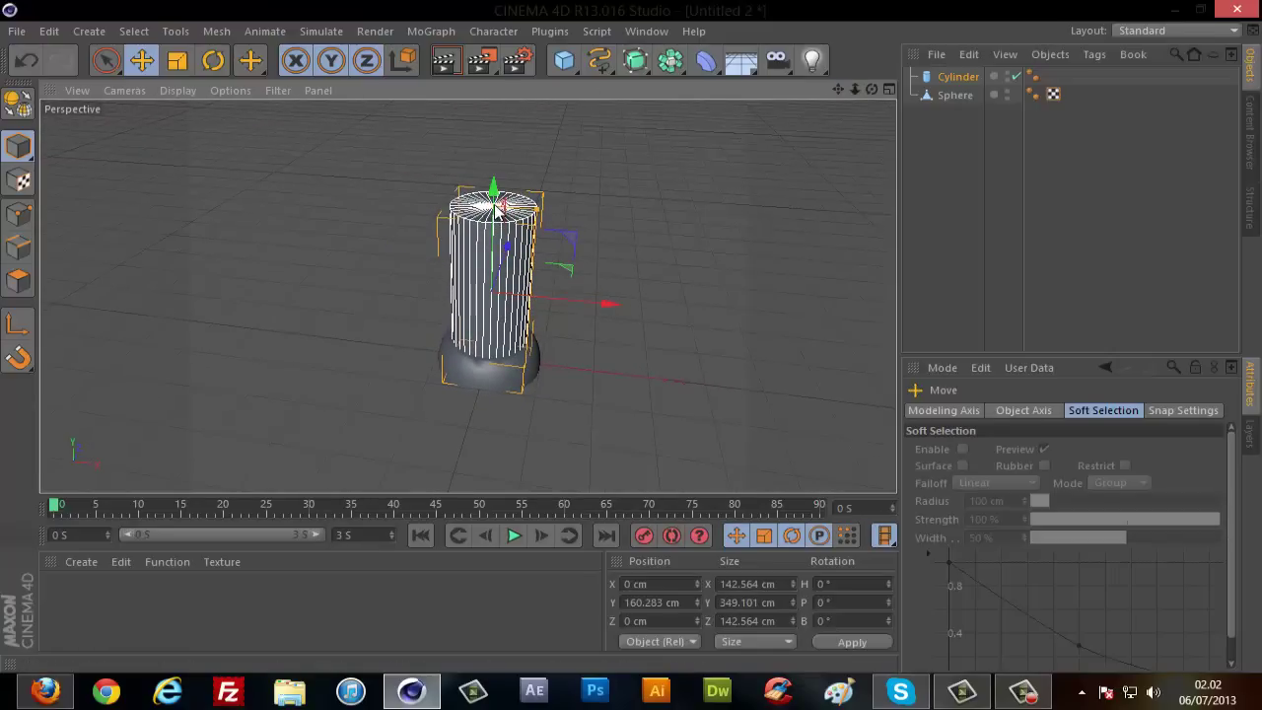
pyautogui.moveTo(495, 203); pyautogui.dragTo(500, 134)
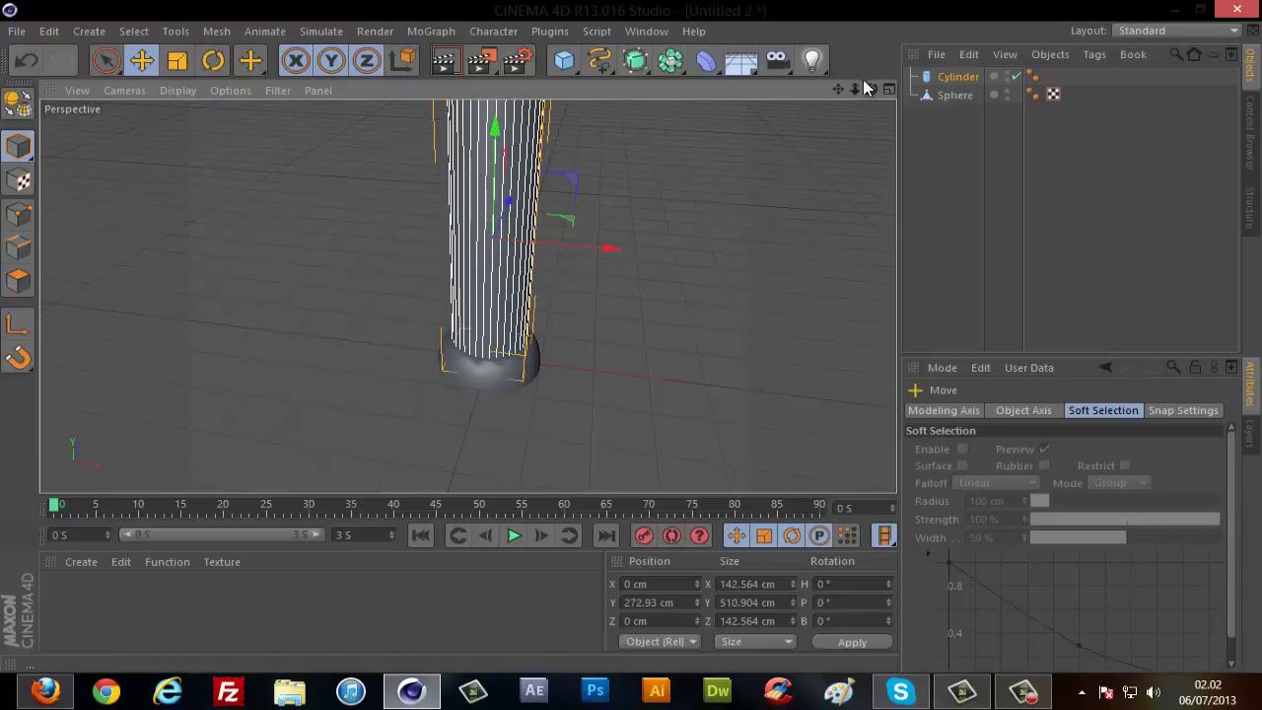
pyautogui.moveTo(864, 88); pyautogui.dragTo(630, 336)
pyautogui.moveTo(863, 89); pyautogui.dragTo(631, 336)
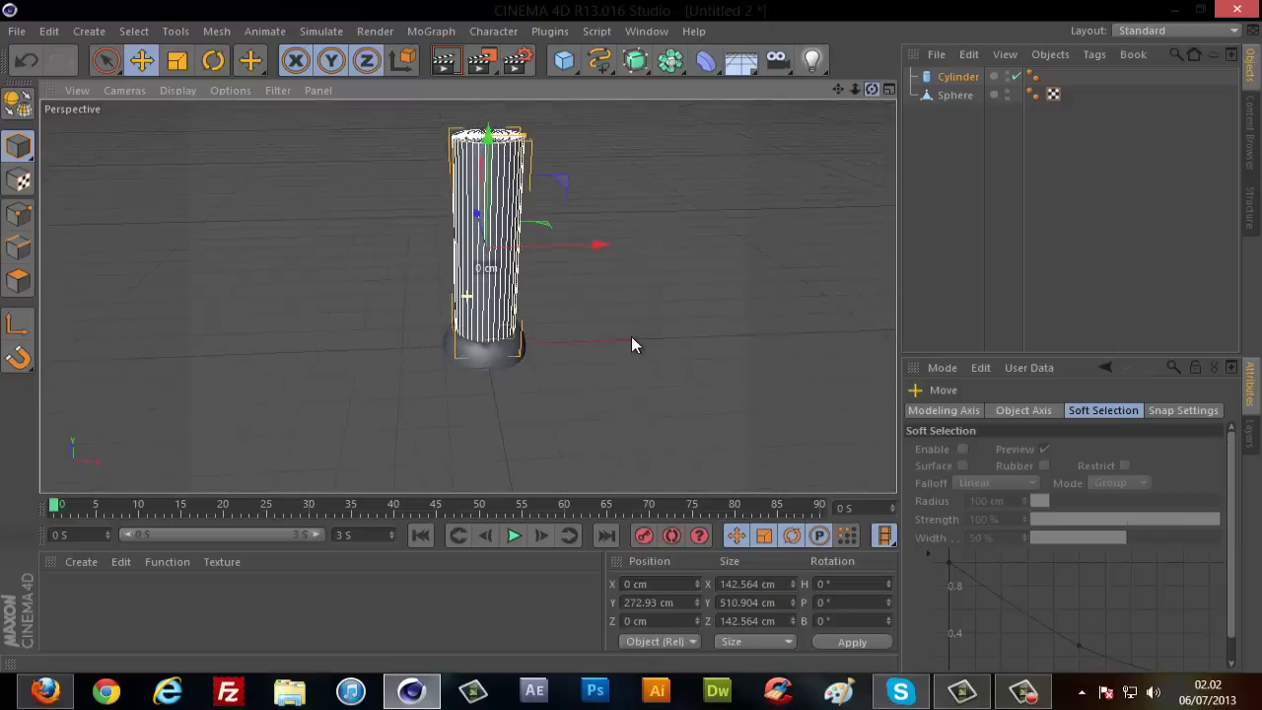
pyautogui.moveTo(837, 89); pyautogui.dragTo(632, 344)
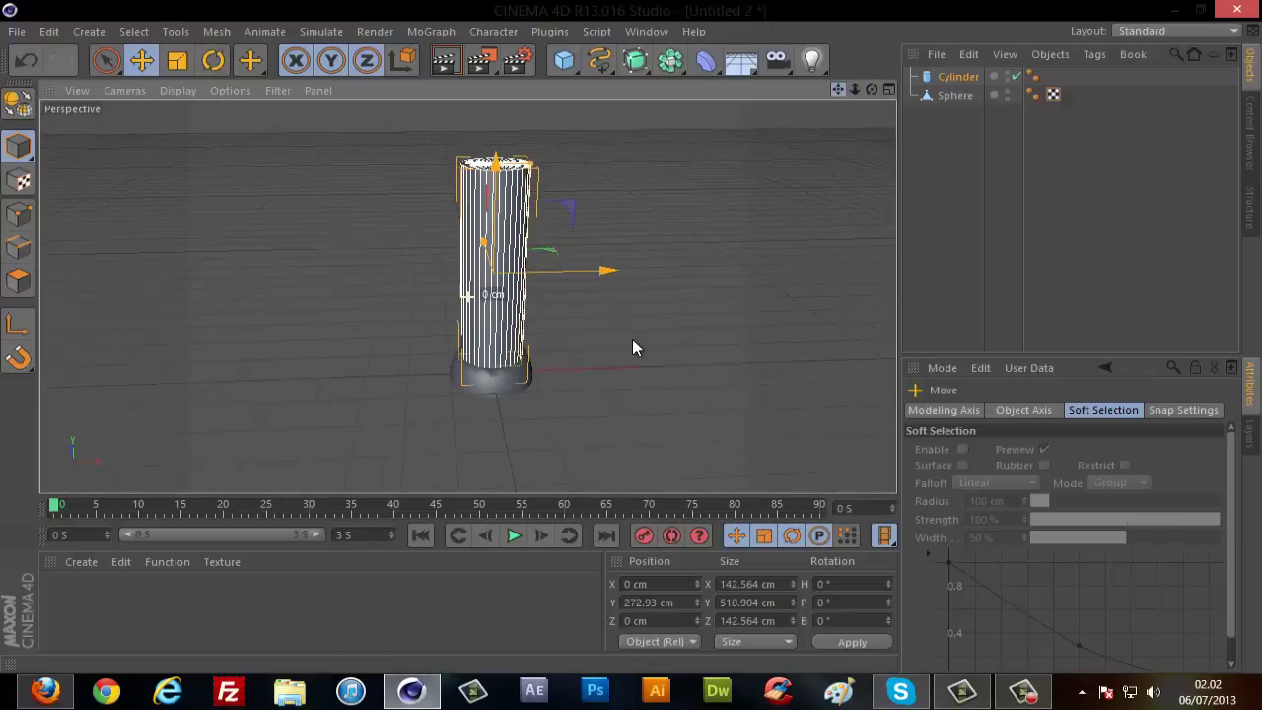
pyautogui.keyDown('alt'); pyautogui.moveTo(625, 174); pyautogui.dragTo(451, 400, button='right'); pyautogui.keyUp('alt')
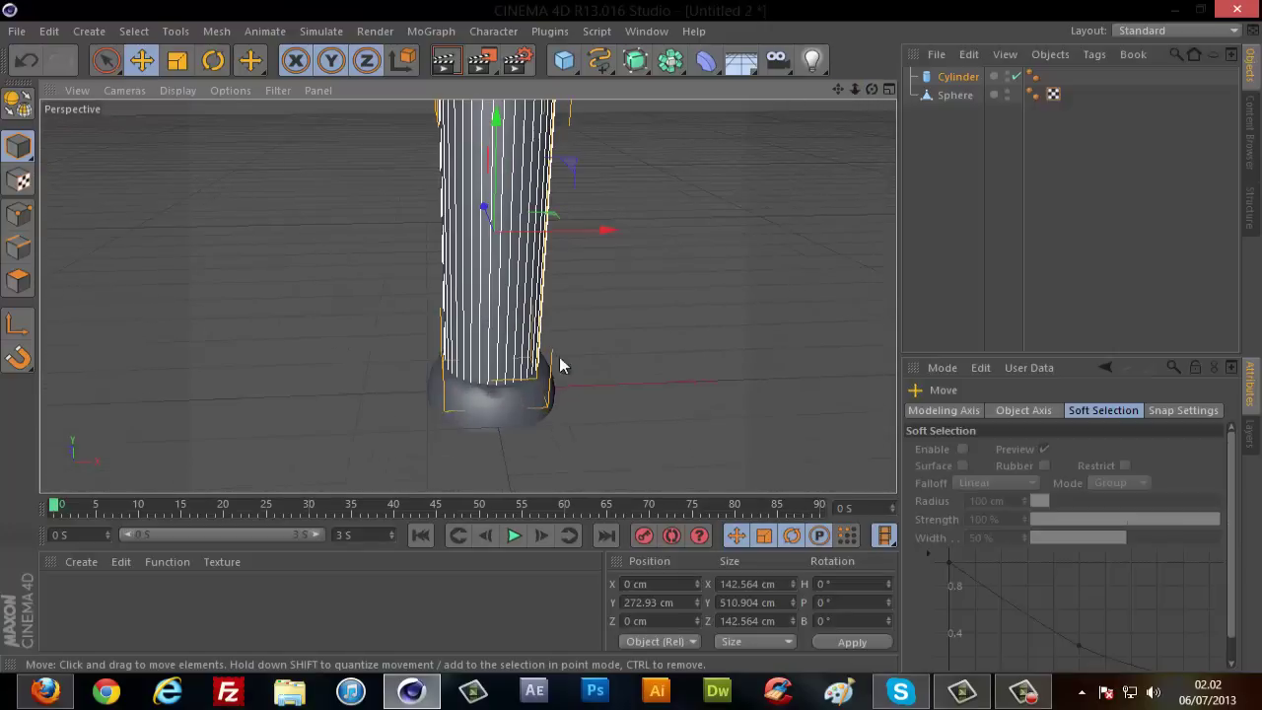
pyautogui.keyDown('alt'); pyautogui.moveTo(560, 365); pyautogui.dragTo(662, 256, button='right'); pyautogui.keyUp('alt')
pyautogui.moveTo(834, 91); pyautogui.dragTo(629, 339)
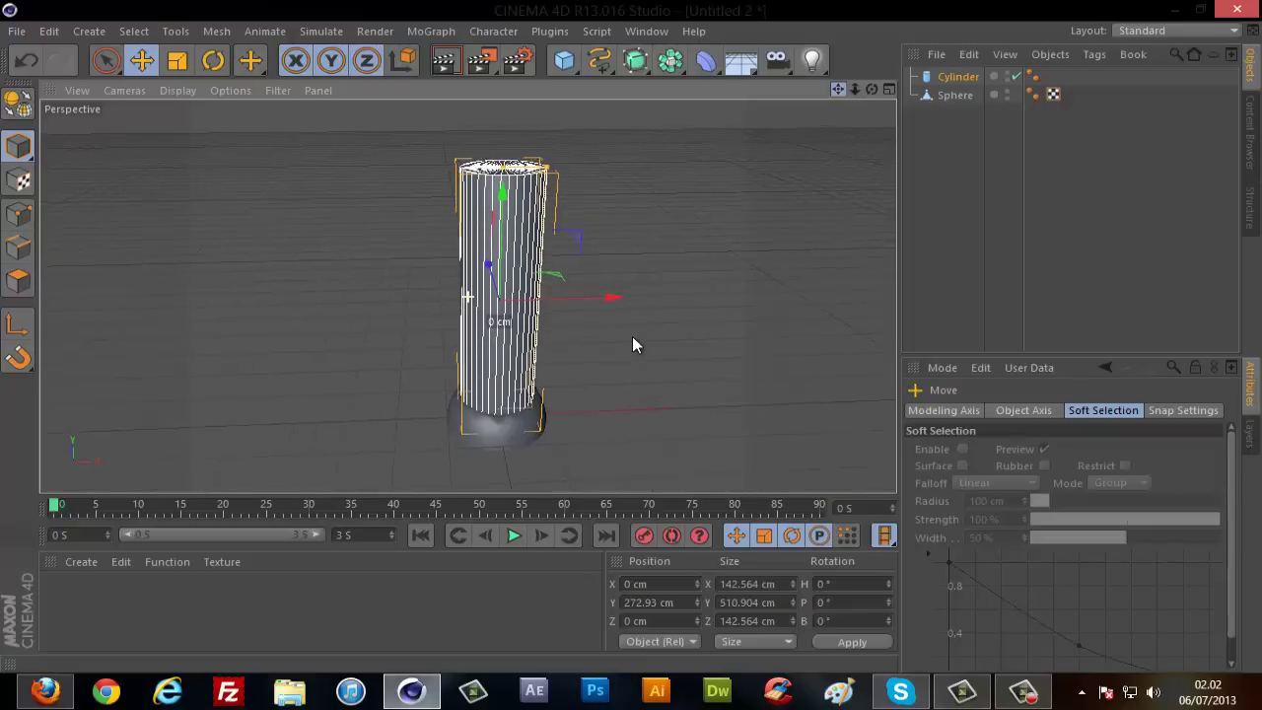
pyautogui.moveTo(555, 175); pyautogui.dragTo(550, 174)
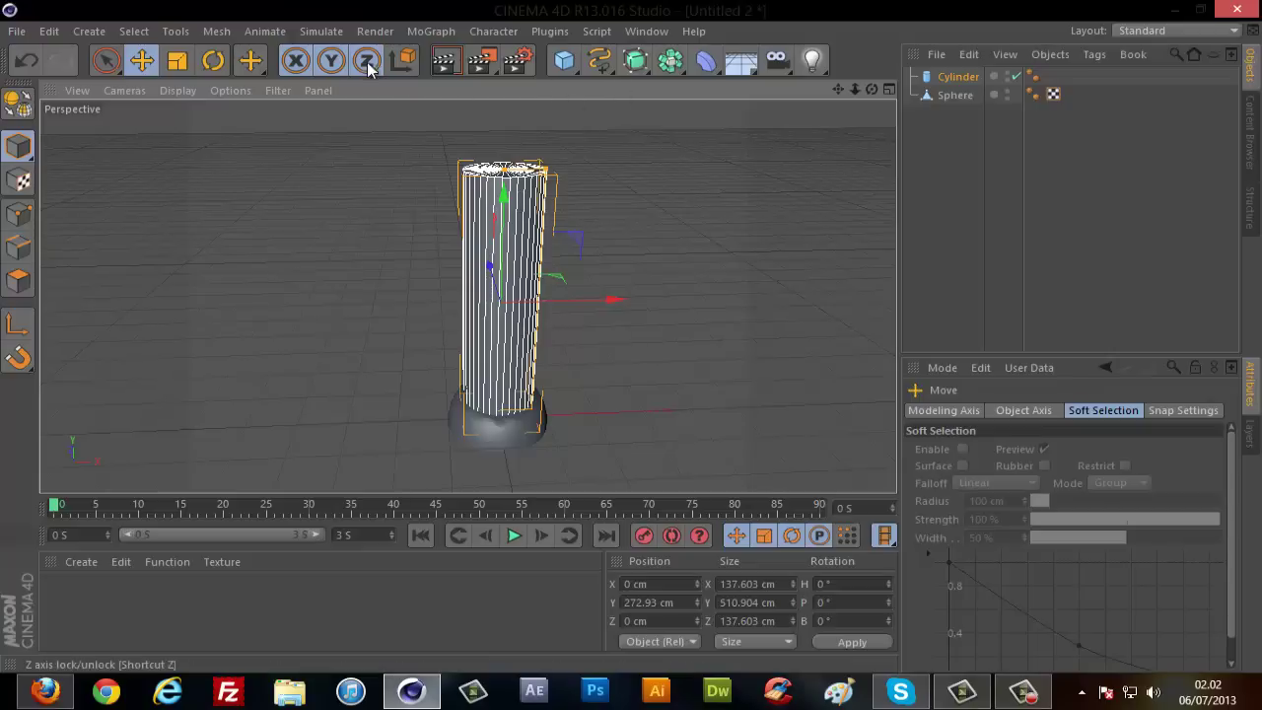
pyautogui.click(706, 63)
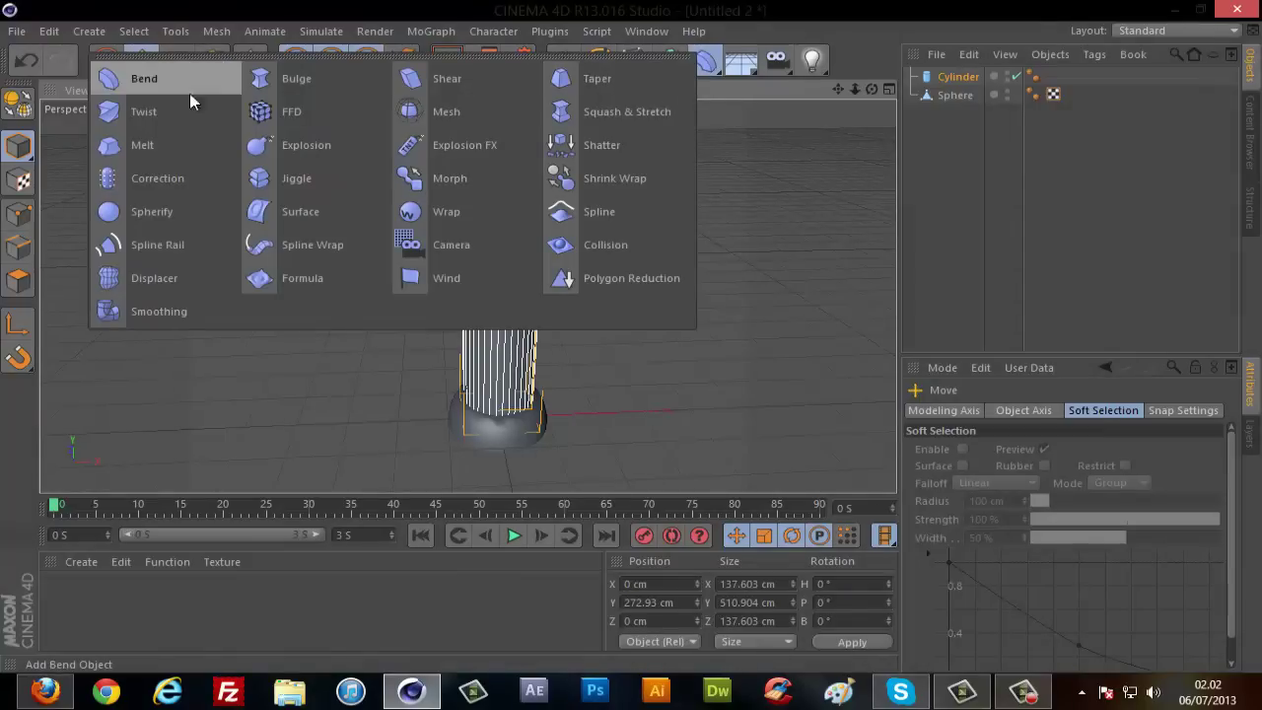
# Add a Bulge deformer at the cylinder's top and nest it under Cylinder.
pyautogui.click(282, 86)
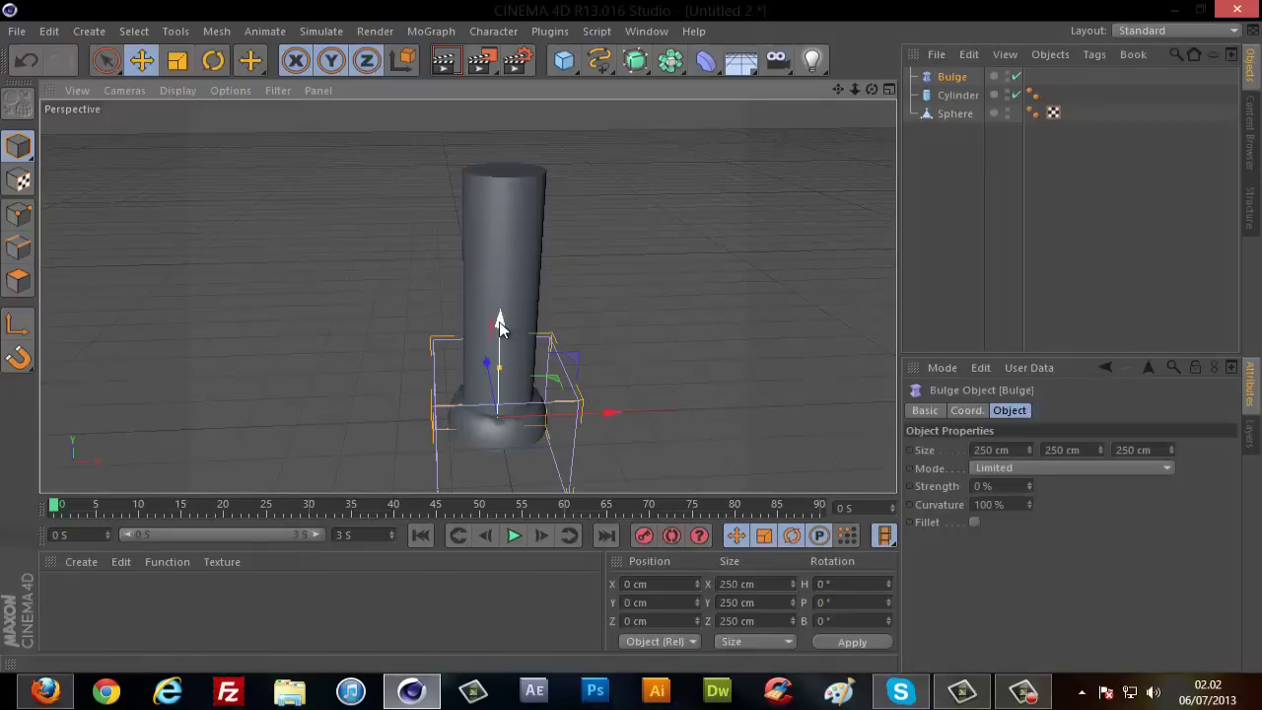
pyautogui.moveTo(498, 321); pyautogui.dragTo(633, 344)
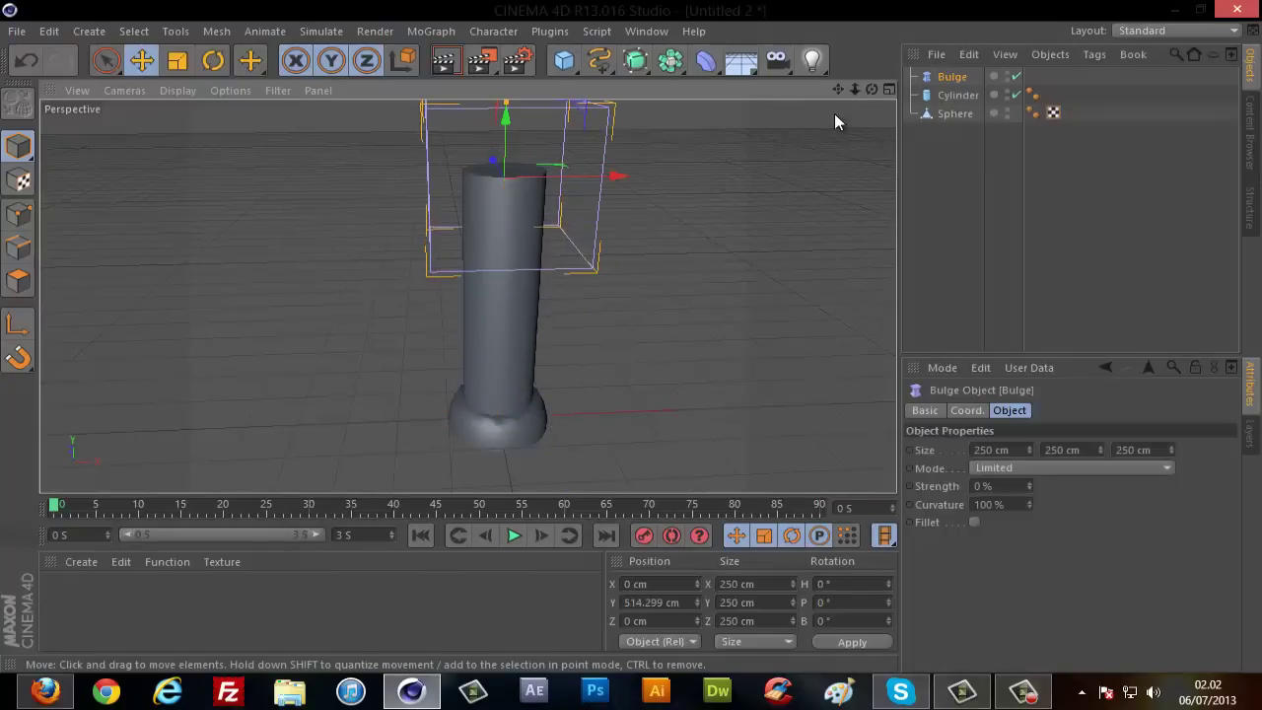
pyautogui.scroll(-2, 631, 344)
pyautogui.moveTo(951, 95); pyautogui.dragTo(952, 78)
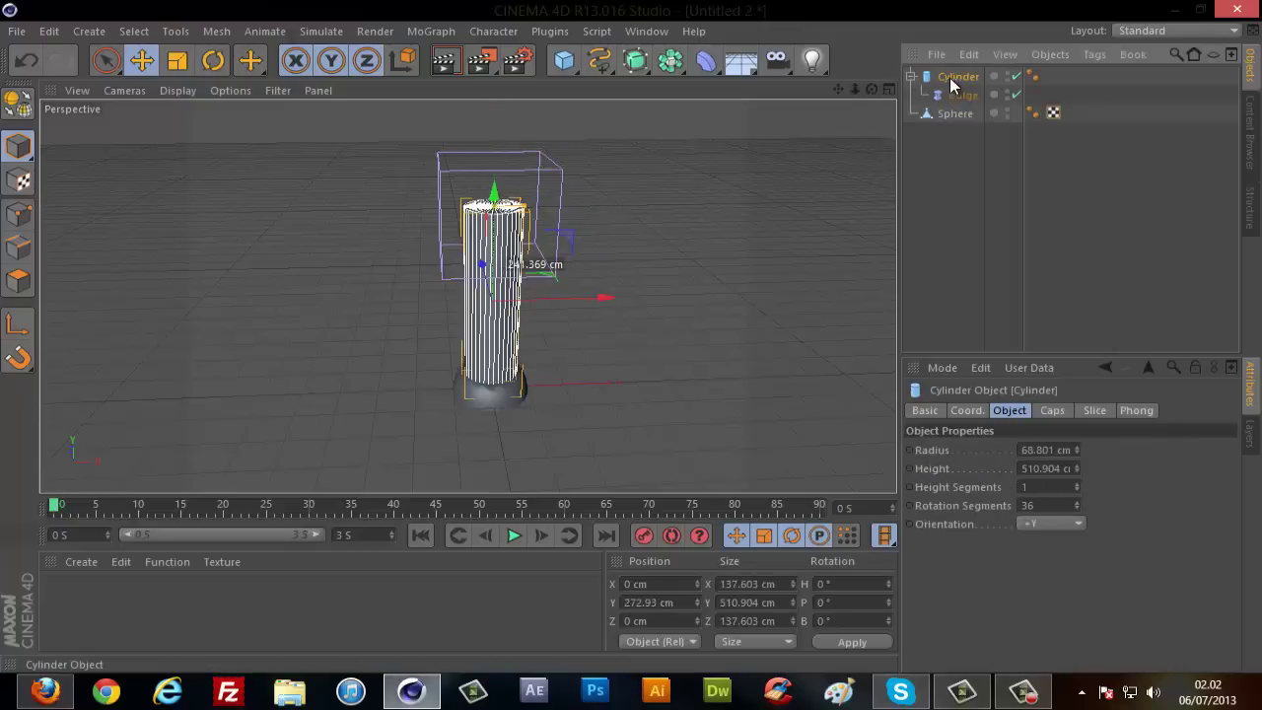
# Give the Bulge a negative strength of −38.589% so the shaft tapers upward.
pyautogui.click(962, 95)
pyautogui.moveTo(495, 161); pyautogui.dragTo(477, 124)
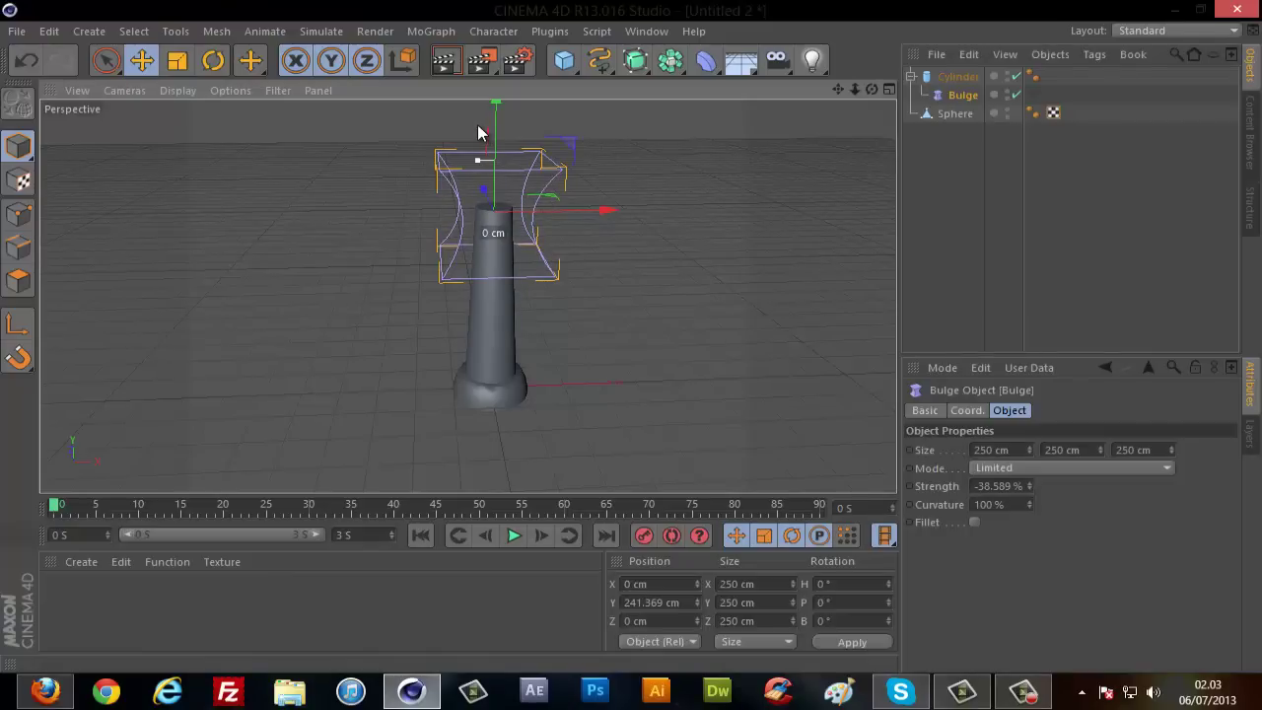
pyautogui.moveTo(478, 126); pyautogui.dragTo(476, 124)
pyautogui.click(957, 286)
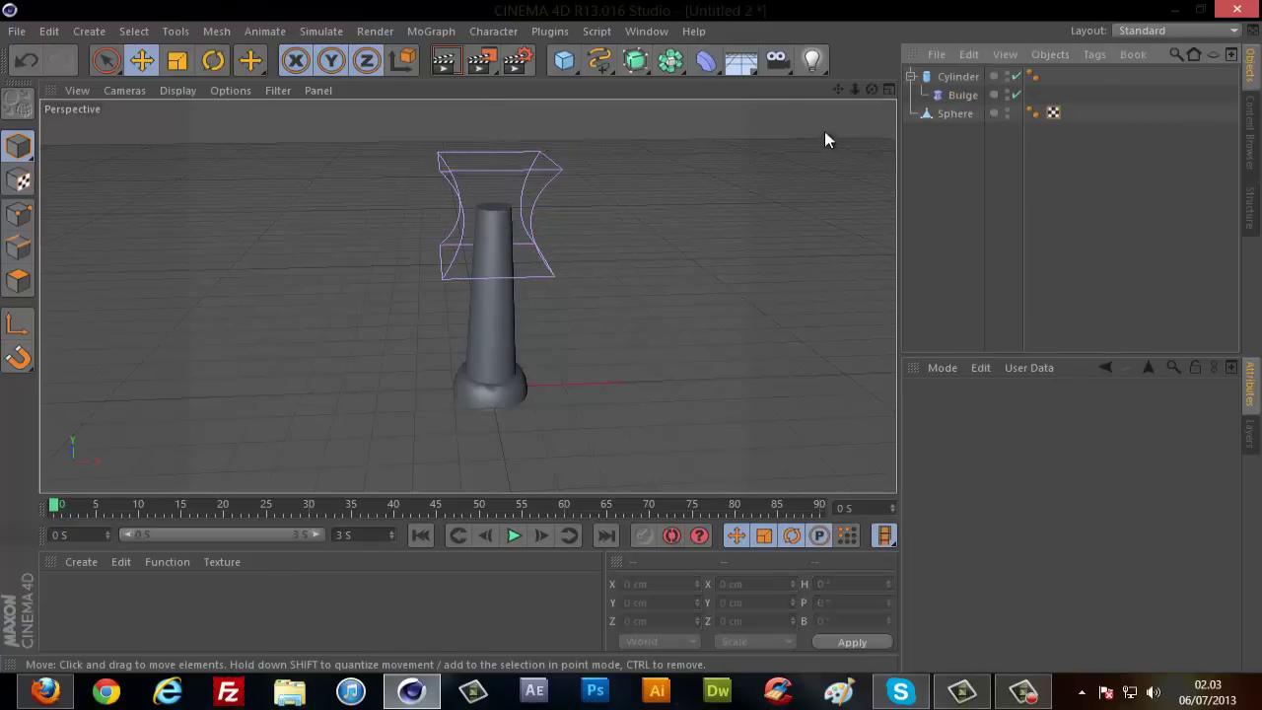
pyautogui.moveTo(871, 89); pyautogui.dragTo(633, 336)
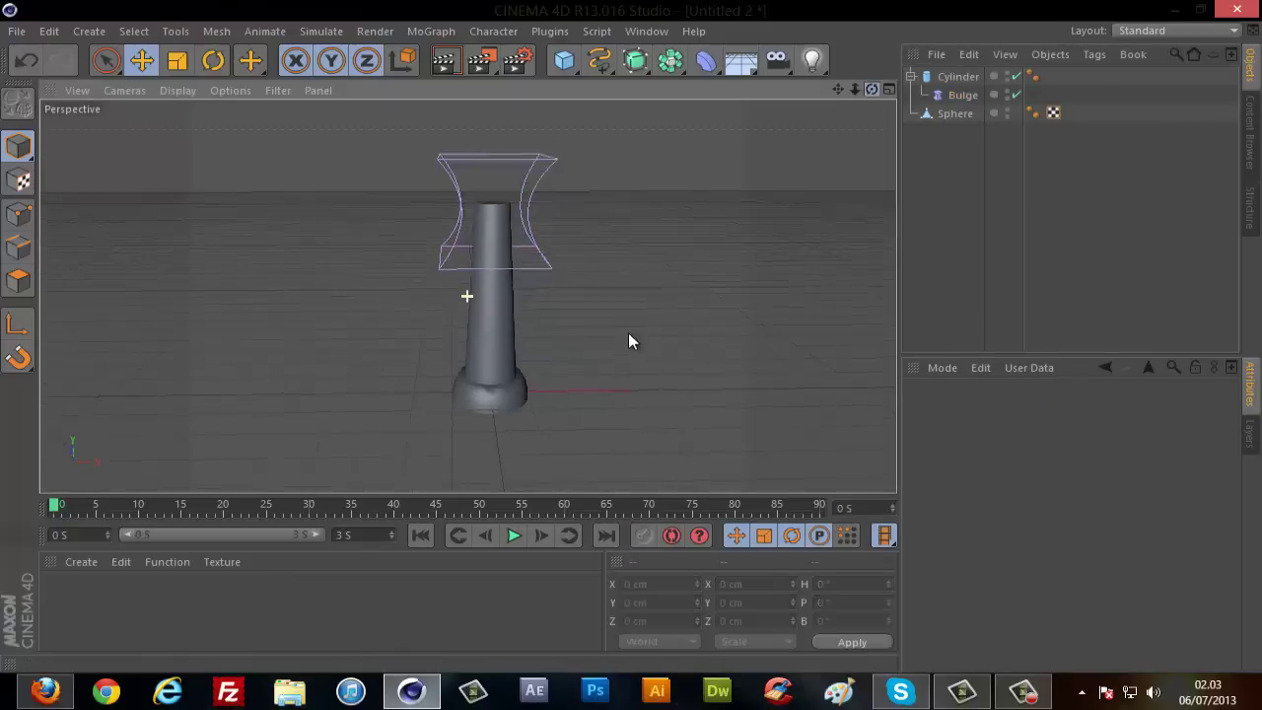
pyautogui.click(950, 113)
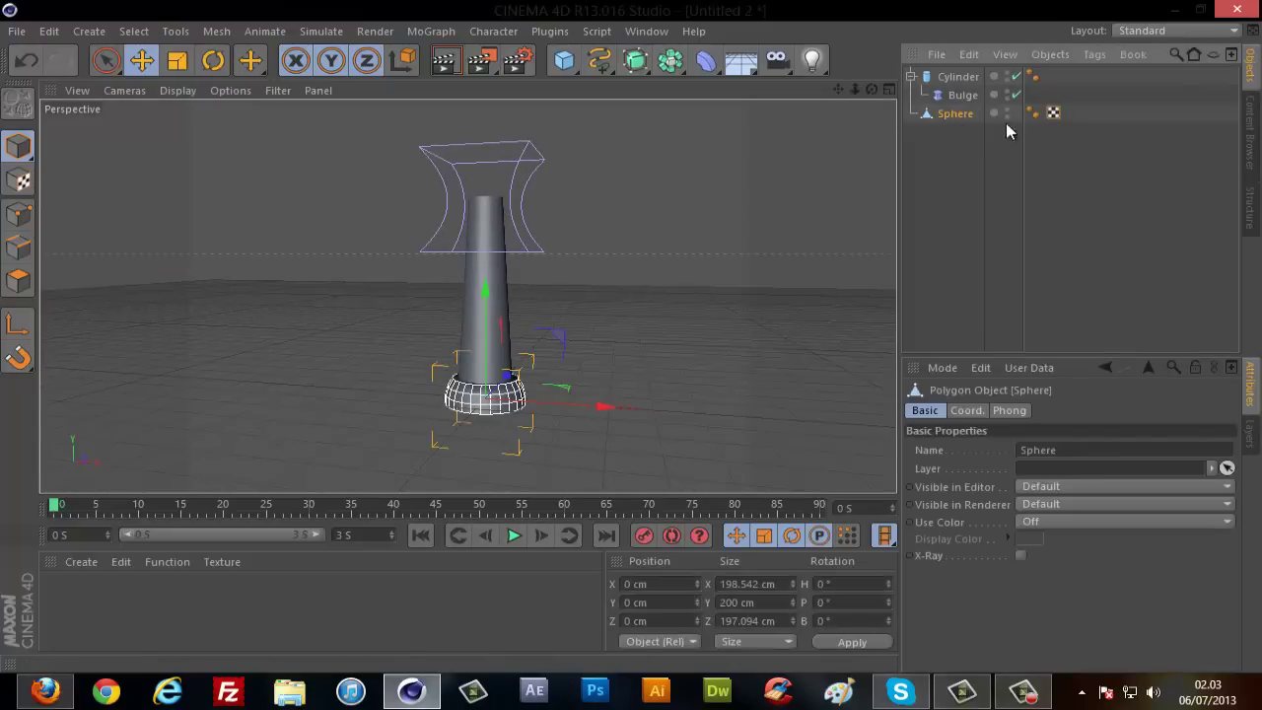
# Copy and paste the dome base as Sphere.1 and raise it to the column top.
pyautogui.click(967, 54)
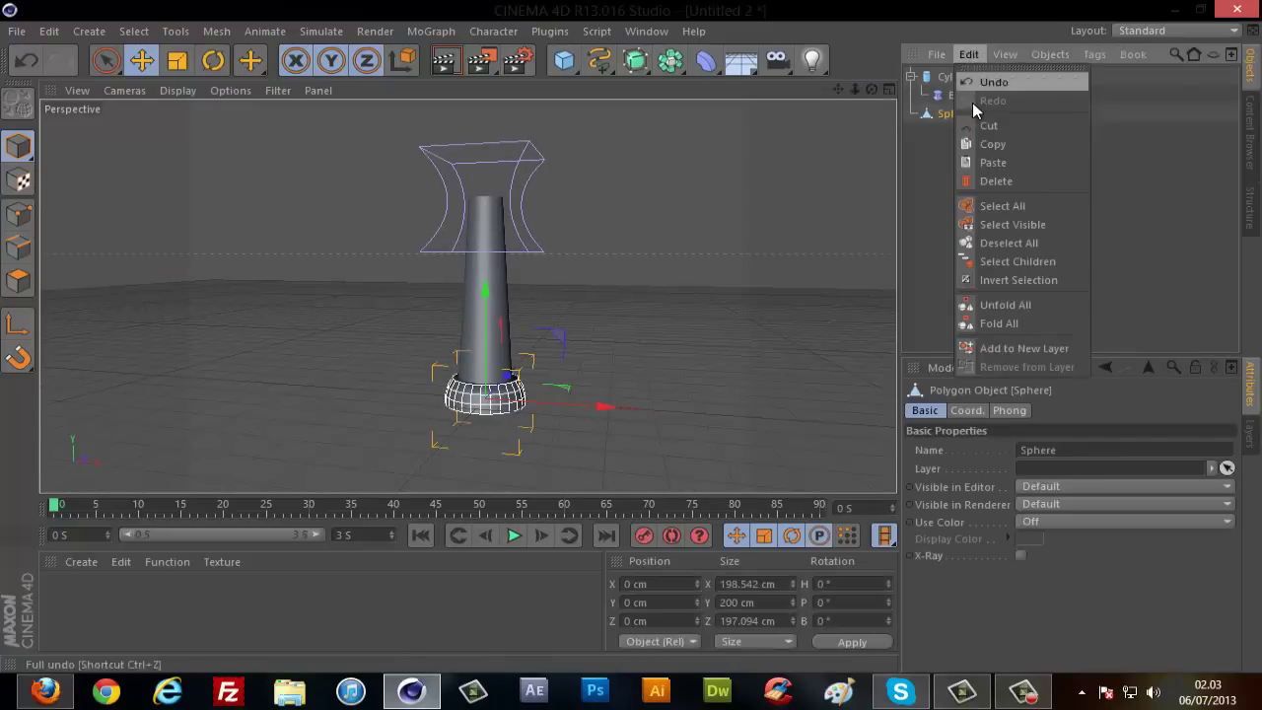
pyautogui.click(980, 144)
pyautogui.click(969, 55)
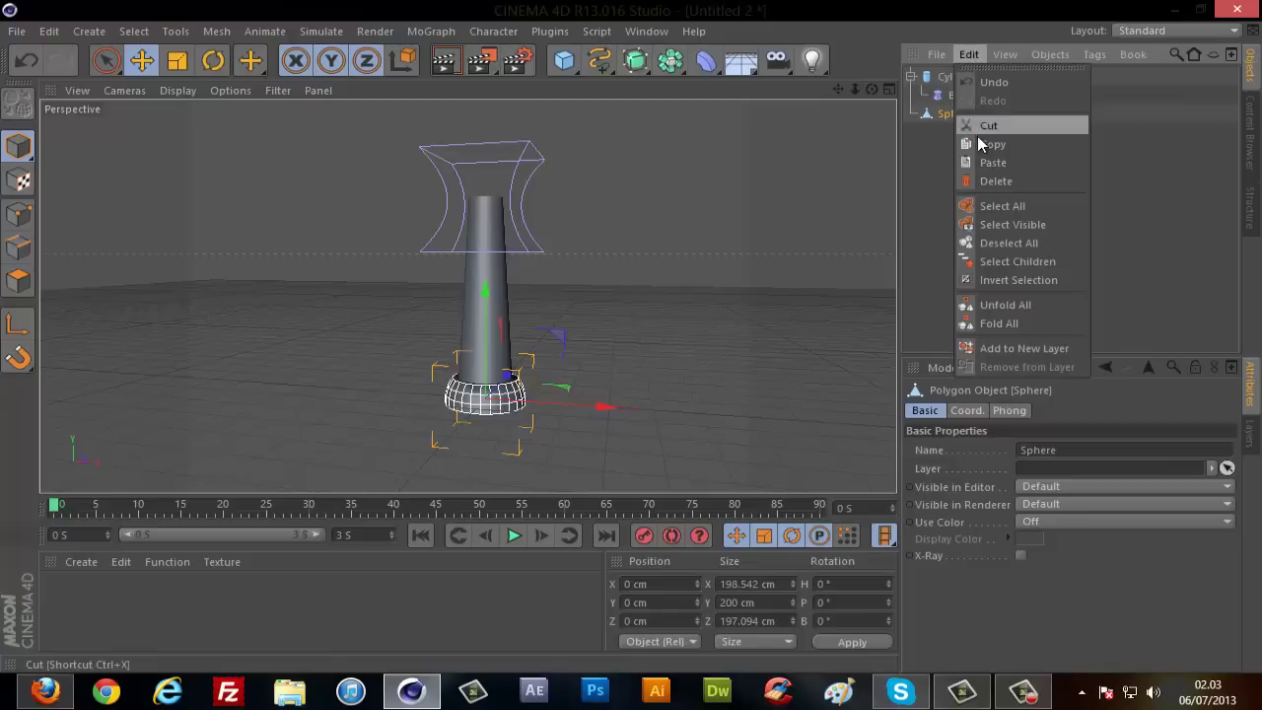
pyautogui.click(992, 162)
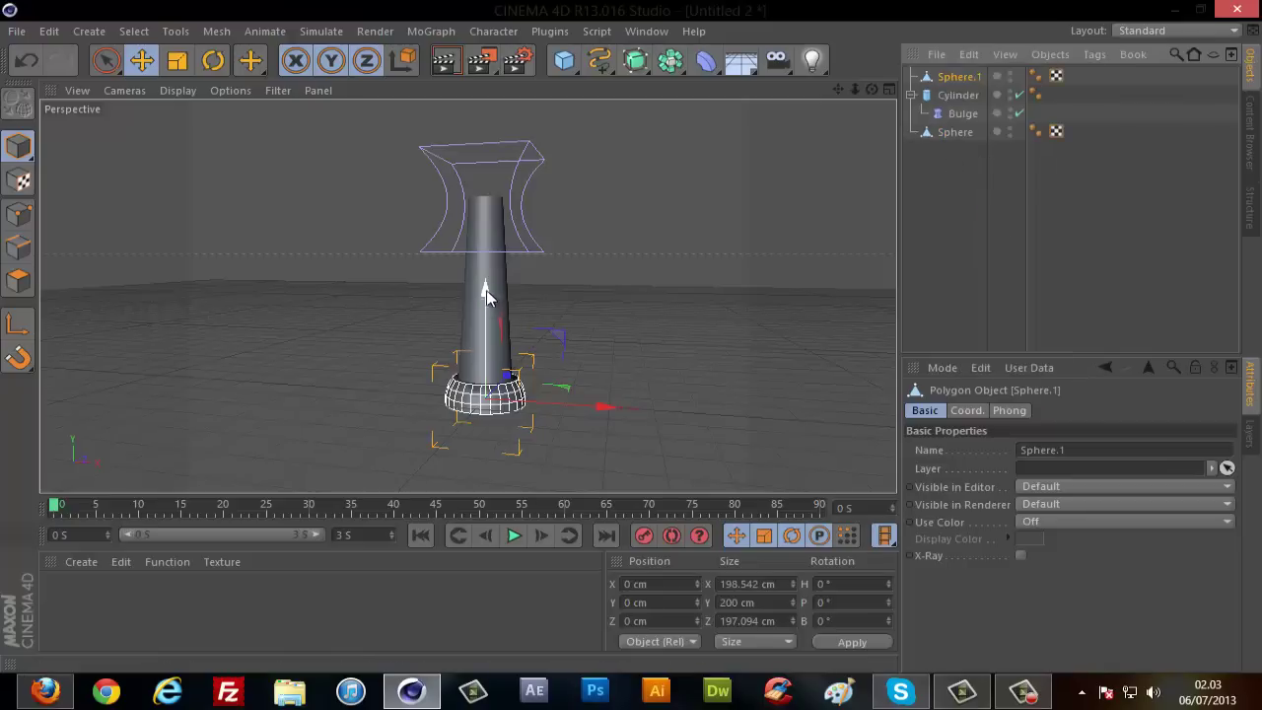
pyautogui.moveTo(485, 295); pyautogui.dragTo(631, 340)
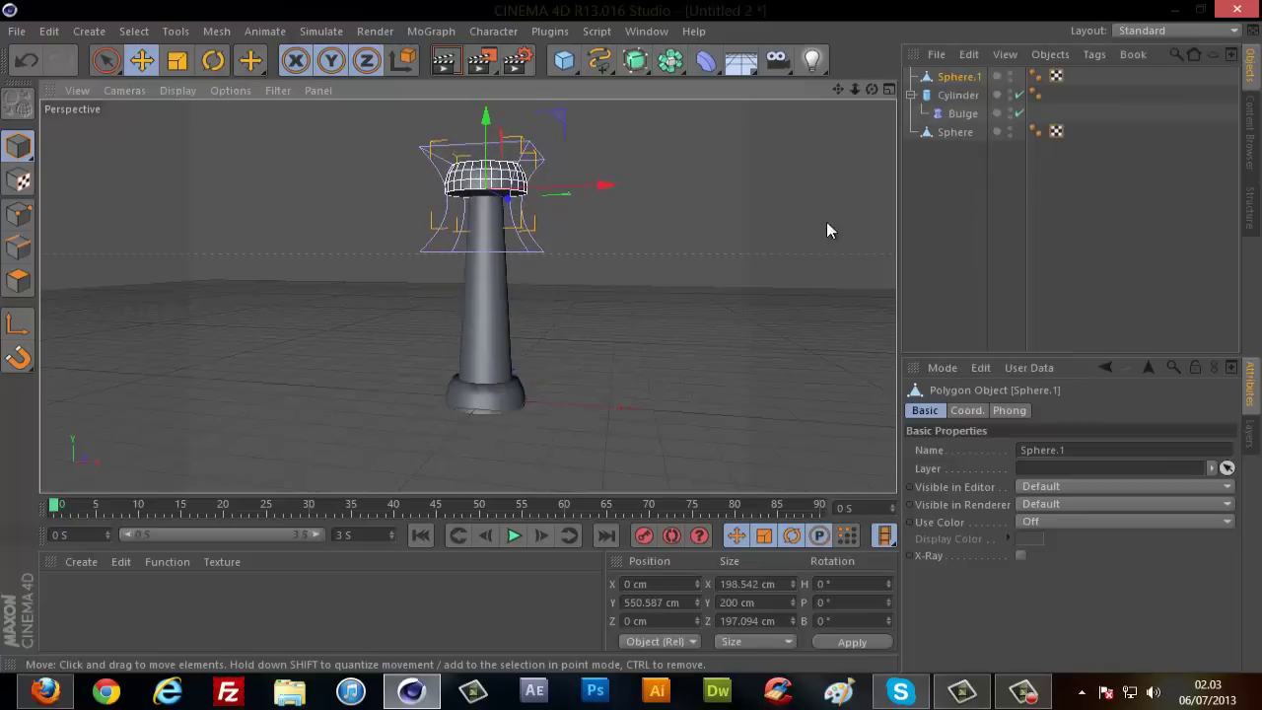
# Flip Sphere.1 over with a Bank rotation of 180°.
pyautogui.moveTo(871, 90); pyautogui.dragTo(630, 336)
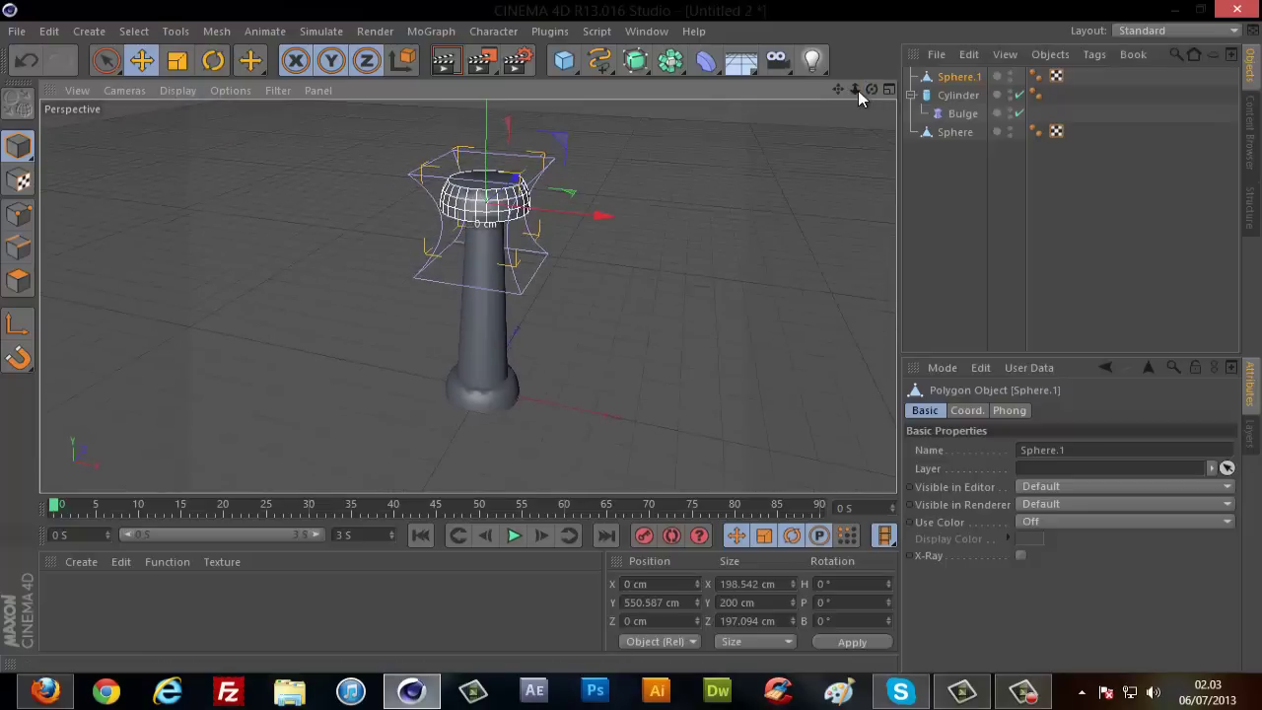
pyautogui.moveTo(858, 91); pyautogui.dragTo(631, 336)
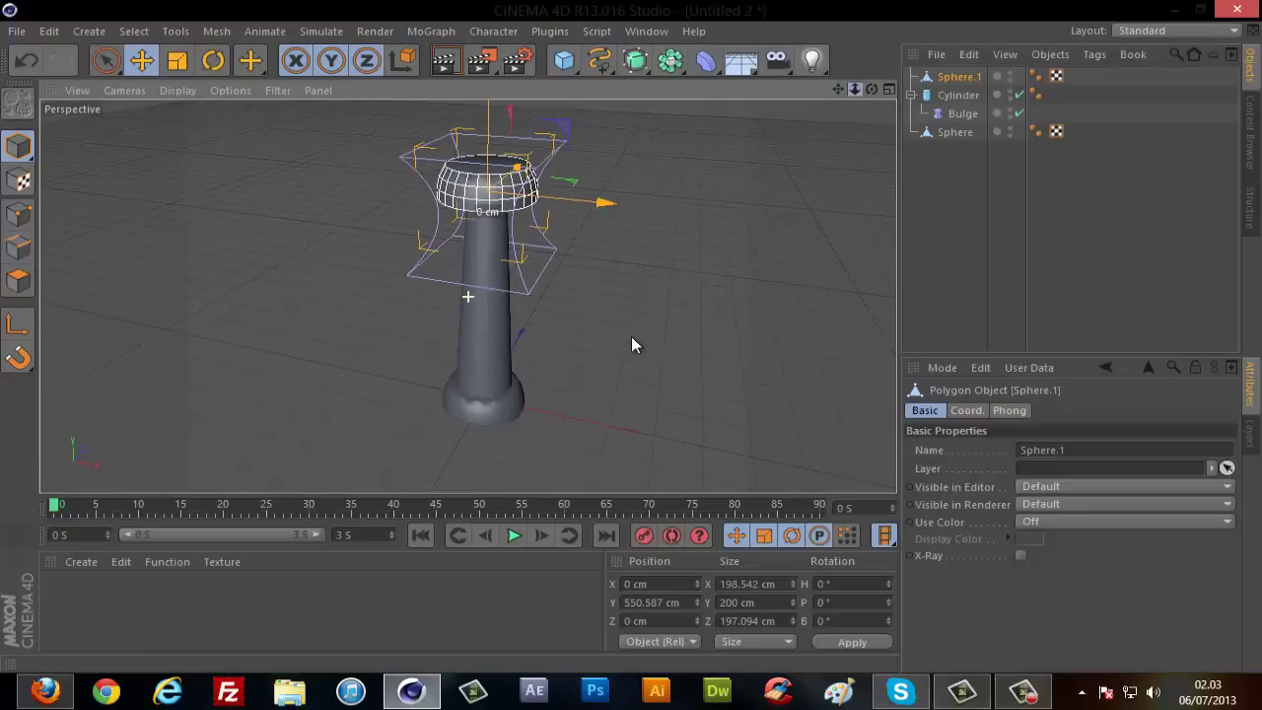
pyautogui.click(213, 60)
pyautogui.moveTo(538, 172); pyautogui.dragTo(440, 264)
pyautogui.write('180')
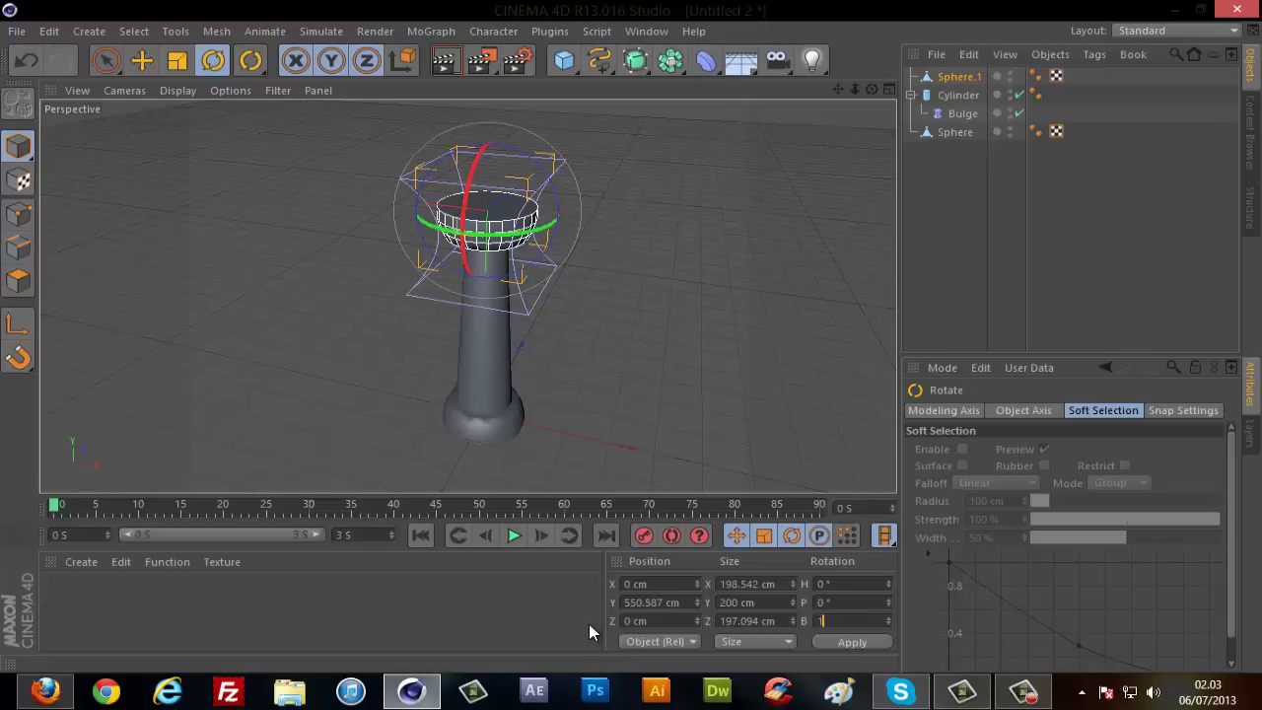
pyautogui.press('Return')
# Reselect Sphere.1 and raise it along Y.
pyautogui.click(946, 240)
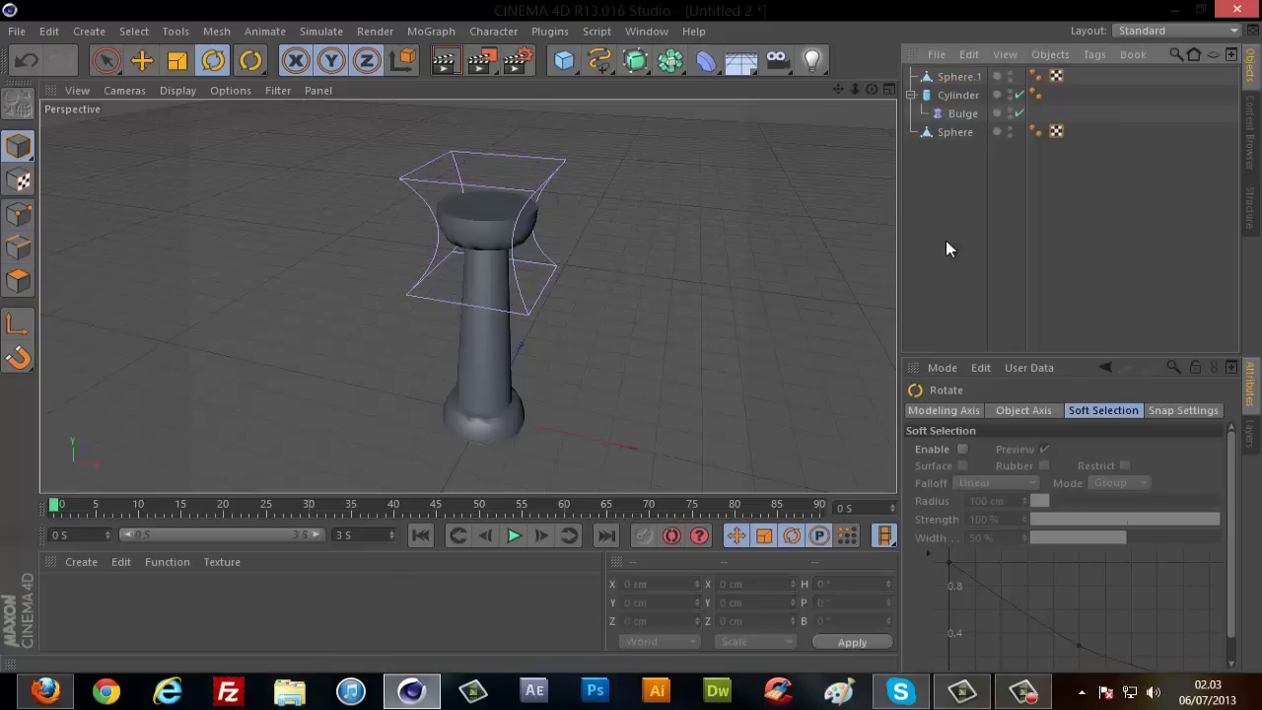
pyautogui.click(956, 77)
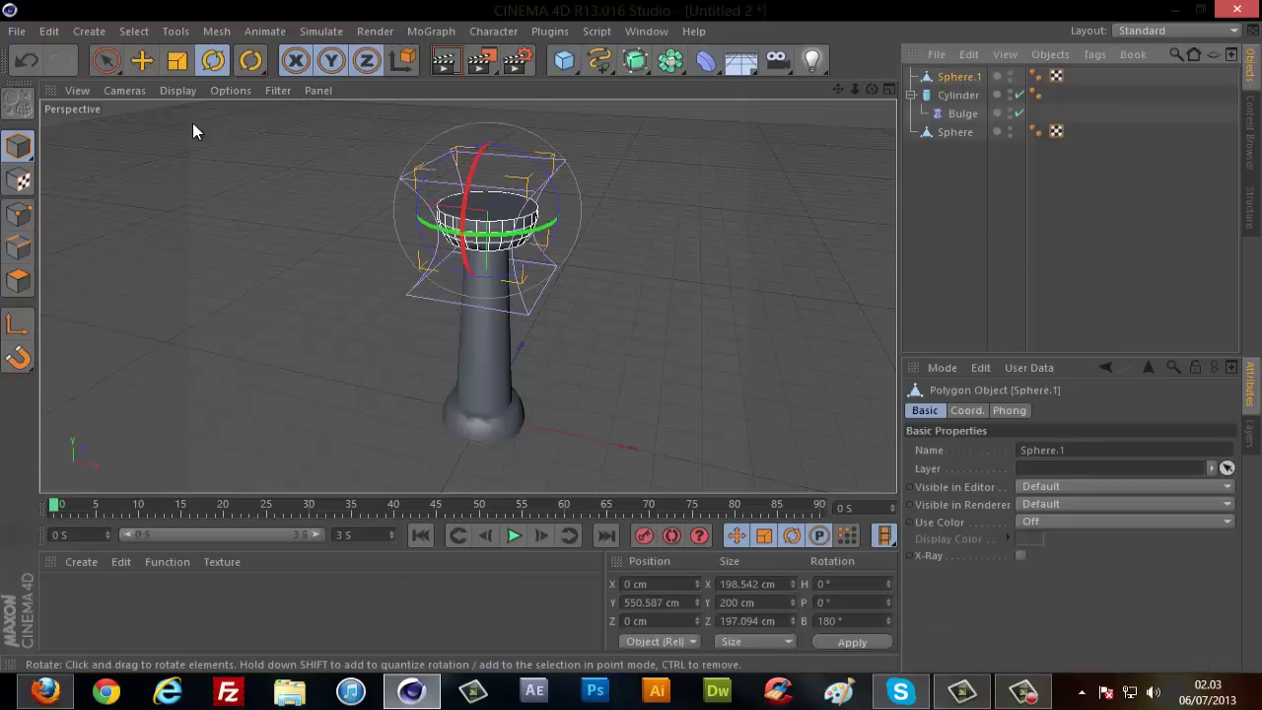
pyautogui.scroll(3, 363, 255)
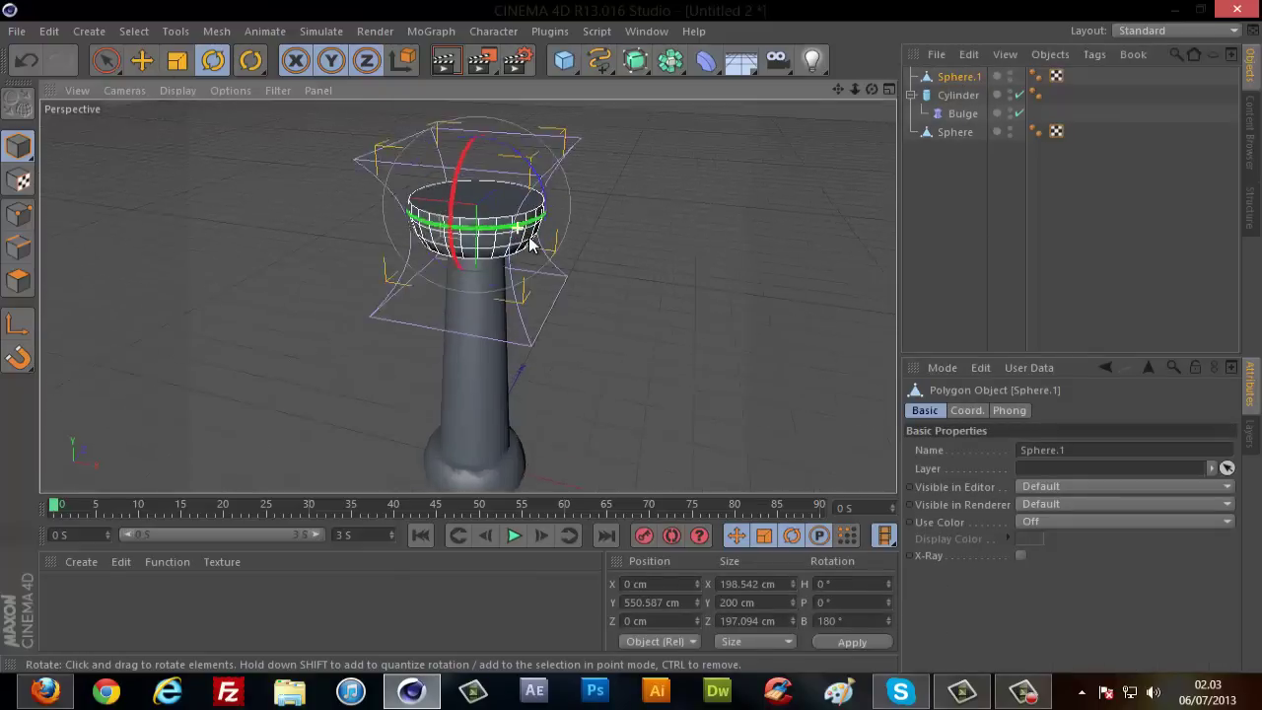
pyautogui.moveTo(860, 88)
pyautogui.mouseDown()
pyautogui.moveTo(633, 331)
pyautogui.moveTo(157, 233)
pyautogui.mouseUp()
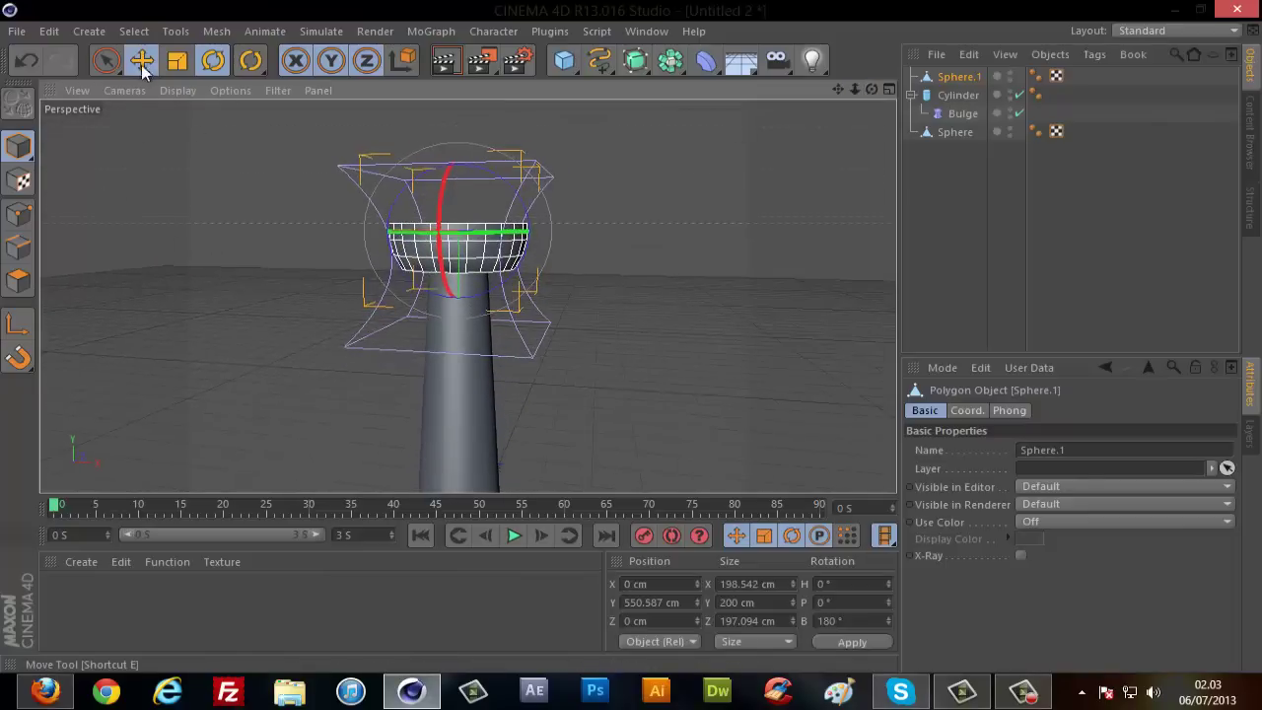
pyautogui.press('e')
pyautogui.moveTo(459, 329); pyautogui.dragTo(463, 281)
# Scale the cap down to about 146 × 179 × 114 cm.
pyautogui.press('t')
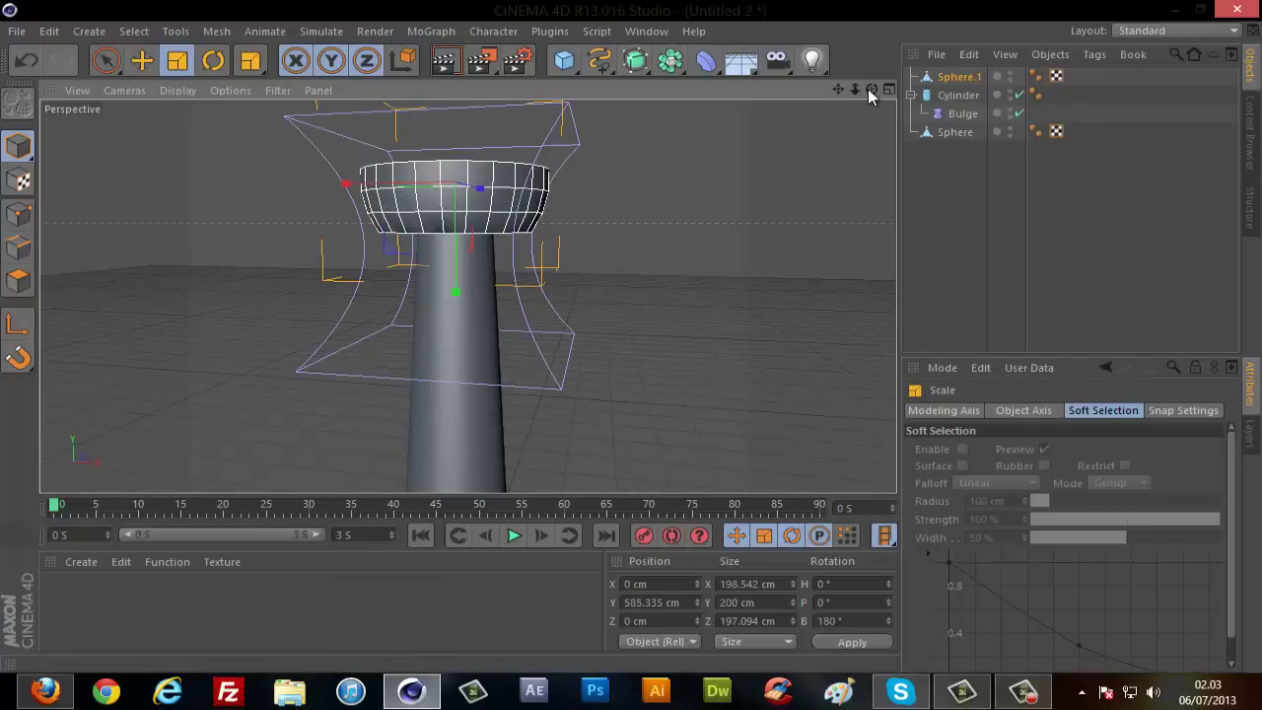
pyautogui.moveTo(871, 89); pyautogui.dragTo(630, 338)
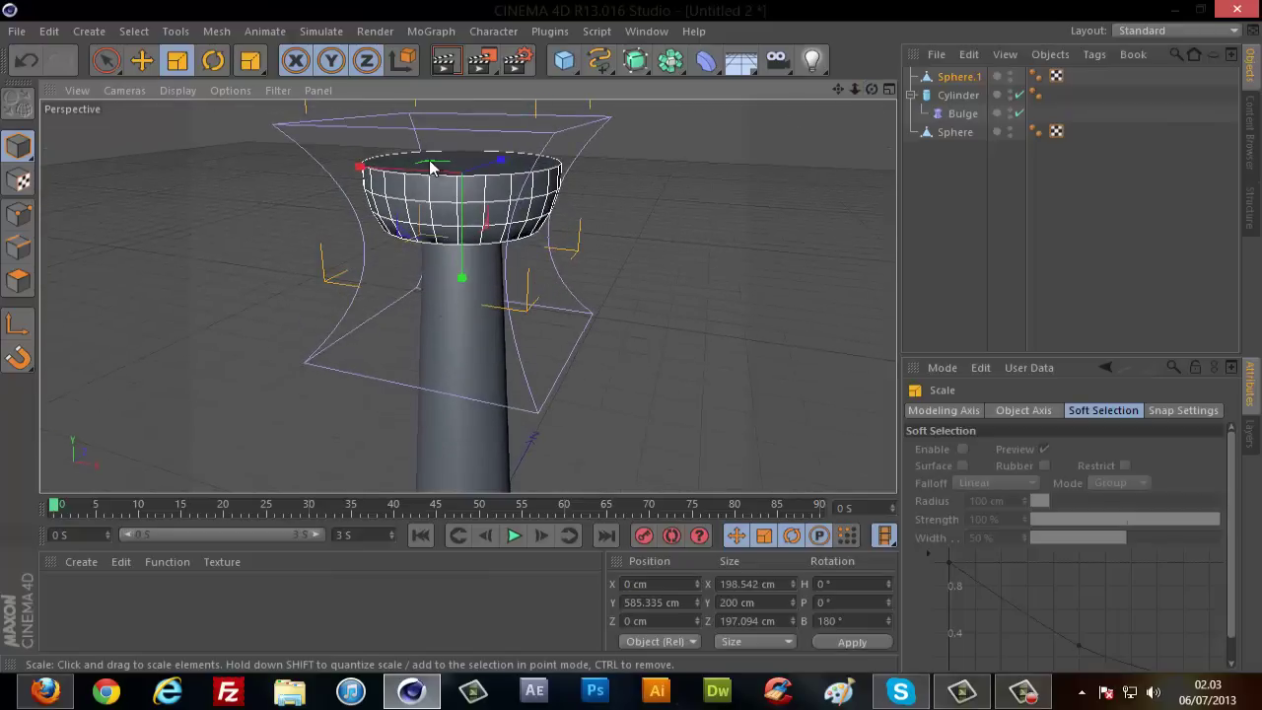
pyautogui.moveTo(431, 170)
pyautogui.mouseDown()
pyautogui.moveTo(253, 106)
pyautogui.moveTo(627, 336)
pyautogui.mouseUp()
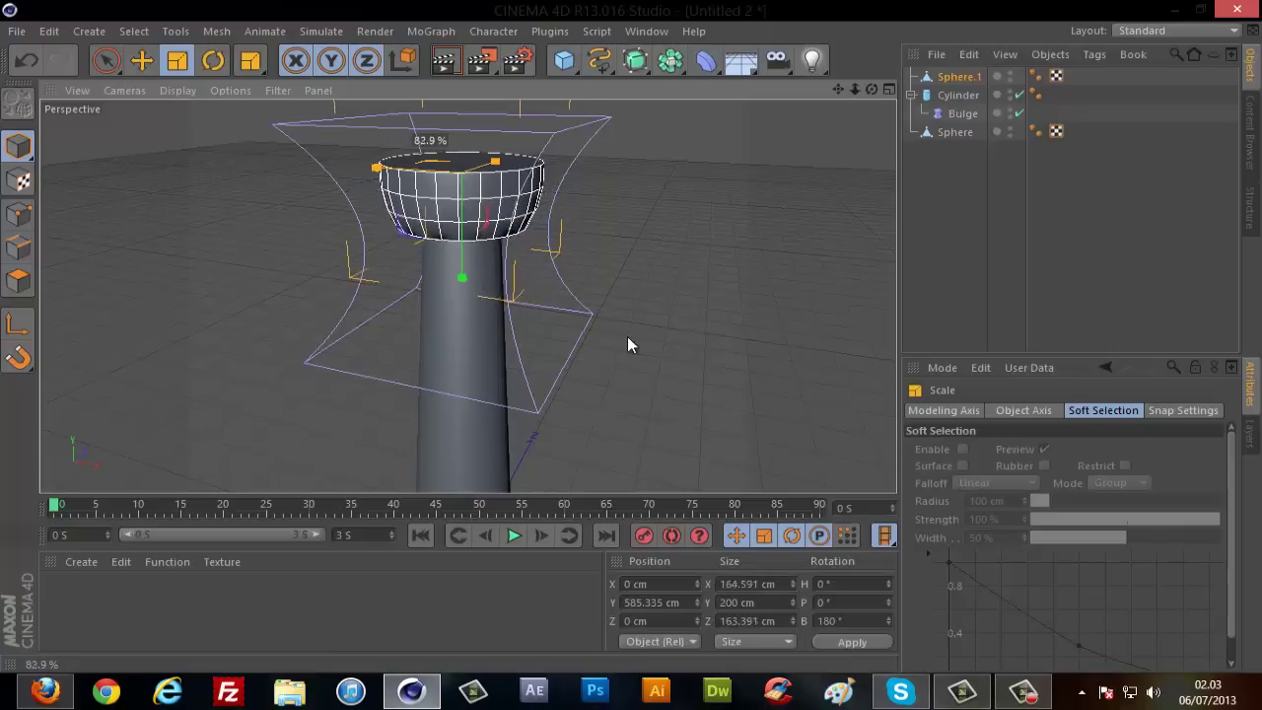
pyautogui.moveTo(464, 281); pyautogui.dragTo(461, 264)
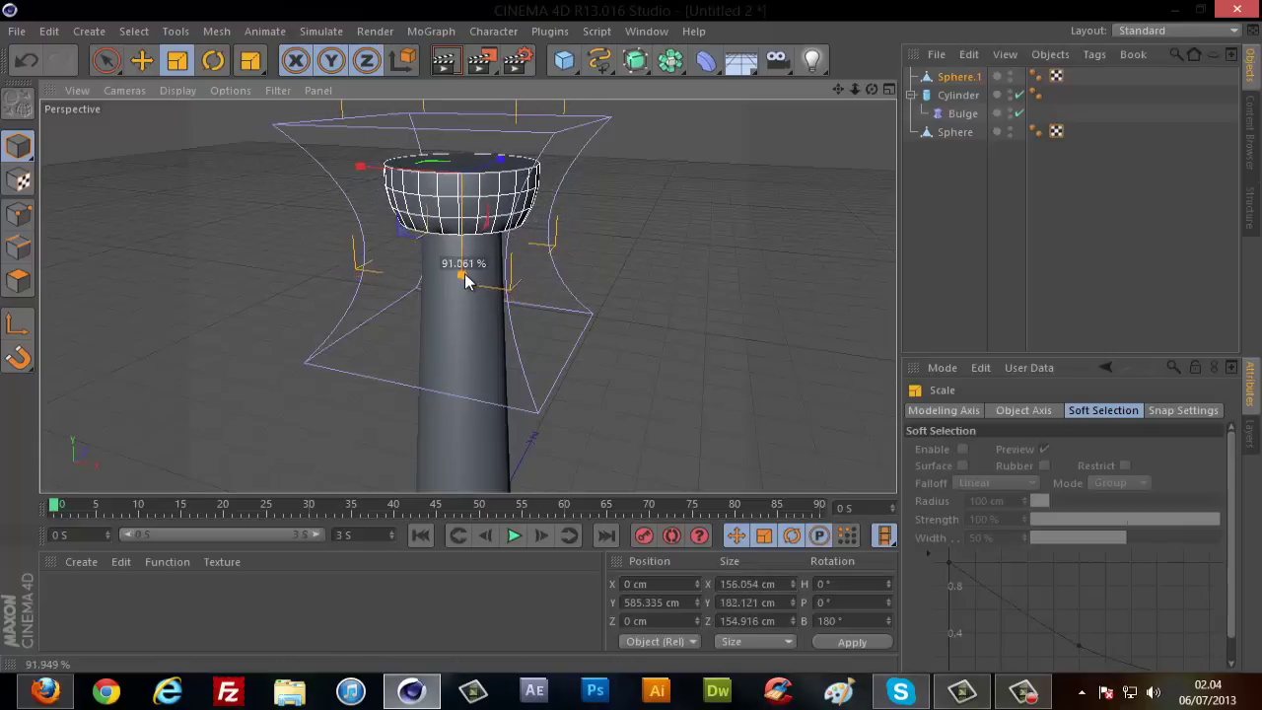
pyautogui.moveTo(498, 162); pyautogui.dragTo(493, 163)
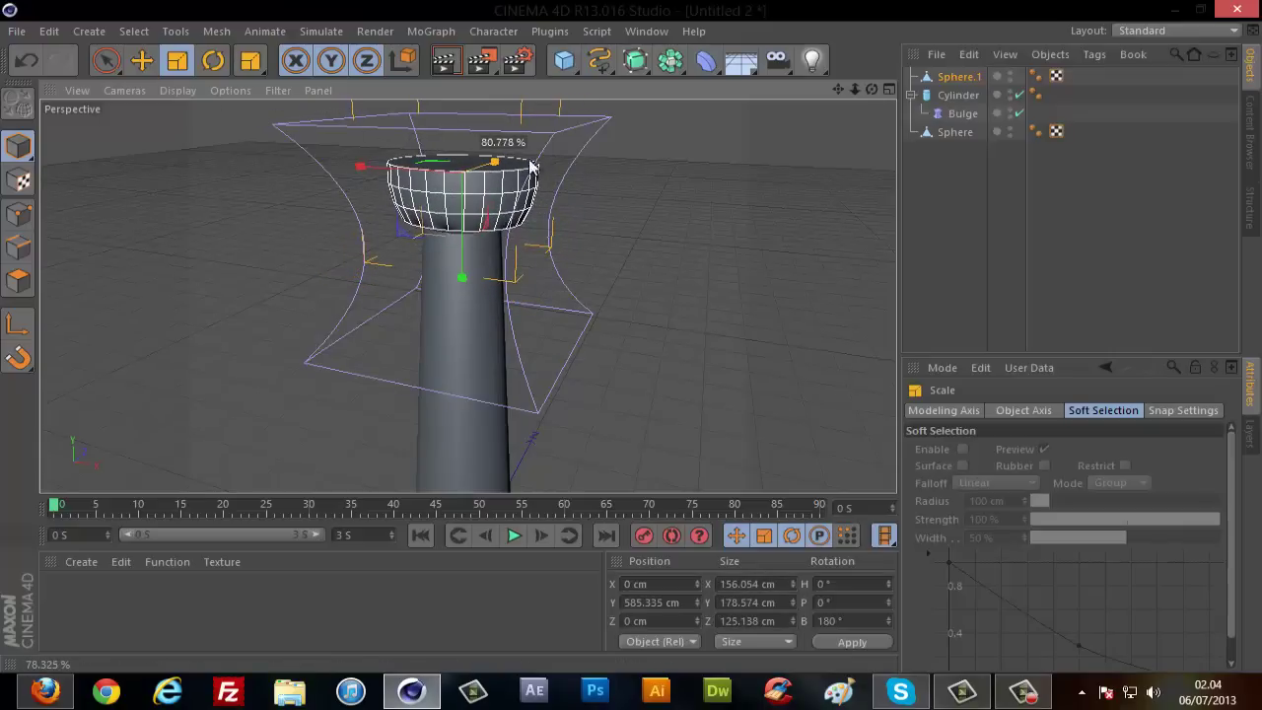
pyautogui.moveTo(870, 89); pyautogui.dragTo(631, 333)
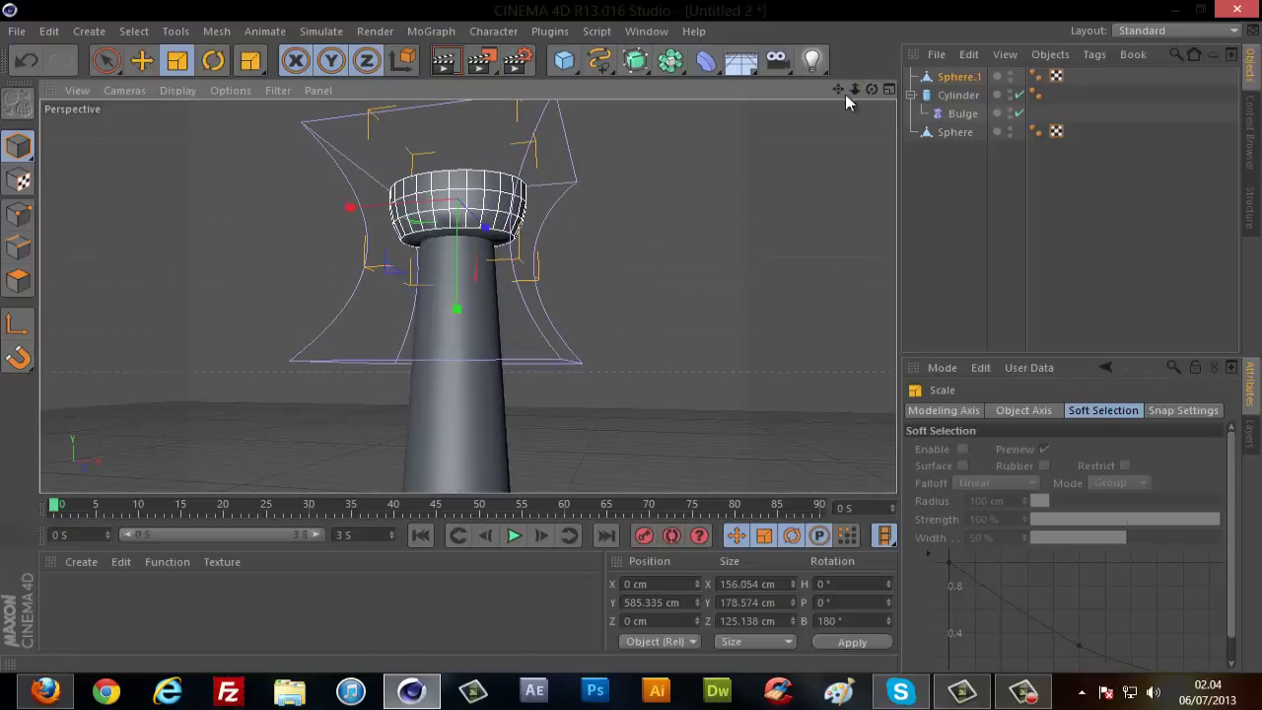
pyautogui.moveTo(351, 207)
pyautogui.mouseDown()
pyautogui.moveTo(357, 216)
pyautogui.moveTo(352, 206)
pyautogui.mouseUp()
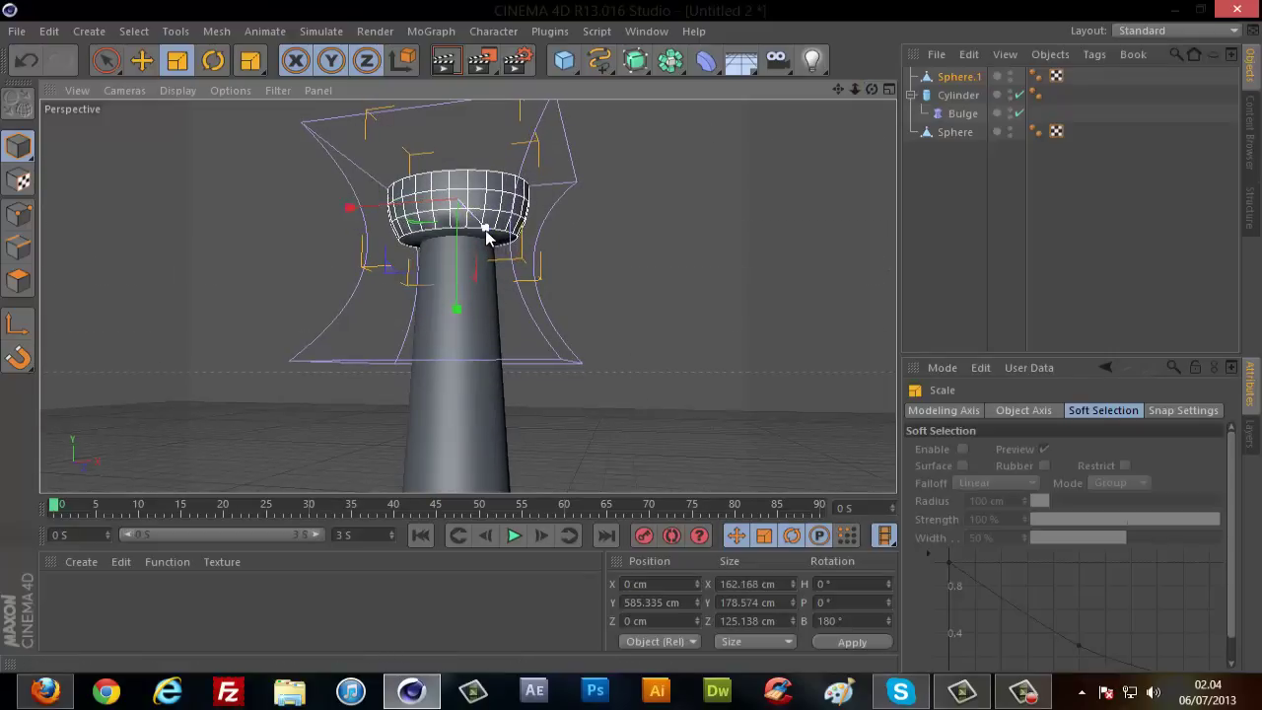
pyautogui.moveTo(492, 240); pyautogui.dragTo(494, 242)
pyautogui.scroll(2, 495, 250)
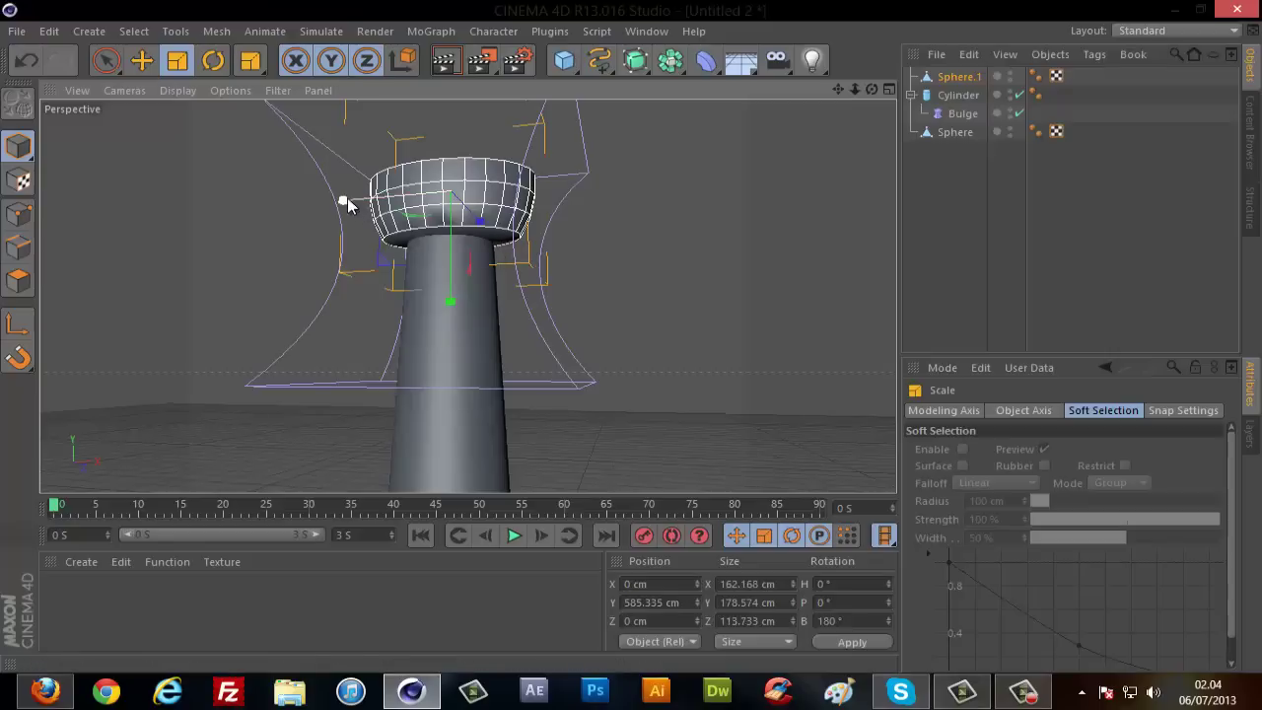
pyautogui.moveTo(343, 204); pyautogui.dragTo(360, 202)
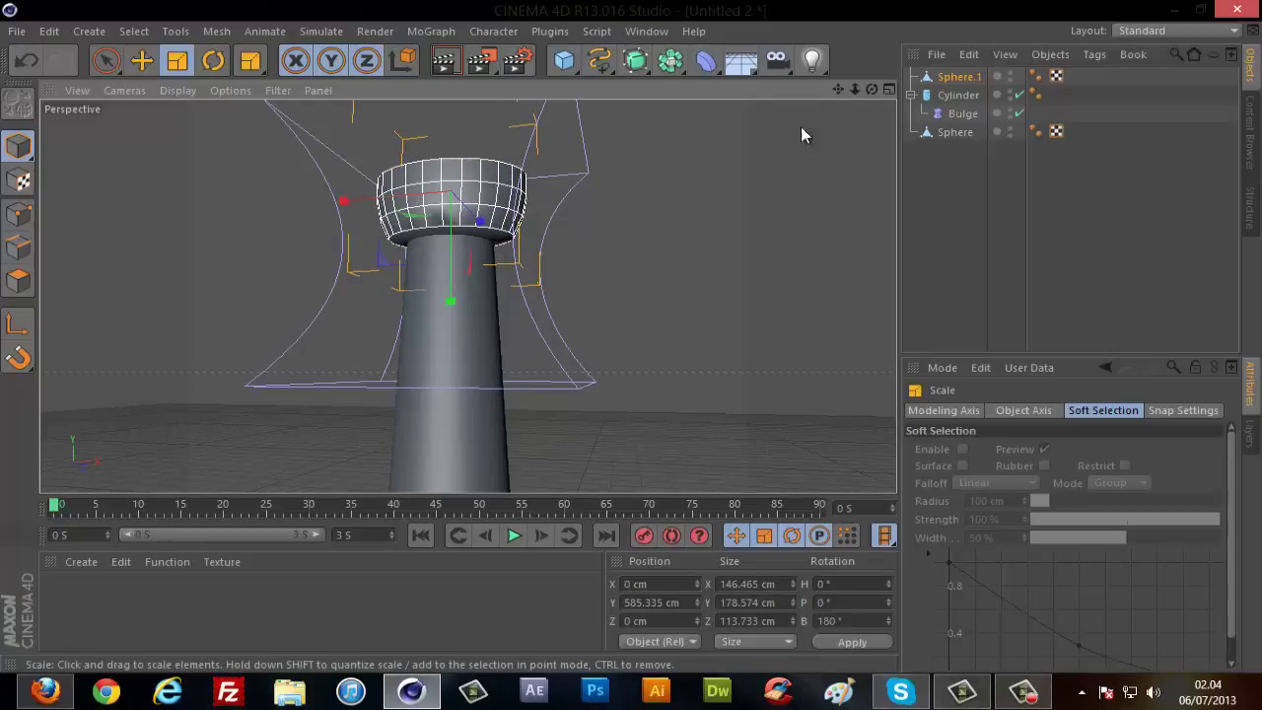
# Nudge the cap down to Y 578.308 cm so it seats on the column, then deselect.
pyautogui.moveTo(876, 90)
pyautogui.mouseDown()
pyautogui.moveTo(638, 332)
pyautogui.moveTo(862, 121)
pyautogui.mouseUp()
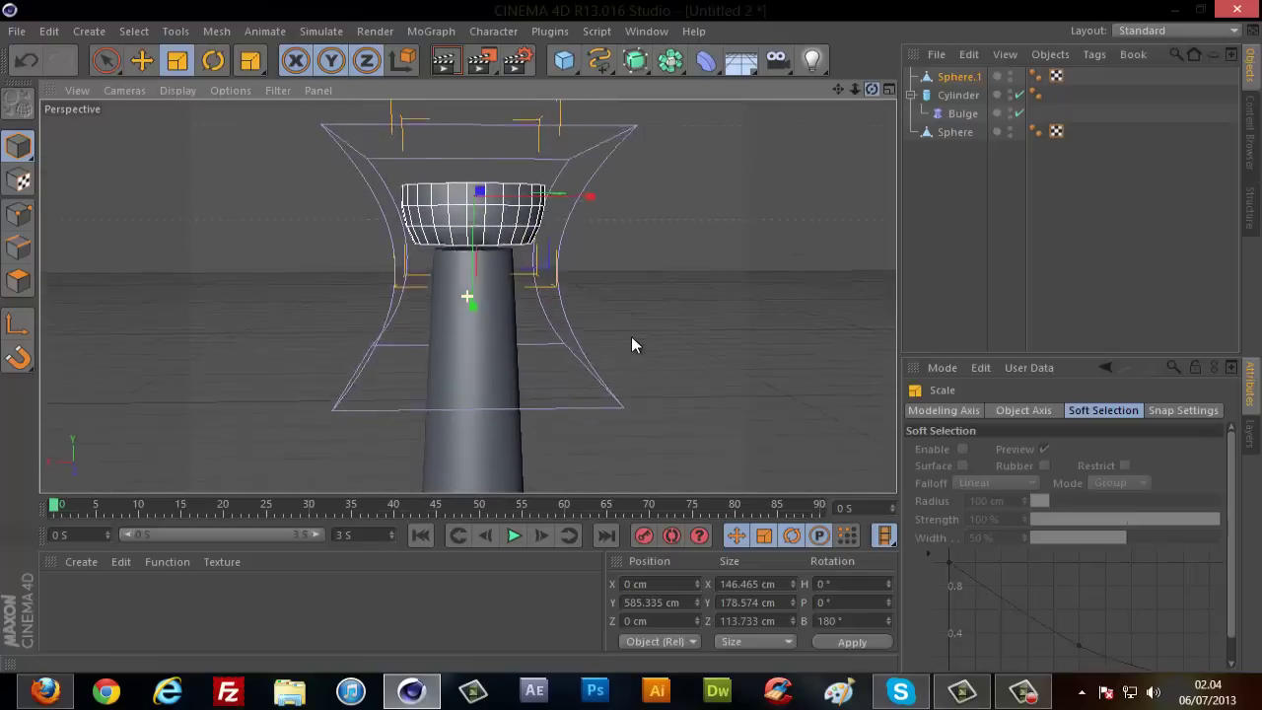
pyautogui.scroll(1, 512, 200)
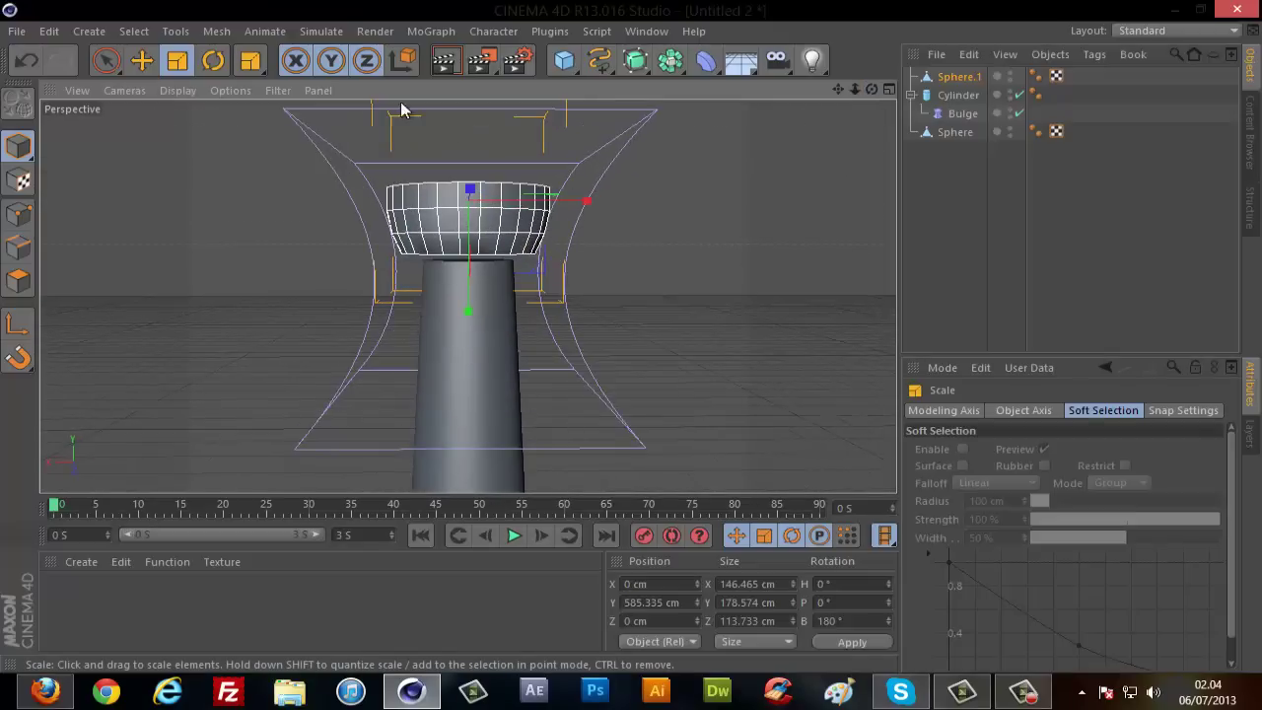
pyautogui.click(141, 61)
pyautogui.moveTo(467, 310); pyautogui.dragTo(471, 317)
pyautogui.scroll(1, 492, 281)
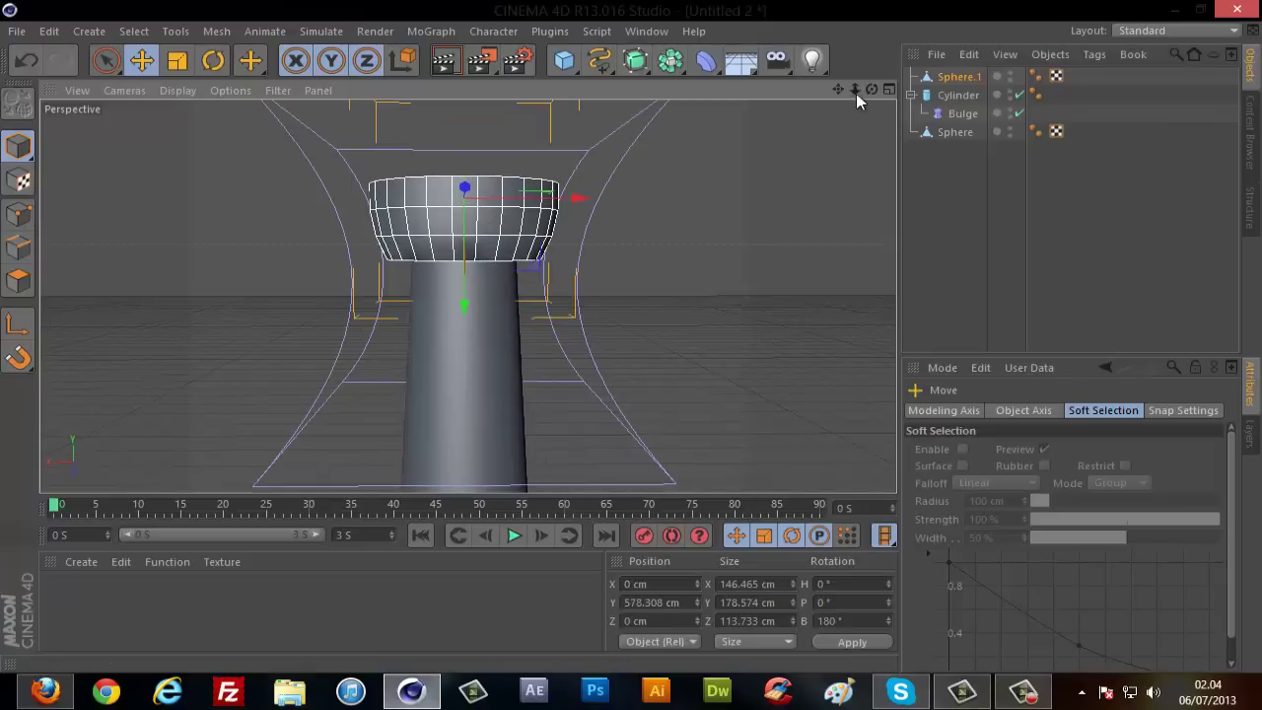
pyautogui.moveTo(629, 332)
pyautogui.keyDown('alt'); pyautogui.mouseDown()
pyautogui.moveTo(618, 342)
pyautogui.moveTo(634, 336)
pyautogui.mouseUp(); pyautogui.keyUp('alt')
pyautogui.scroll(-5, 626, 338)
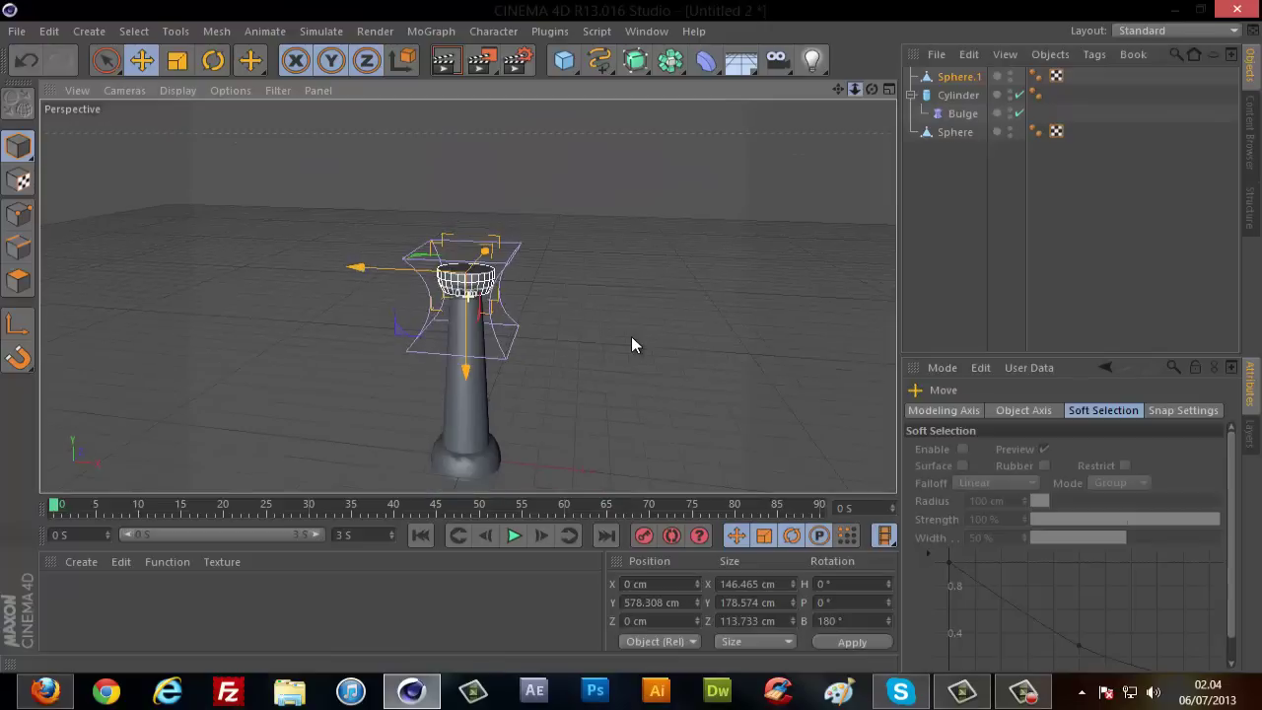
pyautogui.moveTo(836, 91)
pyautogui.mouseDown()
pyautogui.moveTo(628, 323)
pyautogui.moveTo(701, 254)
pyautogui.mouseUp()
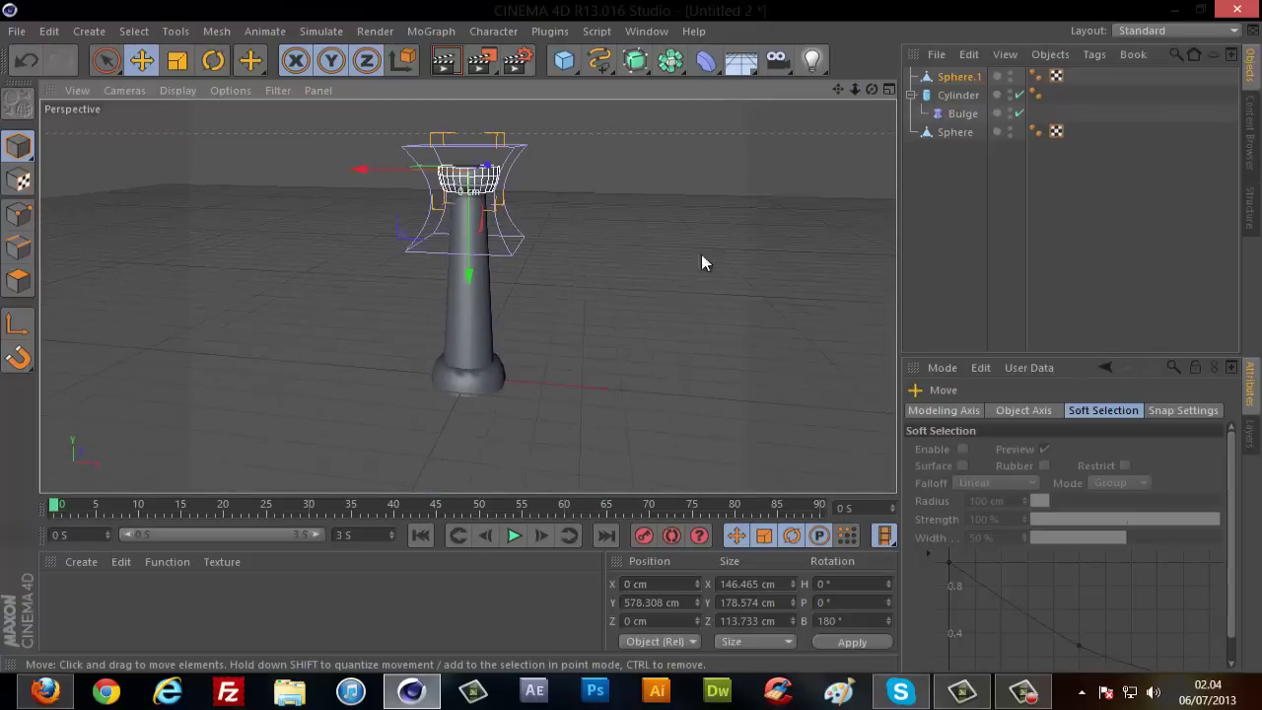
pyautogui.click(1197, 250)
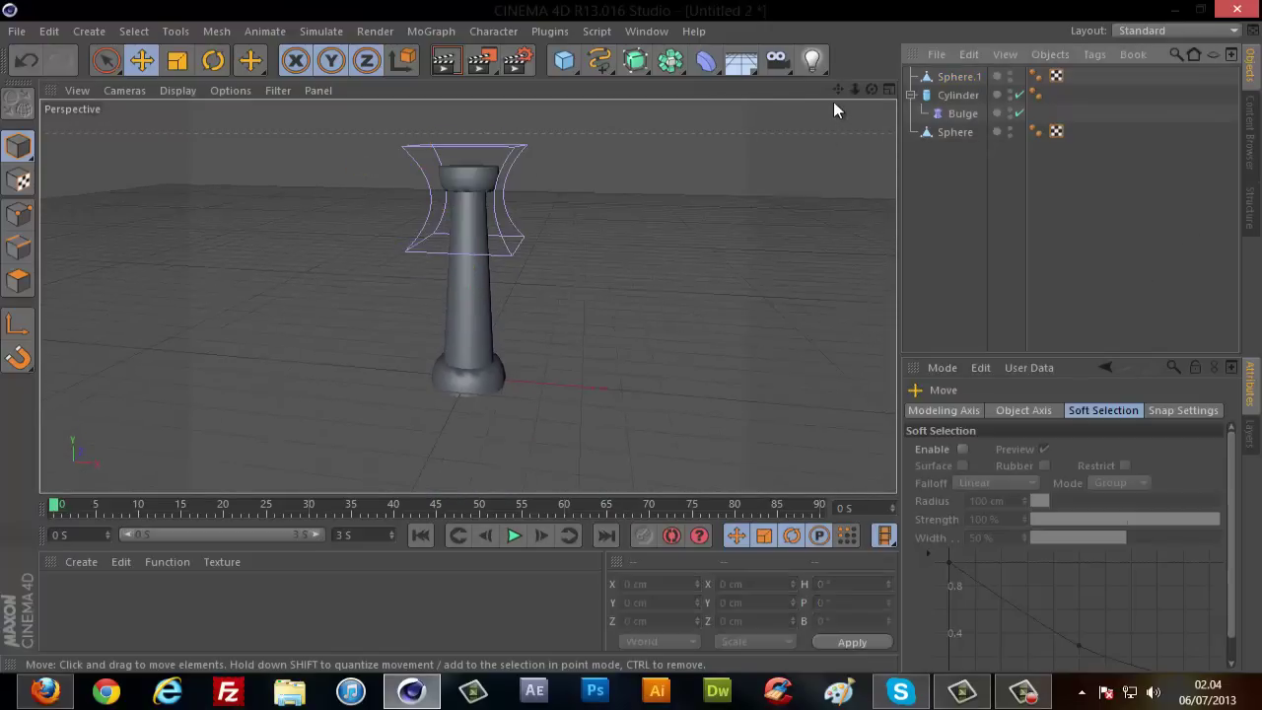
pyautogui.moveTo(855, 89); pyautogui.dragTo(705, 231)
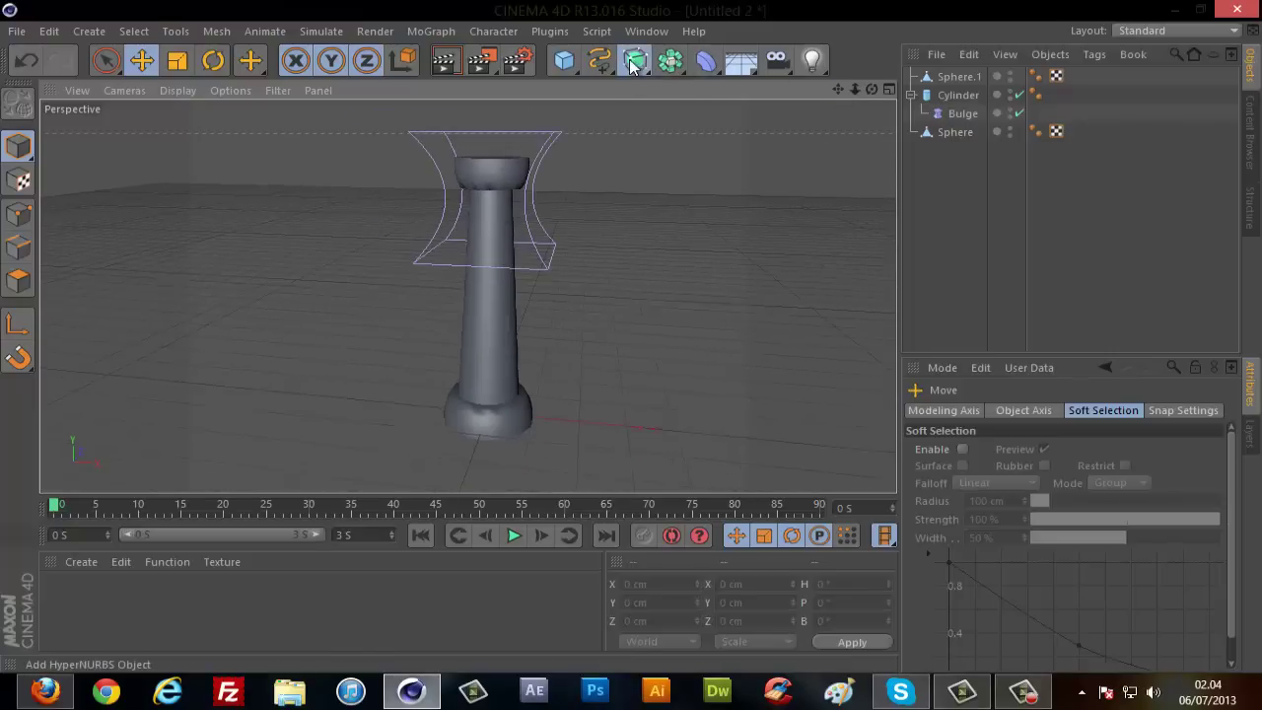
pyautogui.moveTo(632, 65); pyautogui.dragTo(695, 76)
pyautogui.moveTo(956, 95)
pyautogui.mouseDown()
pyautogui.moveTo(936, 85)
pyautogui.moveTo(946, 79)
pyautogui.mouseUp()
pyautogui.click(1033, 229)
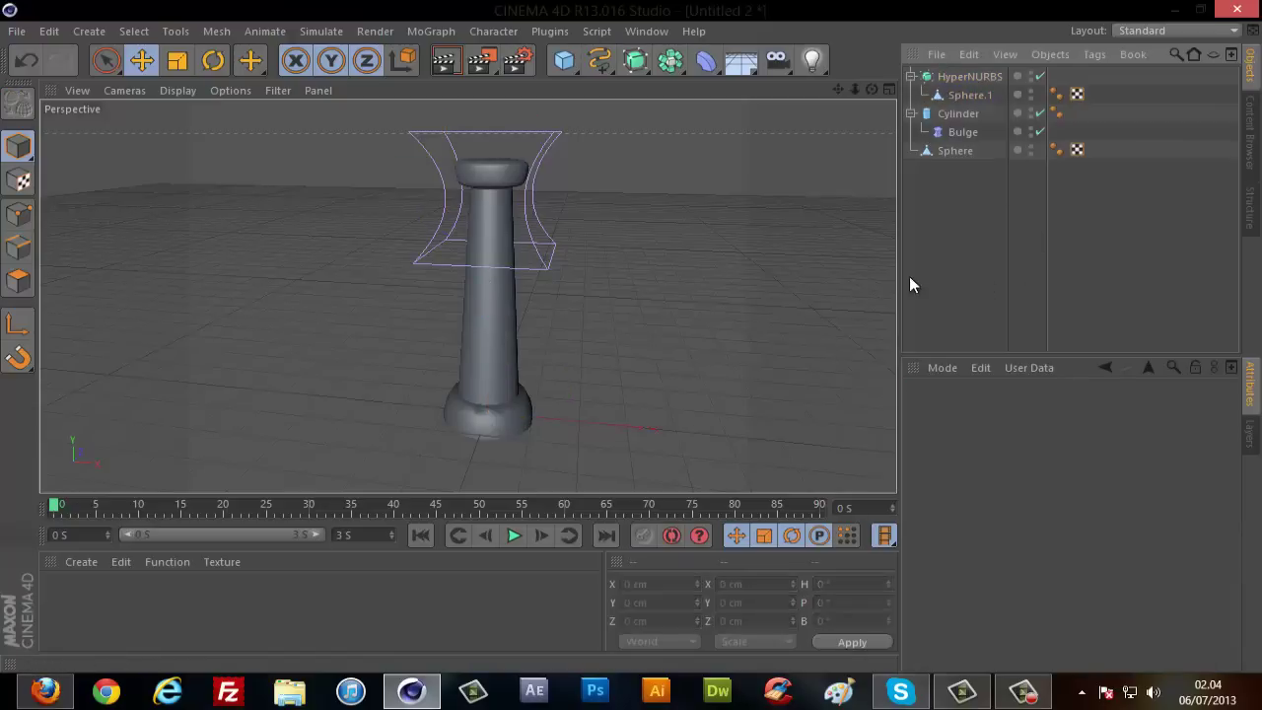
pyautogui.moveTo(969, 77); pyautogui.dragTo(969, 78)
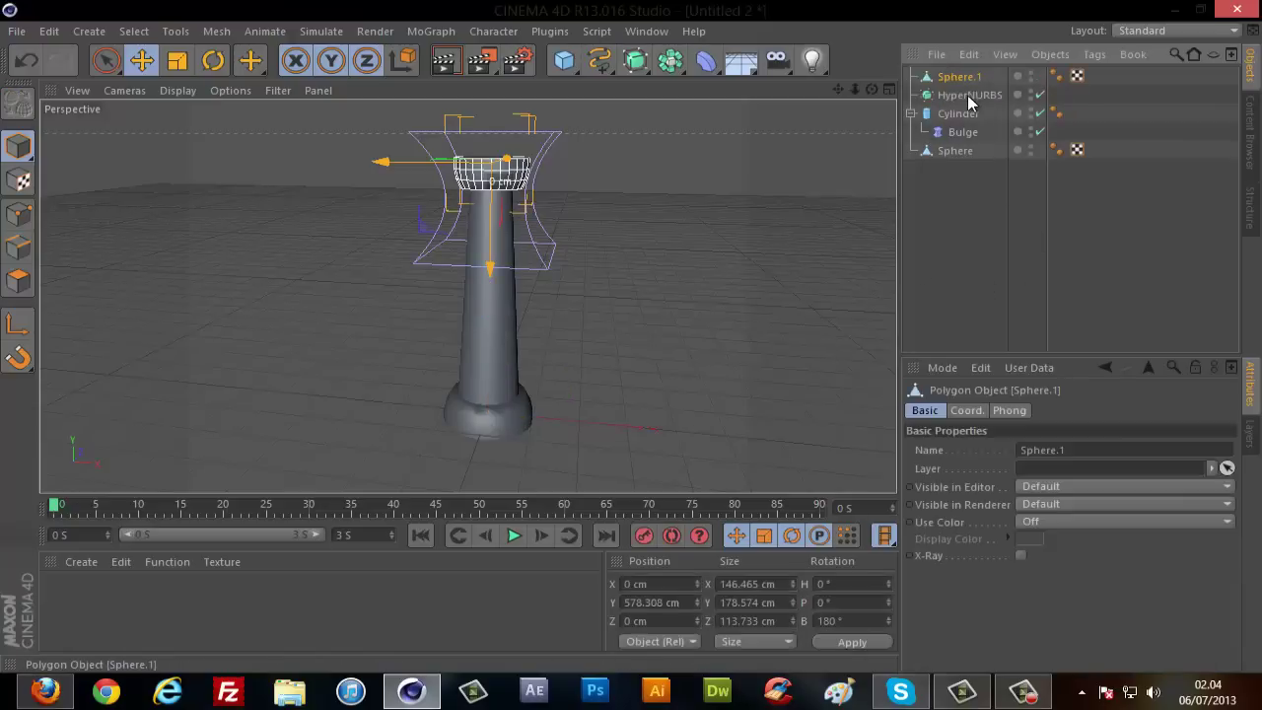
pyautogui.click(966, 94)
pyautogui.press('Delete')
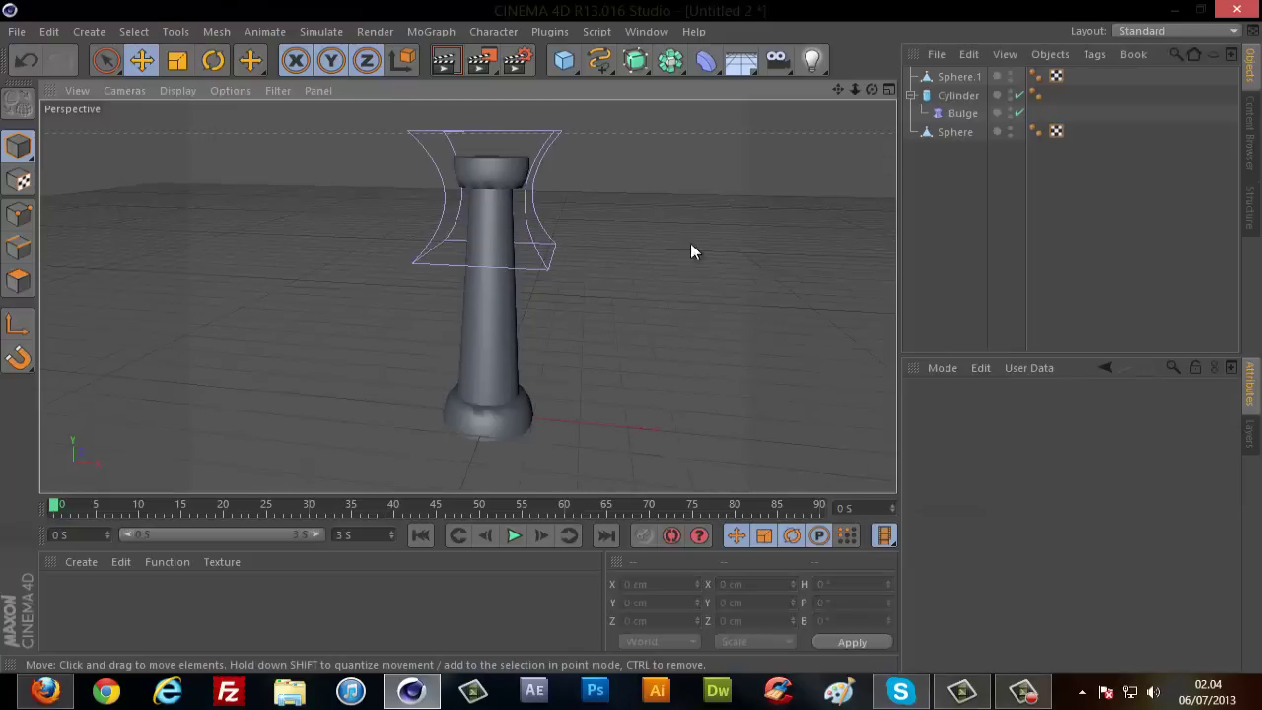
pyautogui.moveTo(871, 90); pyautogui.dragTo(634, 343)
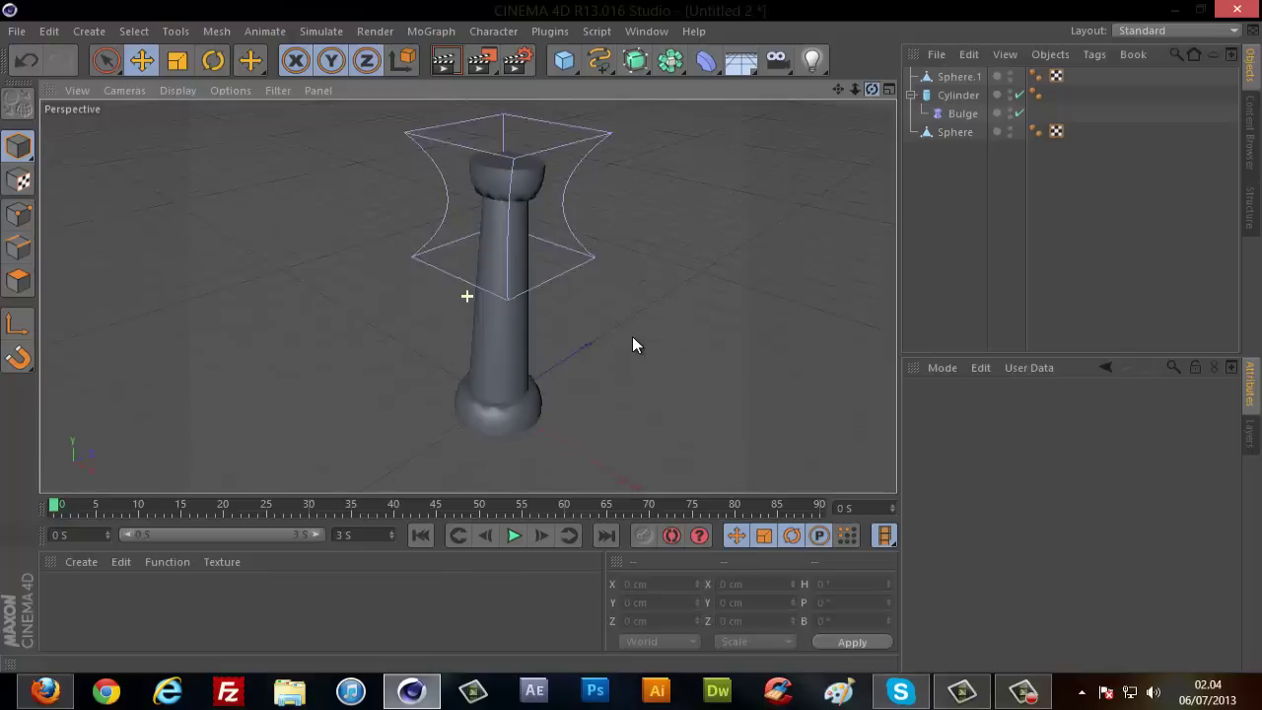
pyautogui.click(446, 62)
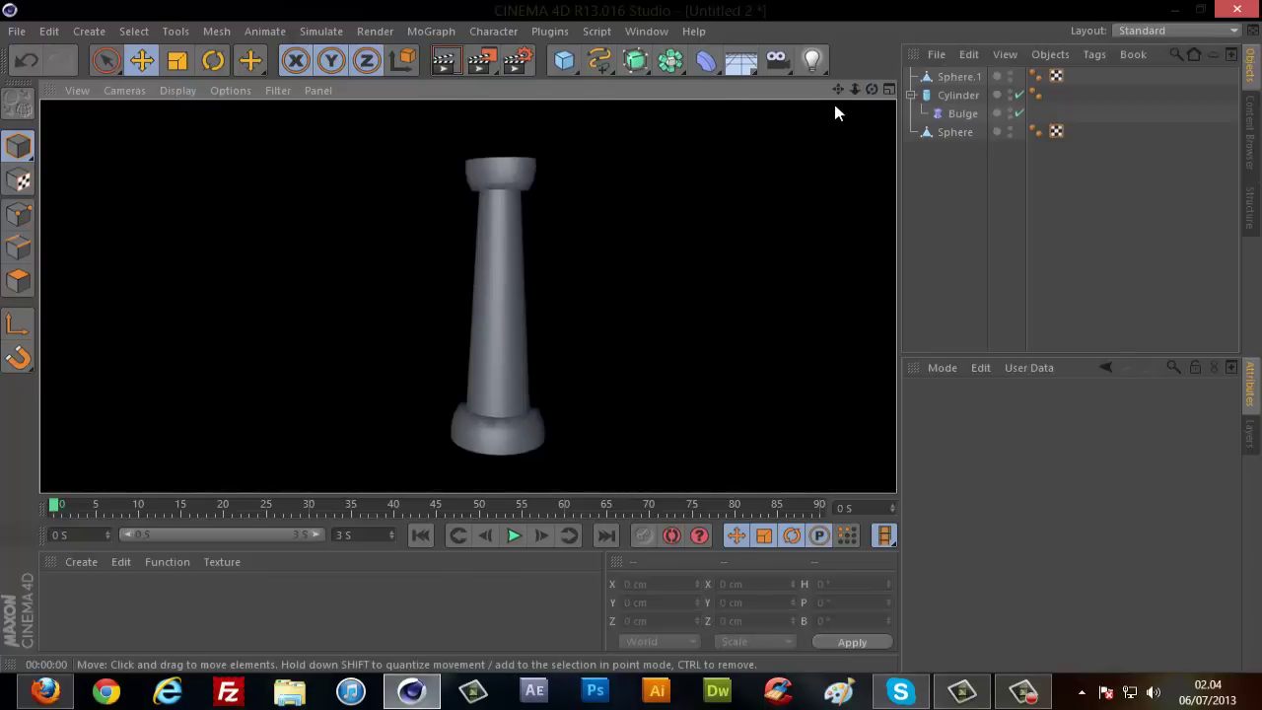
pyautogui.click(632, 336)
pyautogui.moveTo(859, 96); pyautogui.dragTo(721, 110)
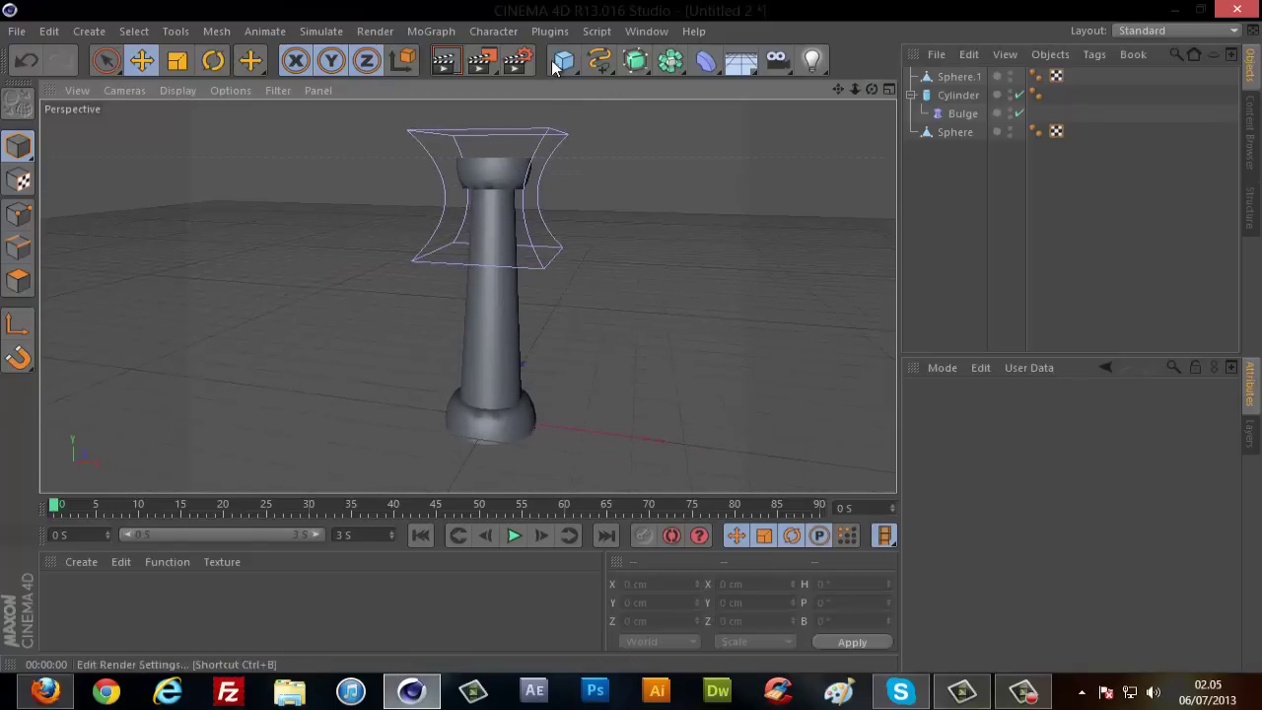
# Add a ground plane and scale it to 1059.2 × 1059.2 cm.
pyautogui.moveTo(564, 61); pyautogui.dragTo(729, 109)
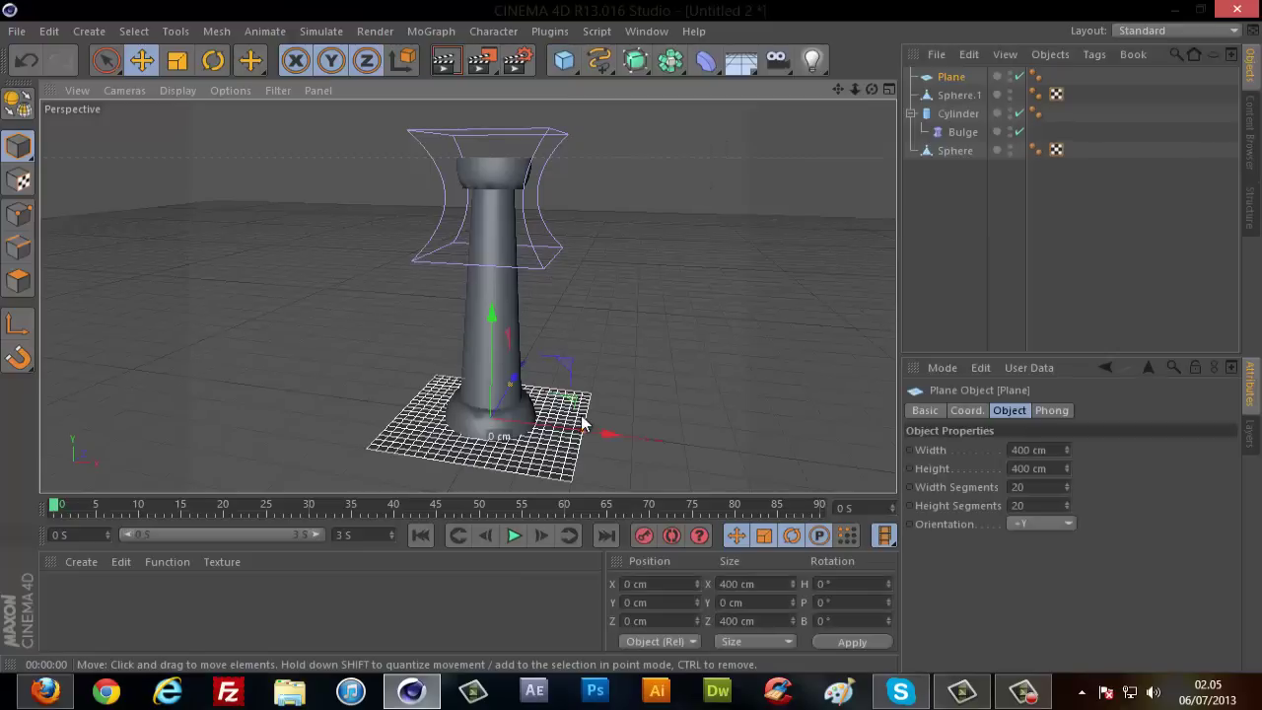
pyautogui.click(177, 61)
pyautogui.moveTo(596, 393)
pyautogui.mouseDown()
pyautogui.moveTo(649, 341)
pyautogui.moveTo(638, 335)
pyautogui.mouseUp()
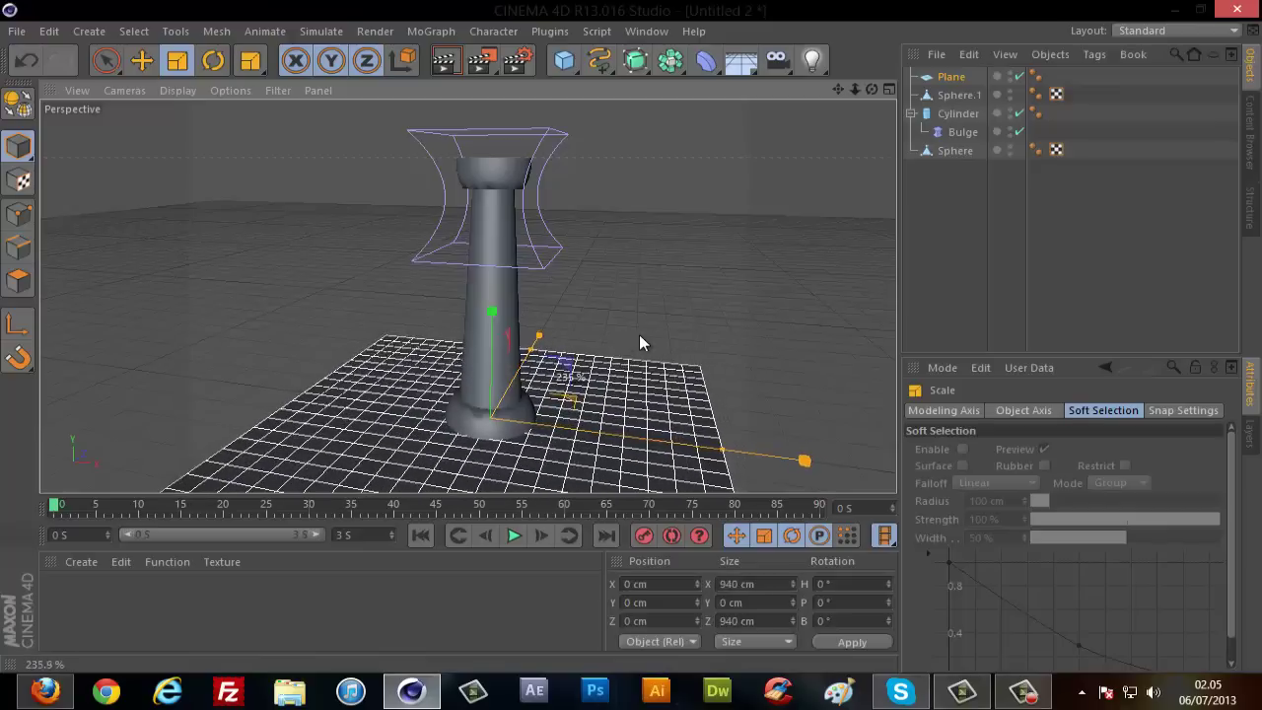
pyautogui.moveTo(640, 341); pyautogui.dragTo(856, 100)
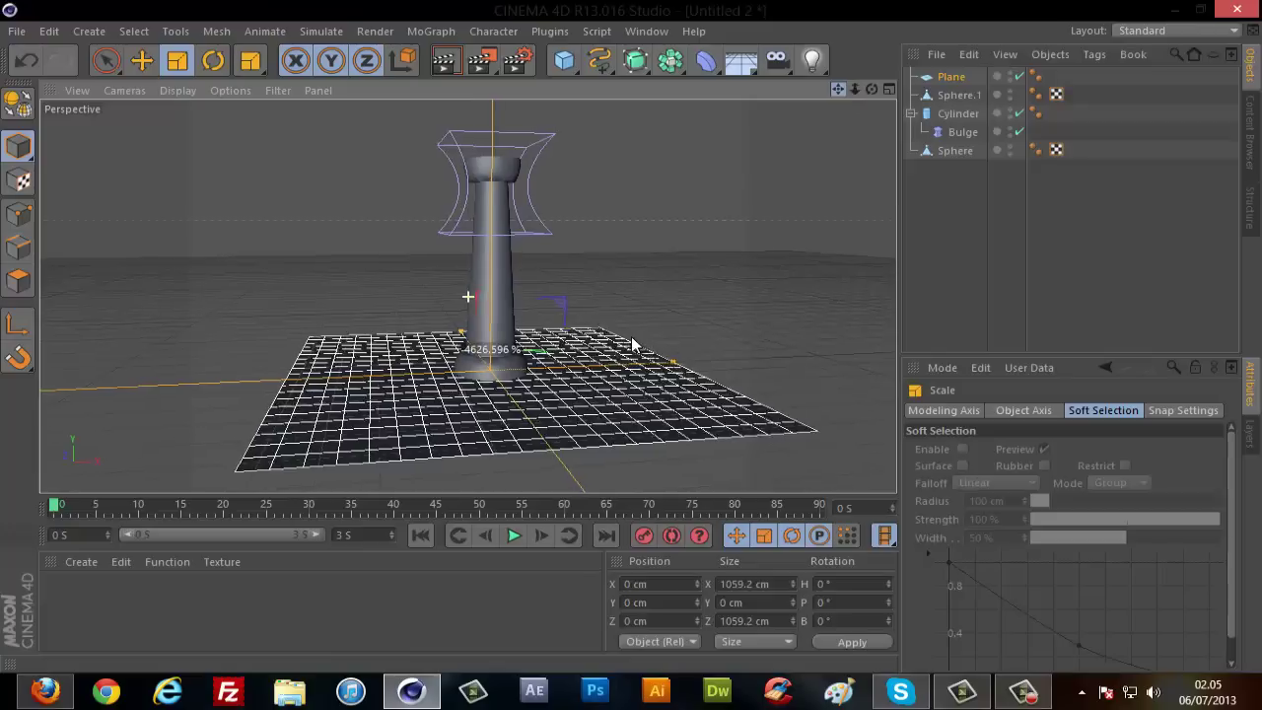
pyautogui.keyDown('alt'); pyautogui.moveTo(631, 344); pyautogui.dragTo(634, 344); pyautogui.keyUp('alt')
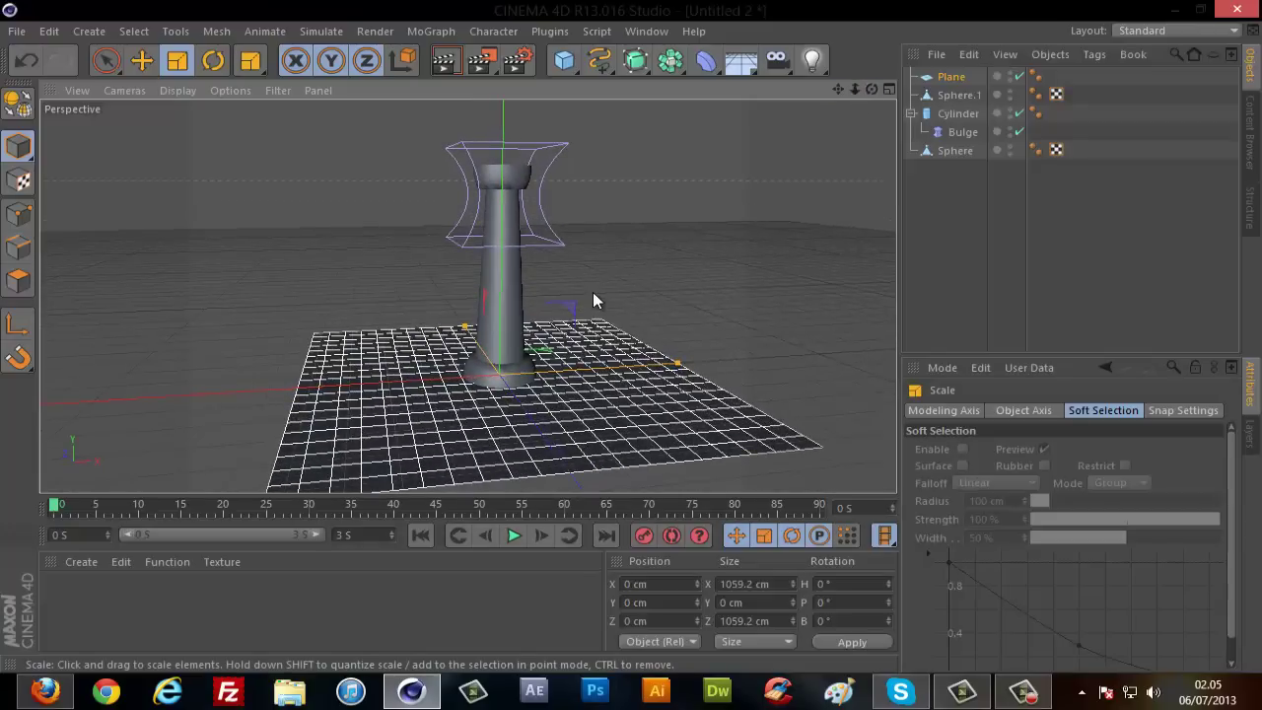
pyautogui.keyDown('alt'); pyautogui.moveTo(594, 299); pyautogui.dragTo(554, 295); pyautogui.keyUp('alt')
pyautogui.moveTo(839, 89); pyautogui.dragTo(723, 150)
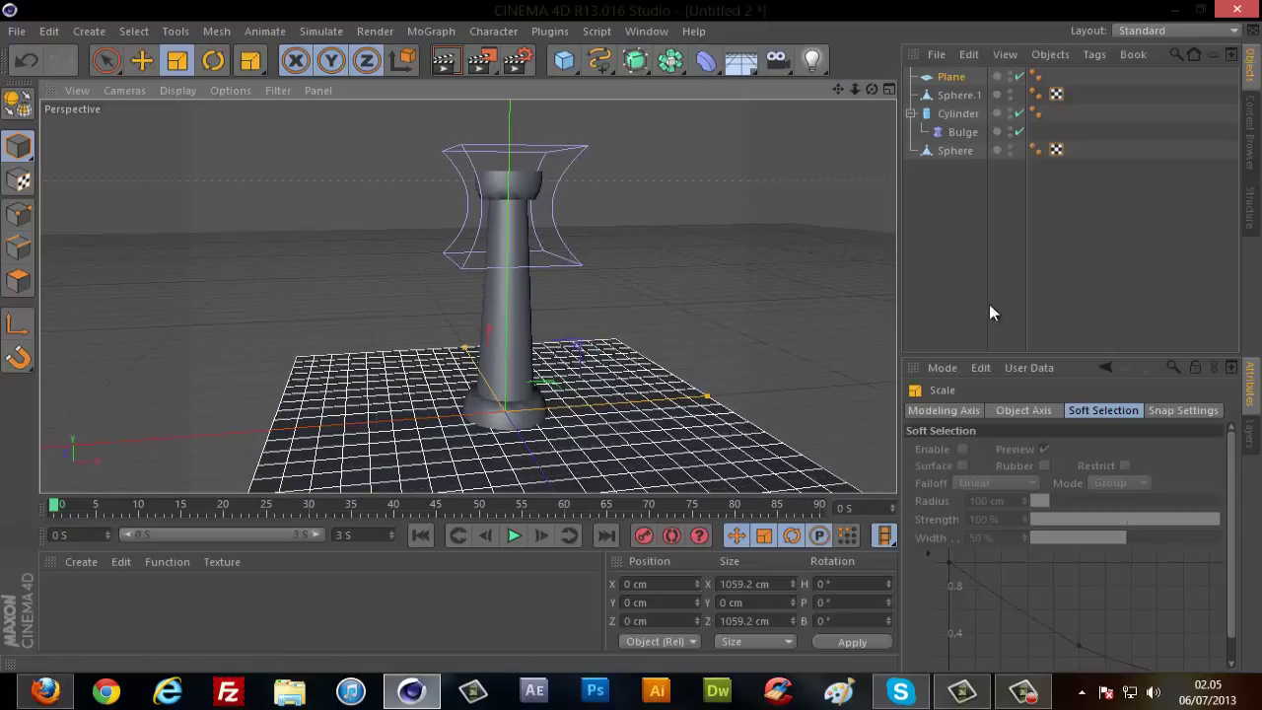
pyautogui.click(1026, 287)
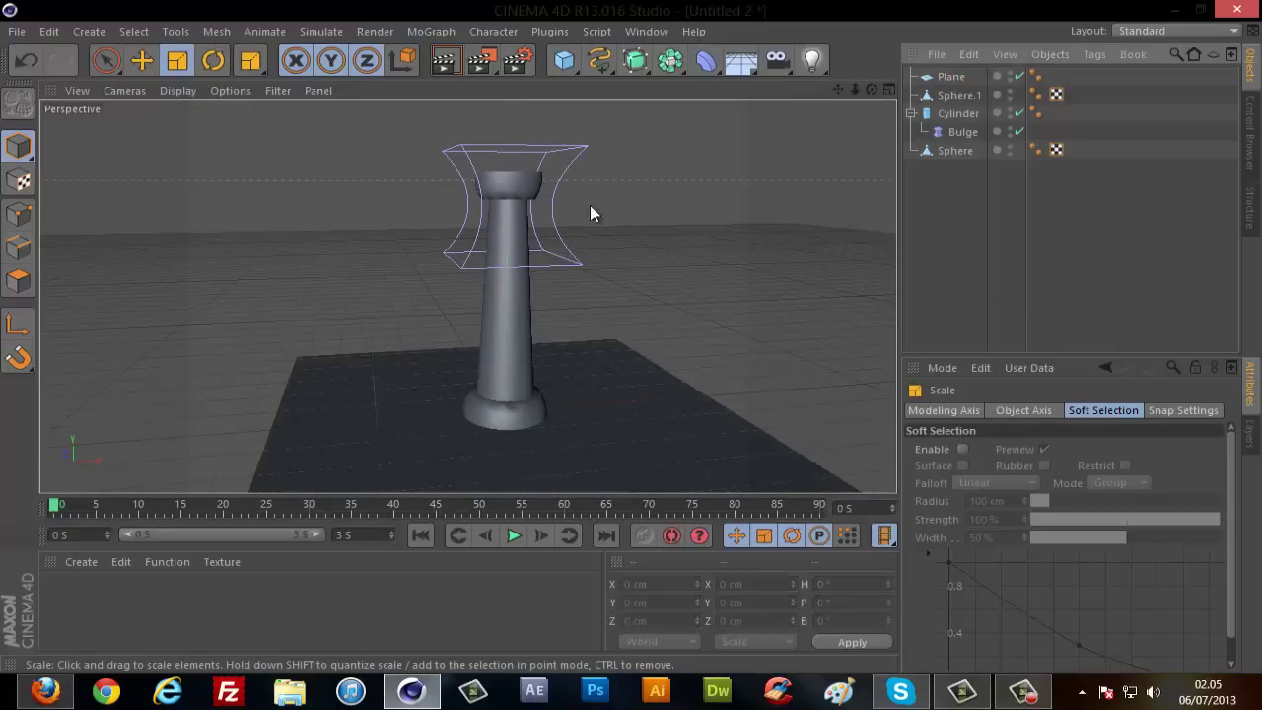
# Launch the Ivy Grower plugin and show its Growth settings, zooming in on the column base.
pyautogui.click(552, 31)
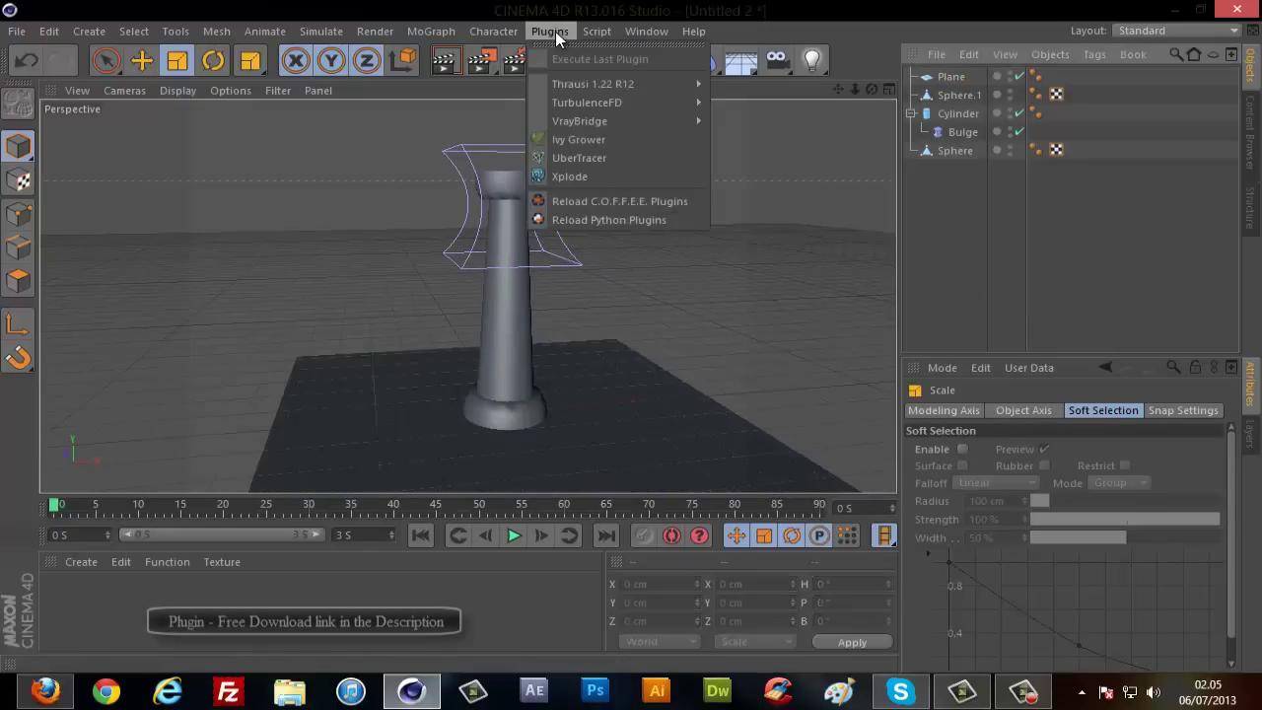
pyautogui.click(604, 144)
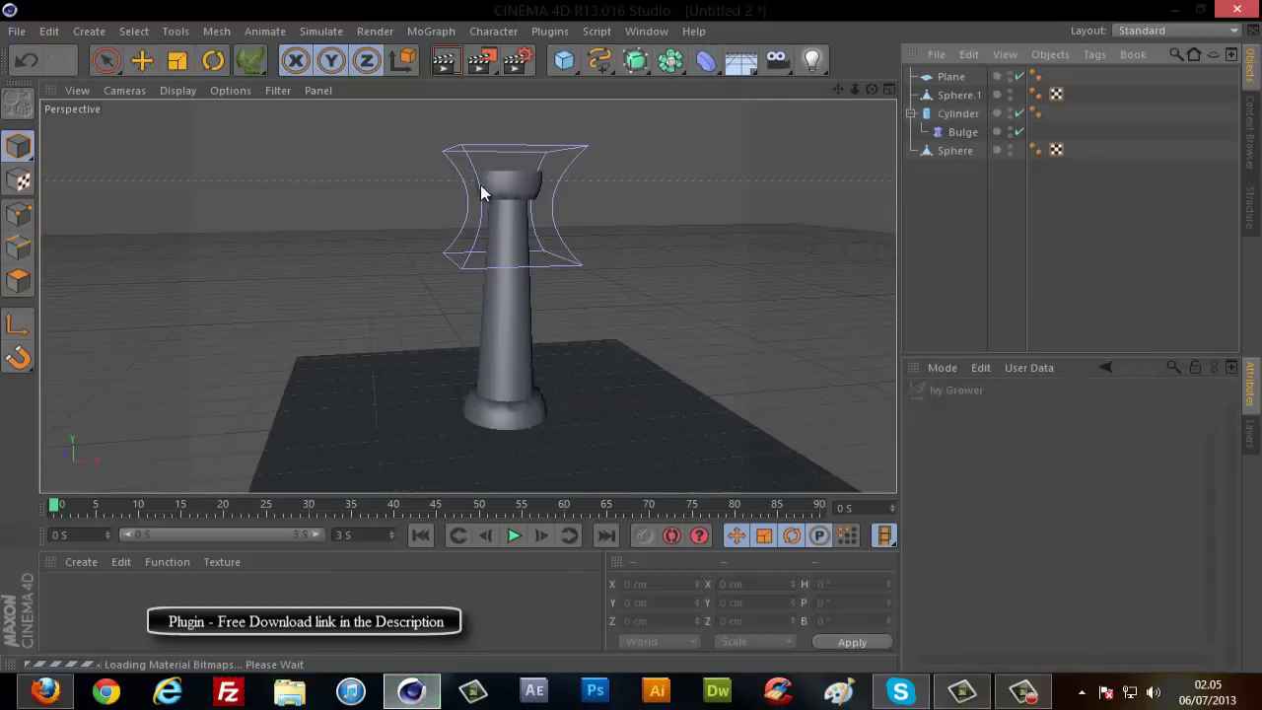
pyautogui.click(985, 453)
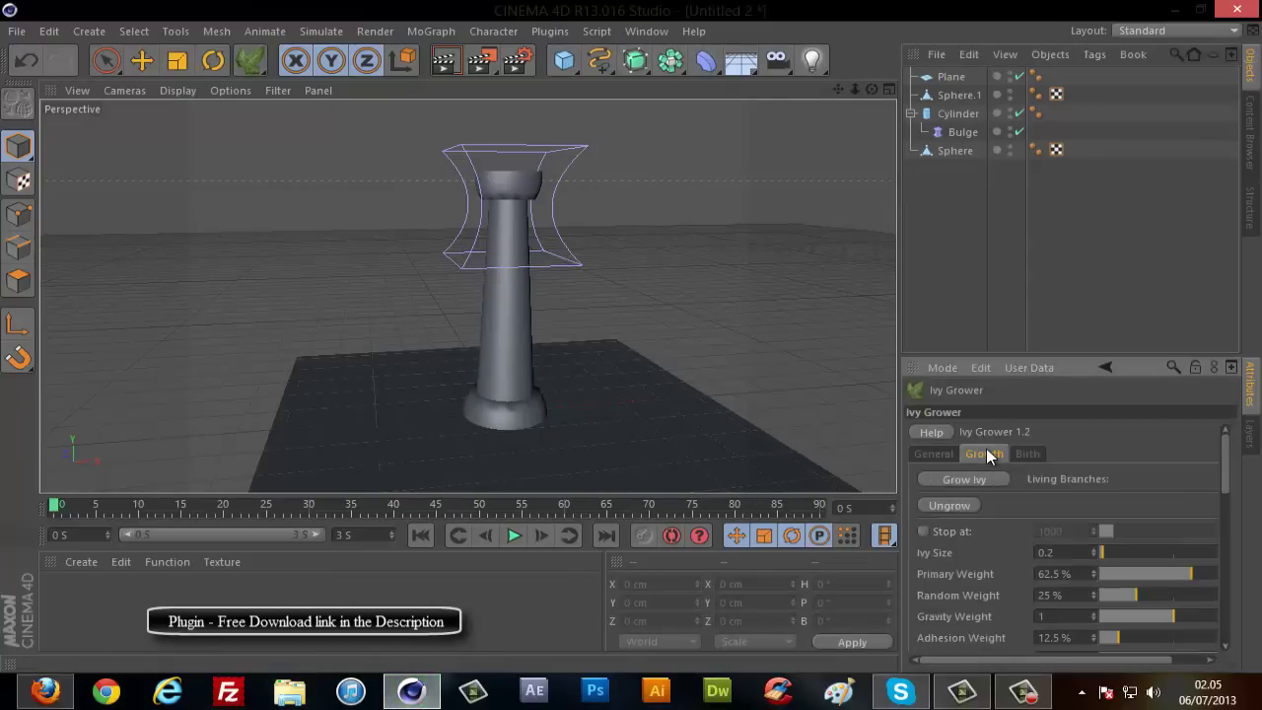
pyautogui.scroll(2, 532, 404)
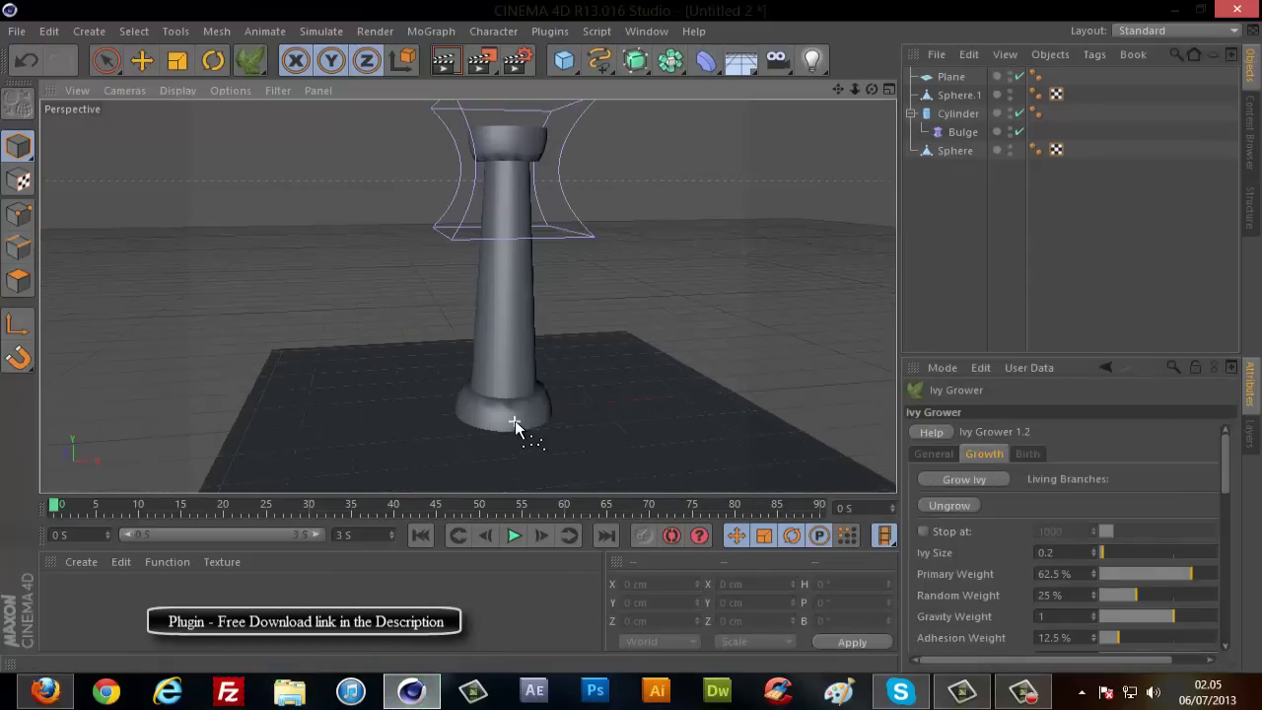
pyautogui.scroll(2, 631, 335)
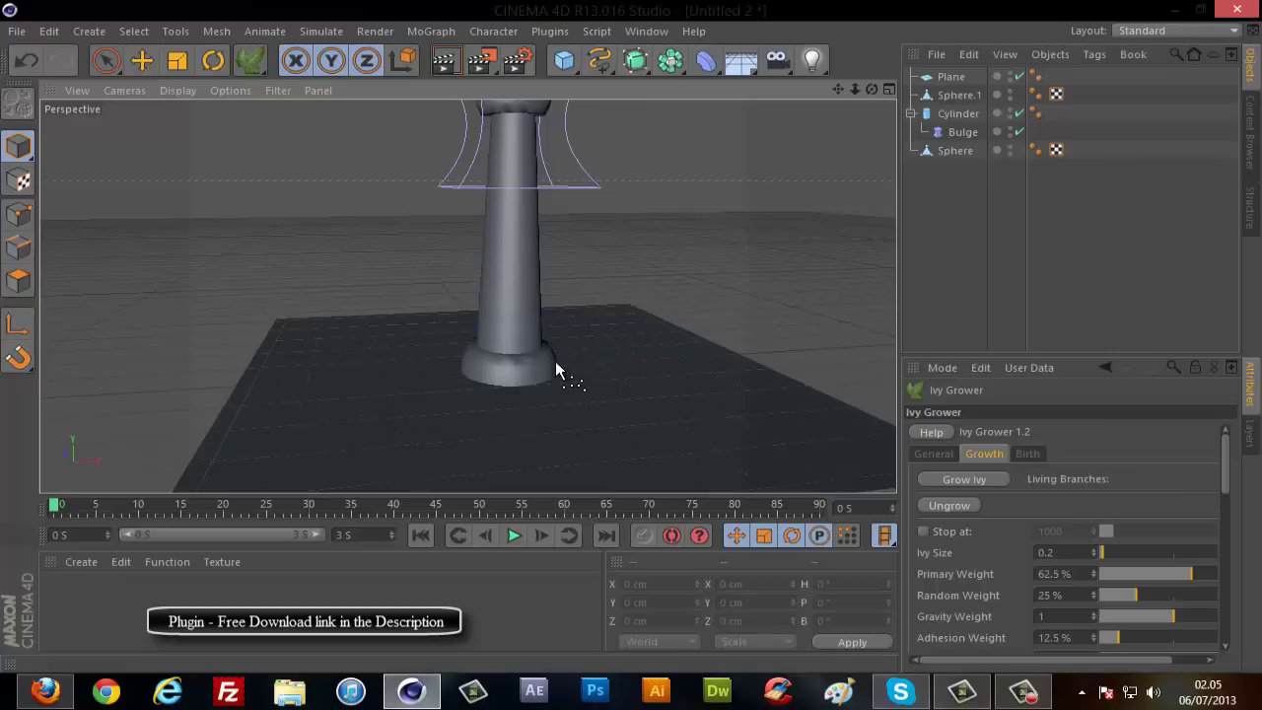
pyautogui.scroll(2, 547, 364)
# With the base Sphere selected and Ivy Grower reactivated, set the ivy start point on the sphere.
pyautogui.click(956, 151)
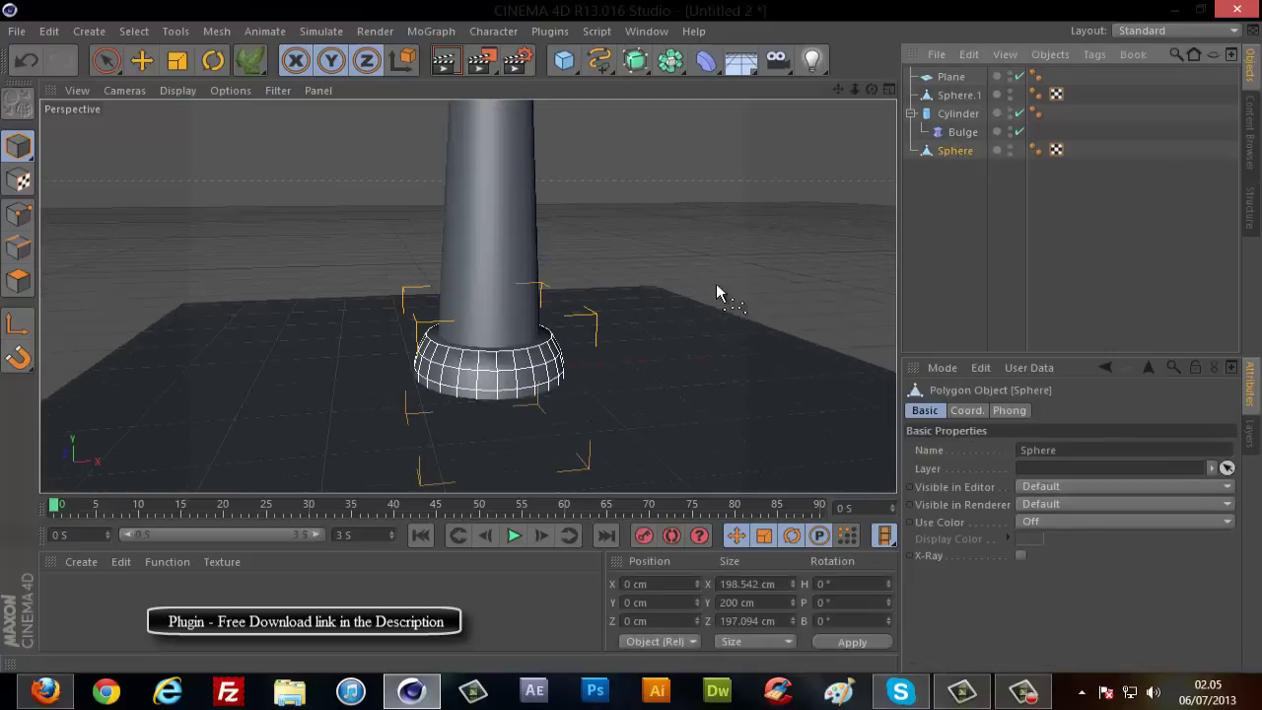
pyautogui.click(250, 60)
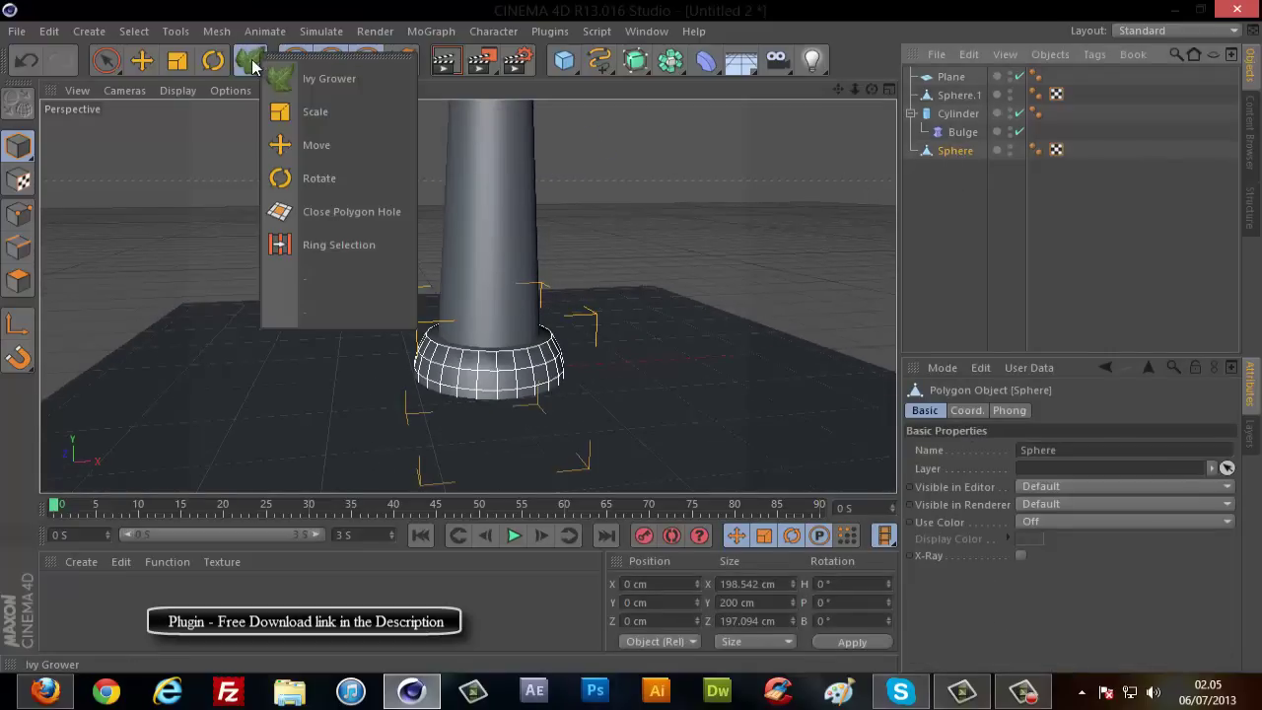
pyautogui.click(305, 81)
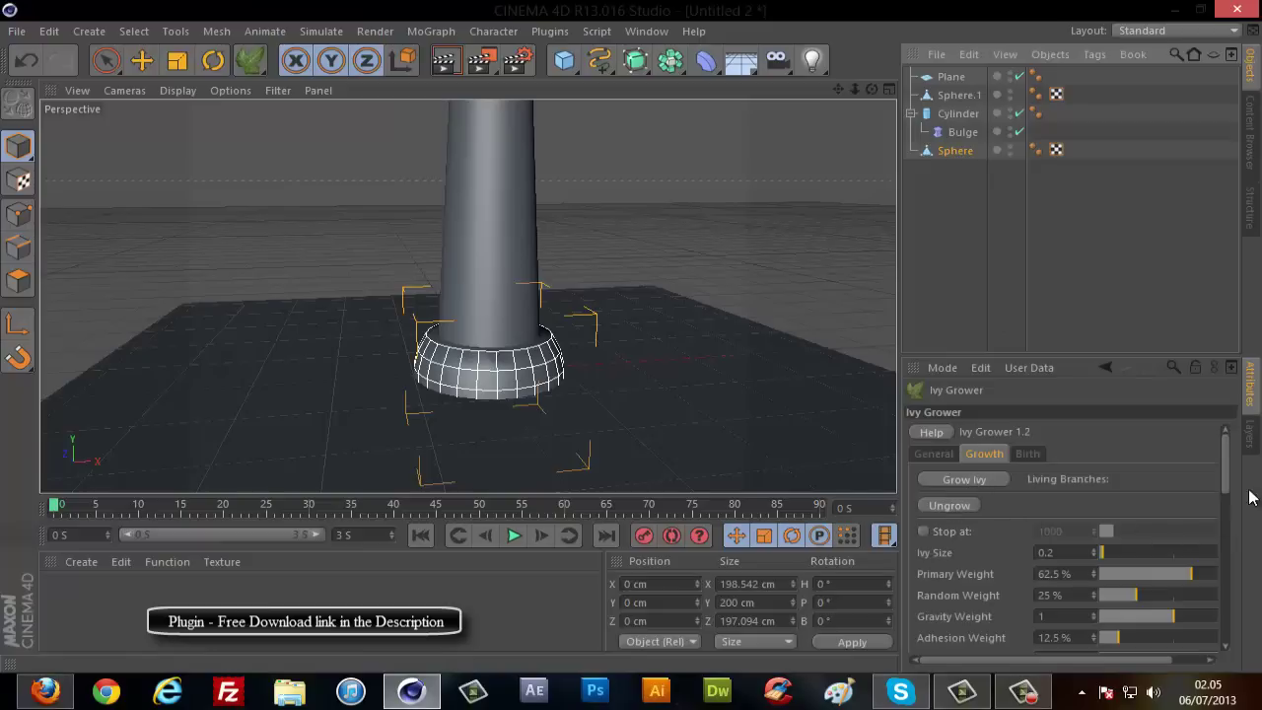
pyautogui.click(1027, 454)
pyautogui.scroll(-5, 1221, 471)
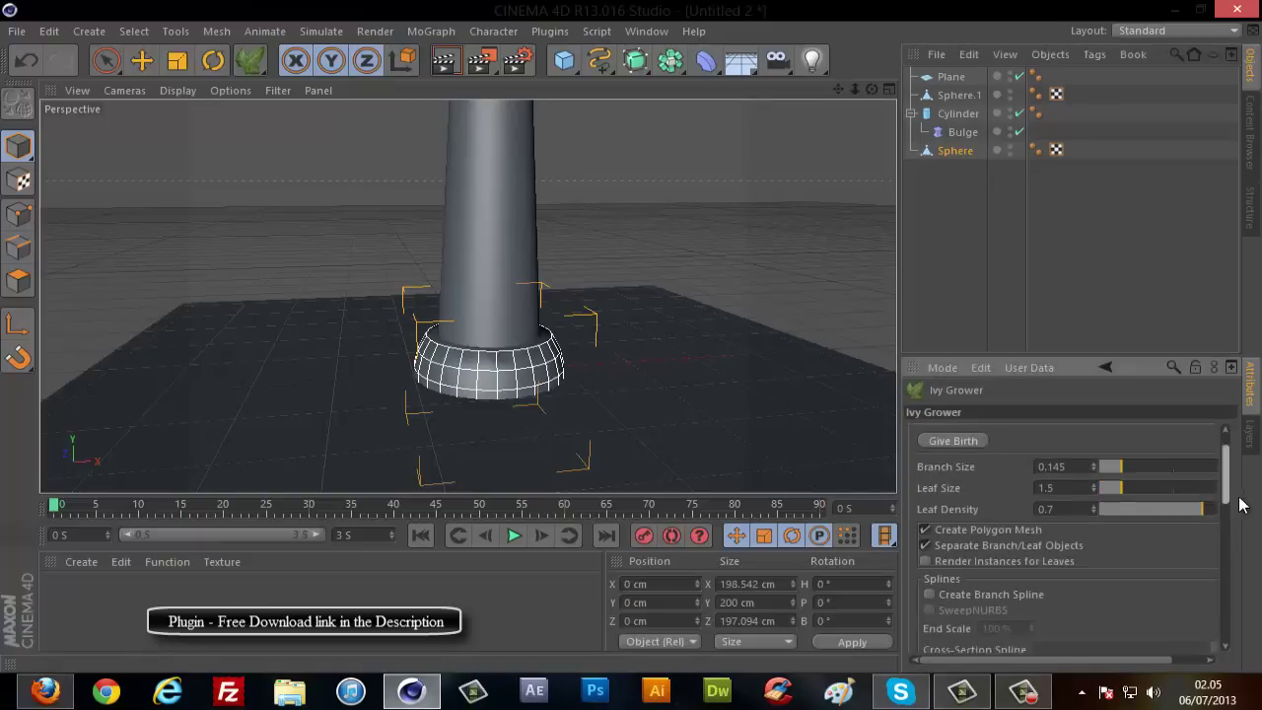
pyautogui.scroll(5, 1232, 458)
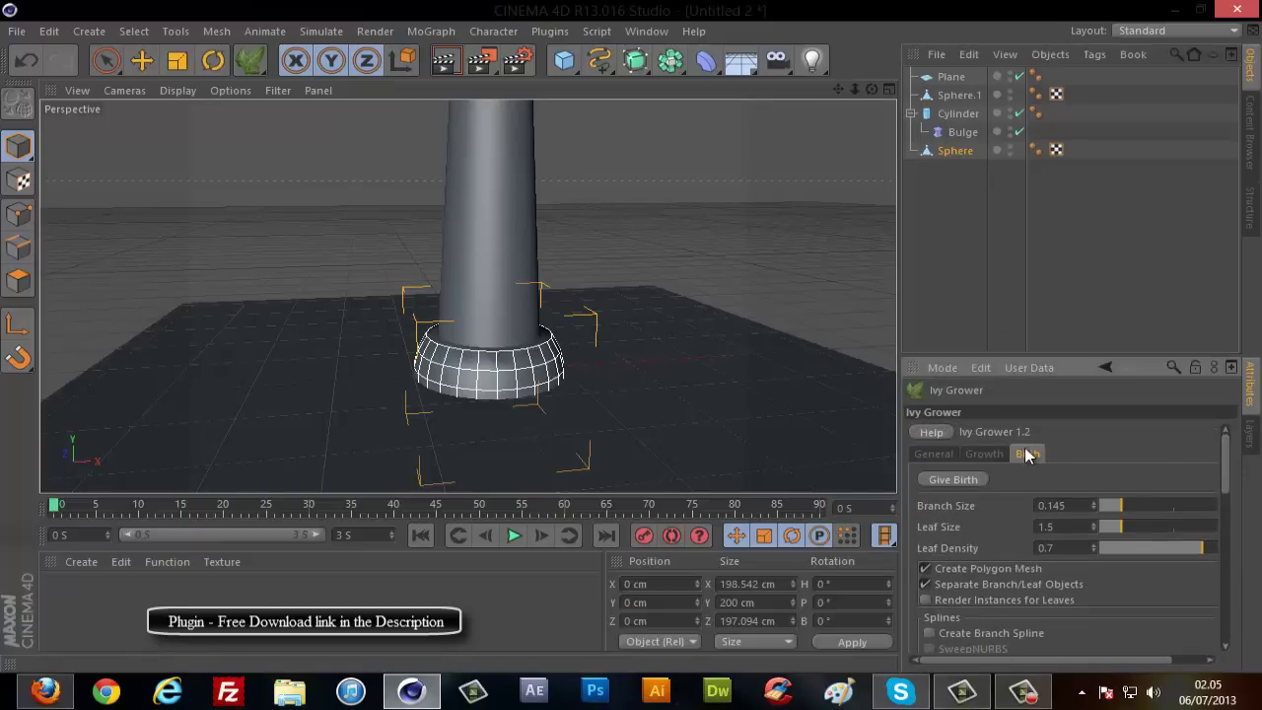
pyautogui.click(982, 454)
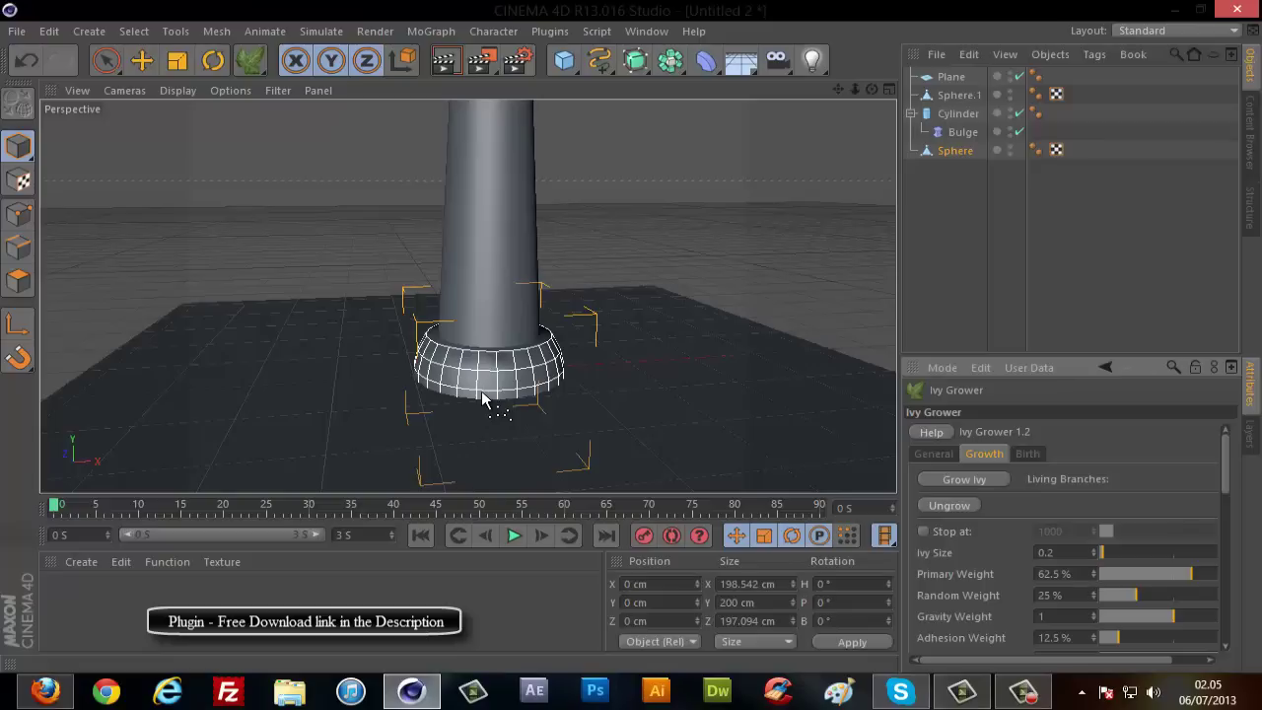
pyautogui.scroll(2, 483, 397)
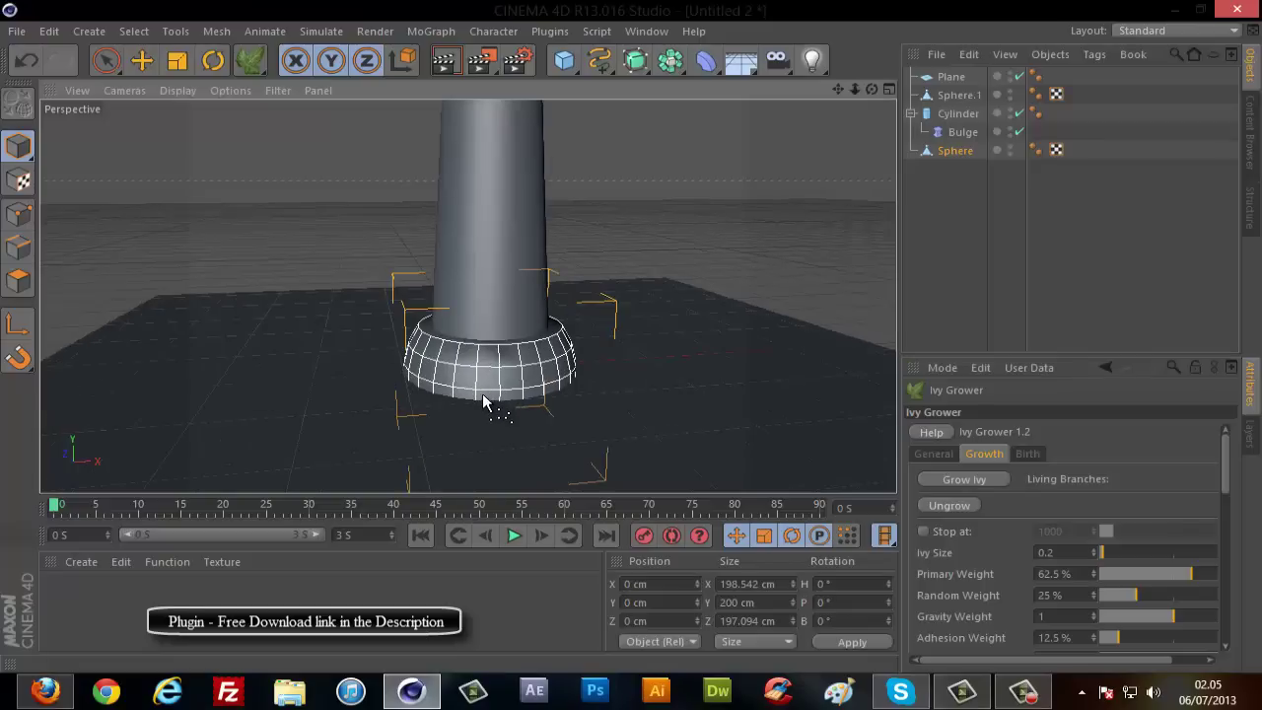
pyautogui.click(482, 394)
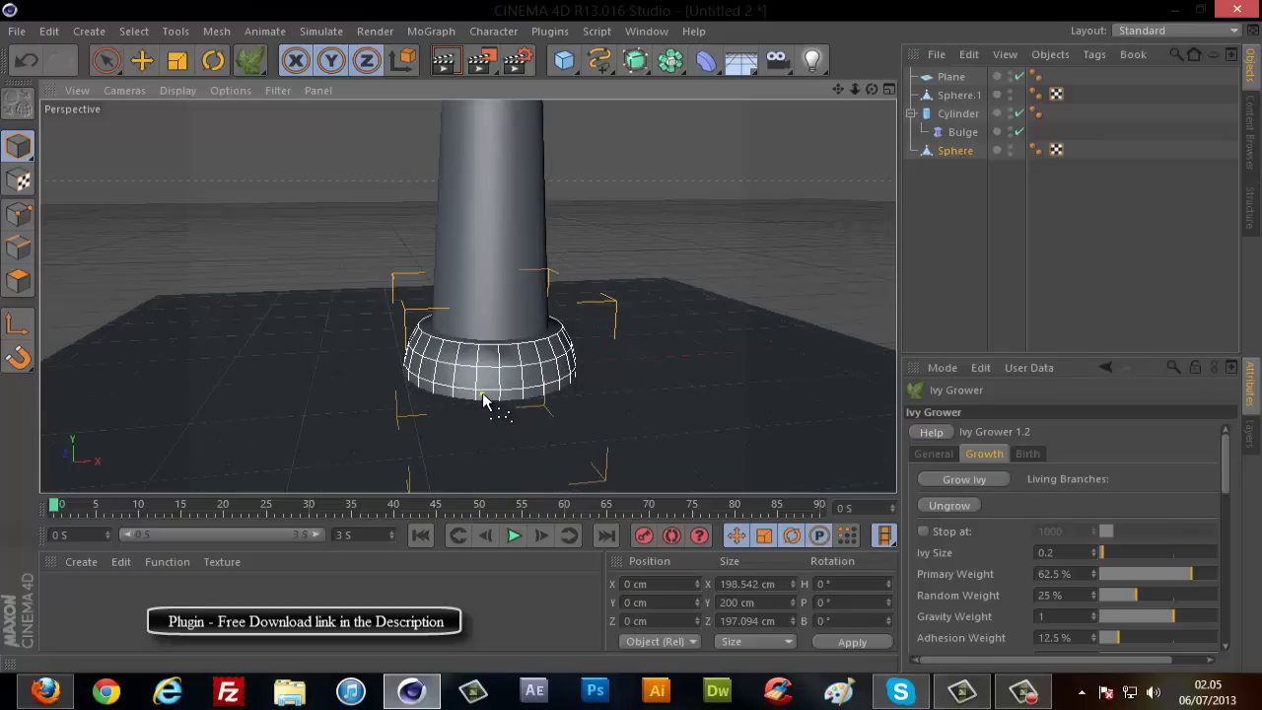
# Grow ivy over the top of the sphere around the column base, then stop the growth.
pyautogui.click(964, 478)
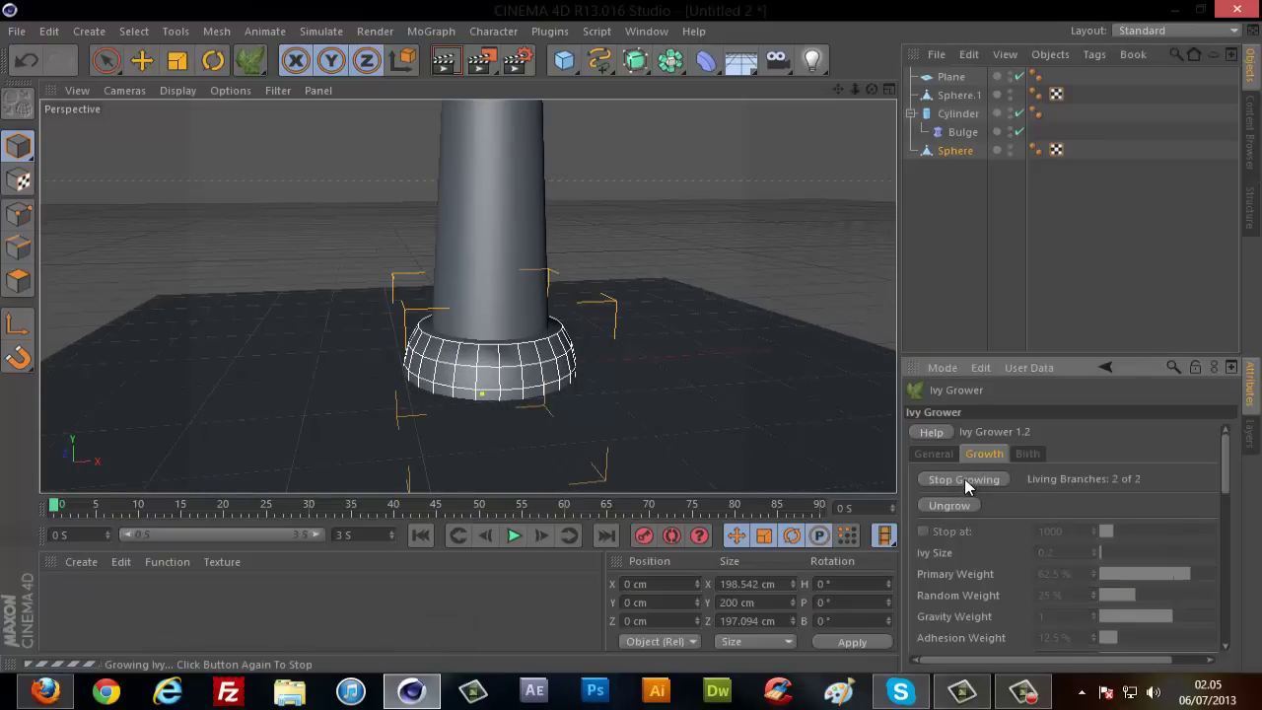
pyautogui.scroll(1, 464, 384)
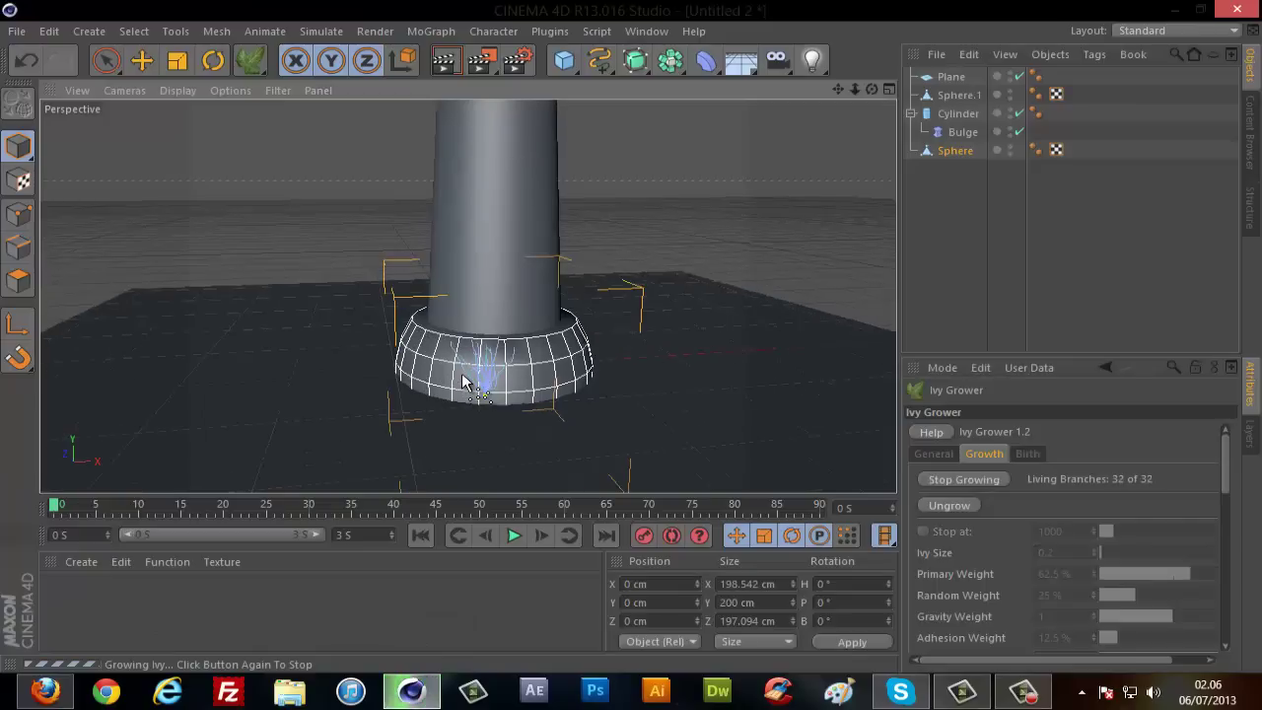
pyautogui.scroll(1, 464, 385)
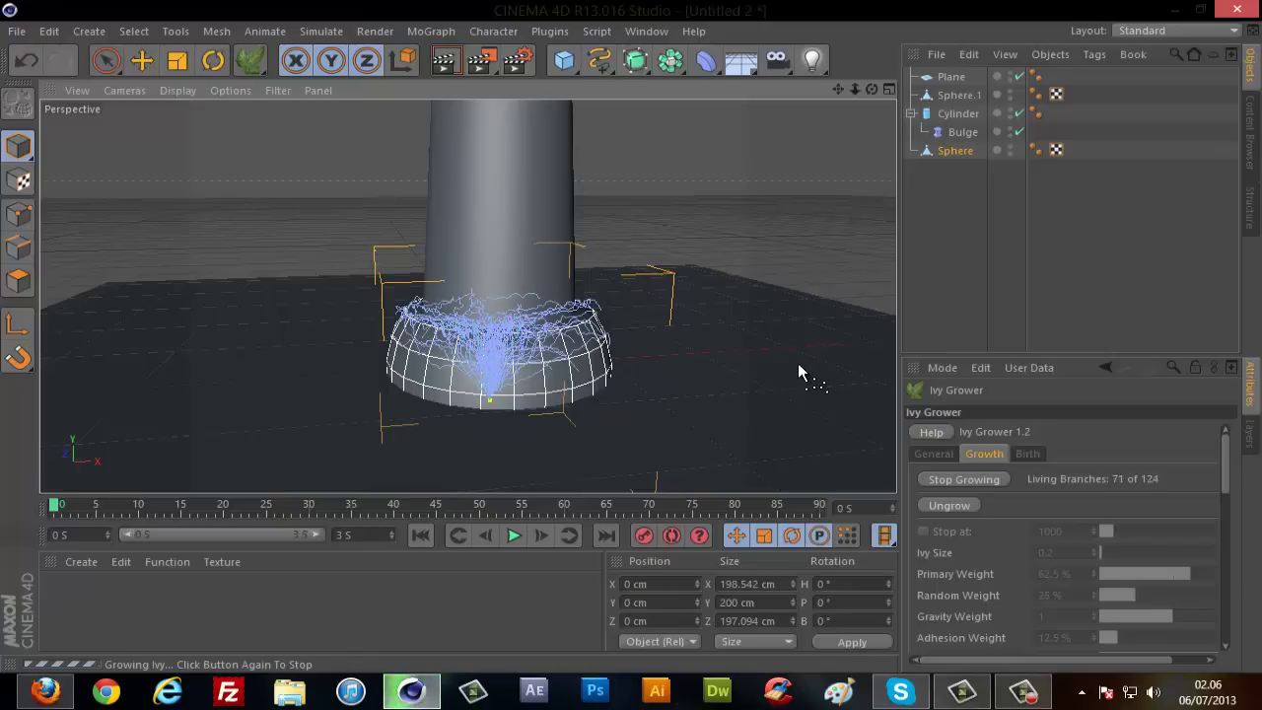
pyautogui.click(971, 479)
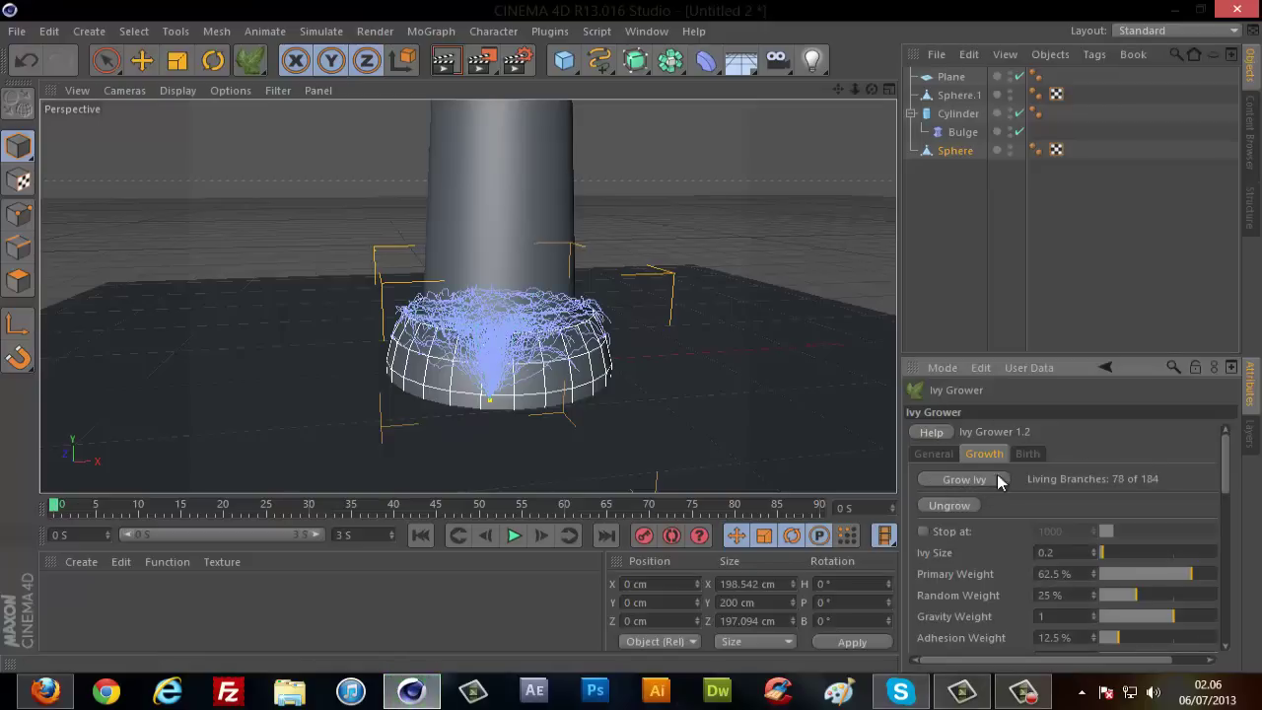
# Generate leaves and branches on the ivy, adding two leaf materials and a branch material.
pyautogui.click(1029, 454)
pyautogui.click(966, 479)
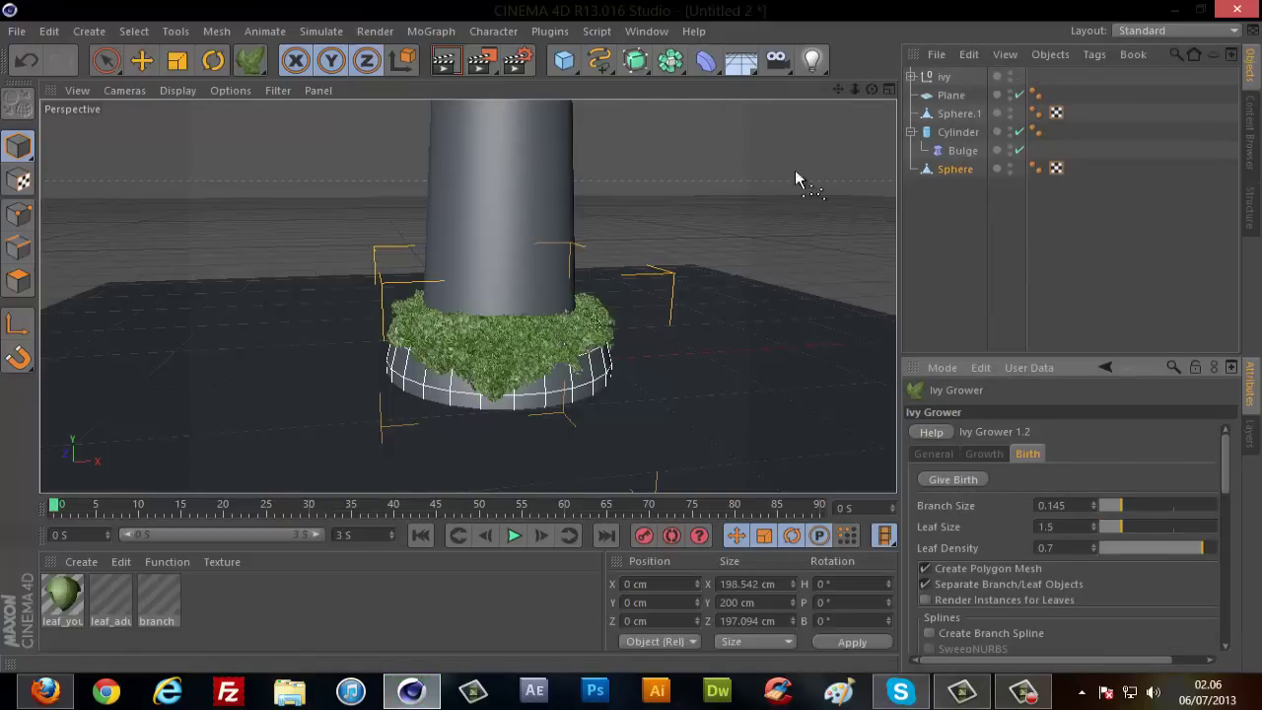
pyautogui.moveTo(869, 90)
pyautogui.mouseDown()
pyautogui.moveTo(657, 351)
pyautogui.moveTo(631, 346)
pyautogui.mouseUp()
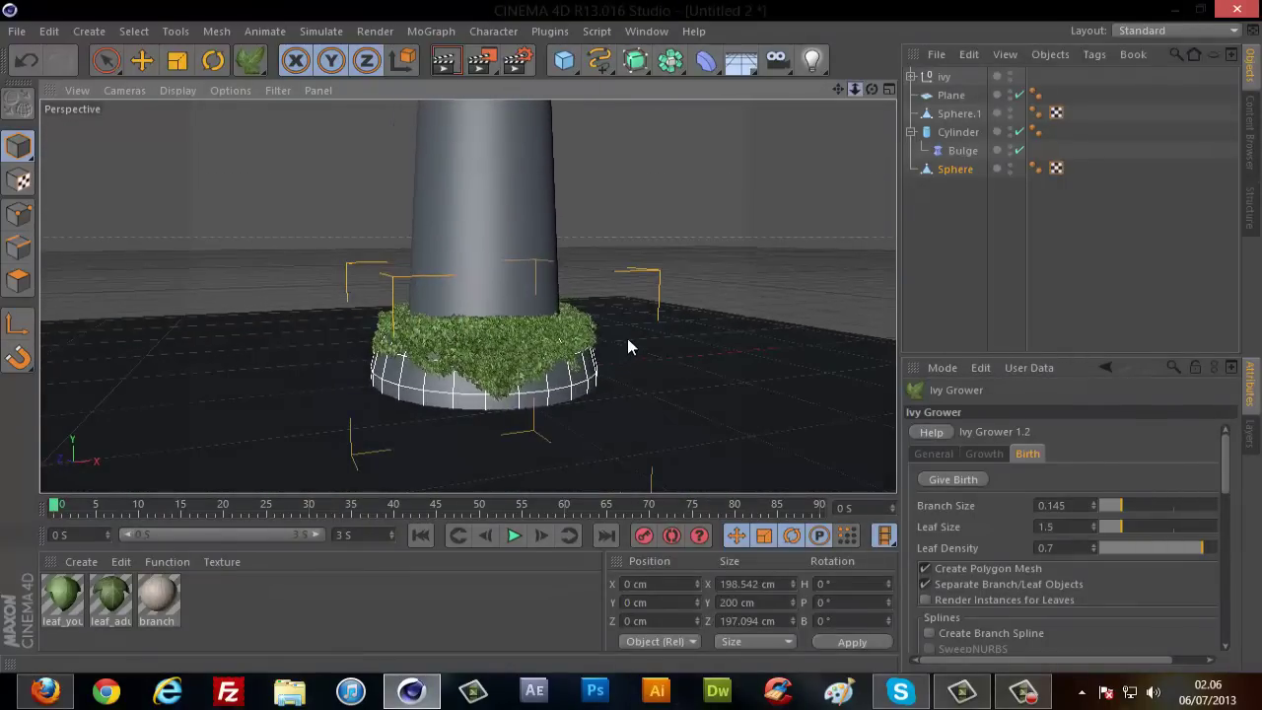
pyautogui.moveTo(628, 337); pyautogui.dragTo(631, 342)
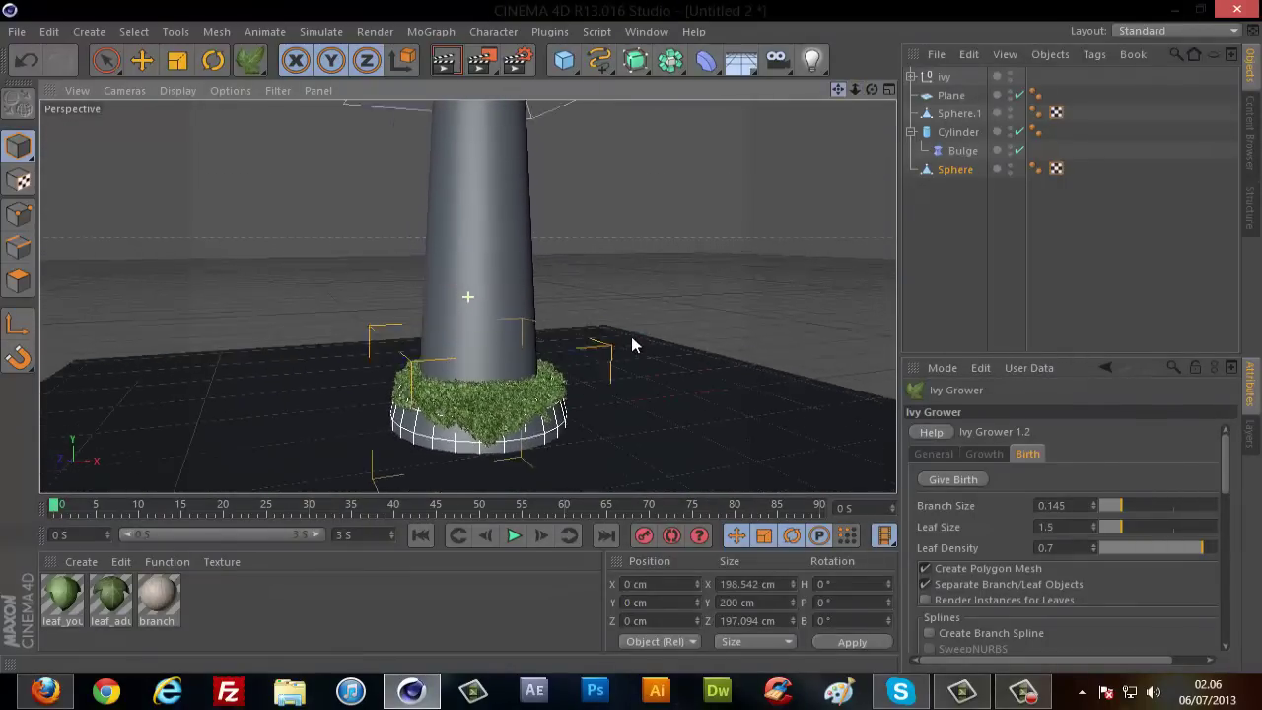
# Start a second ivy on the Cylinder's lower shaft and grow it upward to 38 living branches.
pyautogui.click(954, 132)
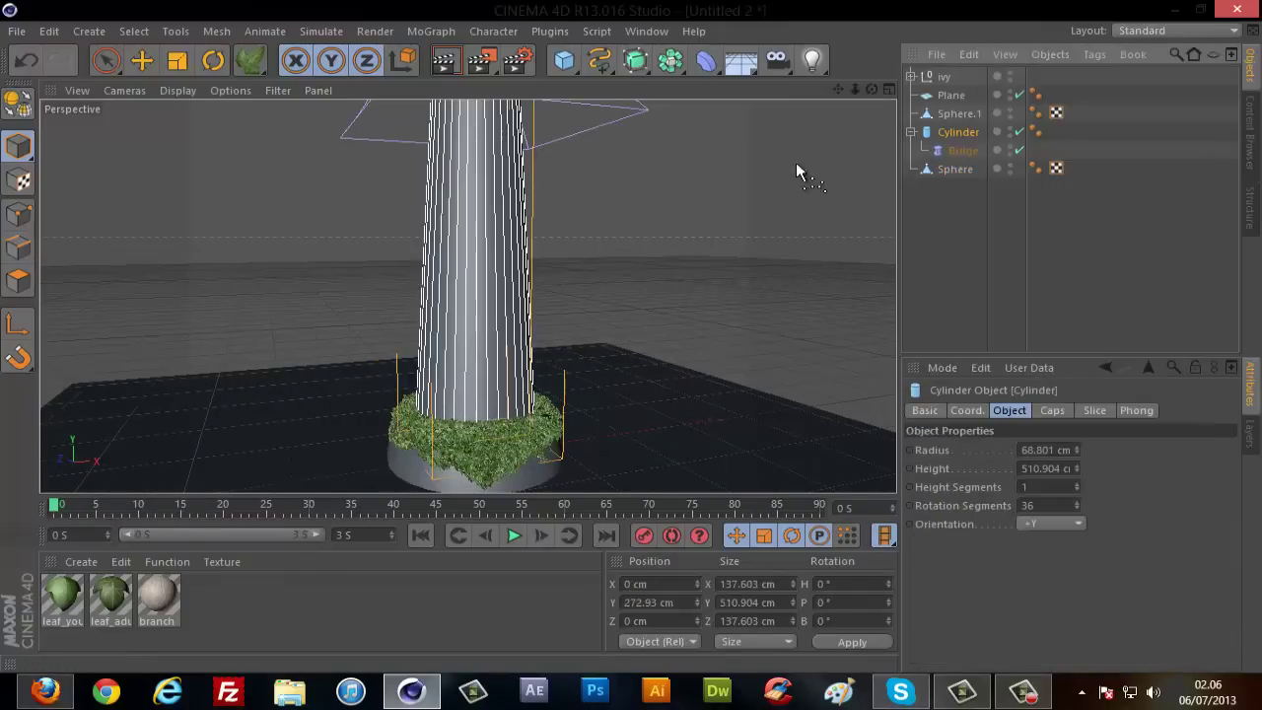
pyautogui.doubleClick(477, 411)
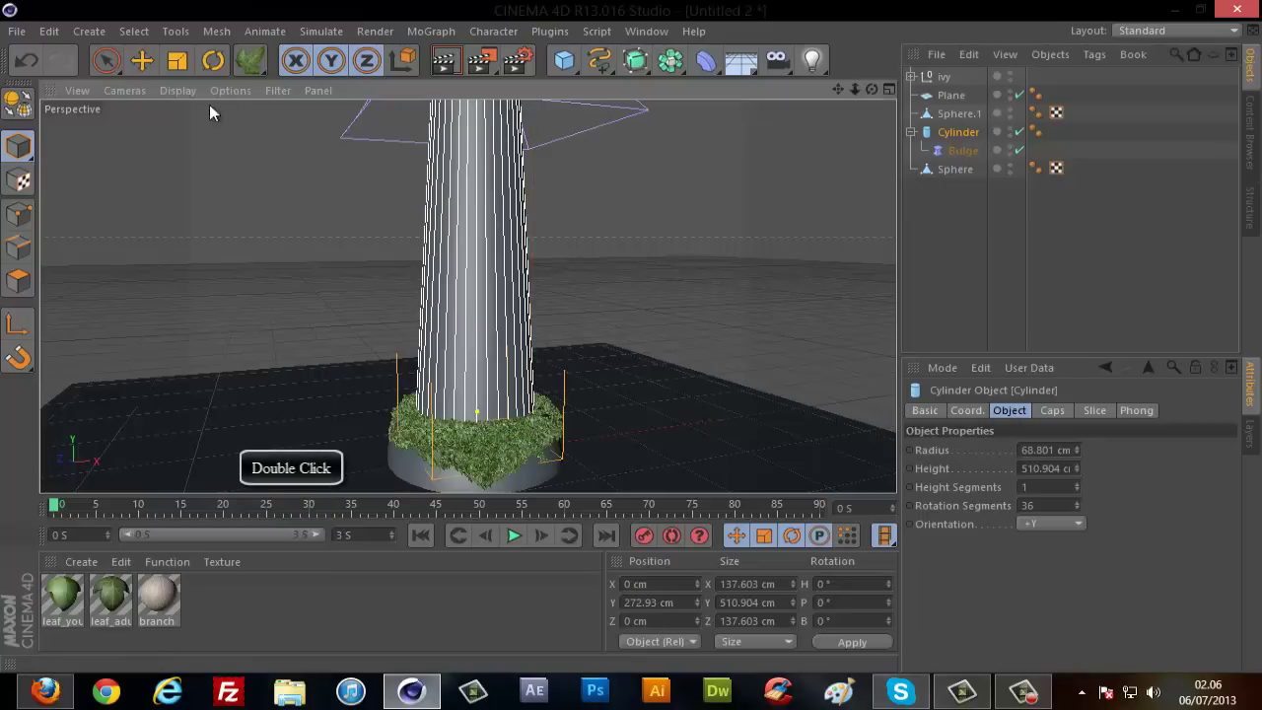
pyautogui.moveTo(249, 66); pyautogui.dragTo(291, 68)
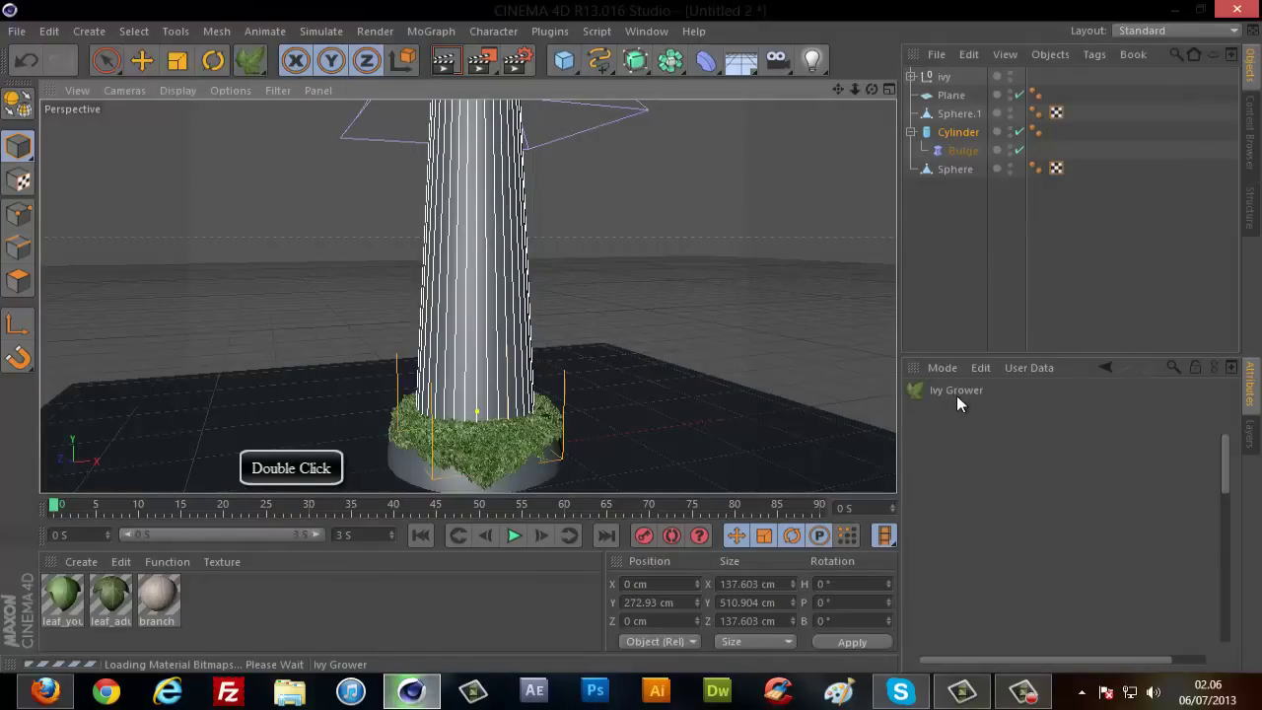
pyautogui.click(987, 452)
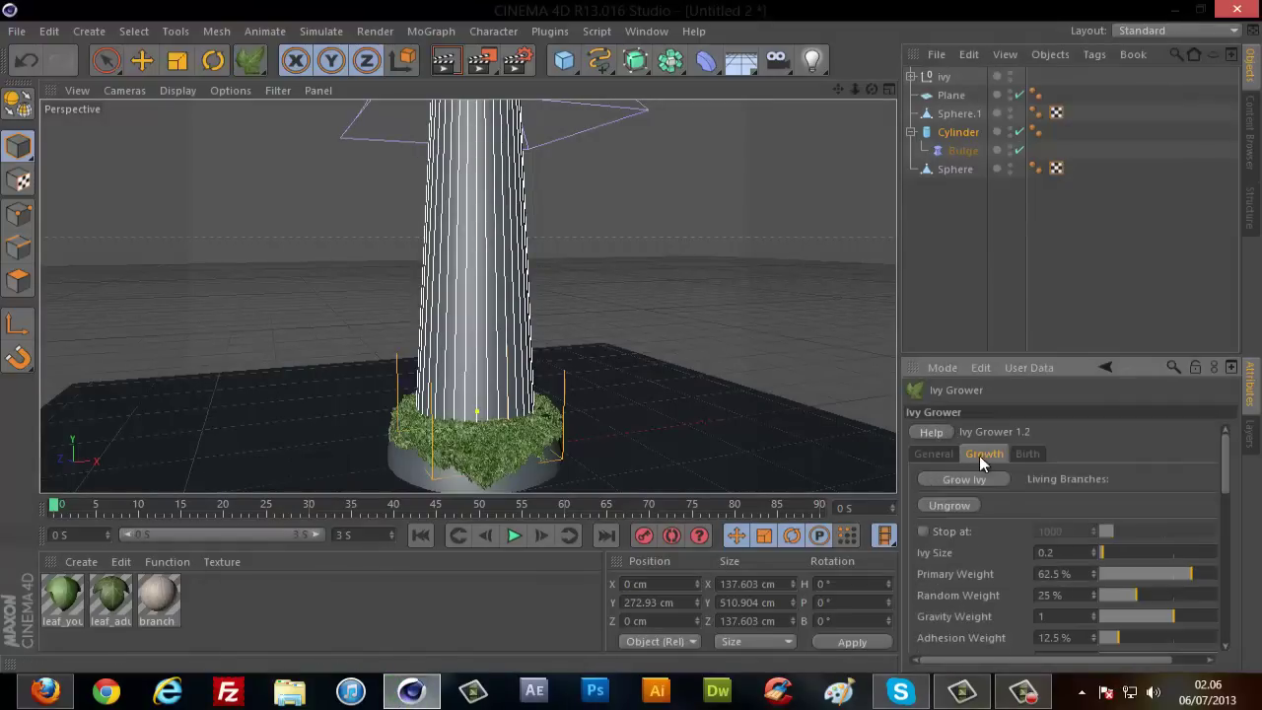
pyautogui.click(955, 479)
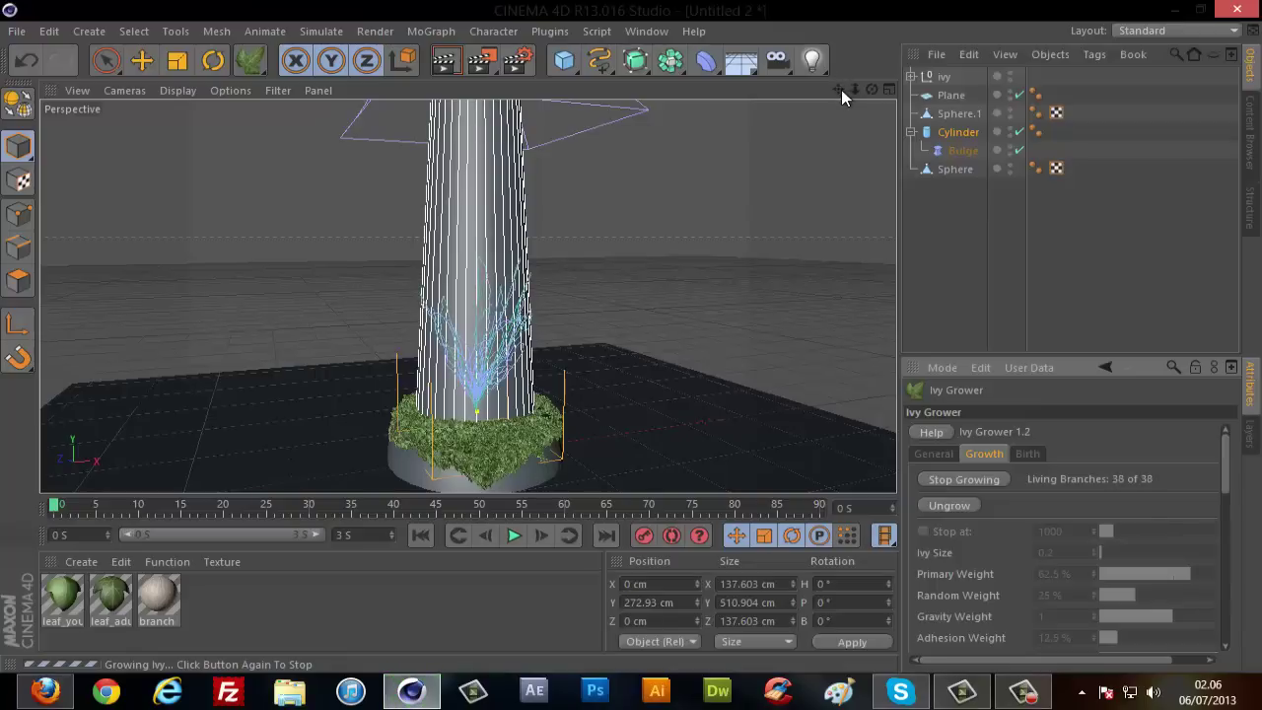
# Let the column's ivy climb the shaft, then stop its growth.
pyautogui.moveTo(853, 90); pyautogui.dragTo(631, 336)
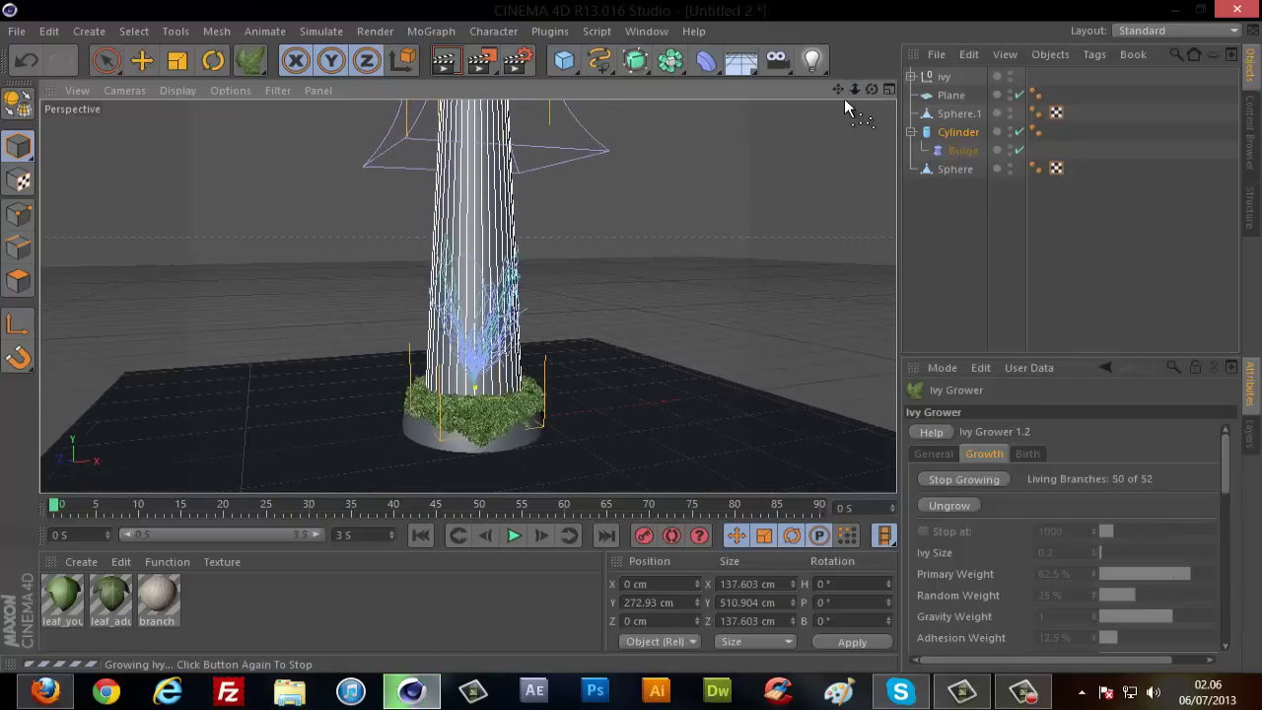
pyautogui.moveTo(869, 93); pyautogui.dragTo(631, 337)
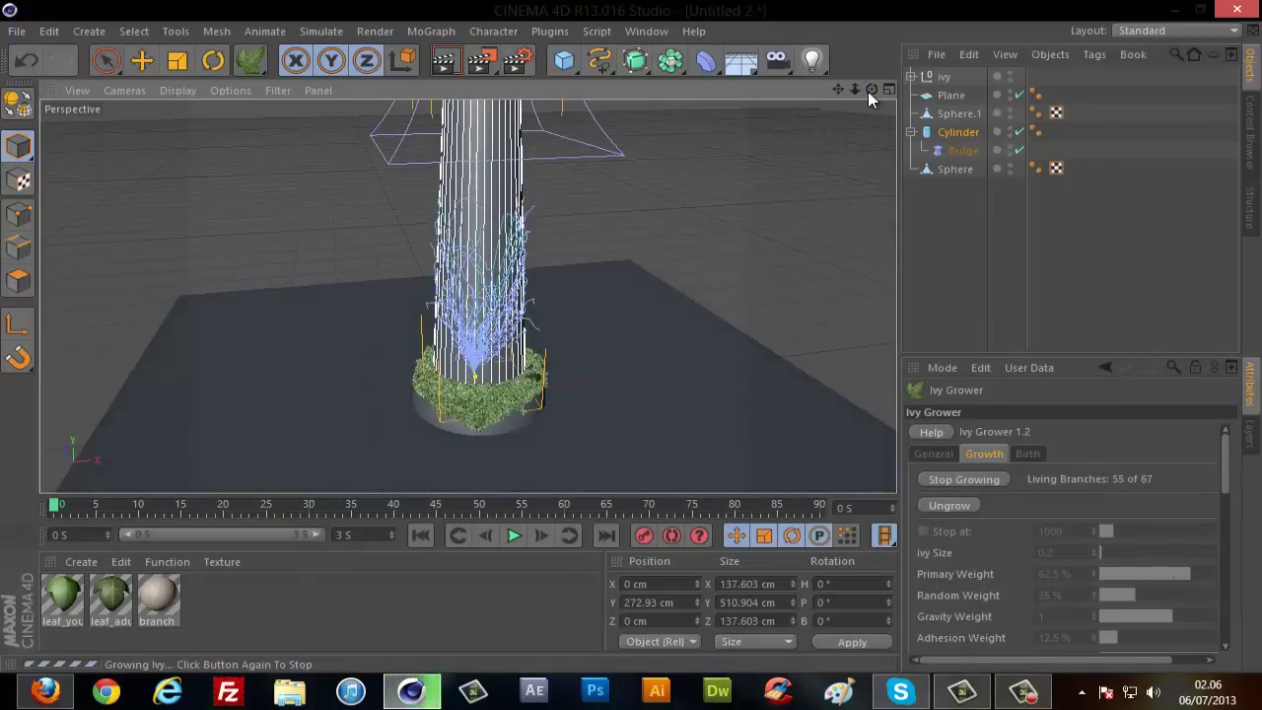
pyautogui.moveTo(838, 90); pyautogui.dragTo(631, 337)
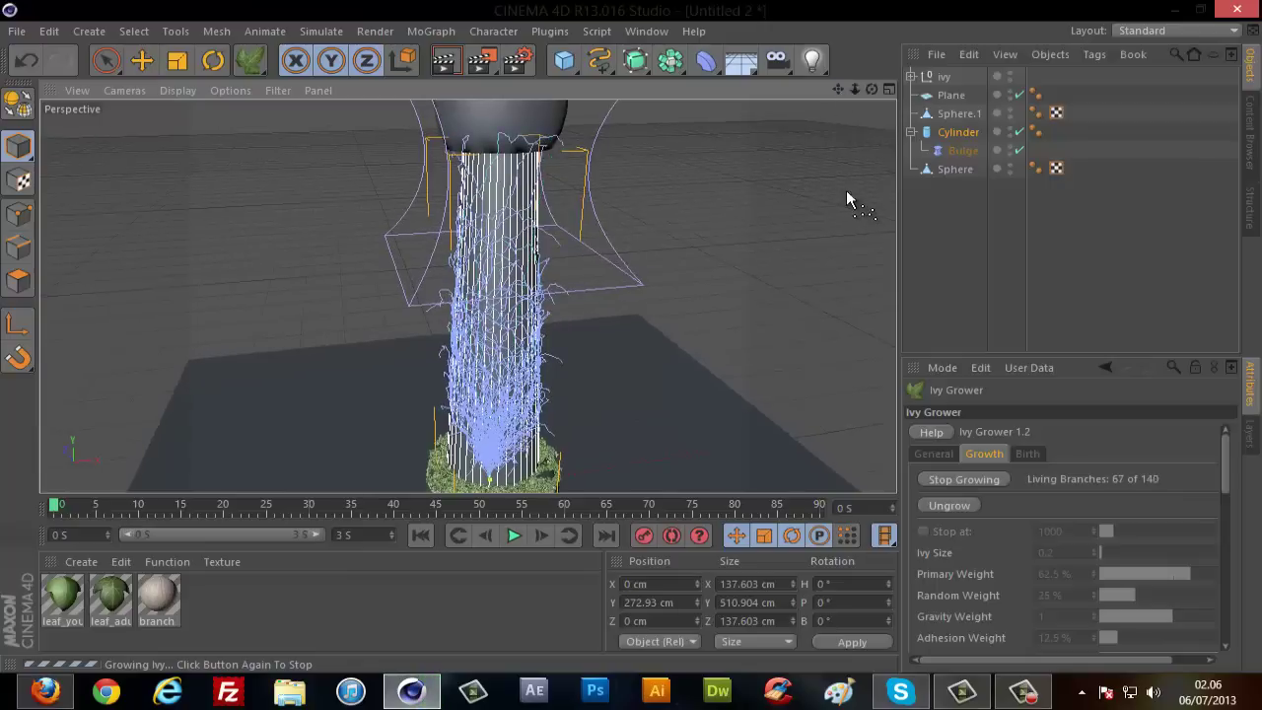
pyautogui.click(964, 479)
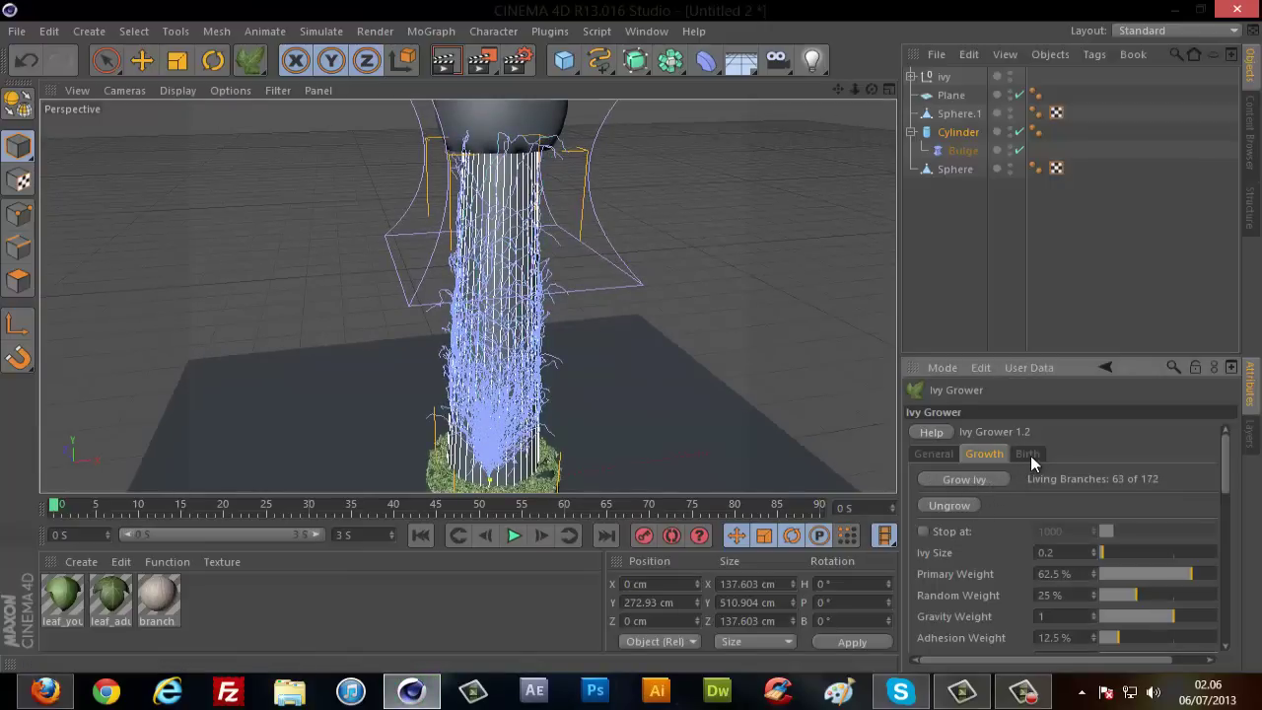
# Generate leaves and branches on the column ivy, creating a second ivy object with new materials.
pyautogui.click(1030, 455)
pyautogui.click(954, 480)
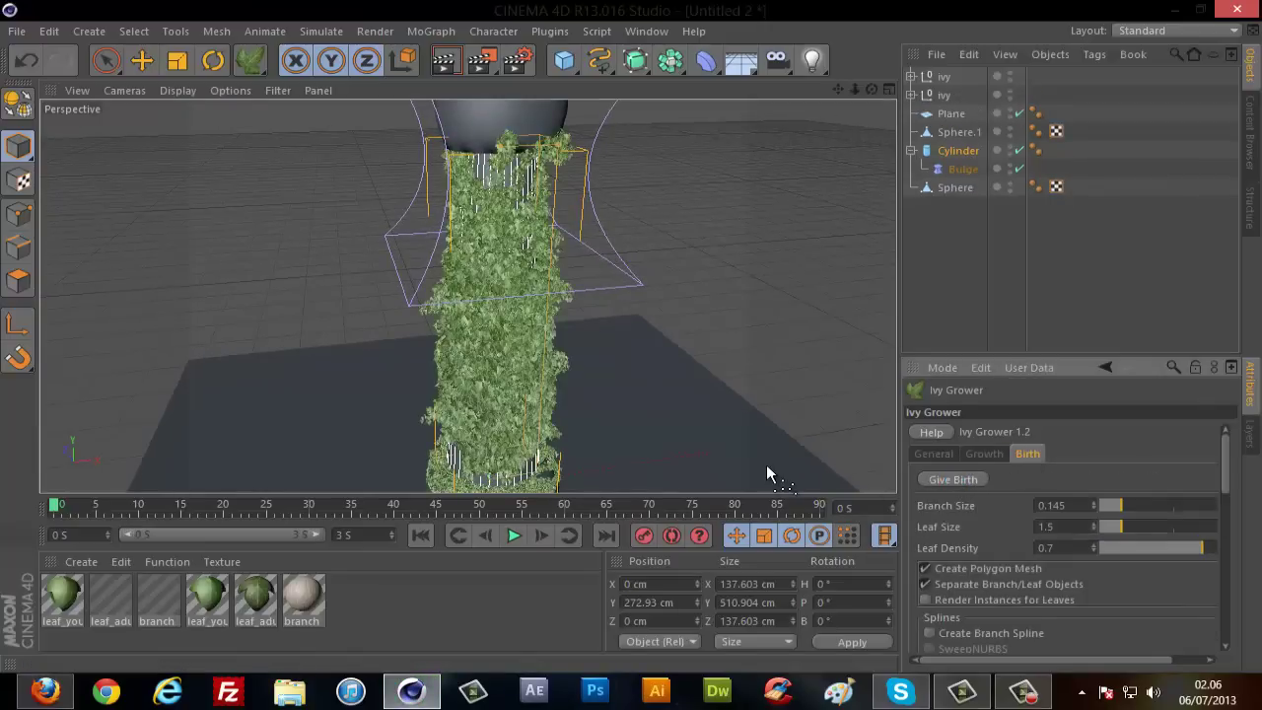
pyautogui.moveTo(859, 90)
pyautogui.mouseDown()
pyautogui.moveTo(639, 326)
pyautogui.moveTo(839, 89)
pyautogui.mouseUp()
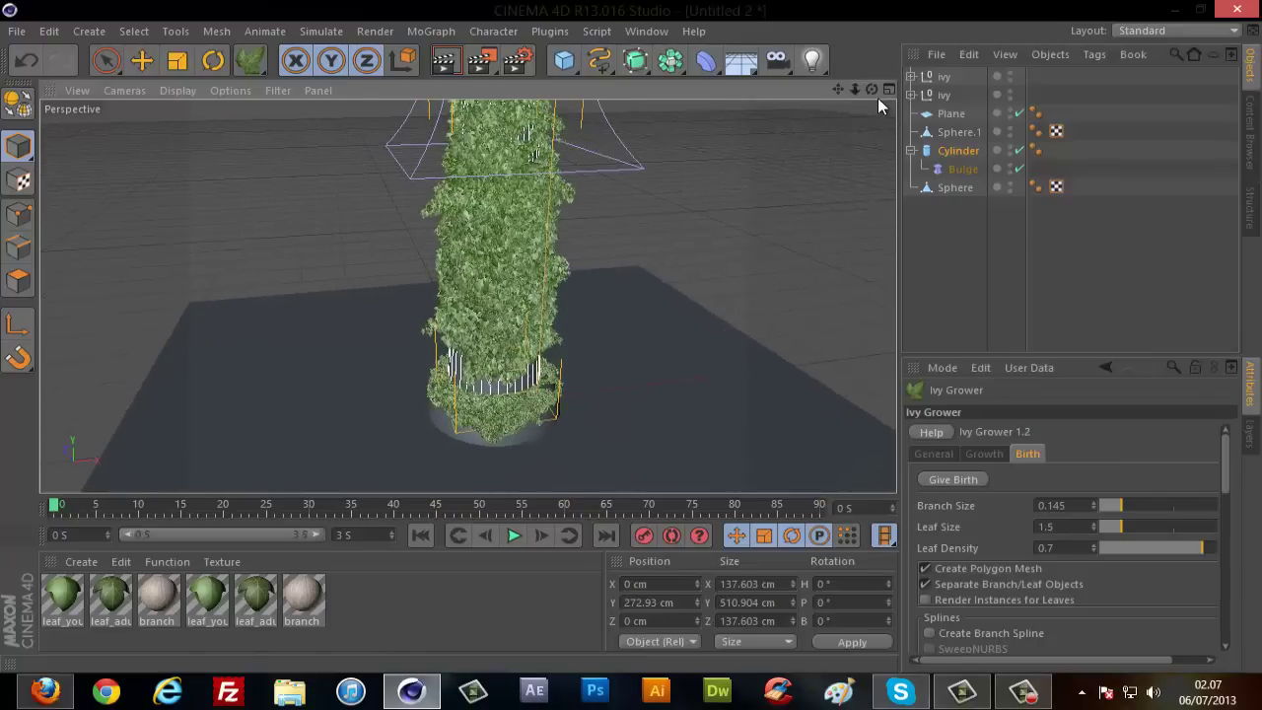
pyautogui.moveTo(632, 336)
pyautogui.keyDown('alt'); pyautogui.mouseDown()
pyautogui.moveTo(624, 318)
pyautogui.moveTo(629, 340)
pyautogui.moveTo(582, 339)
pyautogui.moveTo(644, 345)
pyautogui.moveTo(667, 333)
pyautogui.moveTo(627, 337)
pyautogui.moveTo(635, 359)
pyautogui.moveTo(632, 338)
pyautogui.mouseUp(); pyautogui.keyUp('alt')
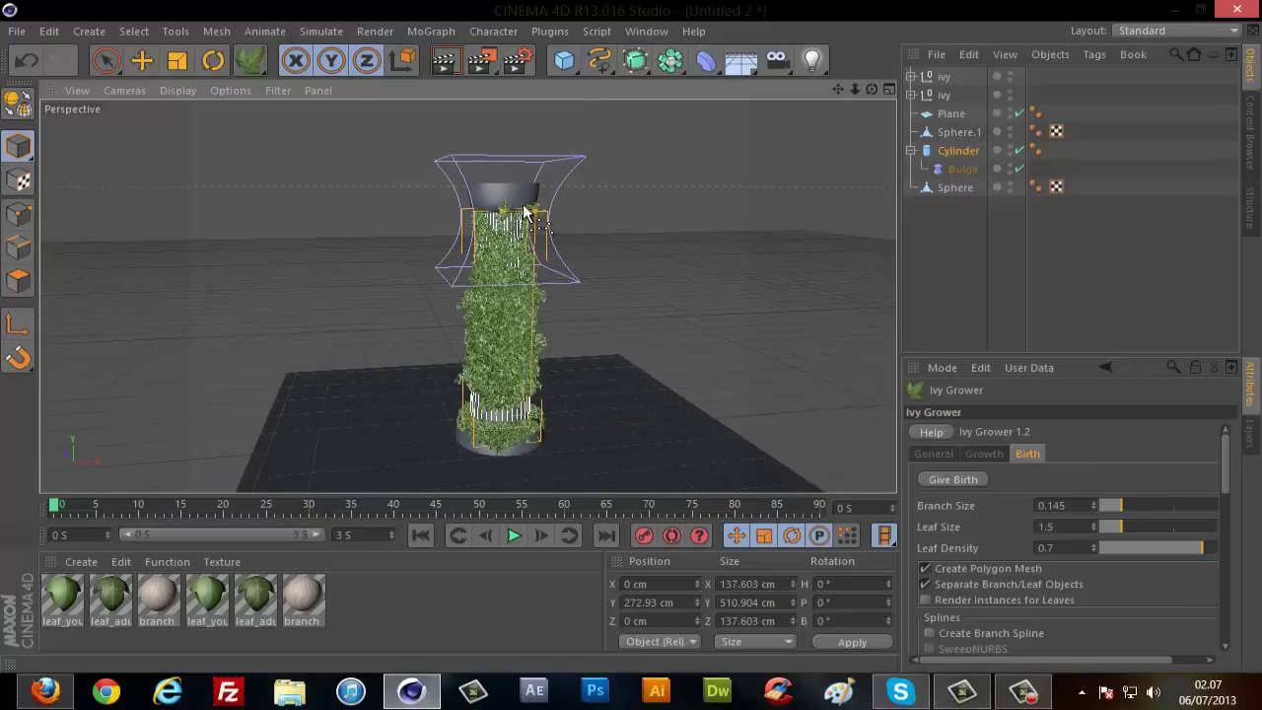
pyautogui.scroll(3, 522, 209)
pyautogui.scroll(2, 522, 209)
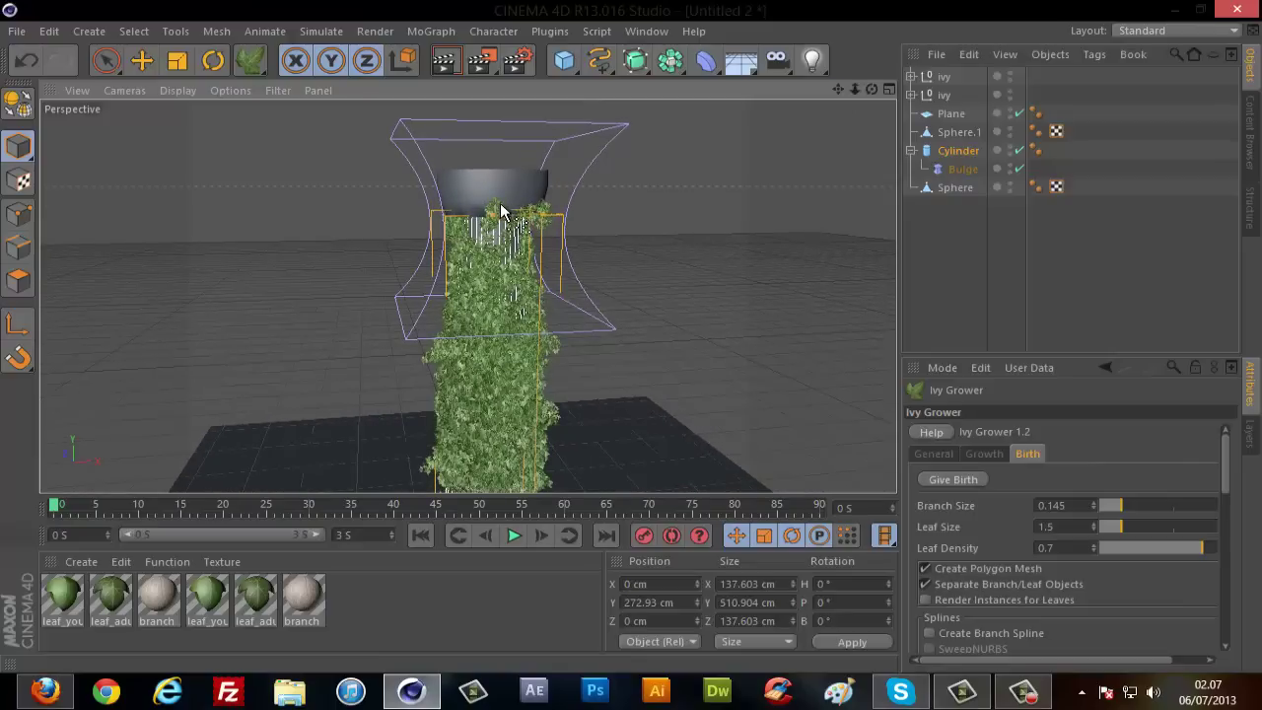
pyautogui.scroll(2, 496, 210)
pyautogui.scroll(2, 496, 207)
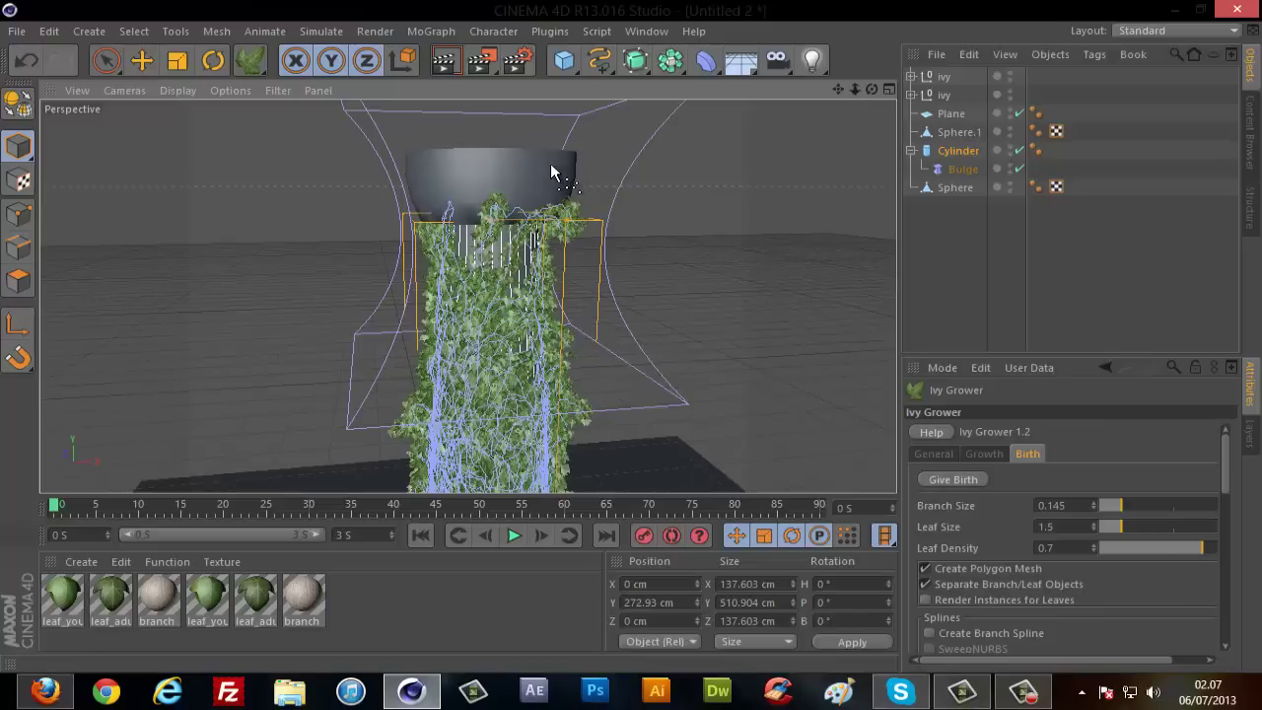
# Return the Ivy Grower settings to the Growth tab.
pyautogui.click(985, 453)
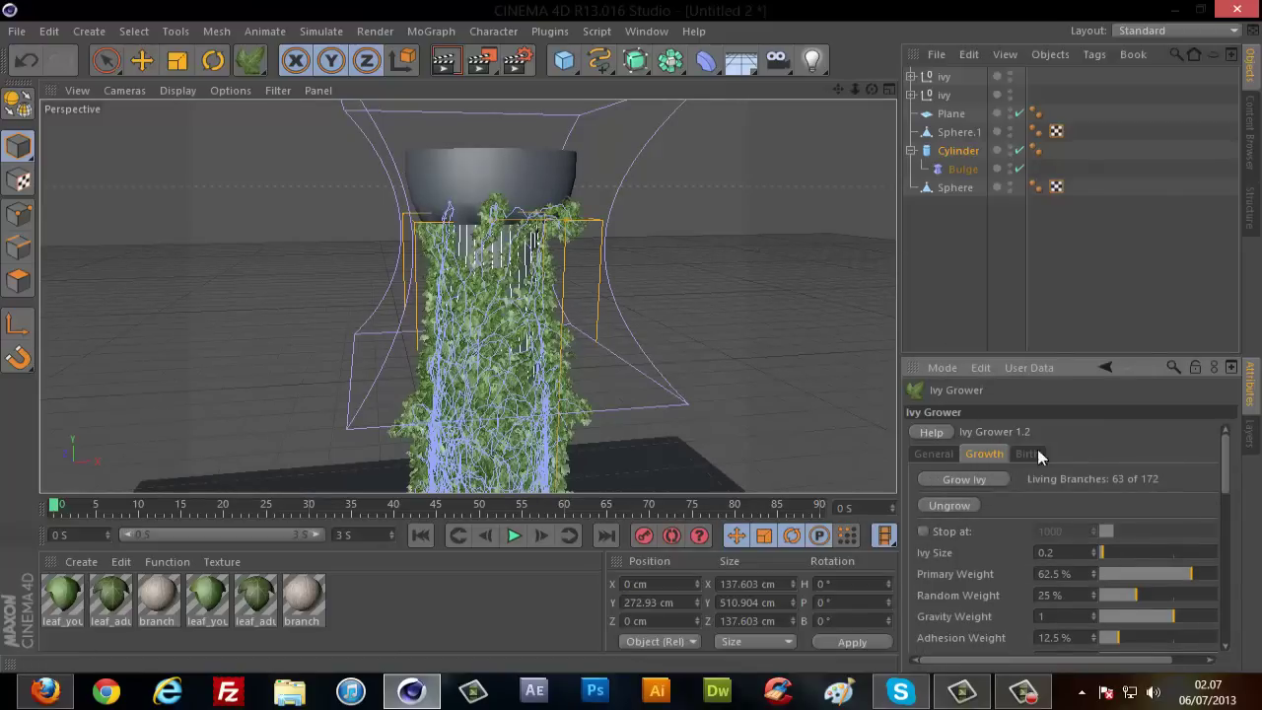
pyautogui.click(1012, 454)
pyautogui.click(981, 458)
# Clear the selection and select the Sphere.1 bowl atop the column.
pyautogui.click(967, 212)
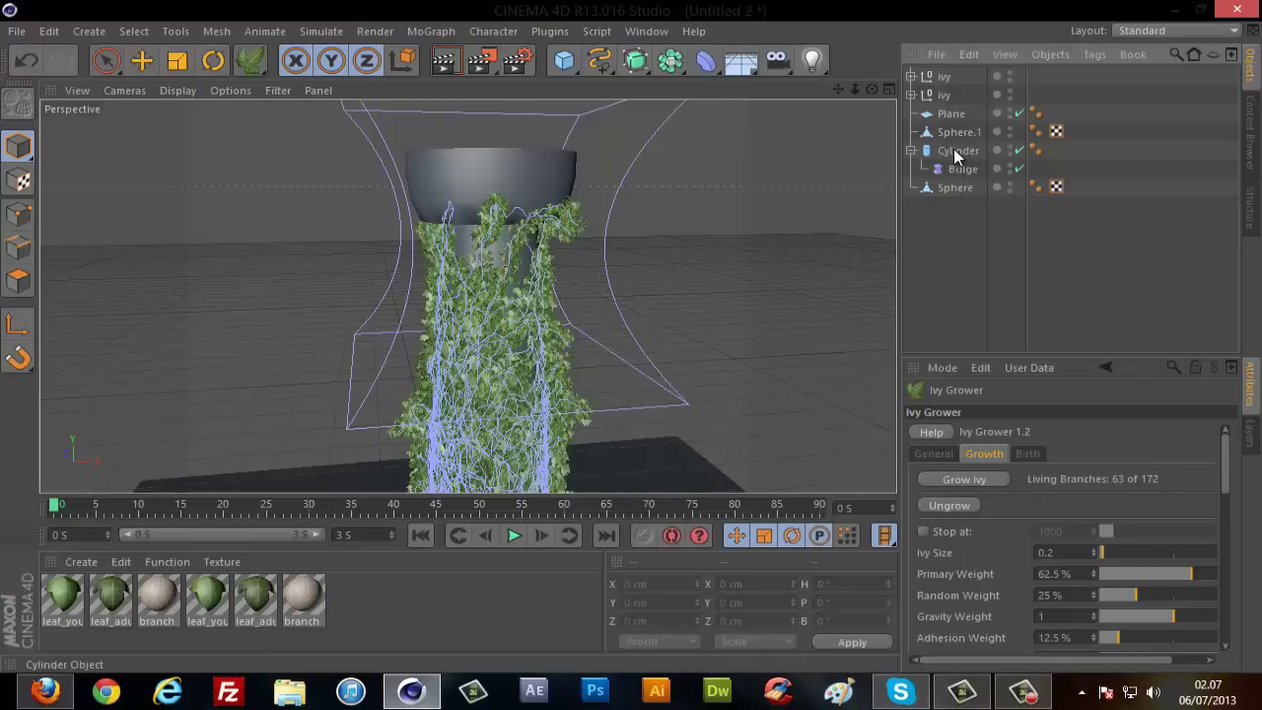
pyautogui.click(955, 154)
pyautogui.click(952, 132)
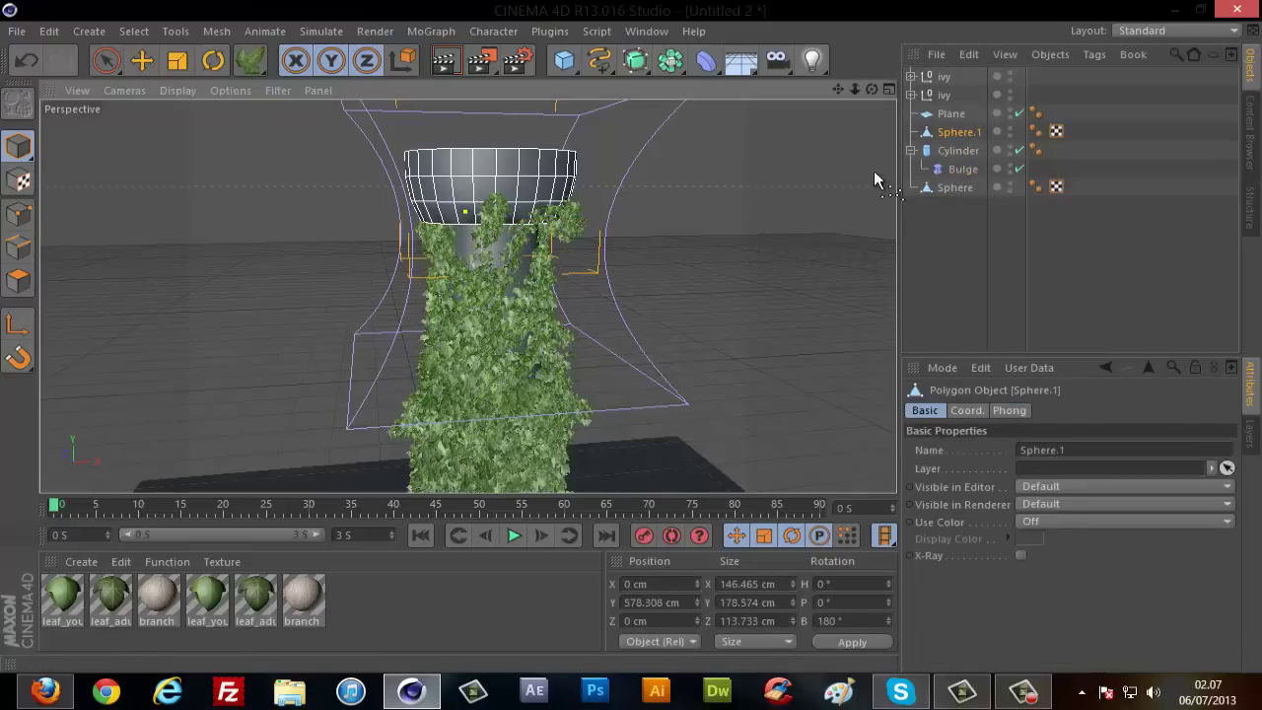
# Add an Ivy Grower for the Sphere.1 bowl and start growing ivy over it.
pyautogui.click(253, 60)
pyautogui.click(325, 71)
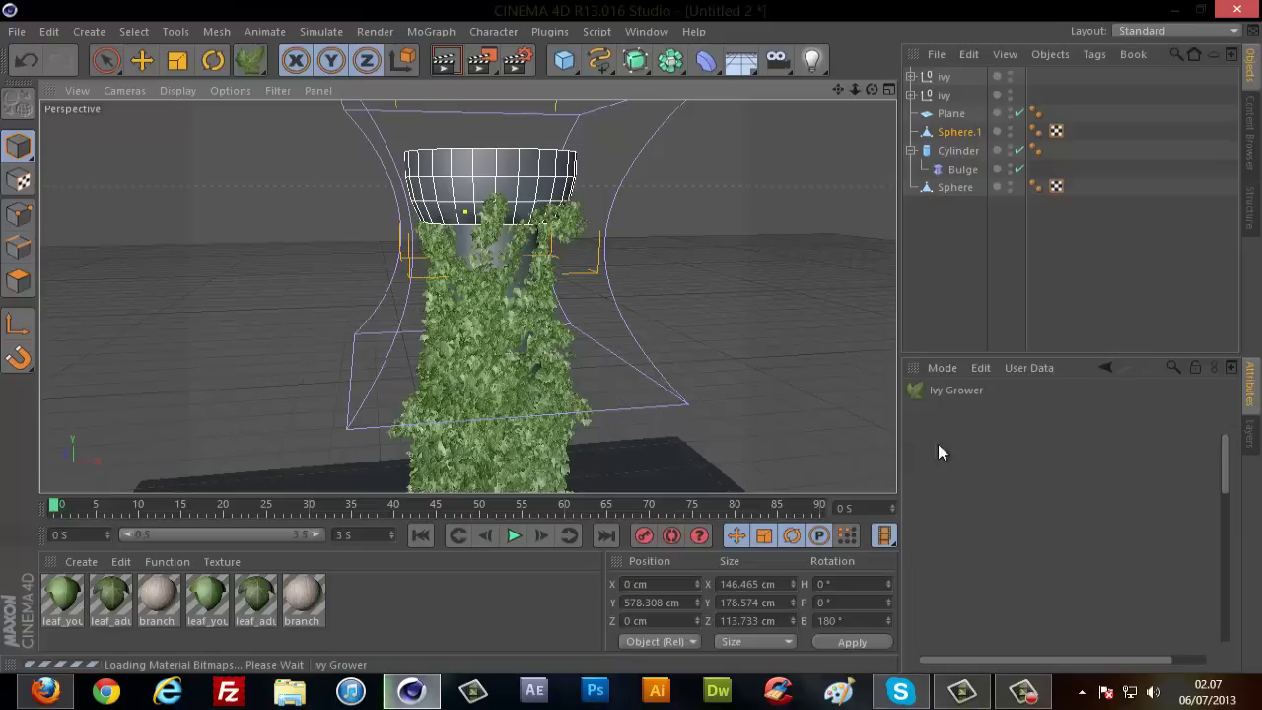
pyautogui.click(969, 478)
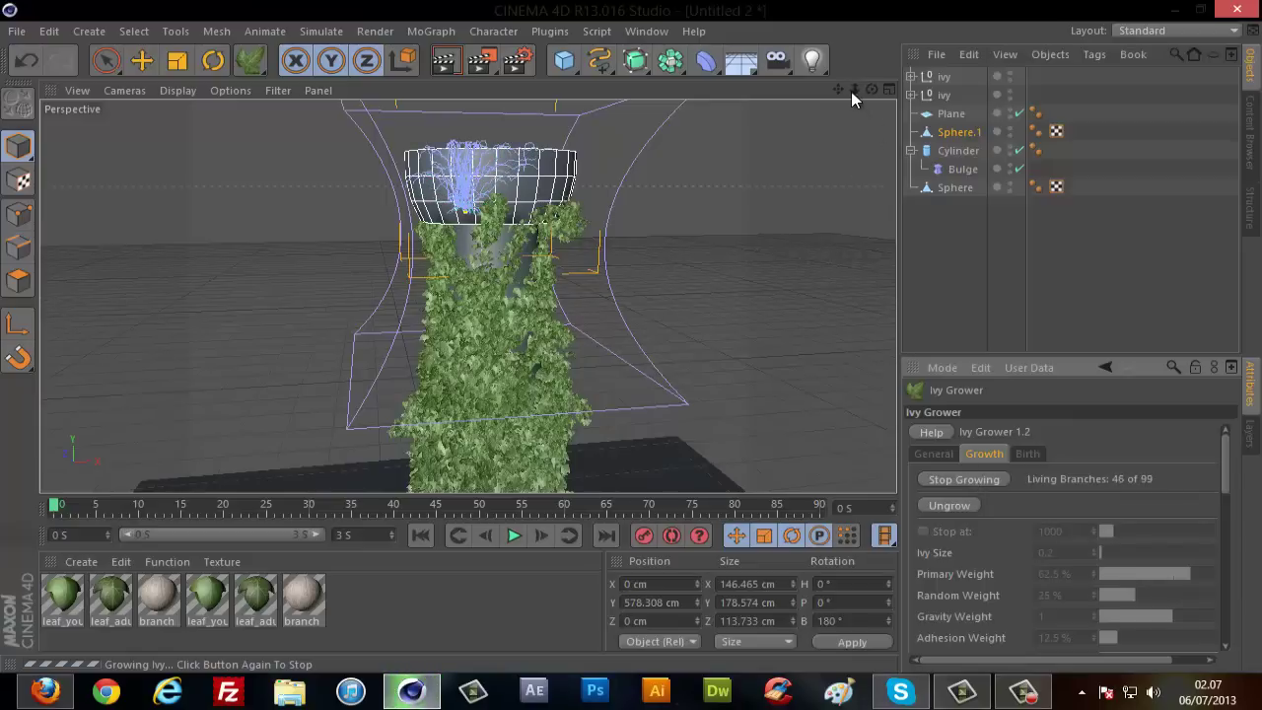
pyautogui.scroll(-2, 631, 337)
pyautogui.scroll(-3, 632, 337)
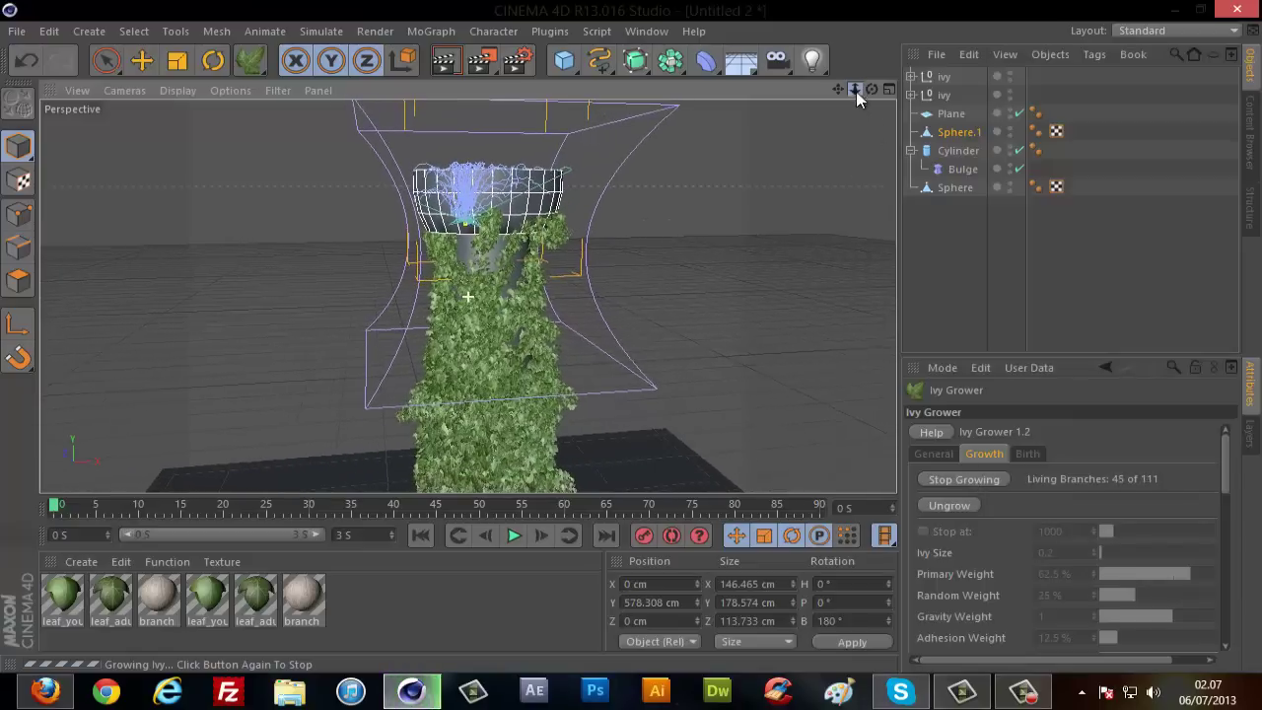
# Stop the bowl's ivy growth and generate leaves, creating a third ivy object.
pyautogui.keyDown('alt'); pyautogui.moveTo(630, 337); pyautogui.dragTo(725, 169); pyautogui.keyUp('alt')
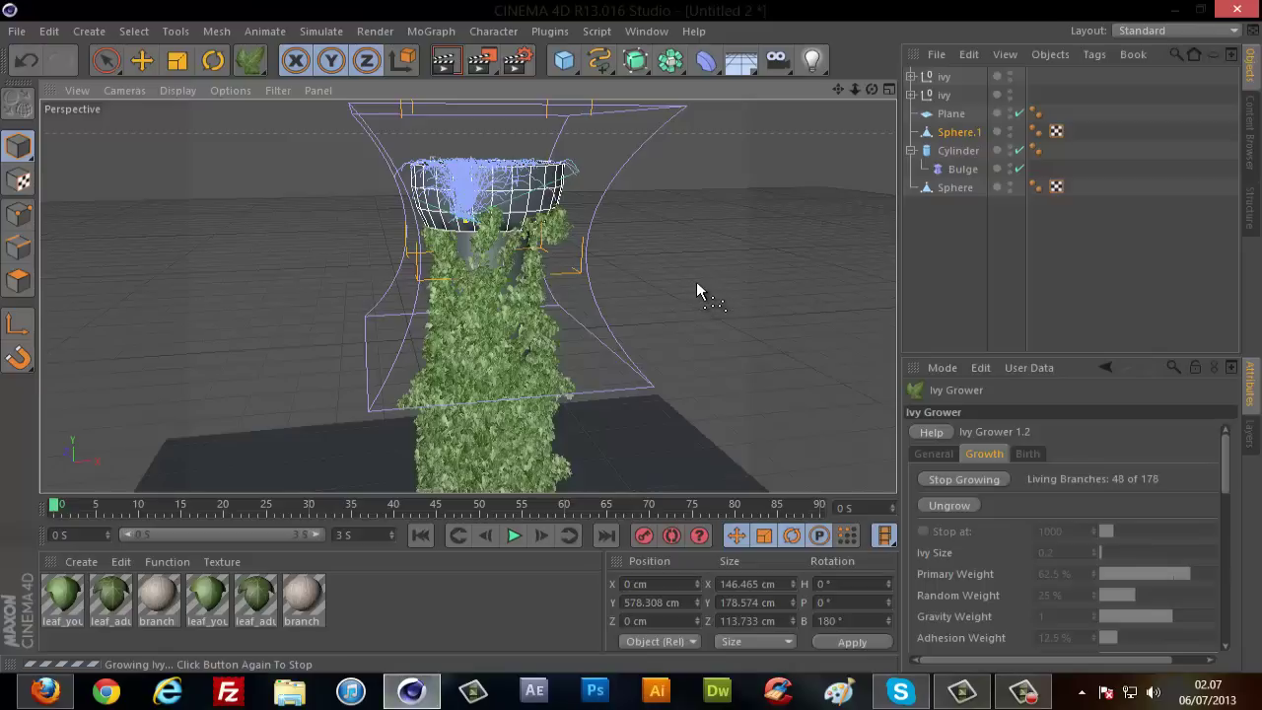
pyautogui.click(981, 481)
pyautogui.click(1028, 453)
pyautogui.click(971, 478)
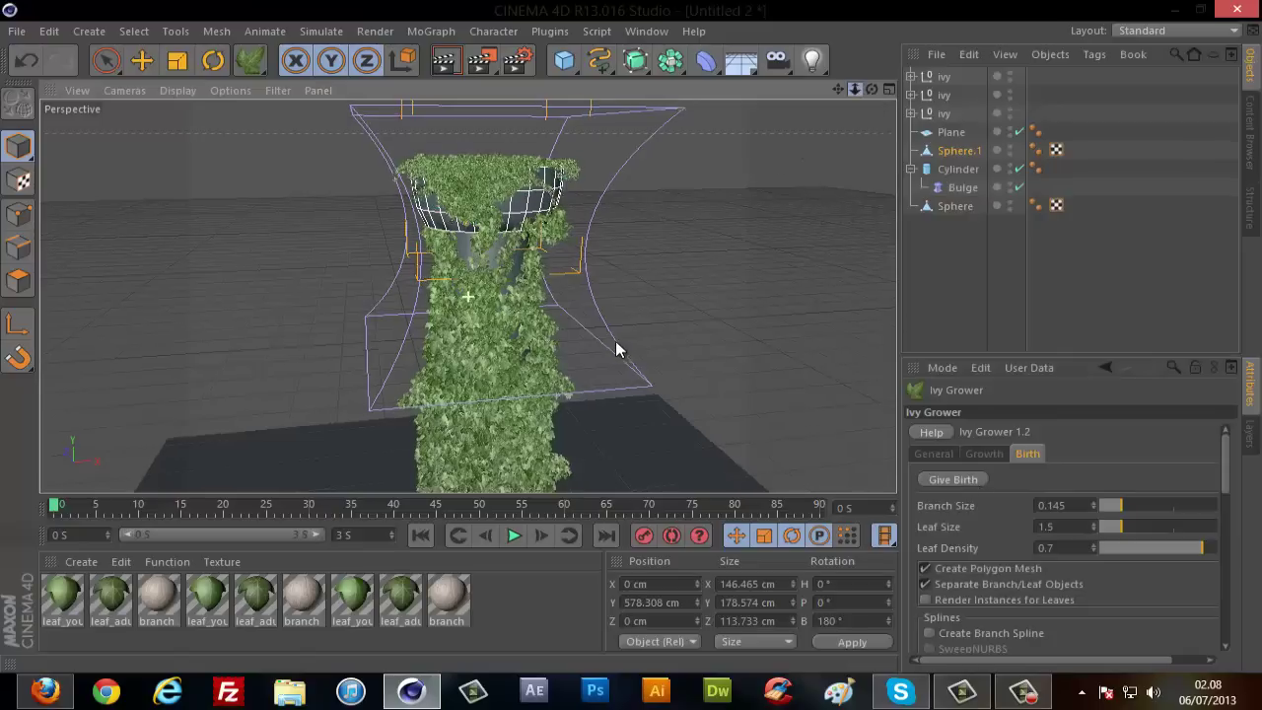
pyautogui.moveTo(868, 89); pyautogui.dragTo(625, 338)
pyautogui.moveTo(852, 89); pyautogui.dragTo(631, 335)
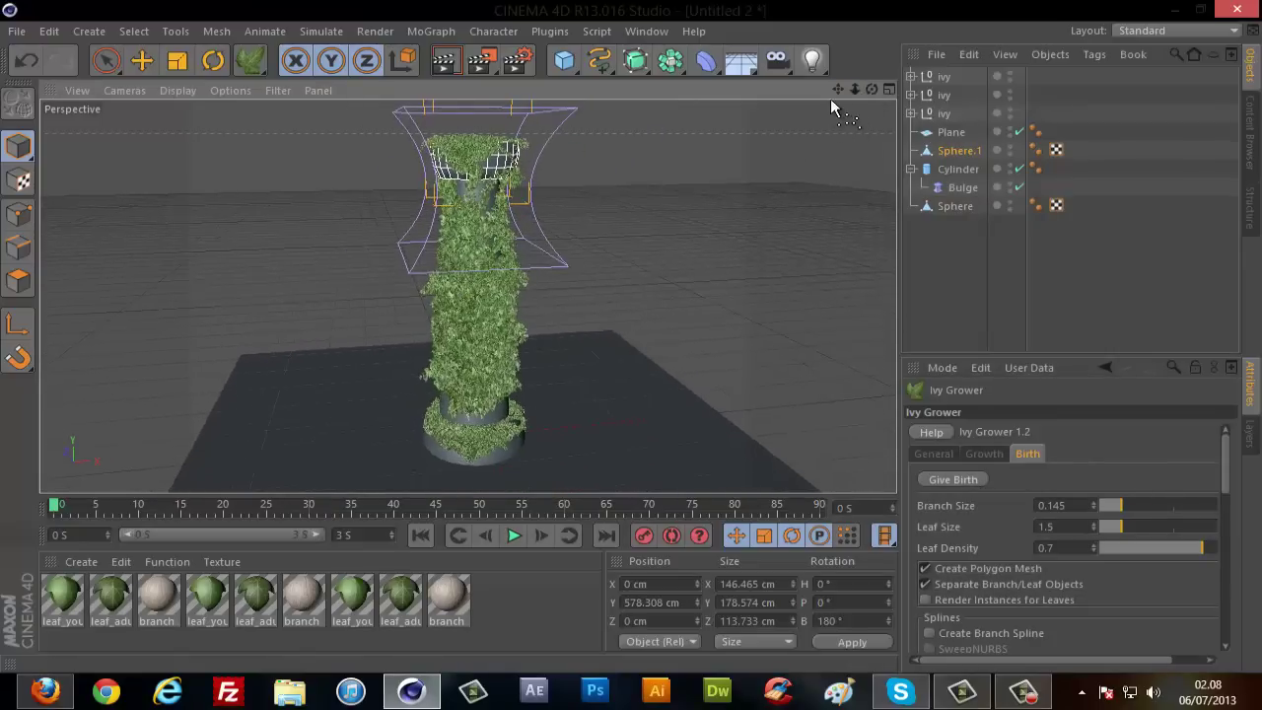
pyautogui.moveTo(838, 89); pyautogui.dragTo(632, 333)
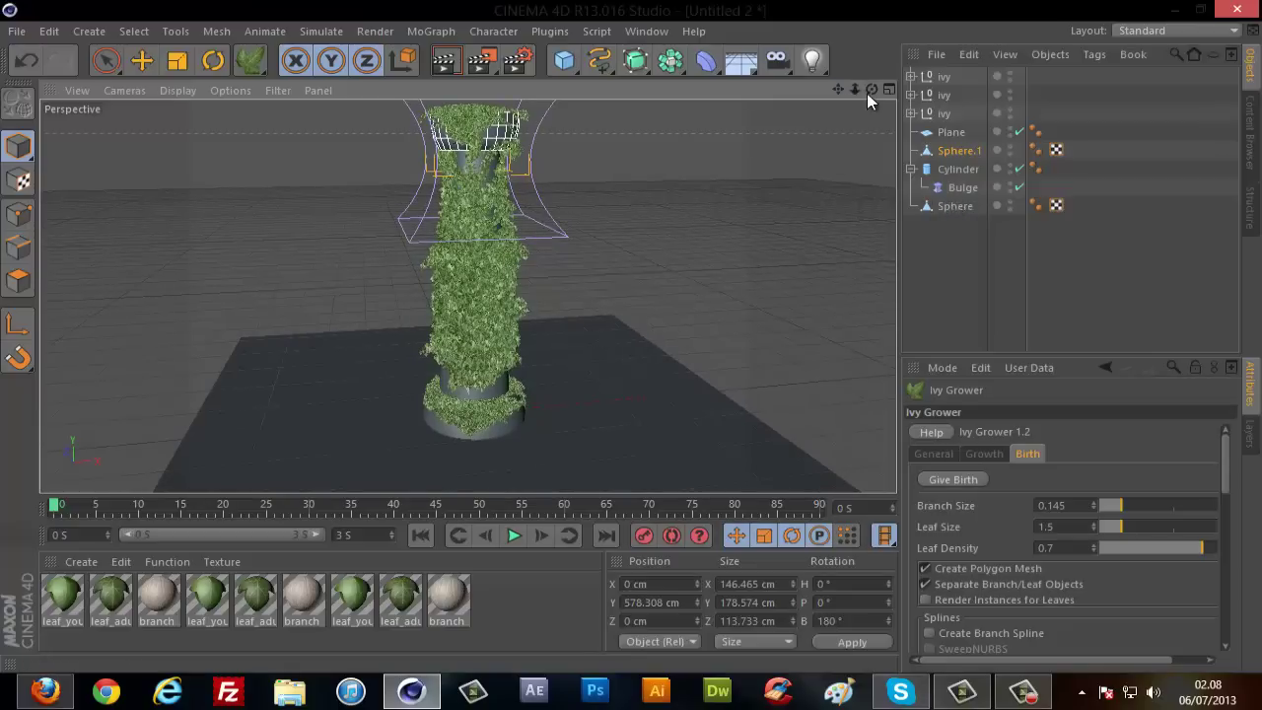
pyautogui.moveTo(870, 91); pyautogui.dragTo(628, 336)
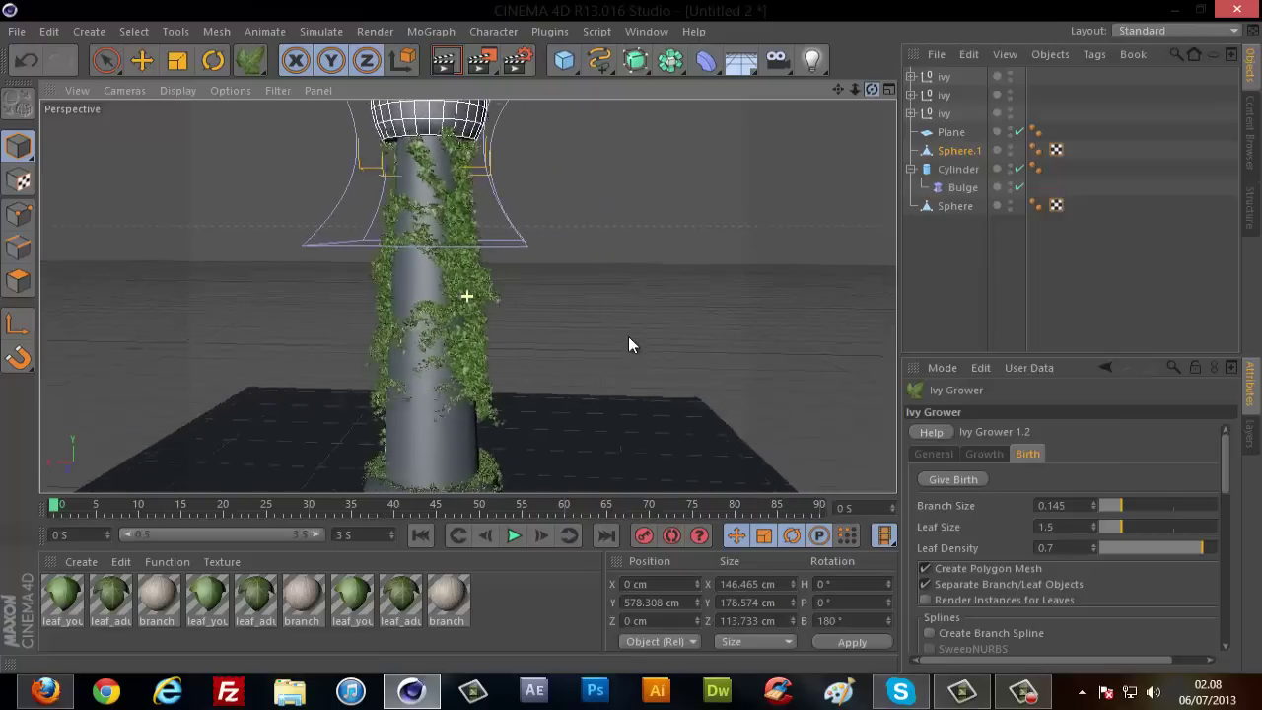
pyautogui.moveTo(628, 336)
pyautogui.mouseDown()
pyautogui.moveTo(631, 323)
pyautogui.moveTo(628, 341)
pyautogui.mouseUp()
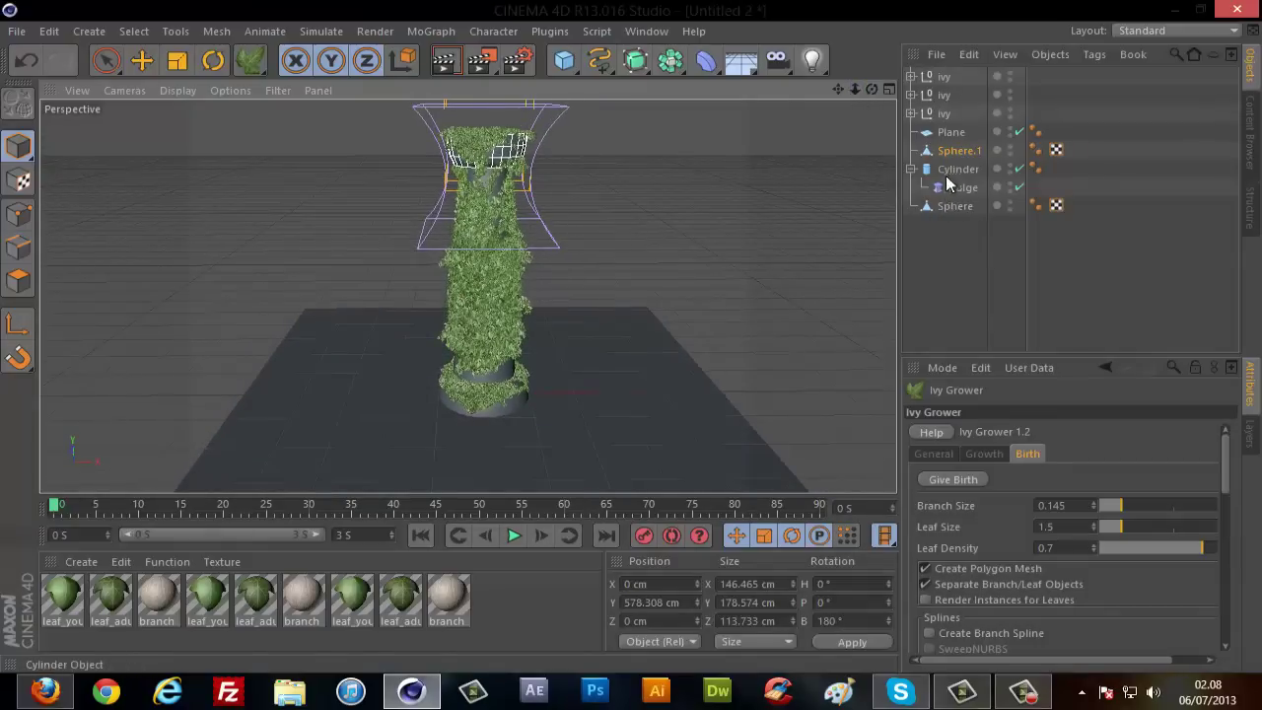
pyautogui.click(952, 207)
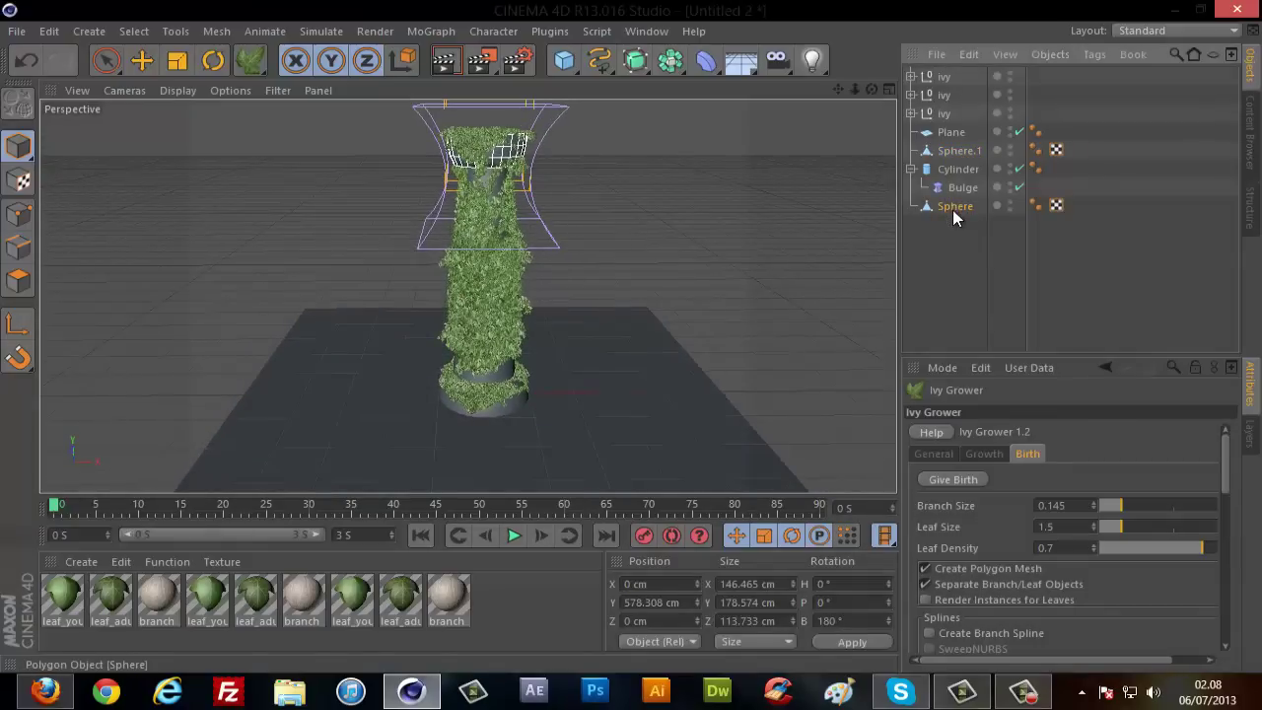
# Select the floor Plane and add an Ivy Grower for it.
pyautogui.click(946, 132)
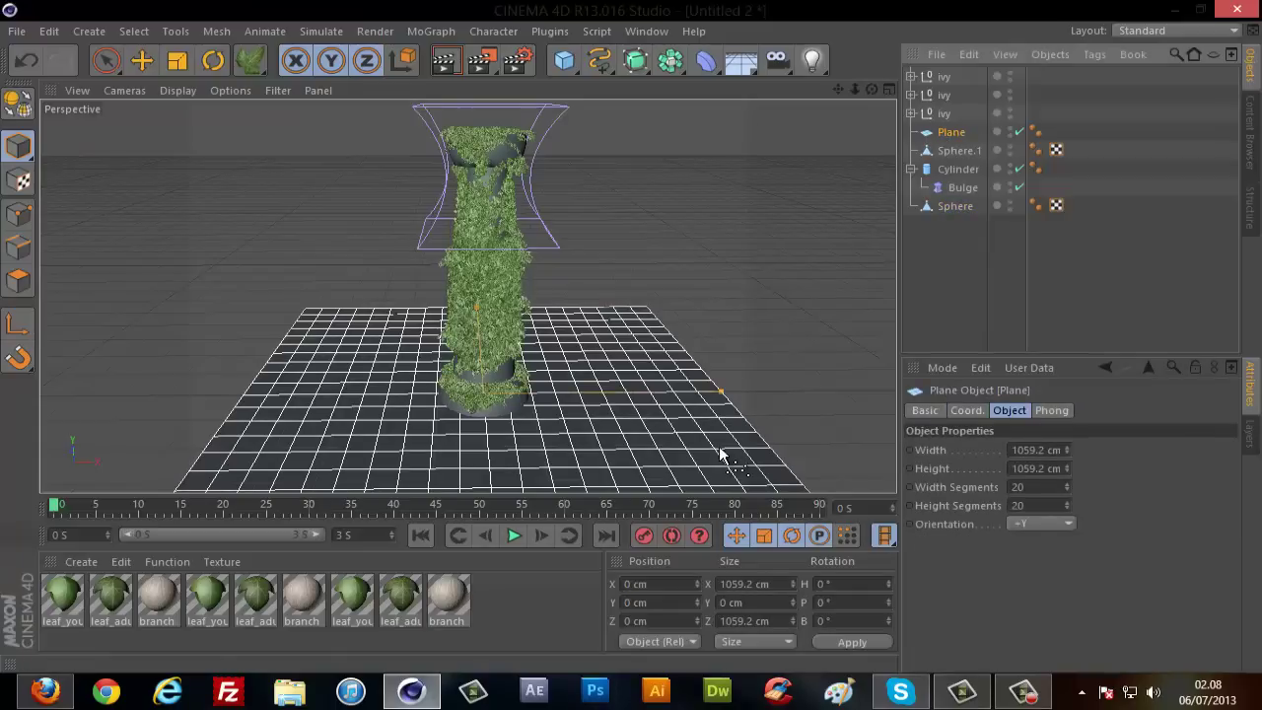
pyautogui.moveTo(837, 89)
pyautogui.mouseDown()
pyautogui.moveTo(734, 231)
pyautogui.moveTo(453, 443)
pyautogui.mouseUp()
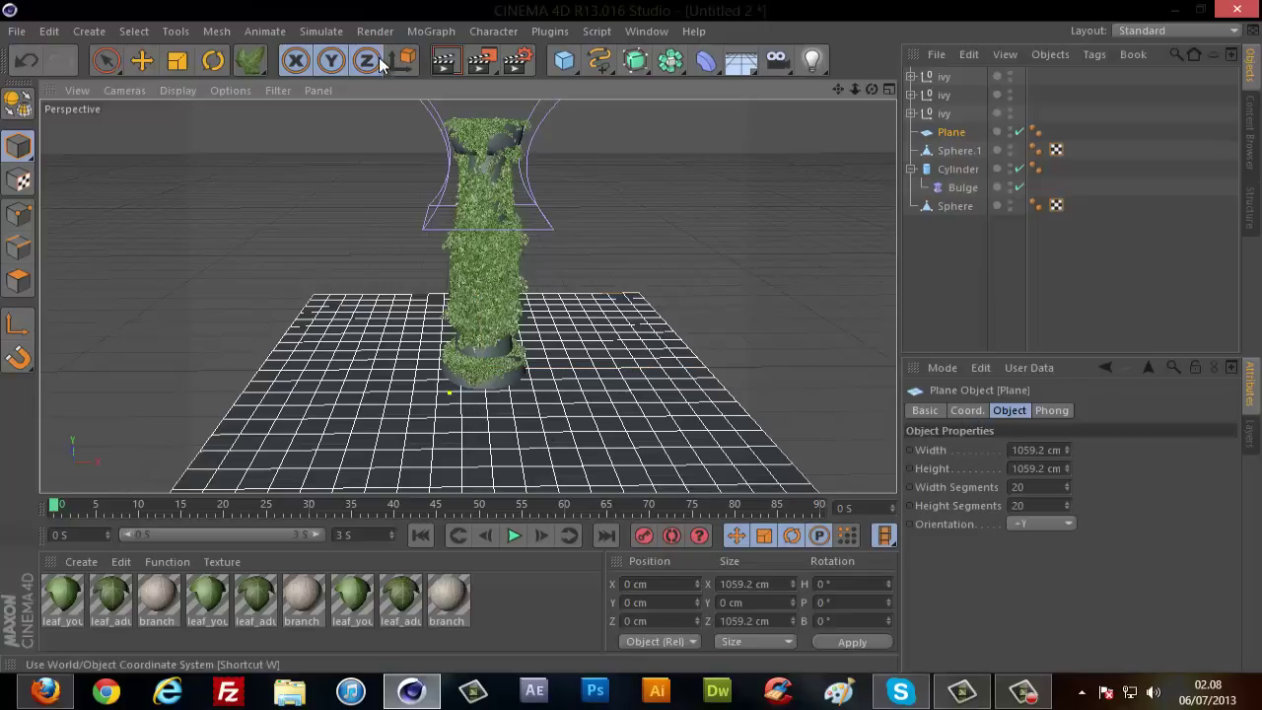
pyautogui.moveTo(251, 61); pyautogui.dragTo(305, 78)
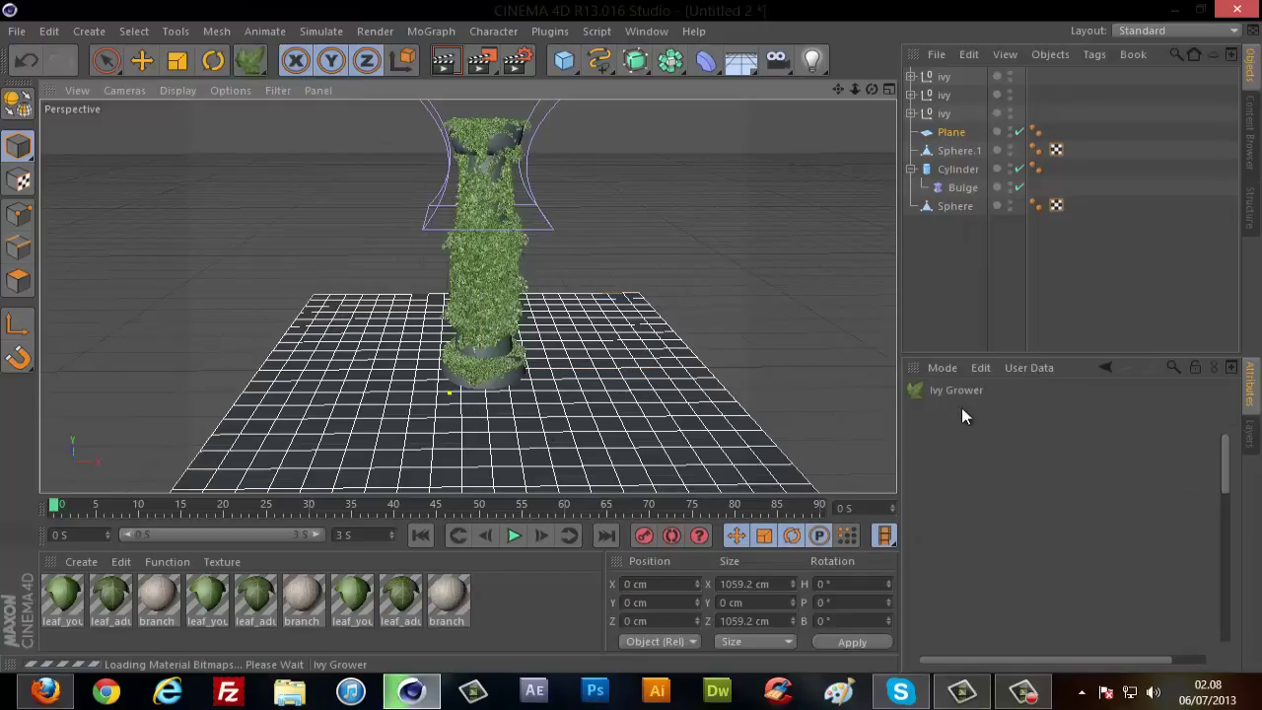
pyautogui.click(983, 453)
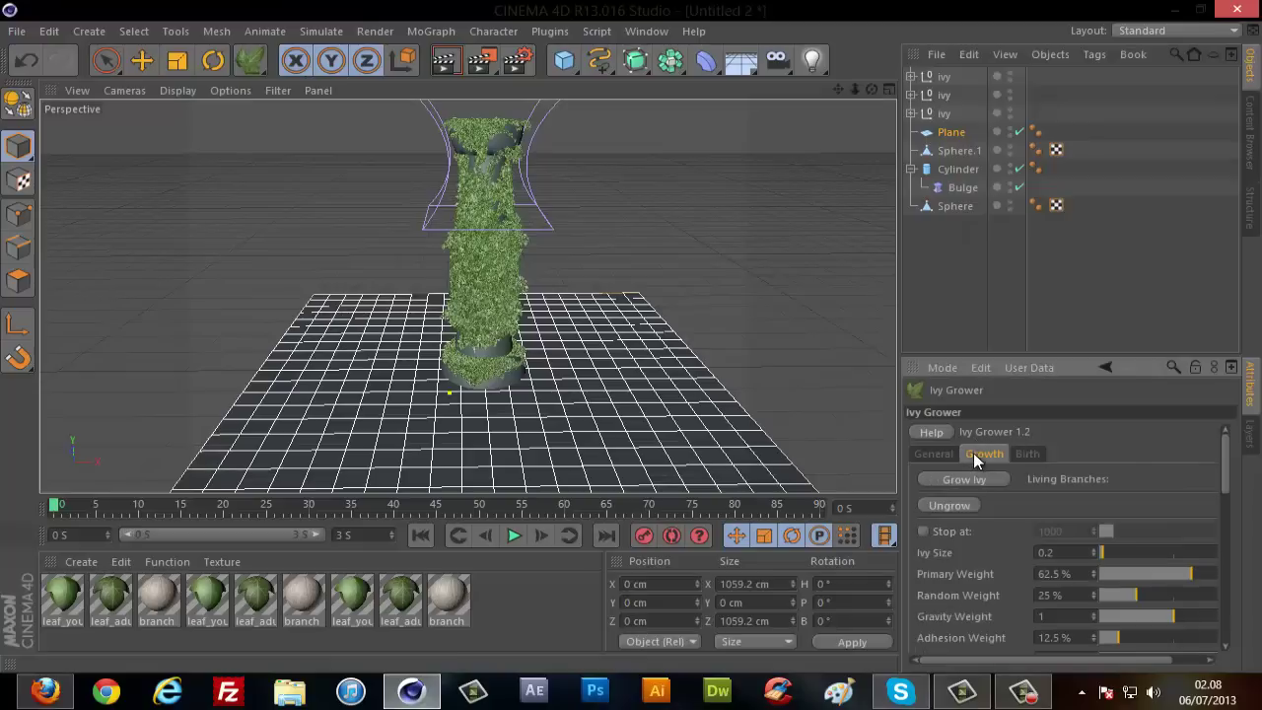
# Grow ivy across the floor plane around the column base, then stop the growth.
pyautogui.click(964, 479)
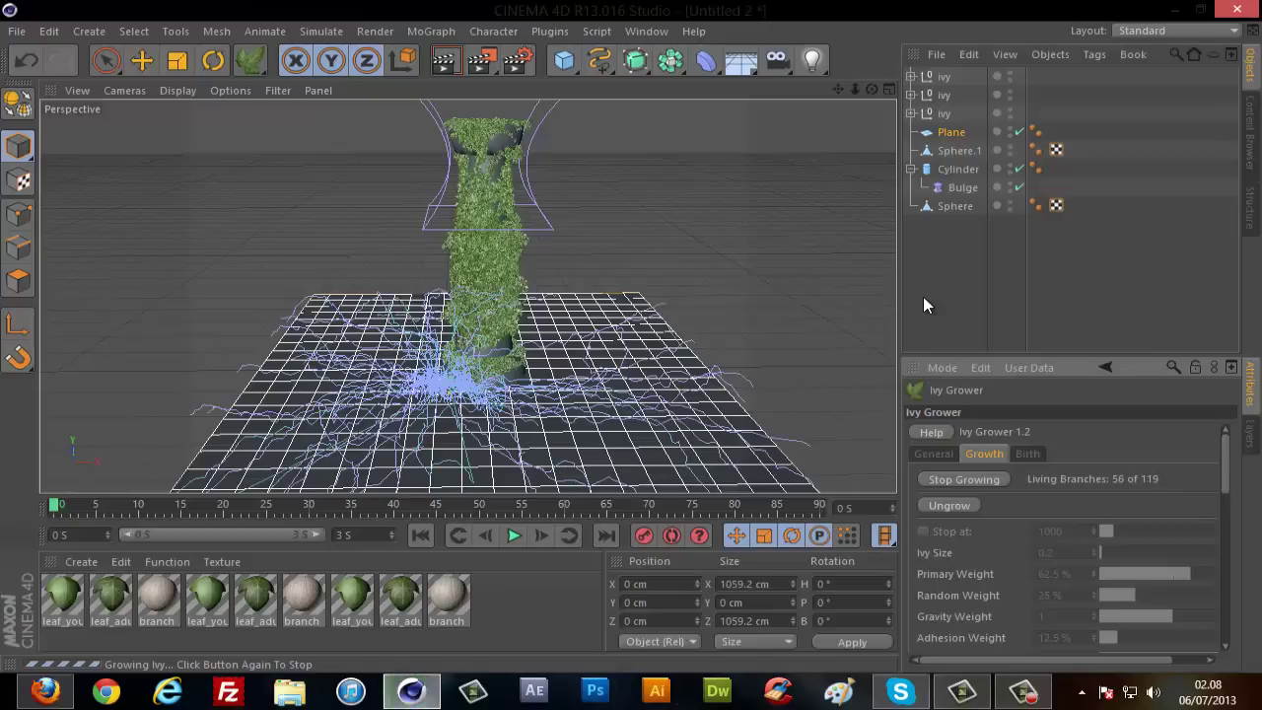
pyautogui.click(979, 478)
pyautogui.click(1033, 453)
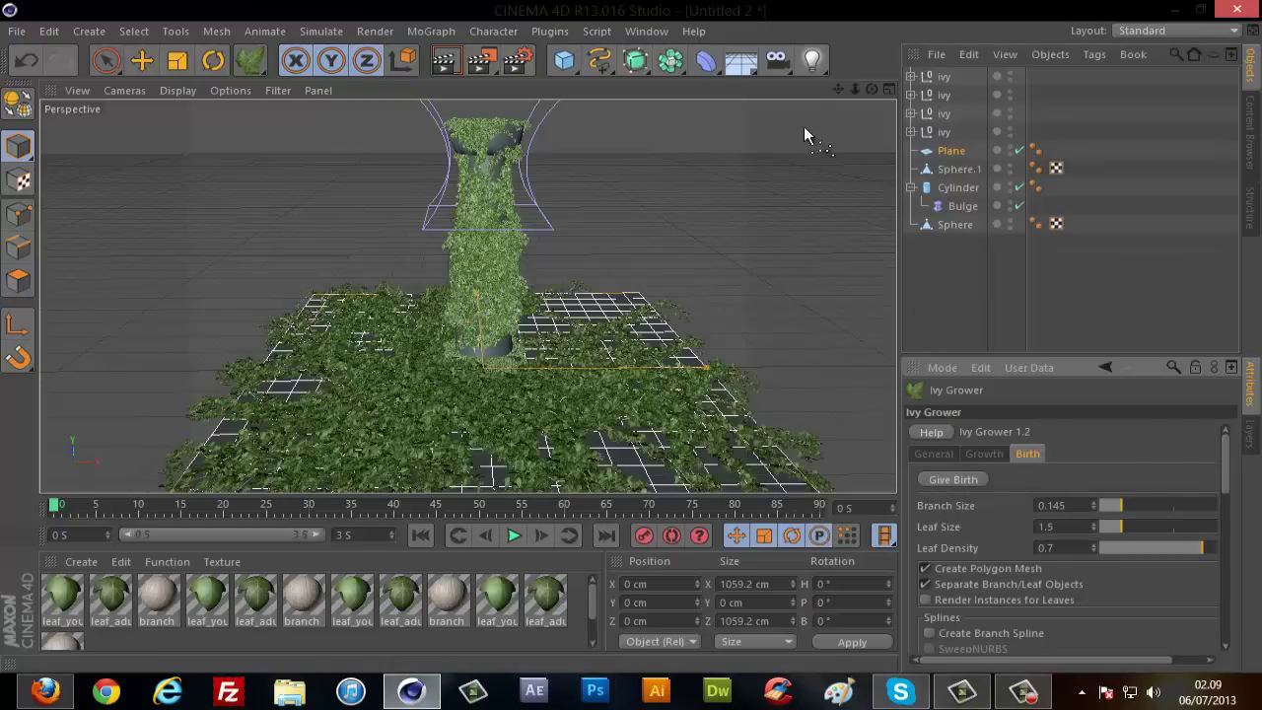
# Orbit around the ivy-covered column to view it from several angles.
pyautogui.keyDown('alt'); pyautogui.moveTo(632, 336); pyautogui.dragTo(641, 336); pyautogui.keyUp('alt')
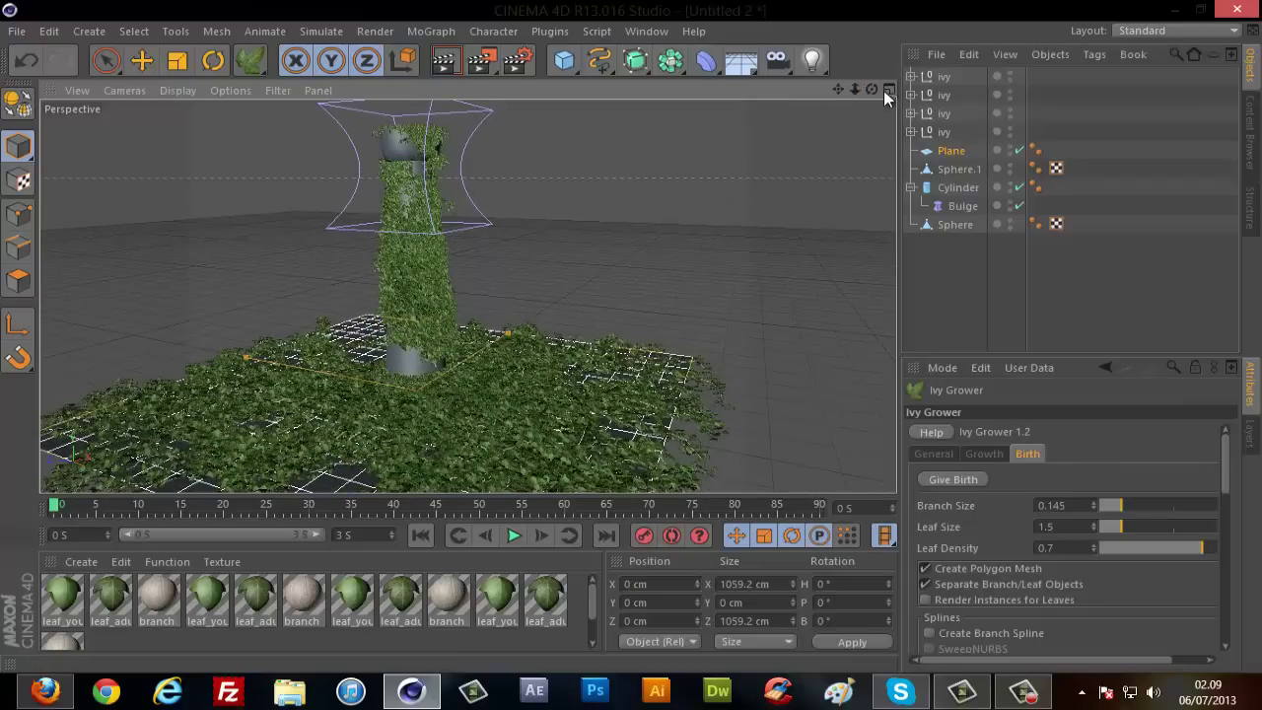
pyautogui.moveTo(872, 87); pyautogui.dragTo(618, 341)
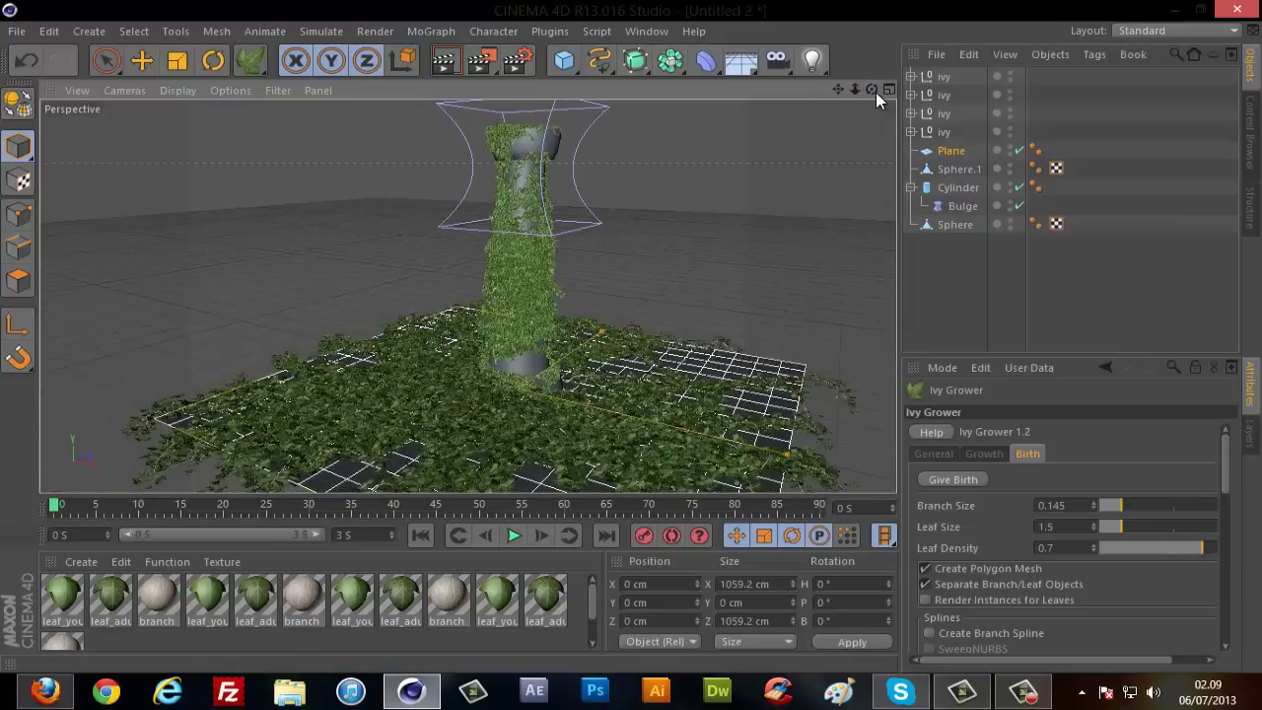
pyautogui.moveTo(871, 89); pyautogui.dragTo(631, 334)
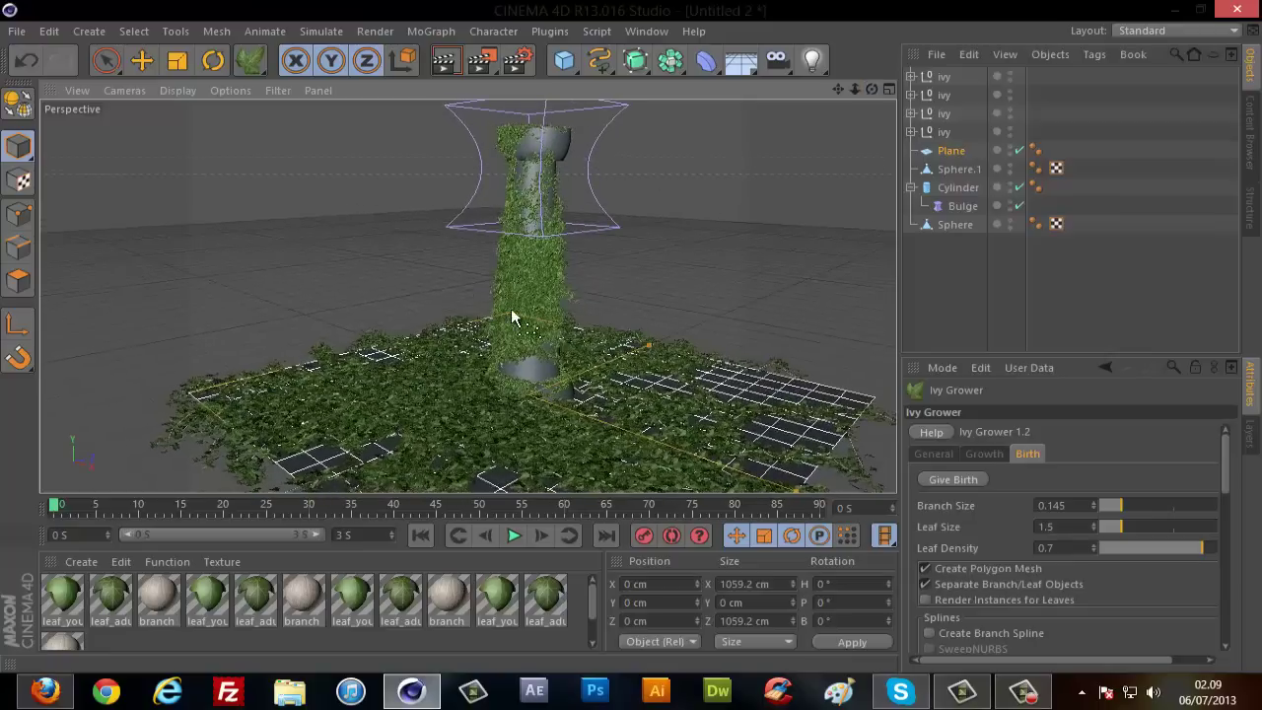
pyautogui.moveTo(631, 344)
pyautogui.mouseDown()
pyautogui.moveTo(855, 91)
pyautogui.moveTo(631, 336)
pyautogui.mouseUp()
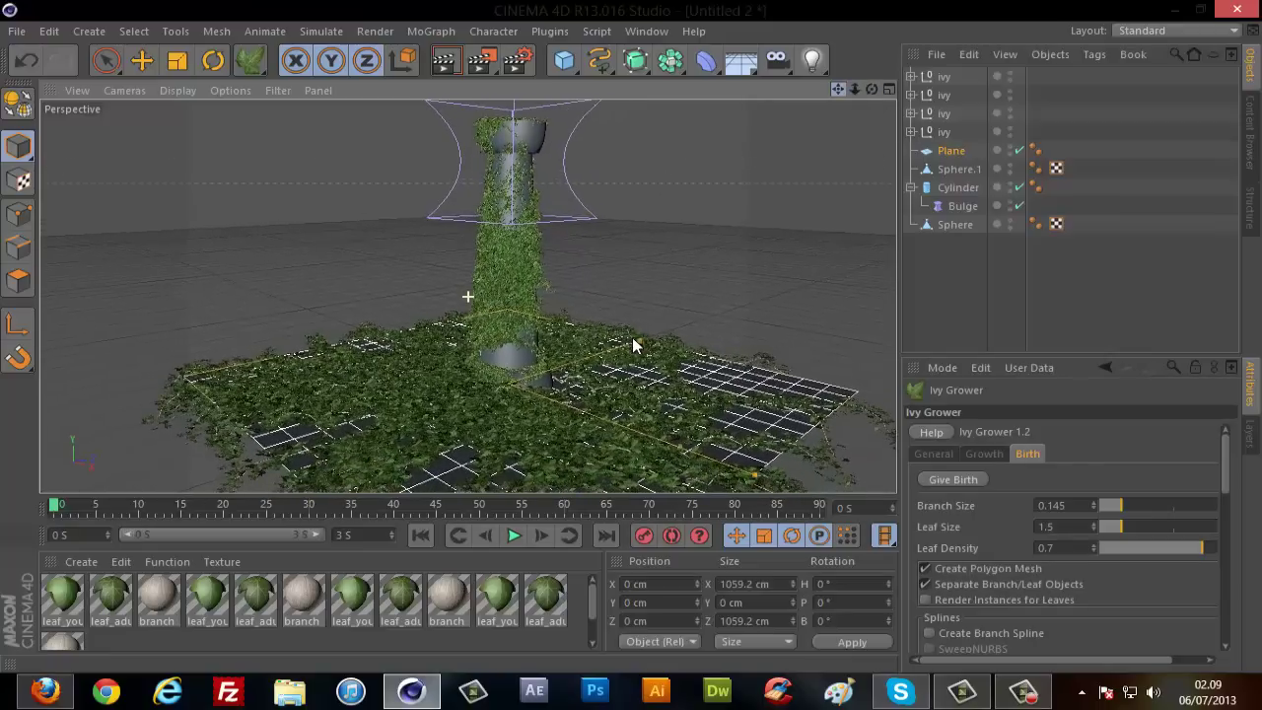
# Render a preview of the scene and bring up the list of light types.
pyautogui.click(446, 67)
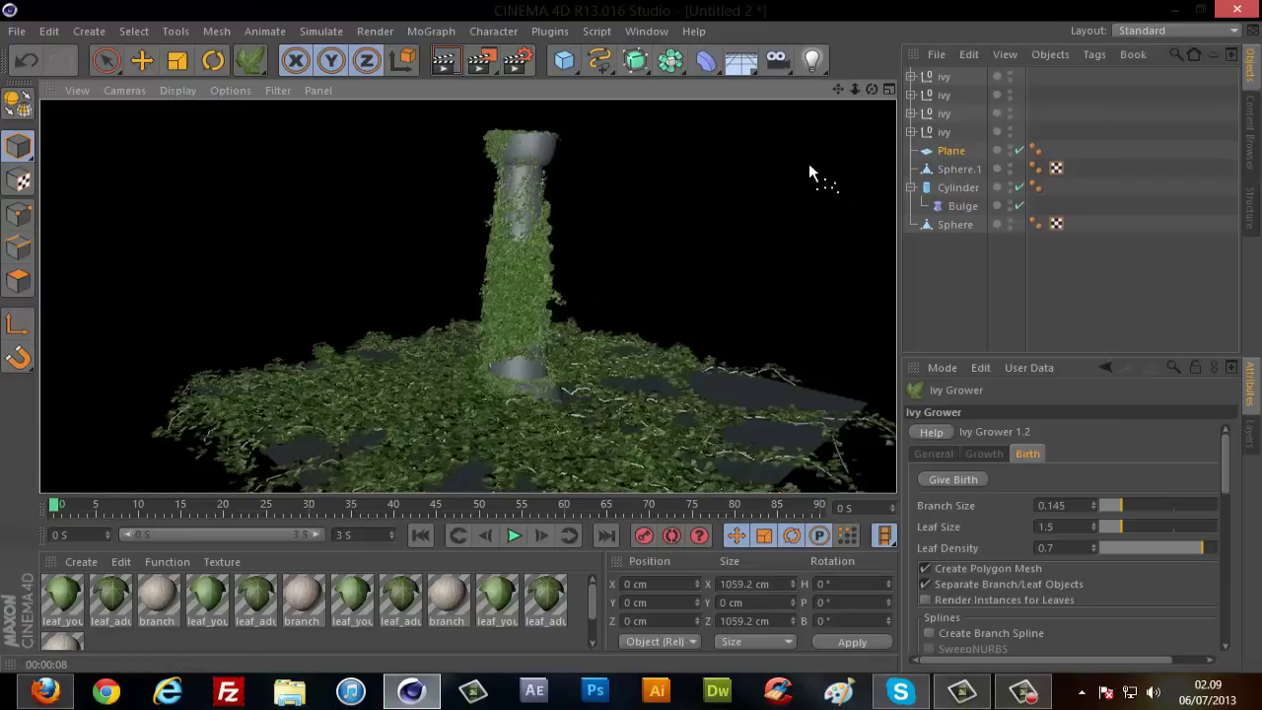
pyautogui.moveTo(874, 92); pyautogui.dragTo(871, 101)
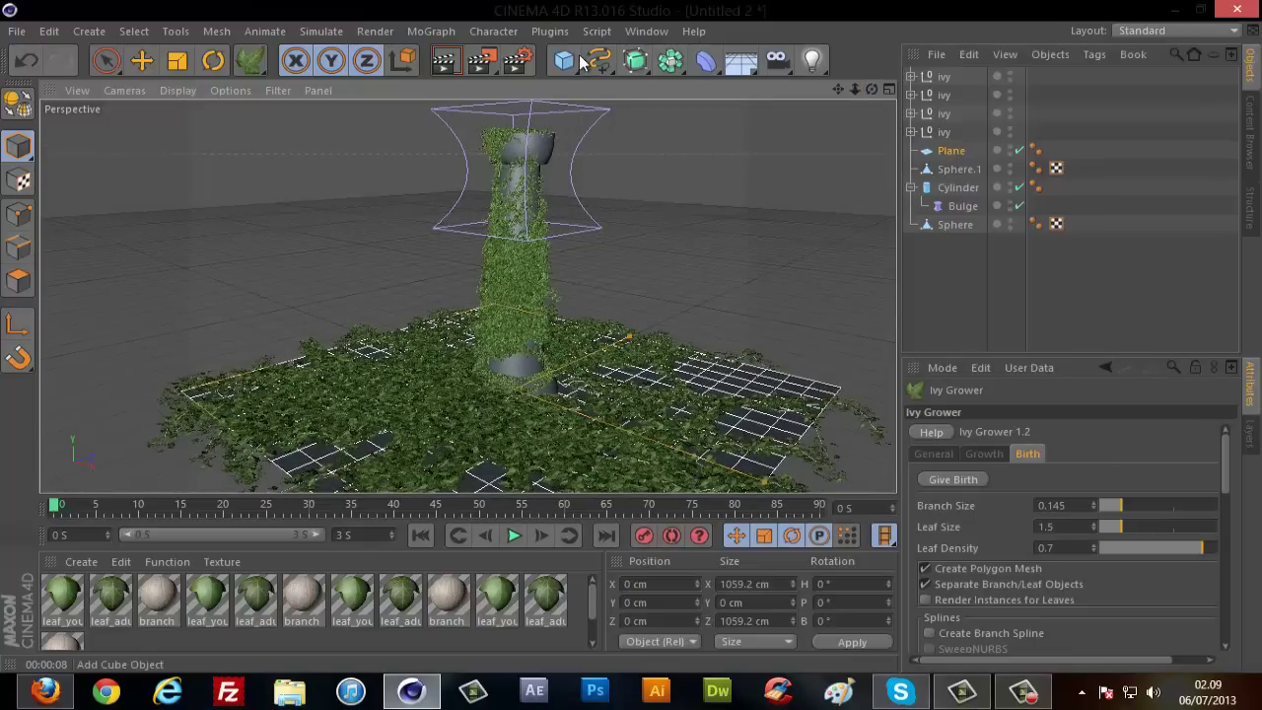
pyautogui.moveTo(815, 65); pyautogui.dragTo(887, 146)
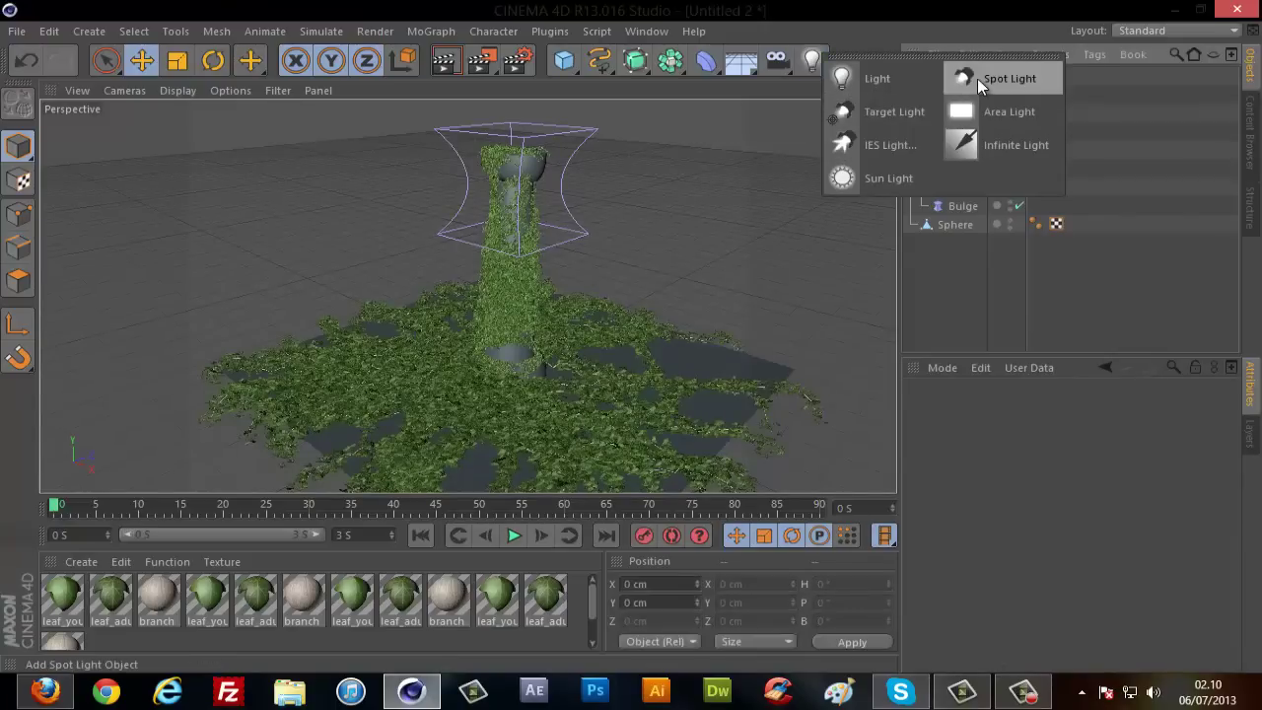
# Add a spot light and move it high above and to the upper left of the column.
pyautogui.click(1006, 79)
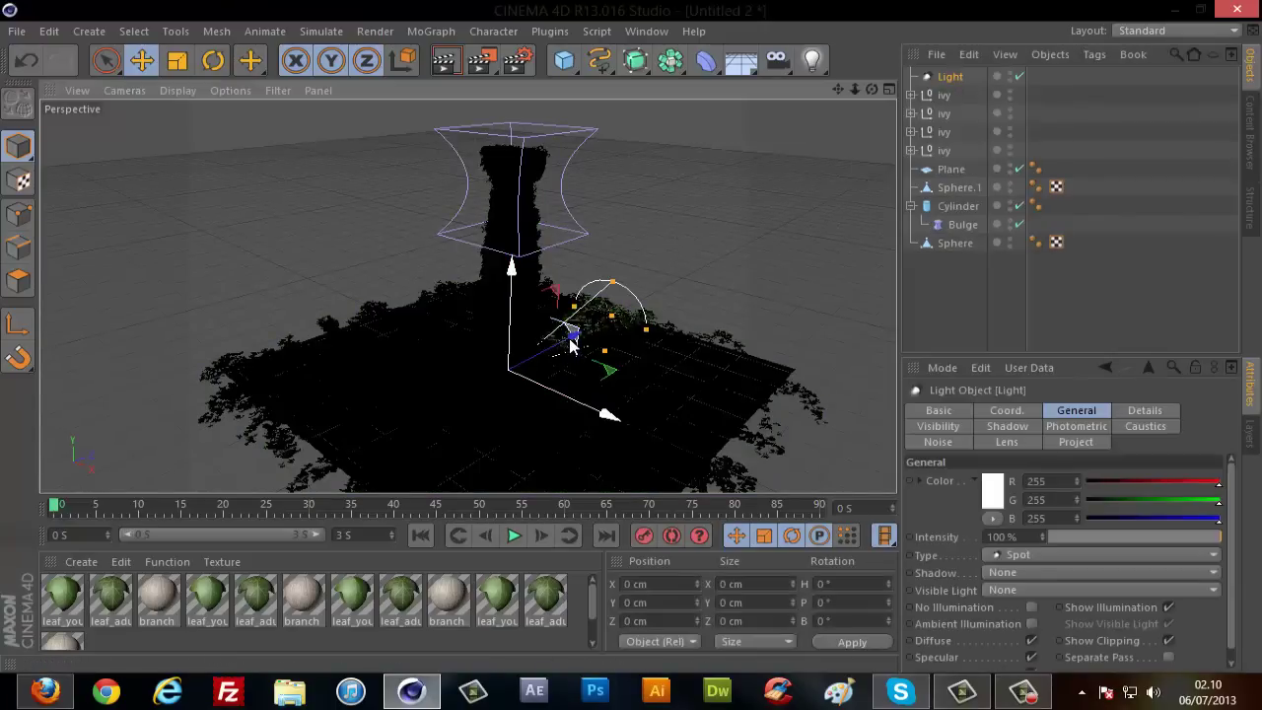
pyautogui.moveTo(559, 345)
pyautogui.mouseDown()
pyautogui.moveTo(417, 319)
pyautogui.moveTo(382, 104)
pyautogui.mouseUp()
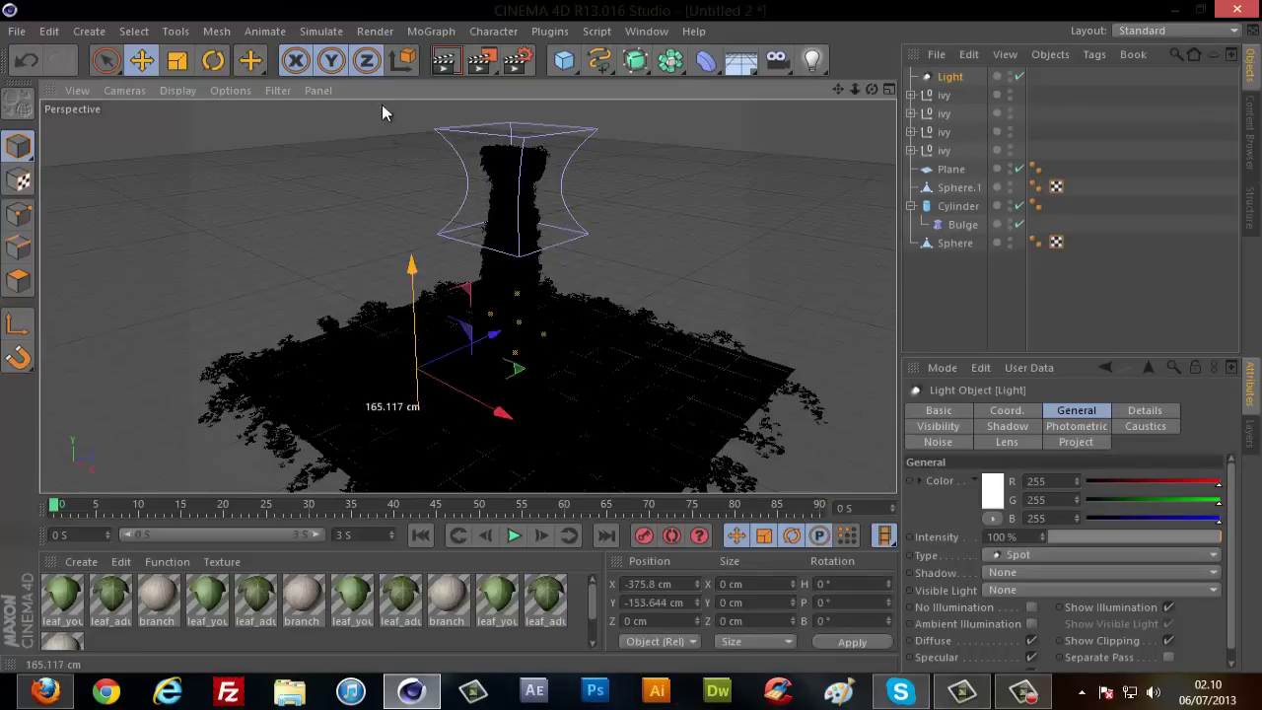
pyautogui.moveTo(488, 182)
pyautogui.mouseDown()
pyautogui.moveTo(273, 264)
pyautogui.moveTo(412, 266)
pyautogui.mouseUp()
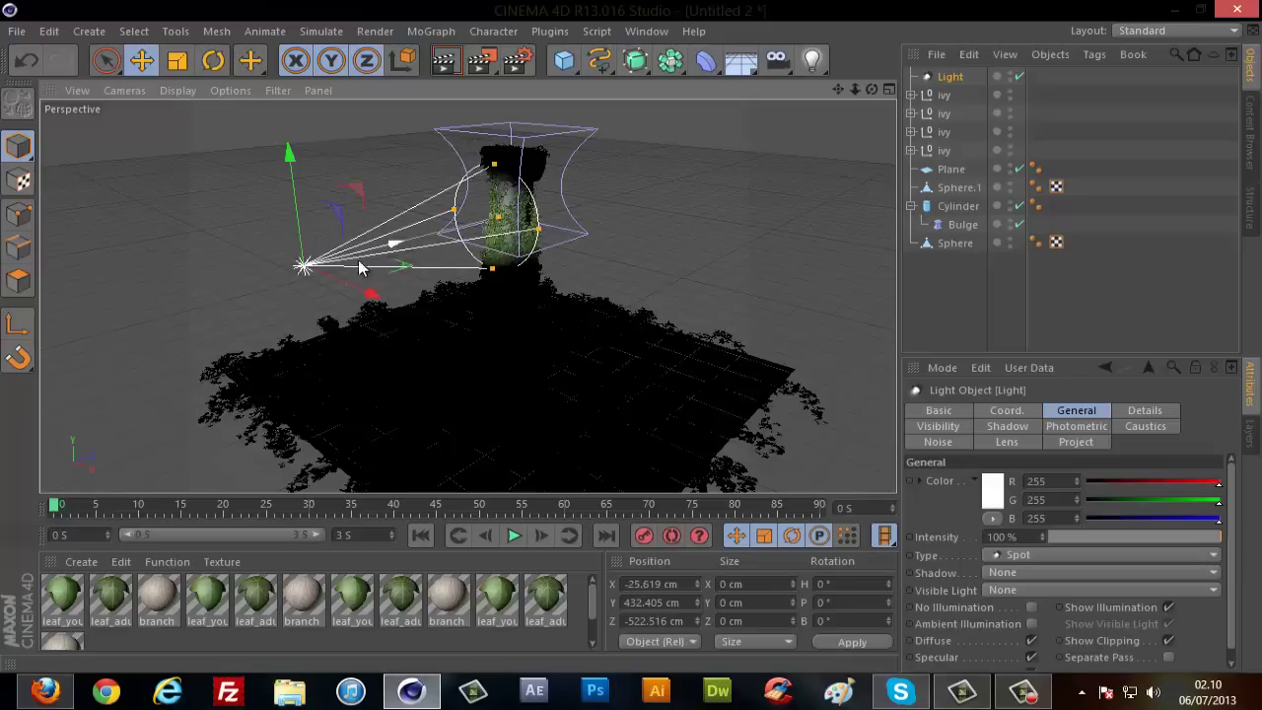
pyautogui.moveTo(365, 269); pyautogui.dragTo(266, 275)
pyautogui.moveTo(853, 91); pyautogui.dragTo(625, 333)
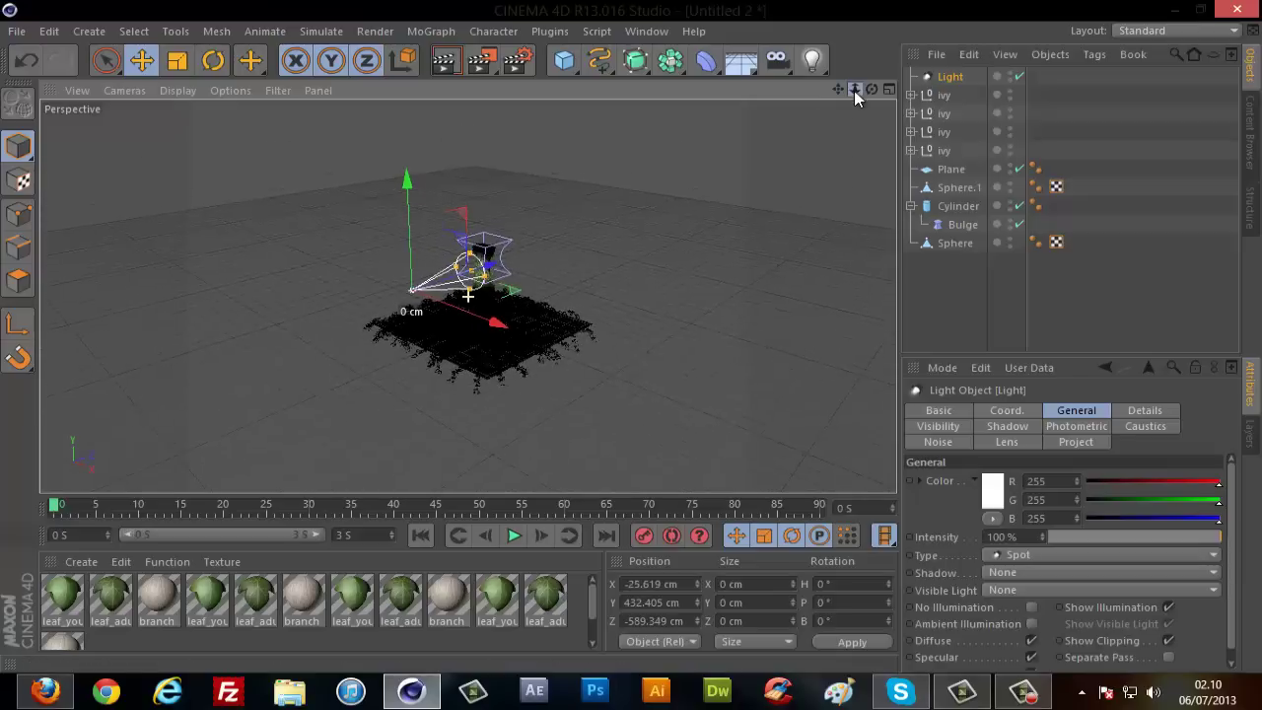
pyautogui.moveTo(487, 259)
pyautogui.mouseDown()
pyautogui.moveTo(169, 161)
pyautogui.moveTo(169, 119)
pyautogui.mouseUp()
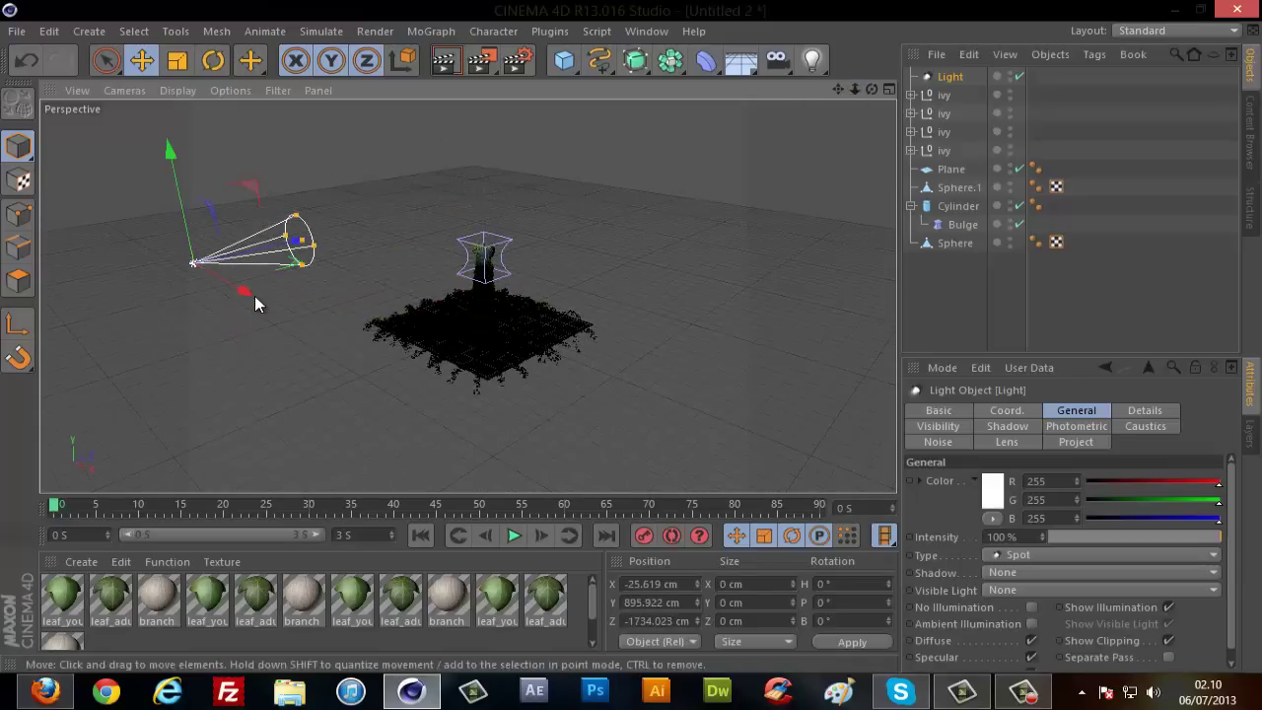
pyautogui.moveTo(255, 296); pyautogui.dragTo(242, 84)
# Rotate the spot light to aim down at the ivy column and nudge it back along its aim.
pyautogui.press('r')
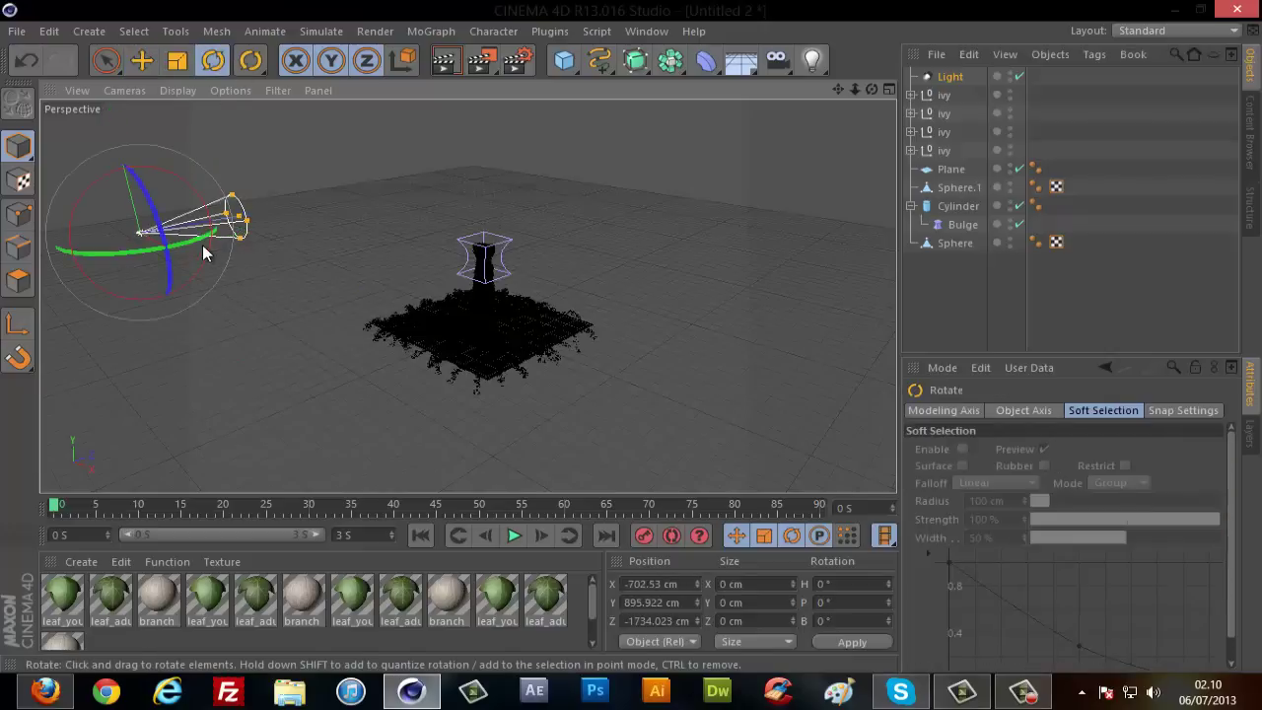
pyautogui.moveTo(202, 244); pyautogui.dragTo(175, 247)
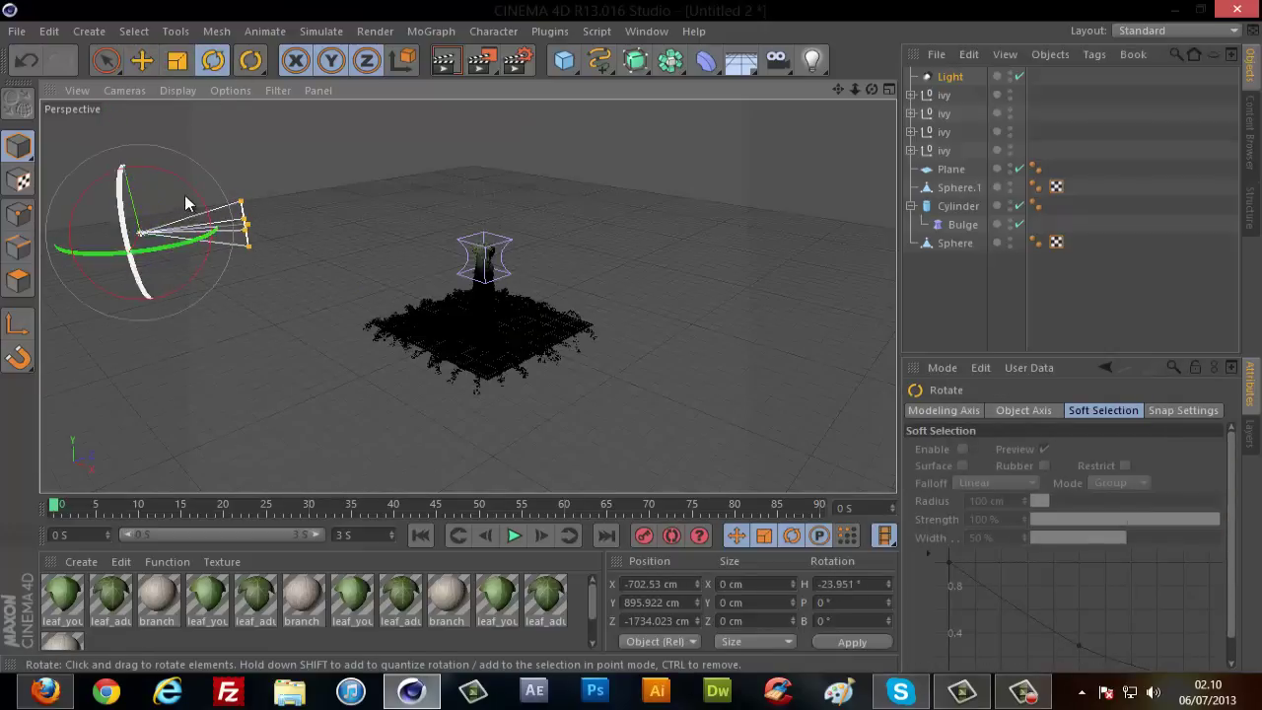
pyautogui.moveTo(186, 193); pyautogui.dragTo(207, 209)
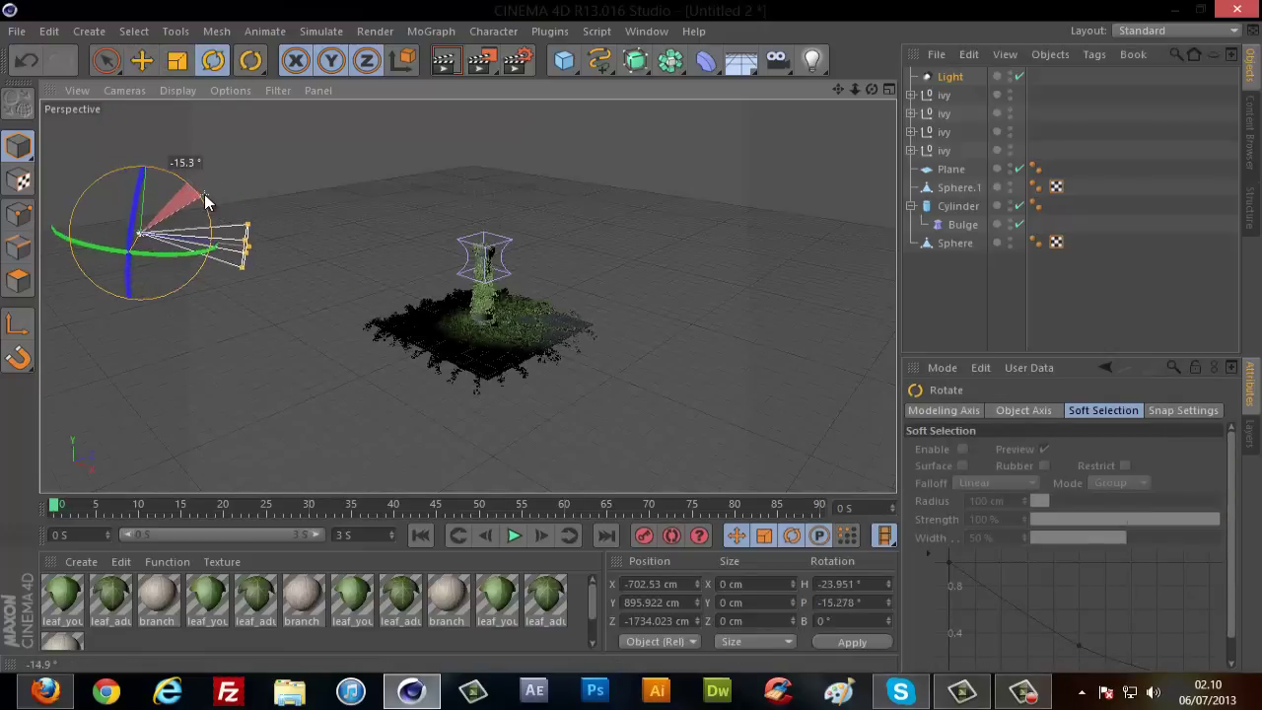
pyautogui.moveTo(149, 252); pyautogui.dragTo(151, 252)
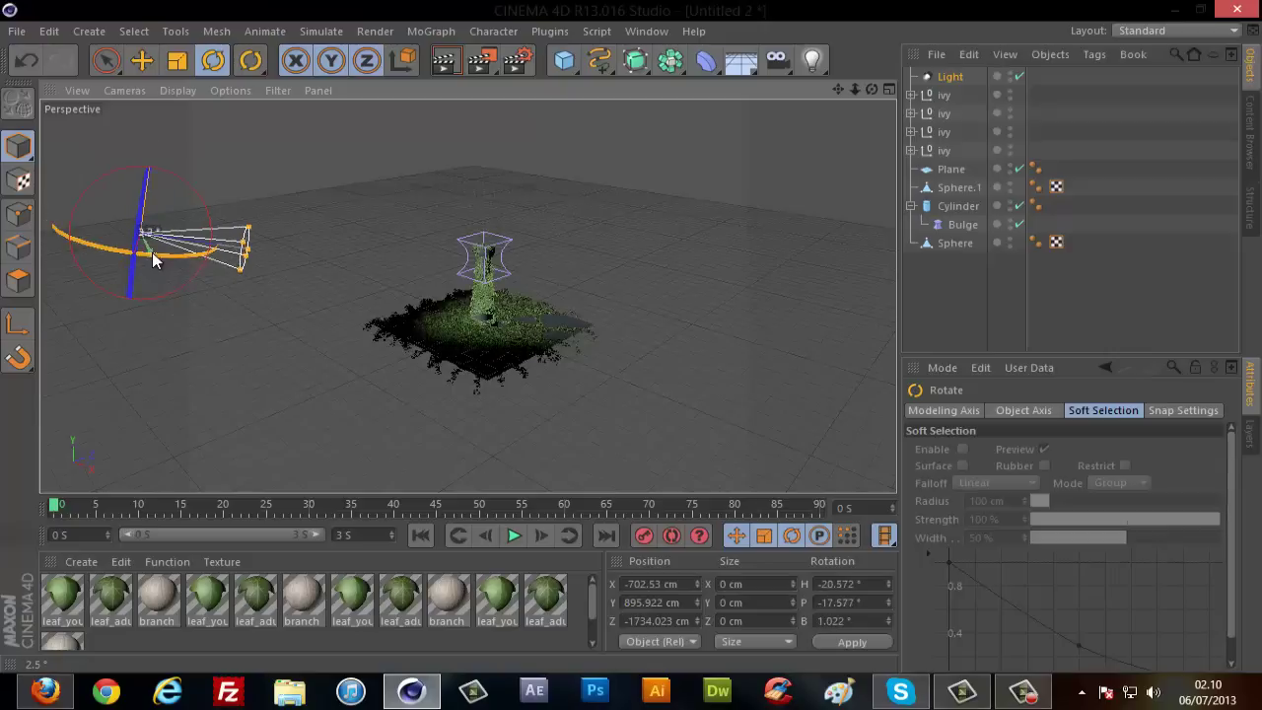
pyautogui.moveTo(191, 186)
pyautogui.mouseDown()
pyautogui.moveTo(192, 197)
pyautogui.moveTo(188, 169)
pyautogui.mouseUp()
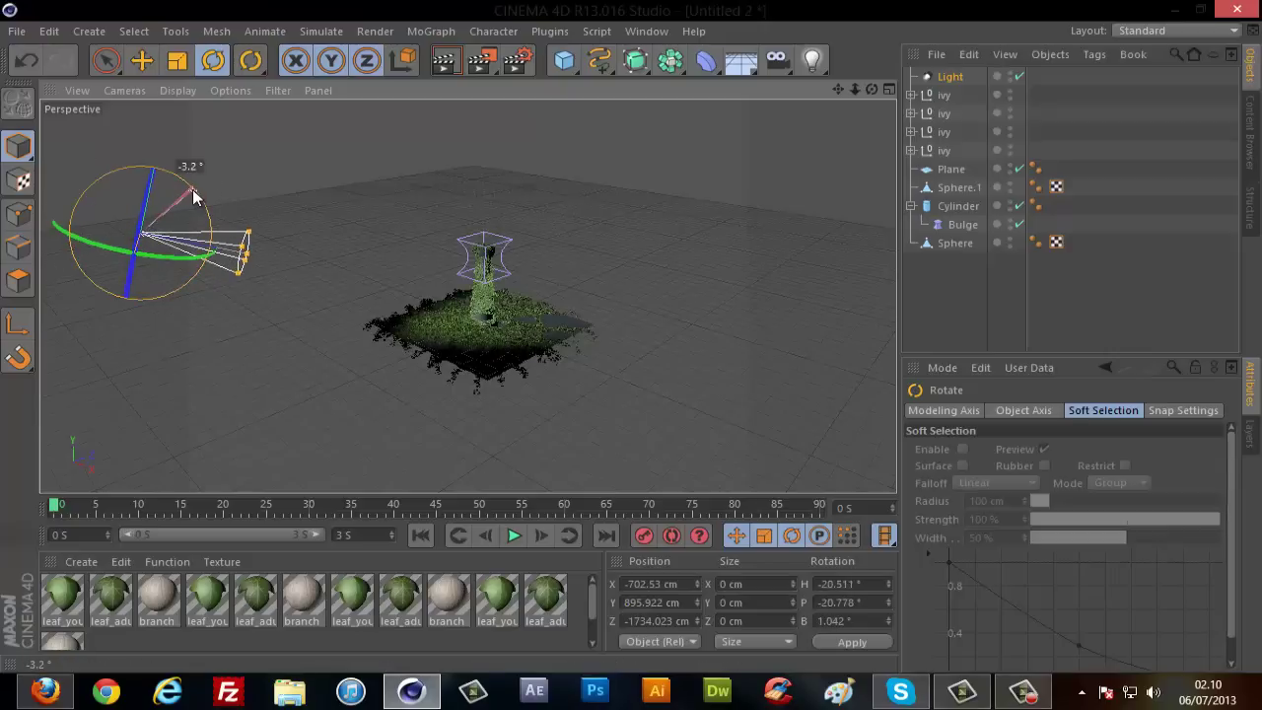
pyautogui.click(141, 61)
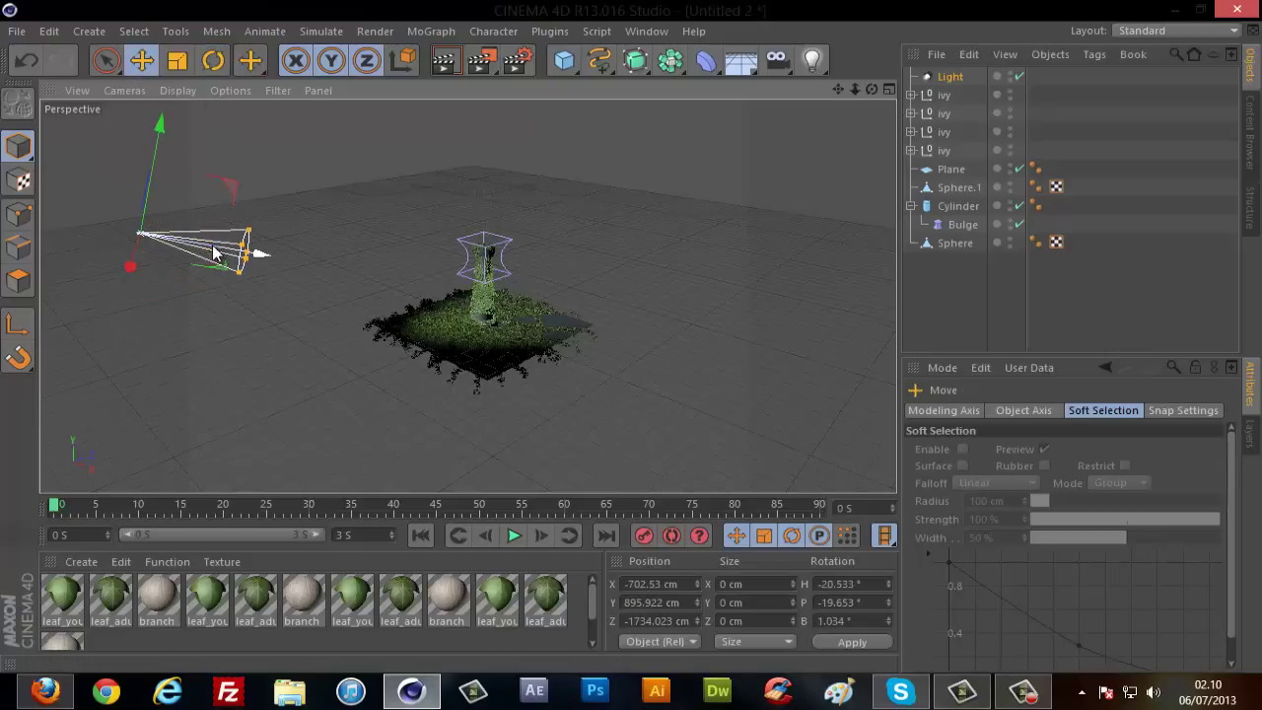
pyautogui.moveTo(246, 251); pyautogui.dragTo(177, 258)
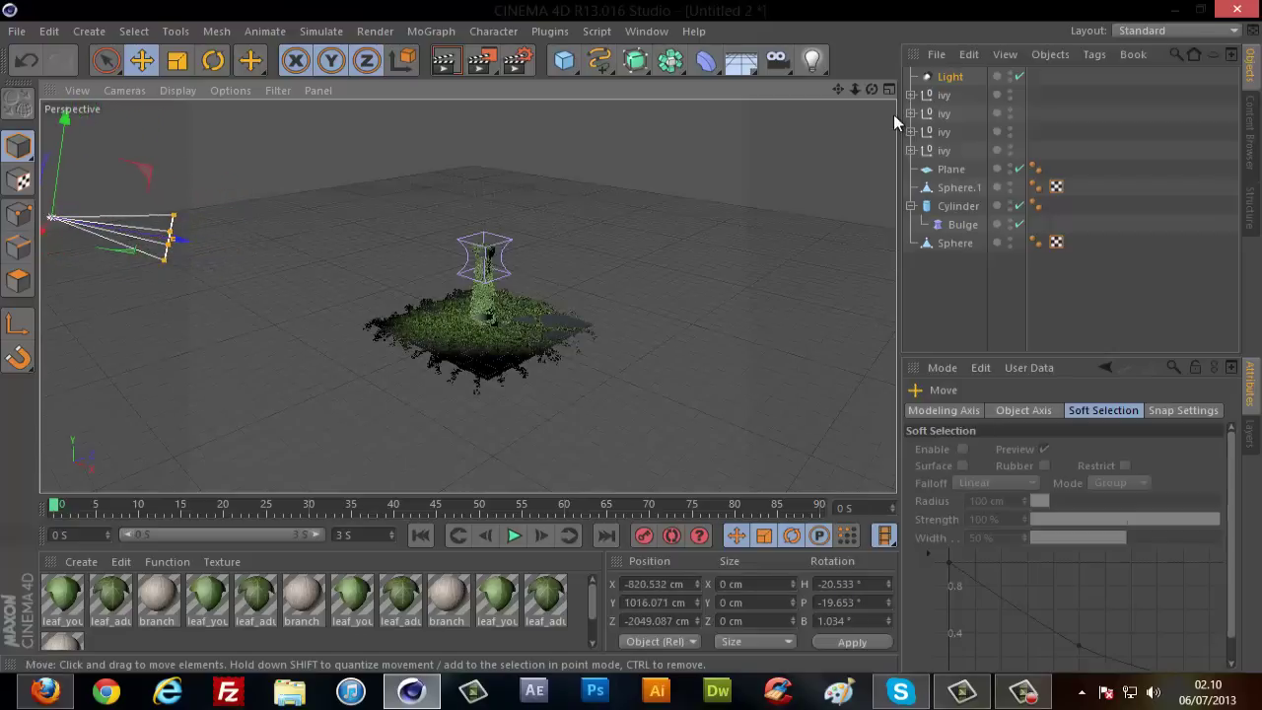
pyautogui.moveTo(871, 89); pyautogui.dragTo(631, 336)
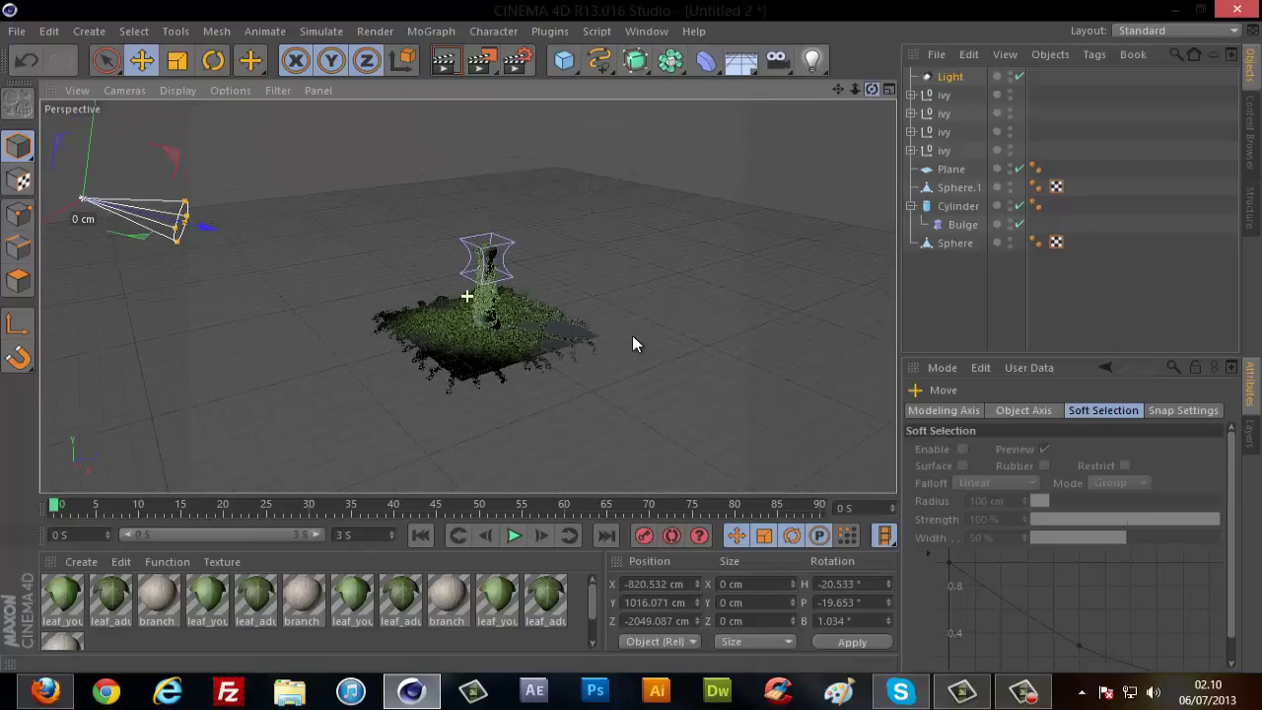
# Give the spot light soft shadow maps and volumetric visible light.
pyautogui.click(950, 76)
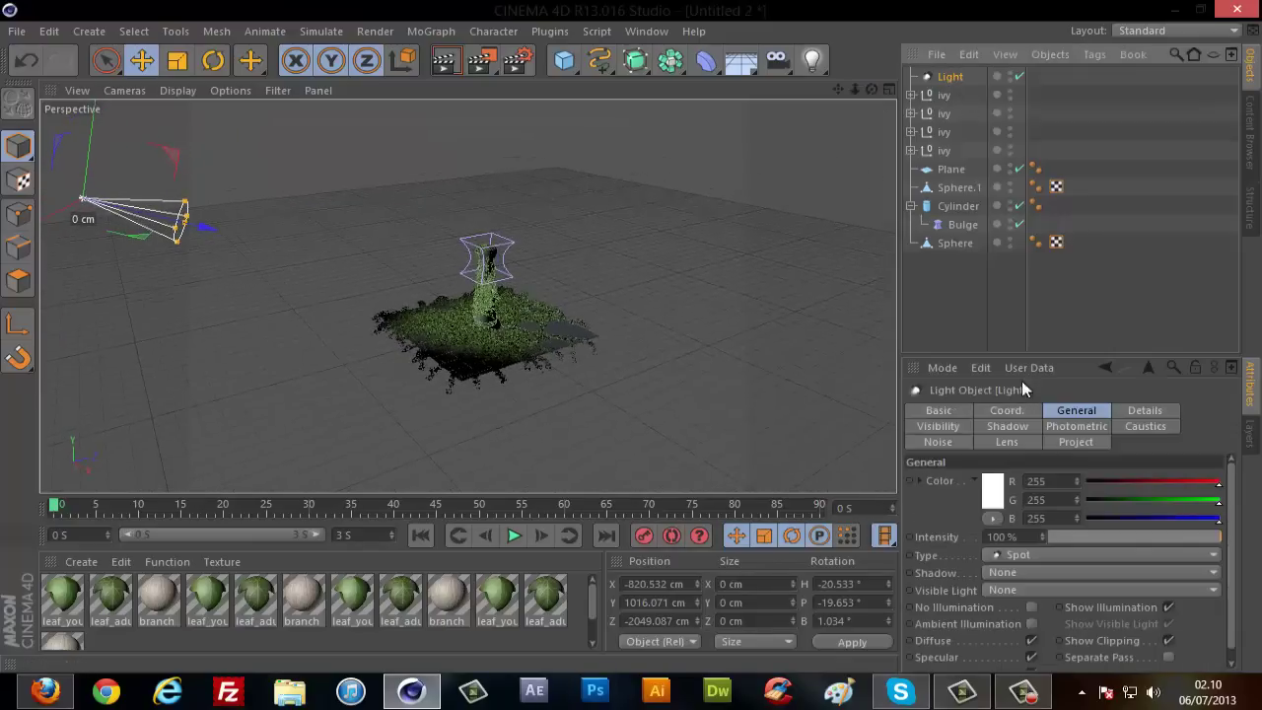
pyautogui.click(1021, 573)
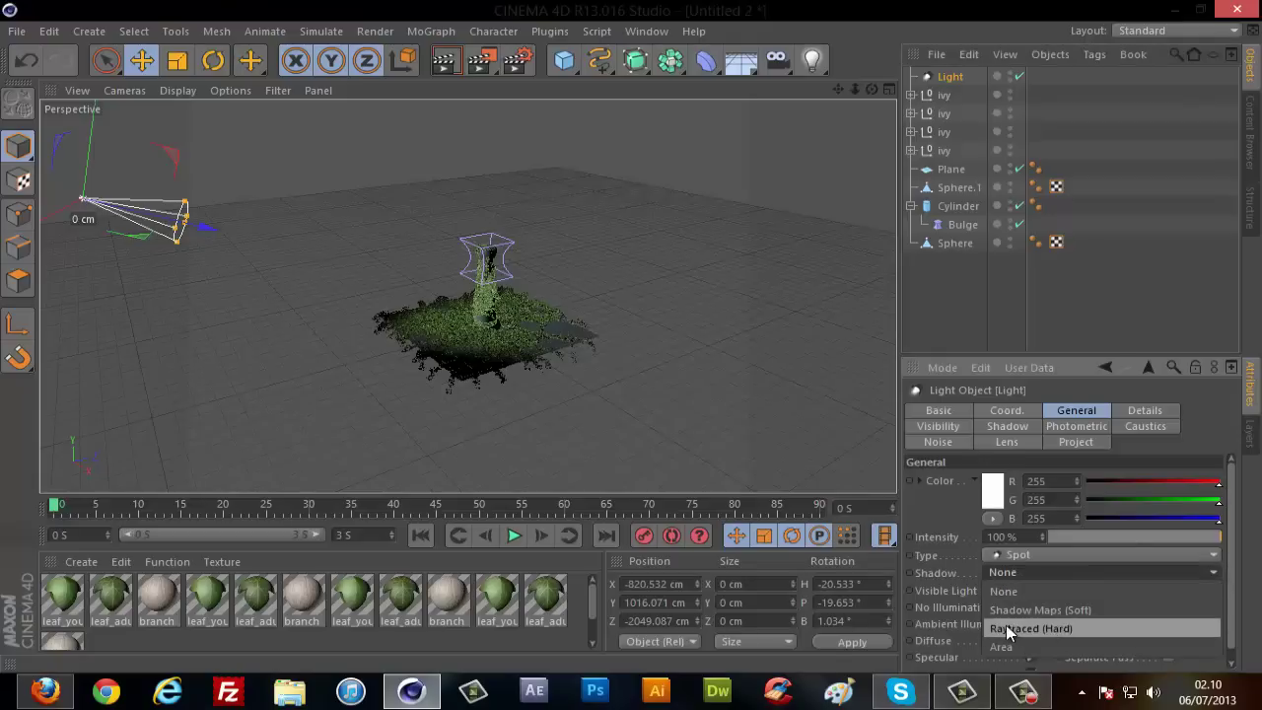
pyautogui.click(1027, 613)
pyautogui.click(1030, 589)
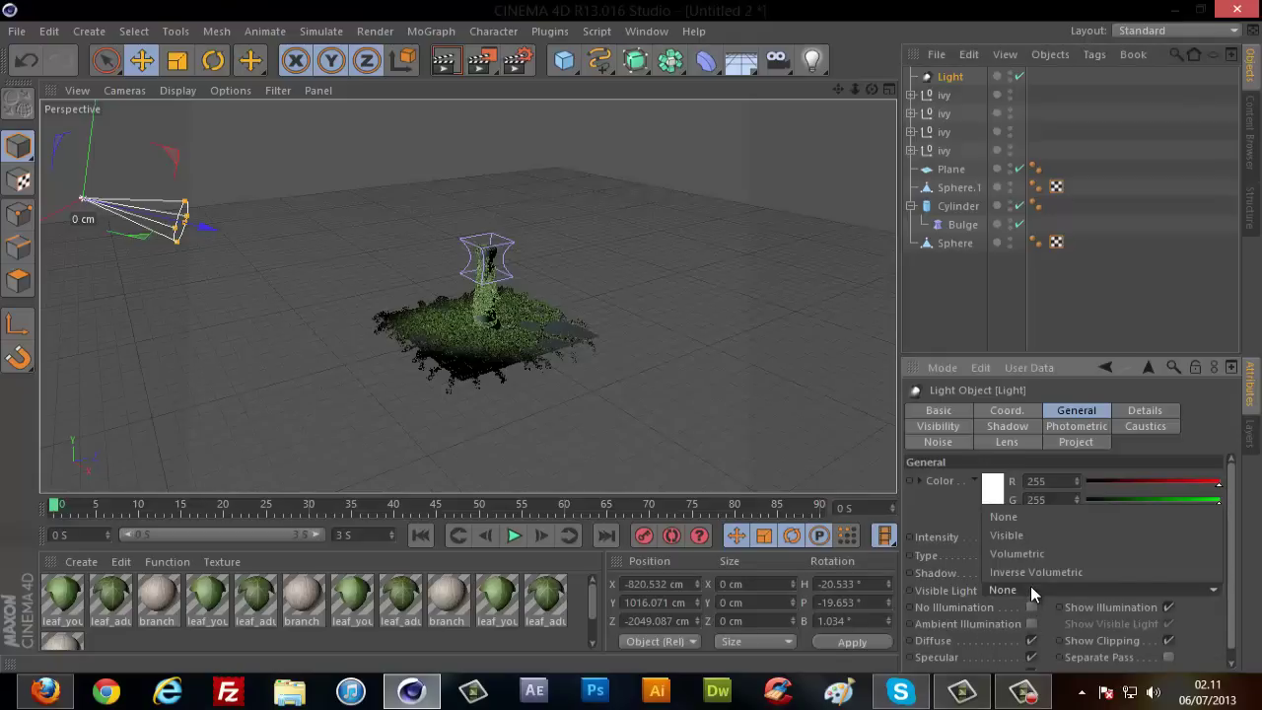
pyautogui.click(1021, 556)
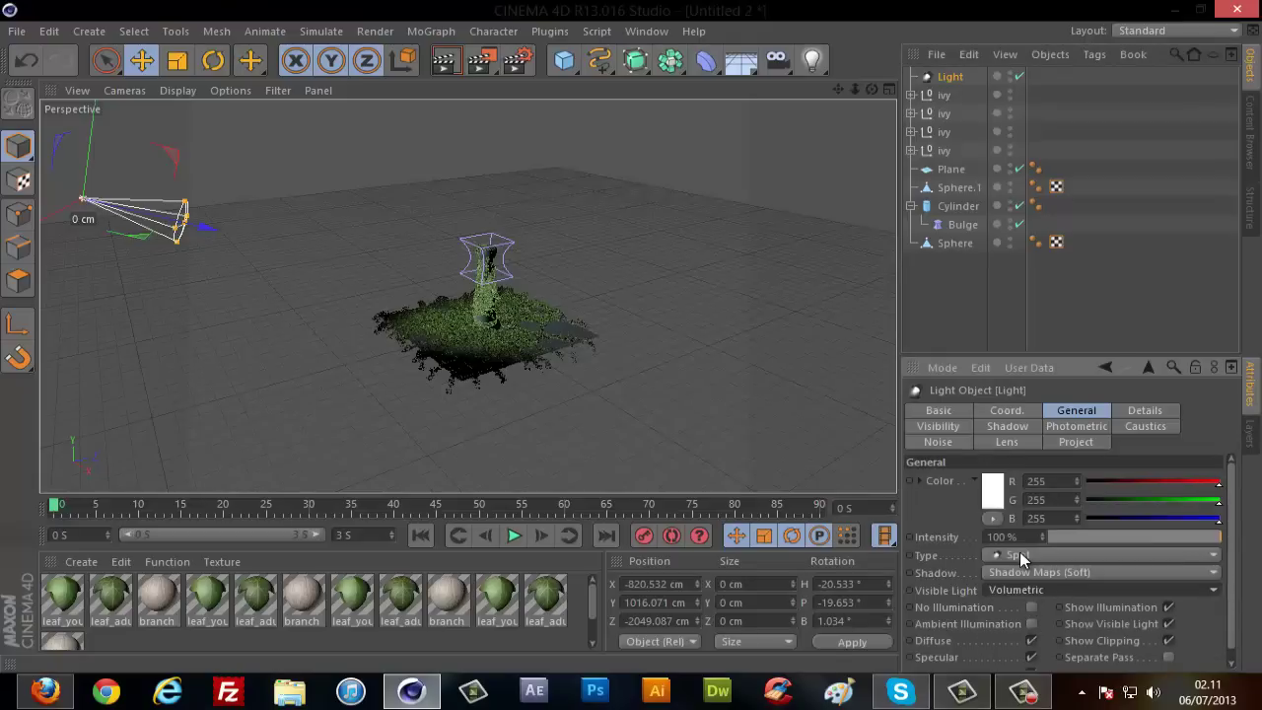
# Browse the light's Shadow, General, Caustics and Photometric settings, ending on the cone-angle Details.
pyautogui.click(1017, 430)
pyautogui.click(1077, 411)
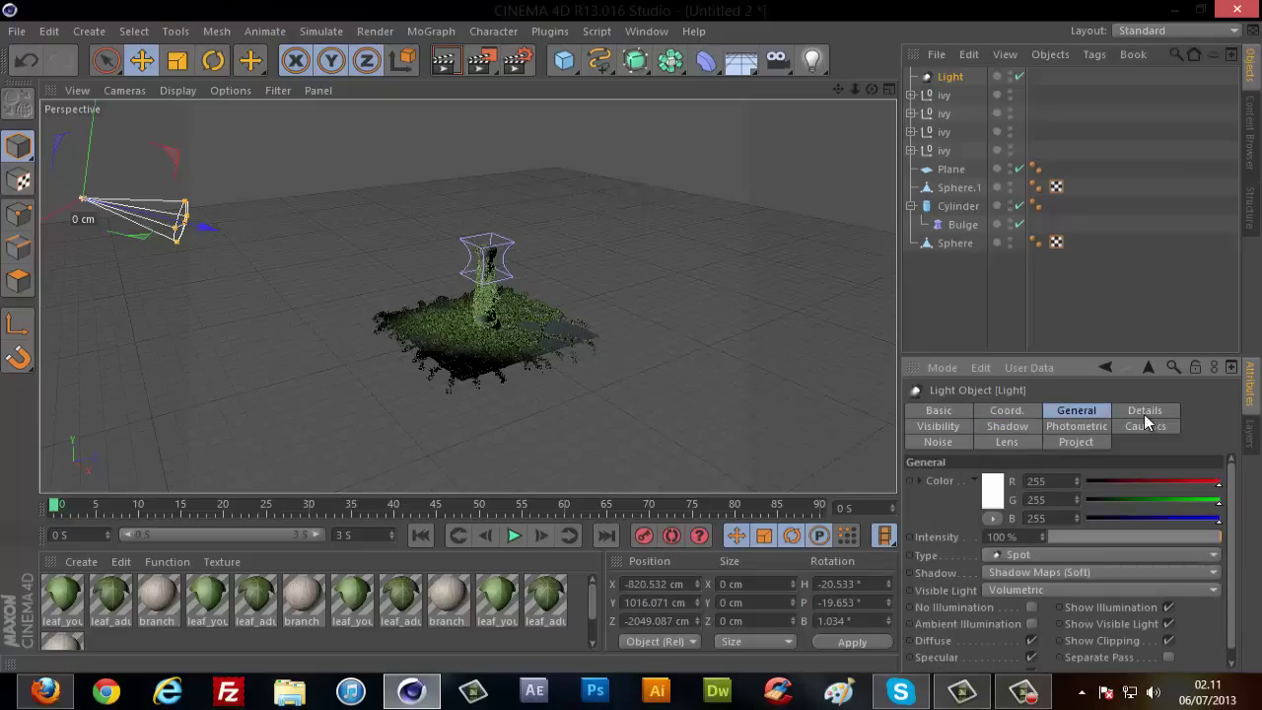
pyautogui.click(1143, 414)
pyautogui.click(1139, 426)
pyautogui.click(1077, 426)
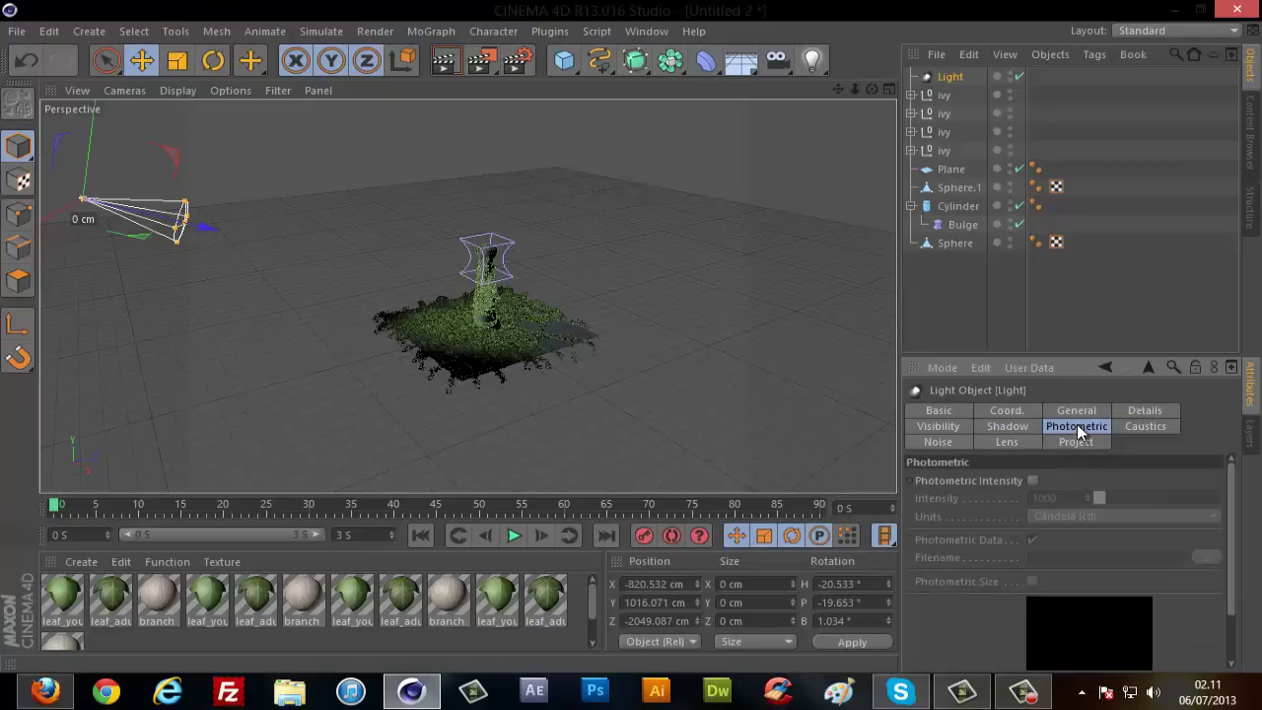
pyautogui.click(1145, 412)
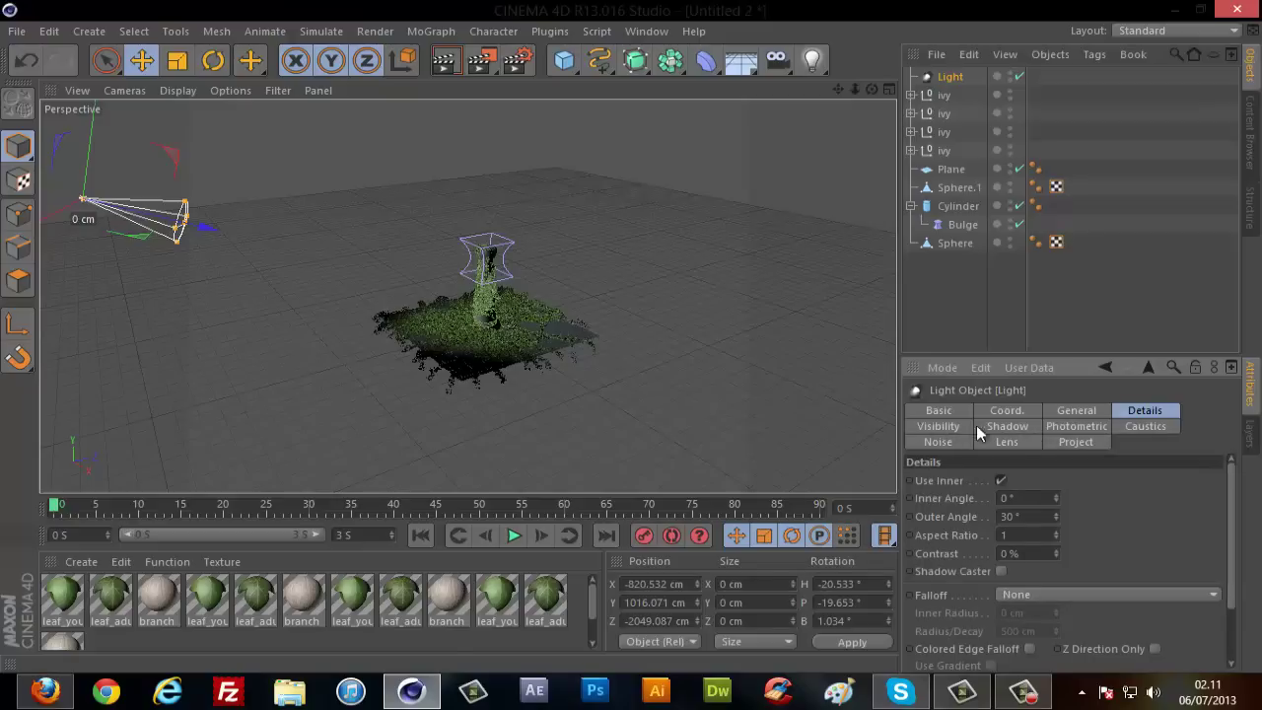
pyautogui.scroll(2, 187, 227)
pyautogui.scroll(1, 183, 226)
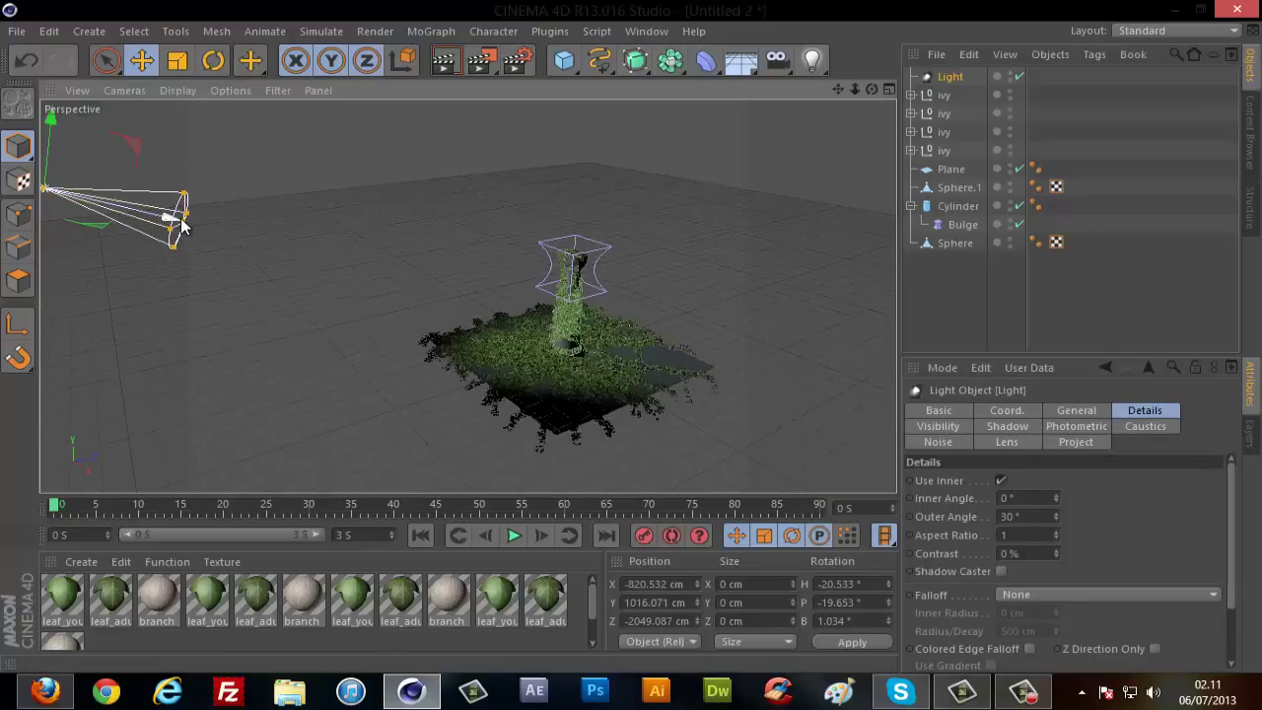
# Stretch the spot cone far past the column and narrow its Outer Angle to 20.872°.
pyautogui.moveTo(201, 226)
pyautogui.mouseDown()
pyautogui.moveTo(860, 322)
pyautogui.moveTo(641, 343)
pyautogui.mouseUp()
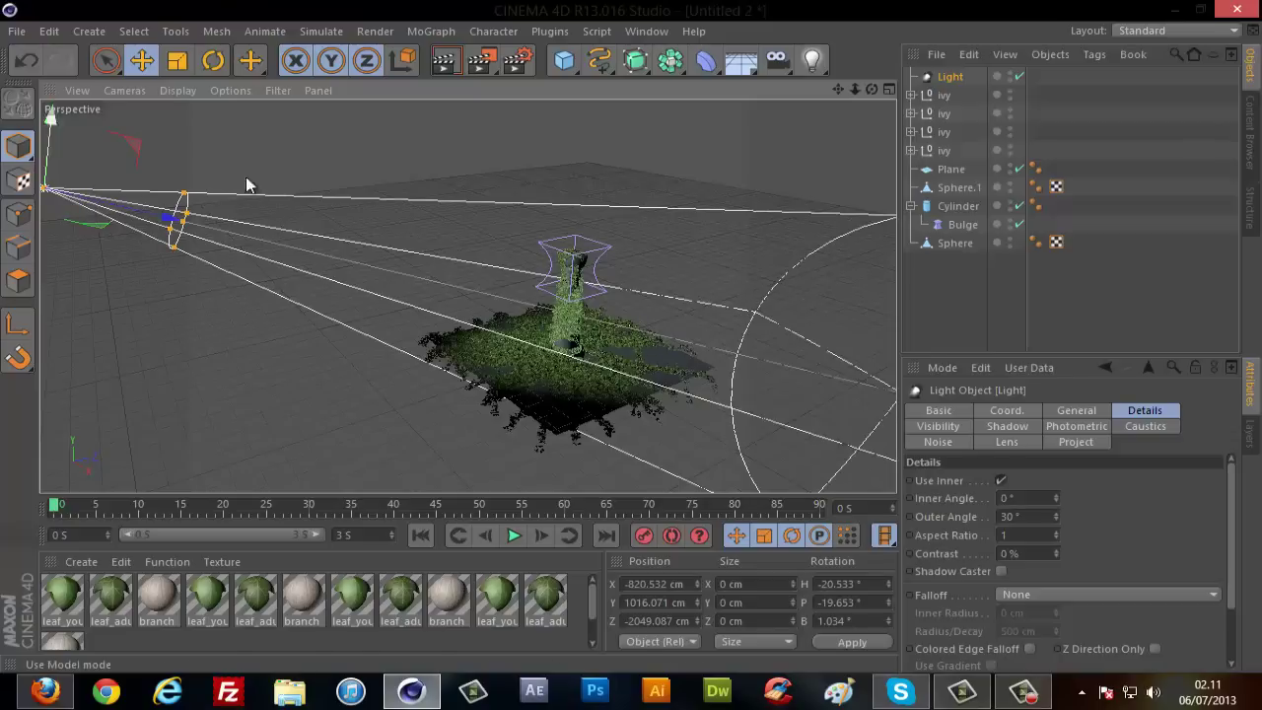
pyautogui.moveTo(281, 232); pyautogui.dragTo(760, 298)
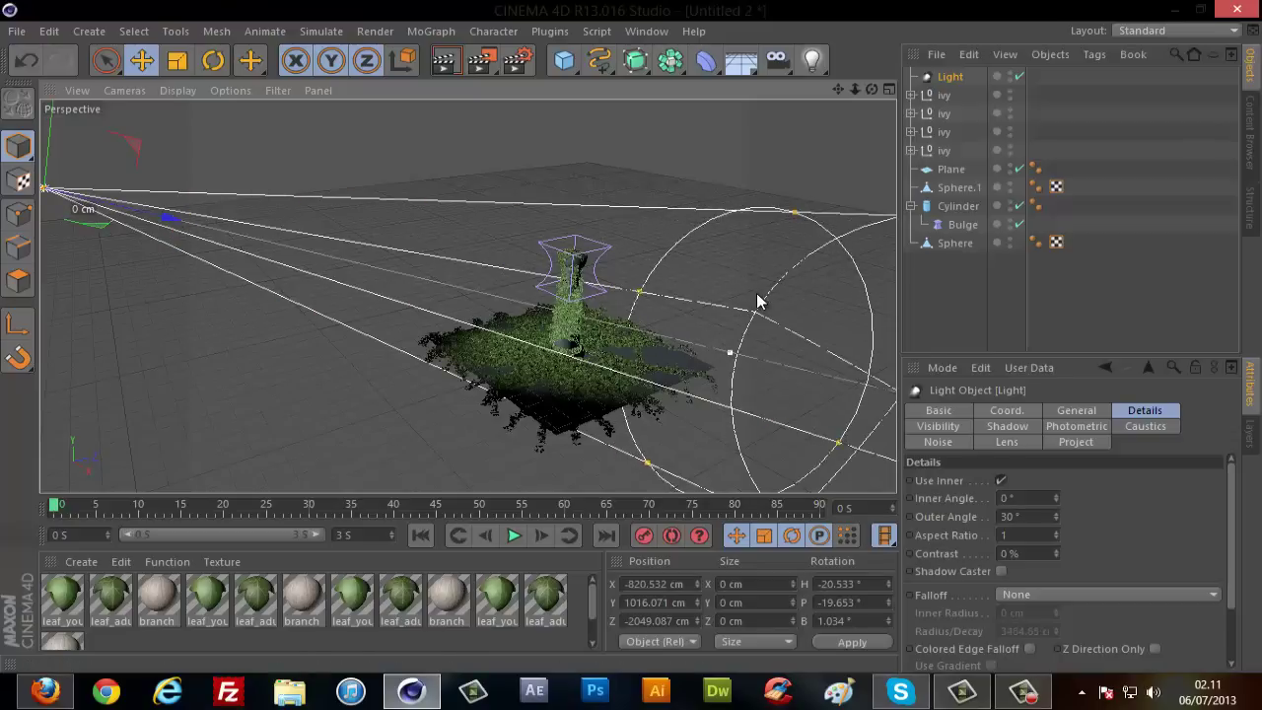
pyautogui.moveTo(810, 214); pyautogui.dragTo(809, 261)
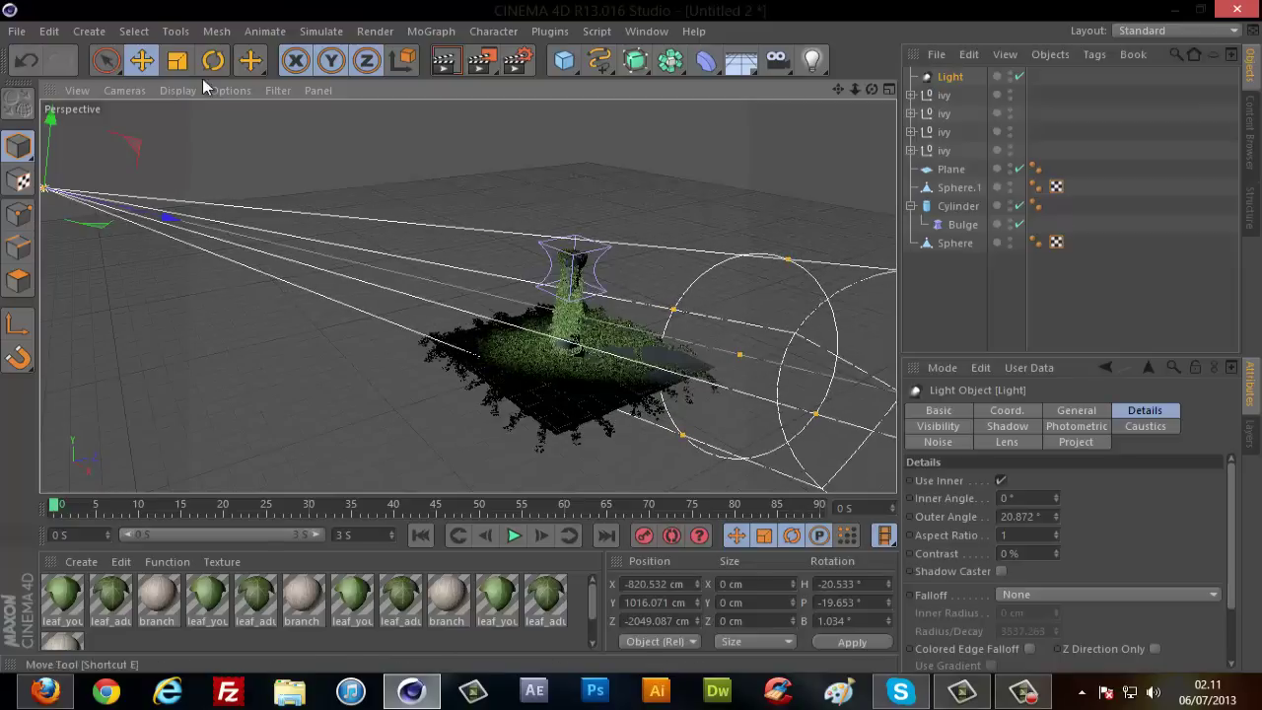
pyautogui.click(213, 60)
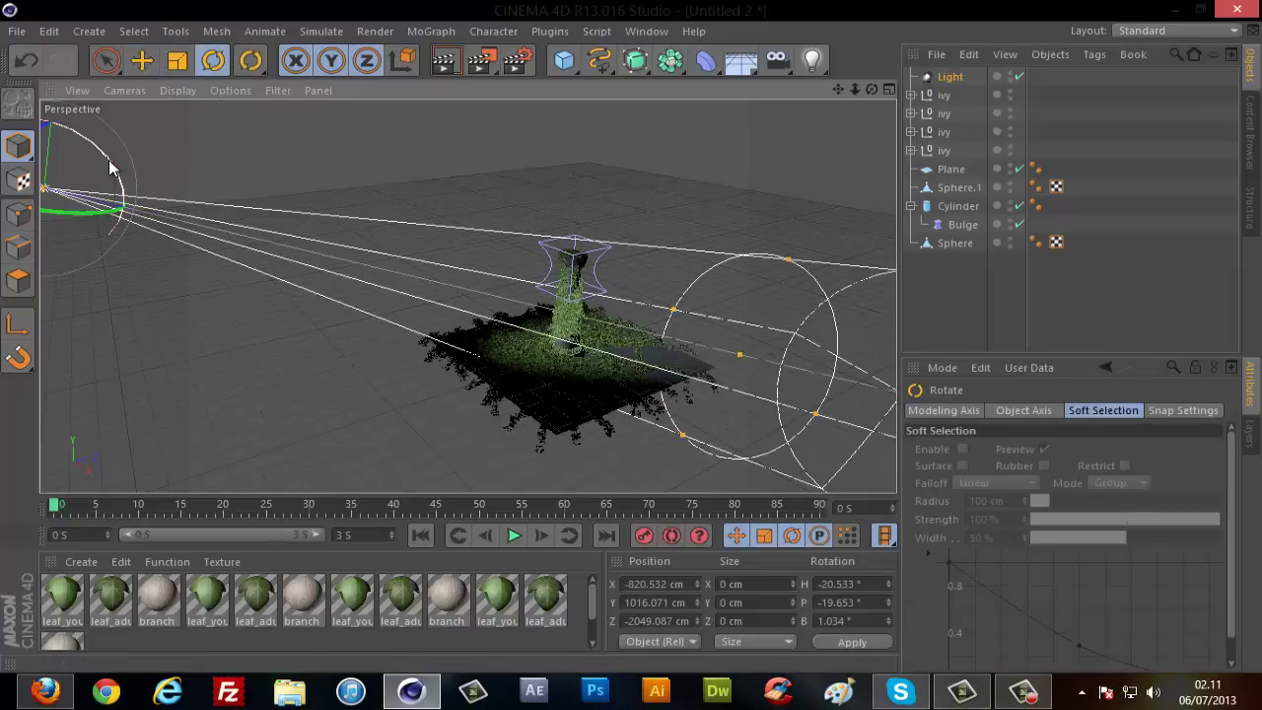
# Tilt the spot light to H −20.527°, P −19.938°, B 1.036° so its cone centres on the column.
pyautogui.moveTo(112, 170); pyautogui.dragTo(112, 161)
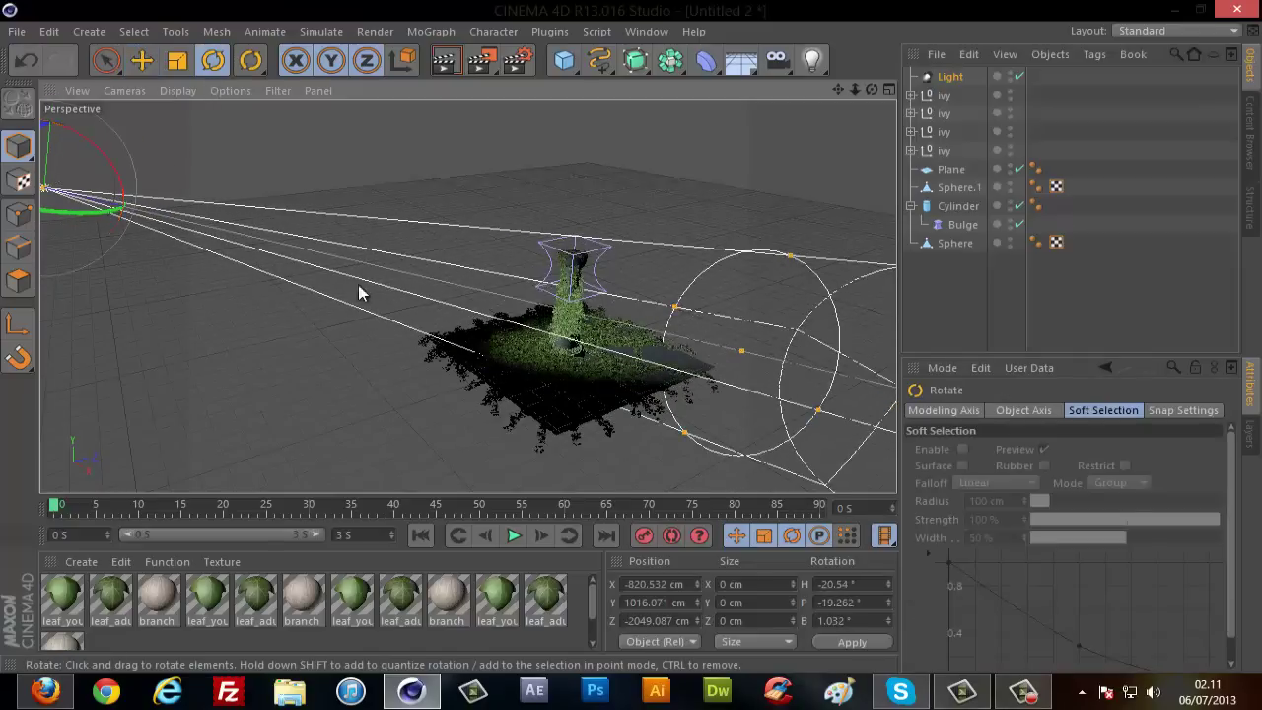
pyautogui.moveTo(821, 416); pyautogui.dragTo(833, 435)
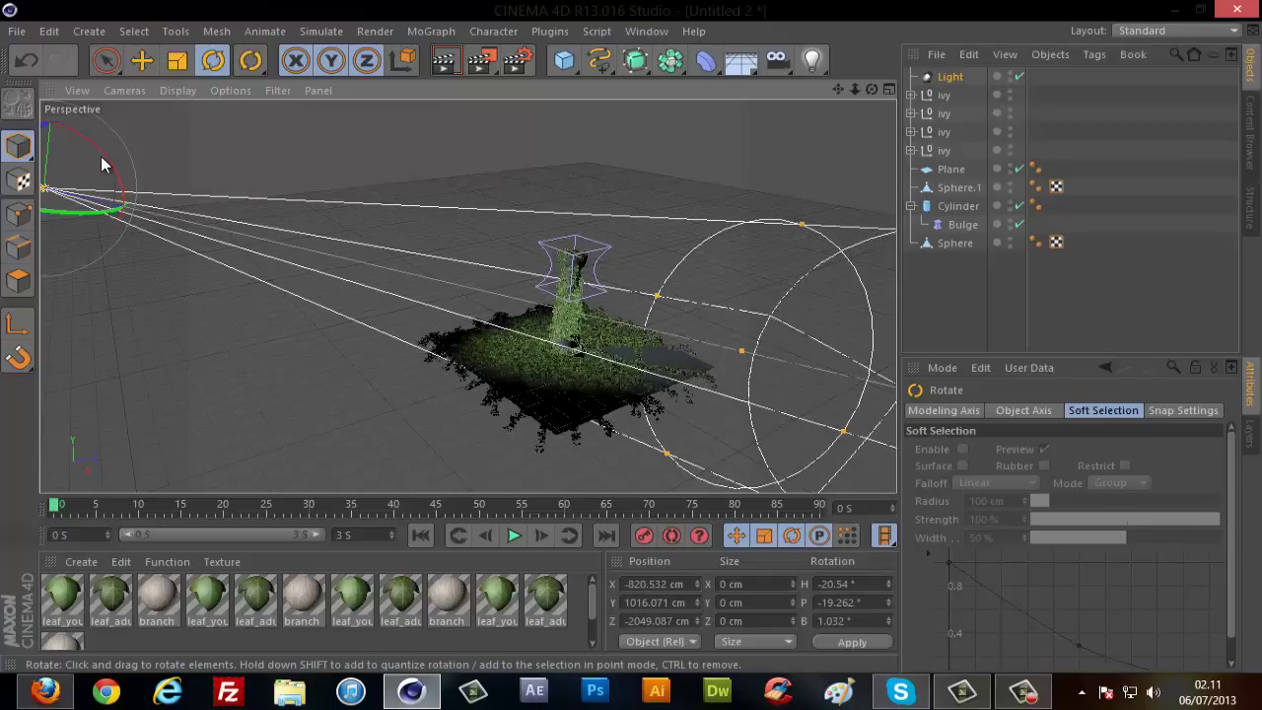
pyautogui.moveTo(105, 164); pyautogui.dragTo(108, 166)
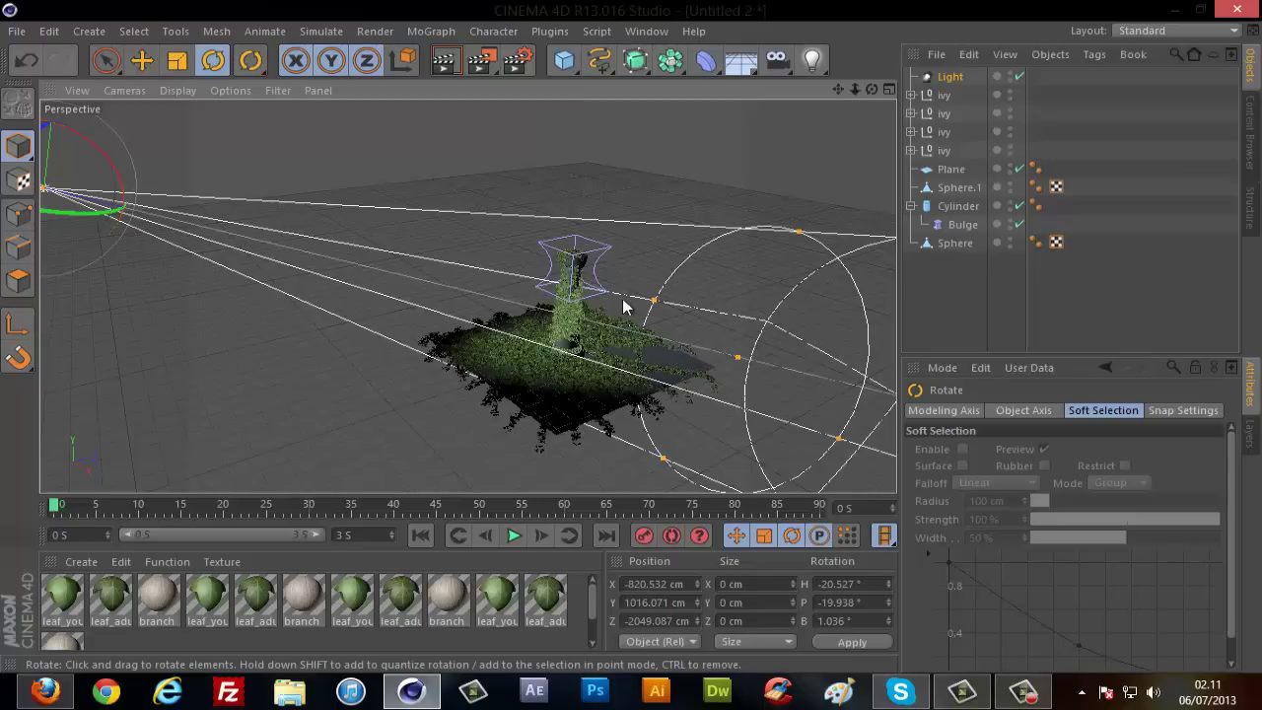
pyautogui.moveTo(874, 89); pyautogui.dragTo(630, 336)
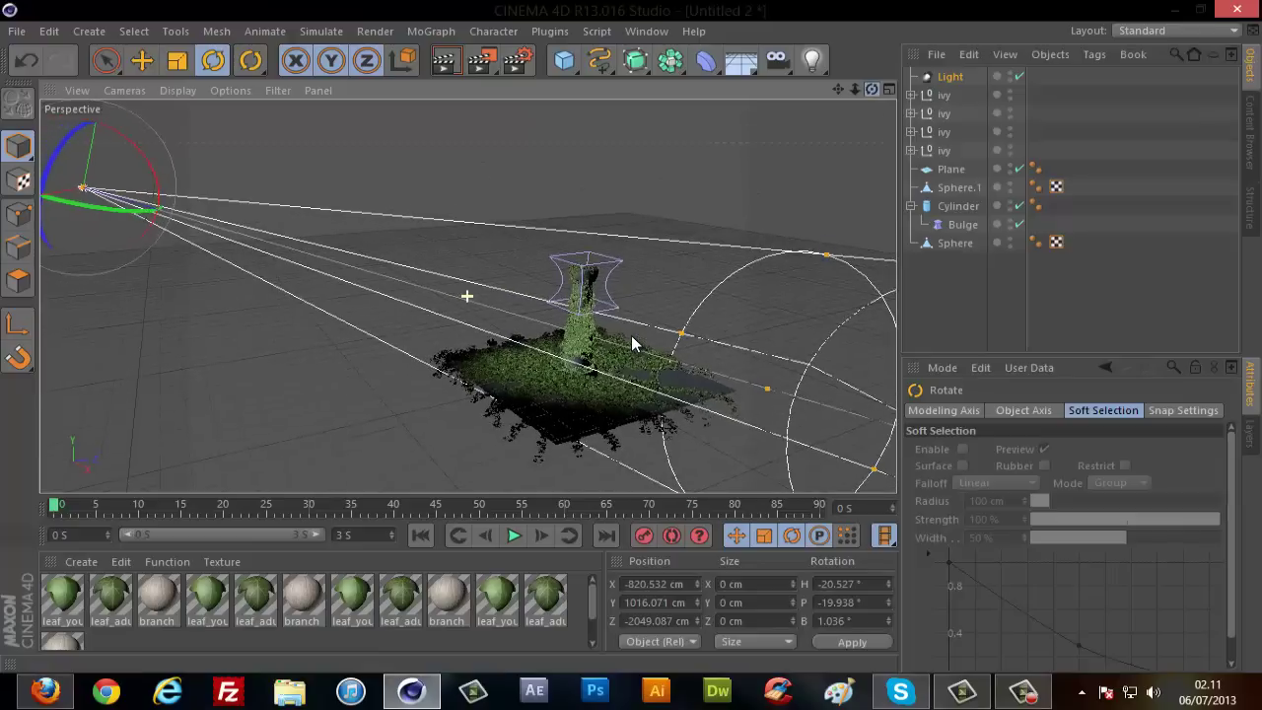
pyautogui.moveTo(860, 92); pyautogui.dragTo(630, 336)
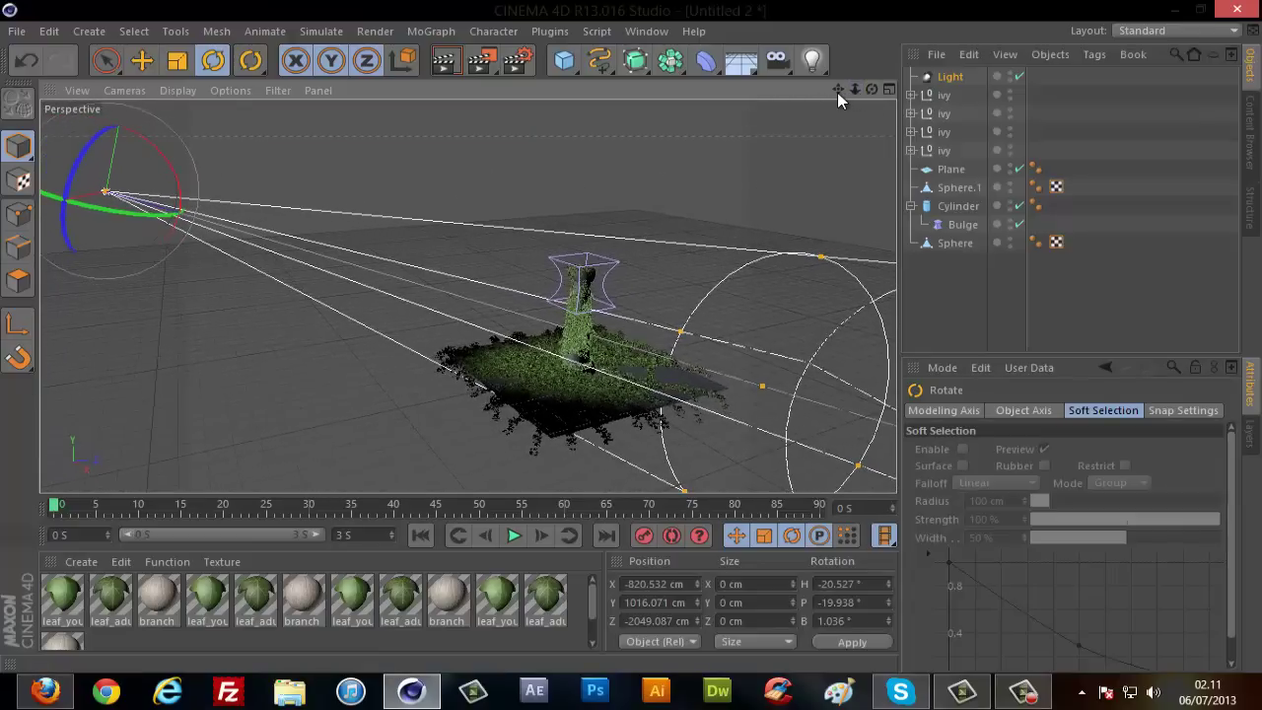
pyautogui.moveTo(837, 90); pyautogui.dragTo(631, 345)
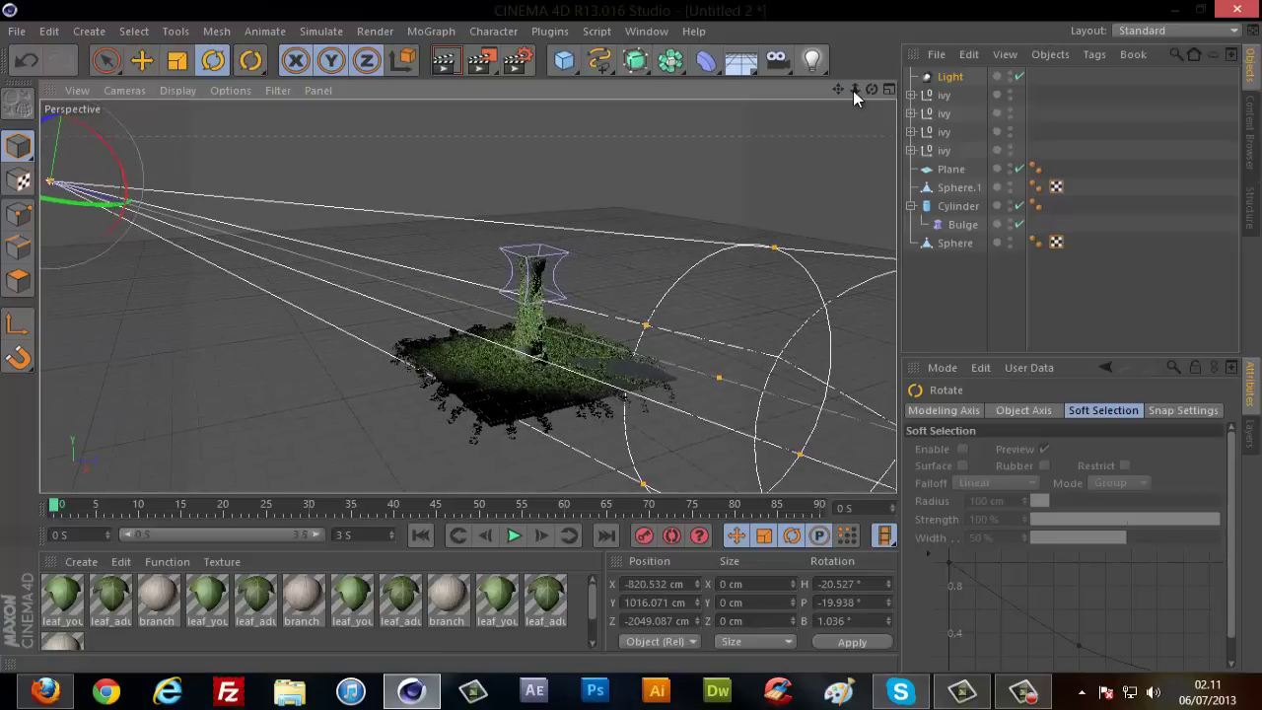
pyautogui.moveTo(860, 92); pyautogui.dragTo(467, 293)
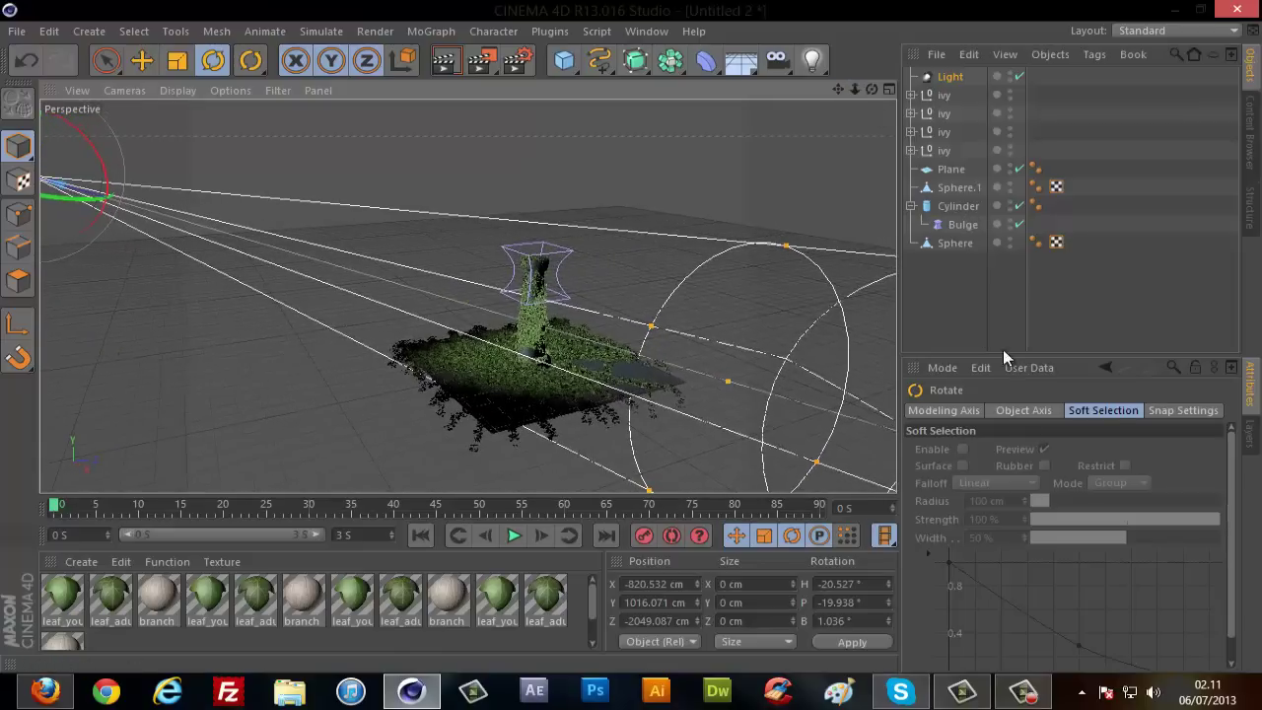
# Review the spot light's General settings, keeping Volumetric visible light.
pyautogui.click(948, 77)
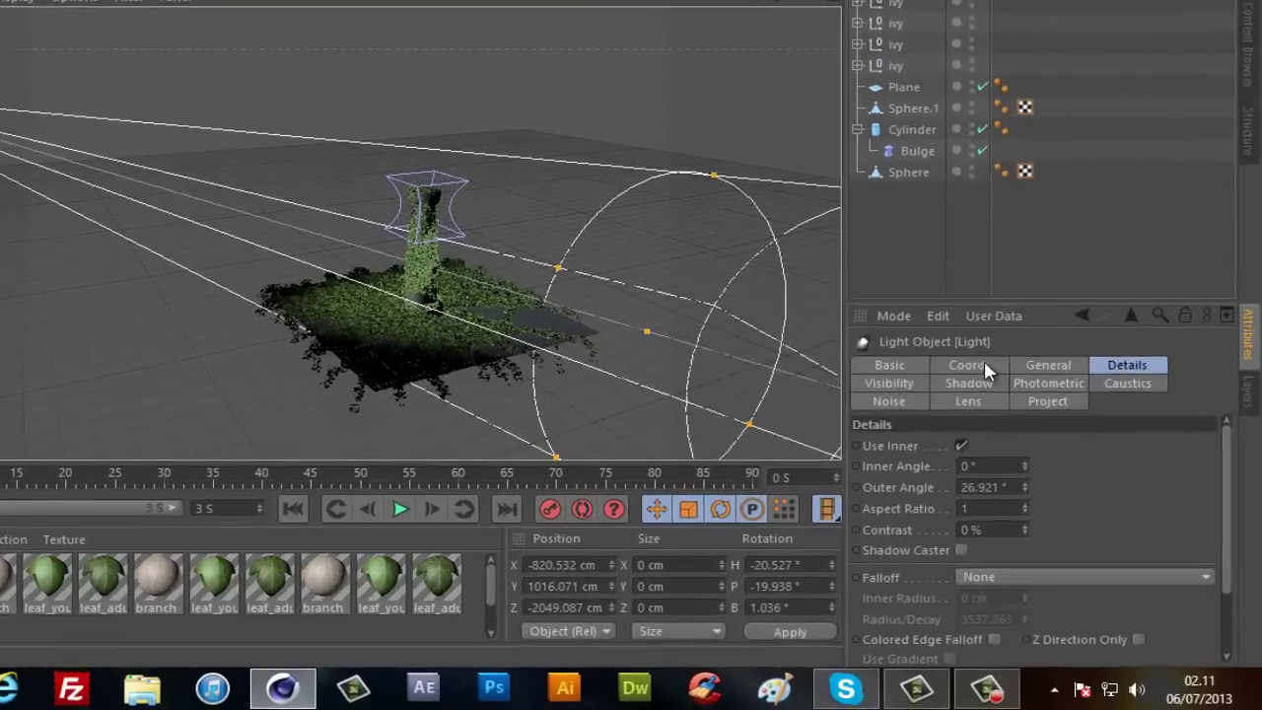
pyautogui.click(1077, 410)
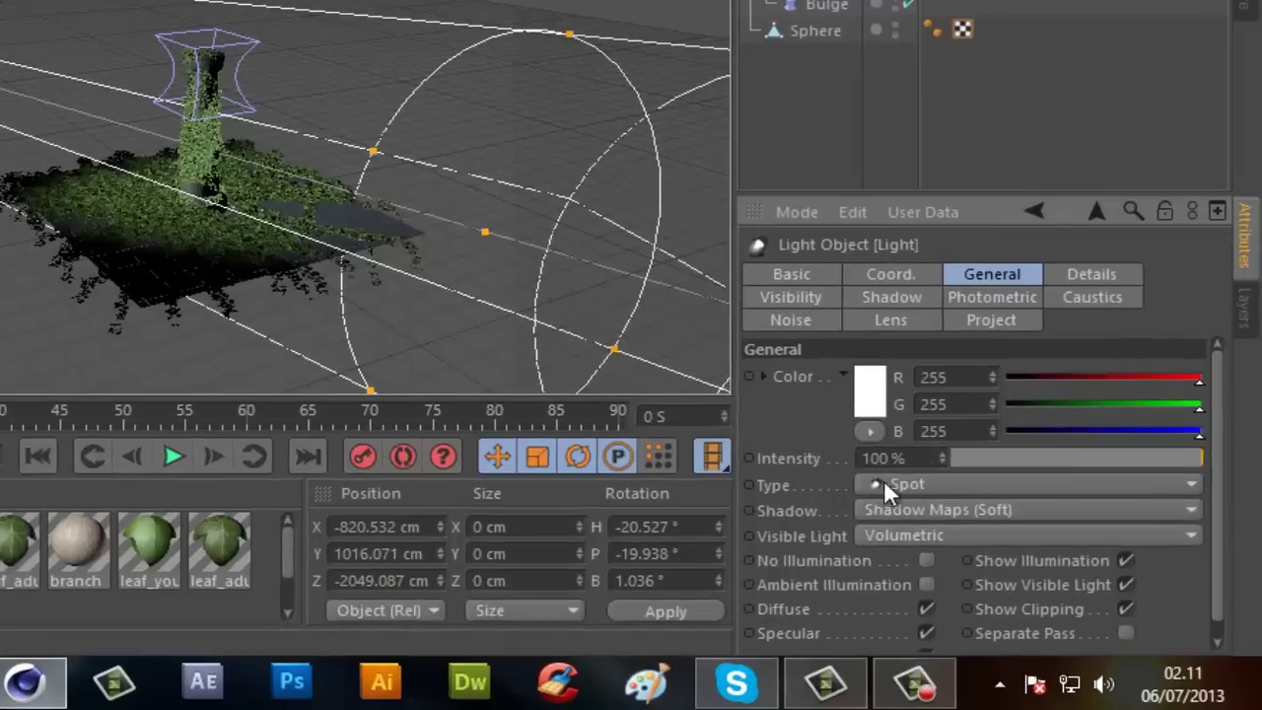
pyautogui.click(920, 511)
pyautogui.click(897, 509)
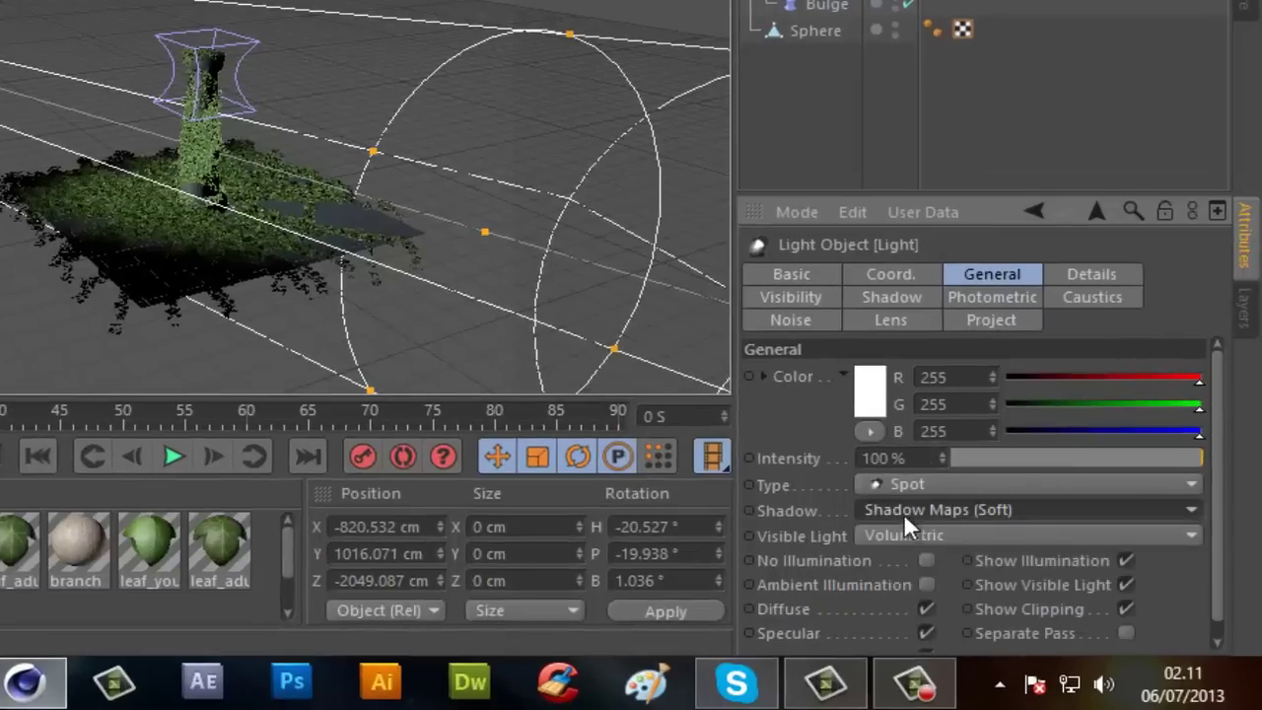
pyautogui.click(918, 532)
pyautogui.click(921, 533)
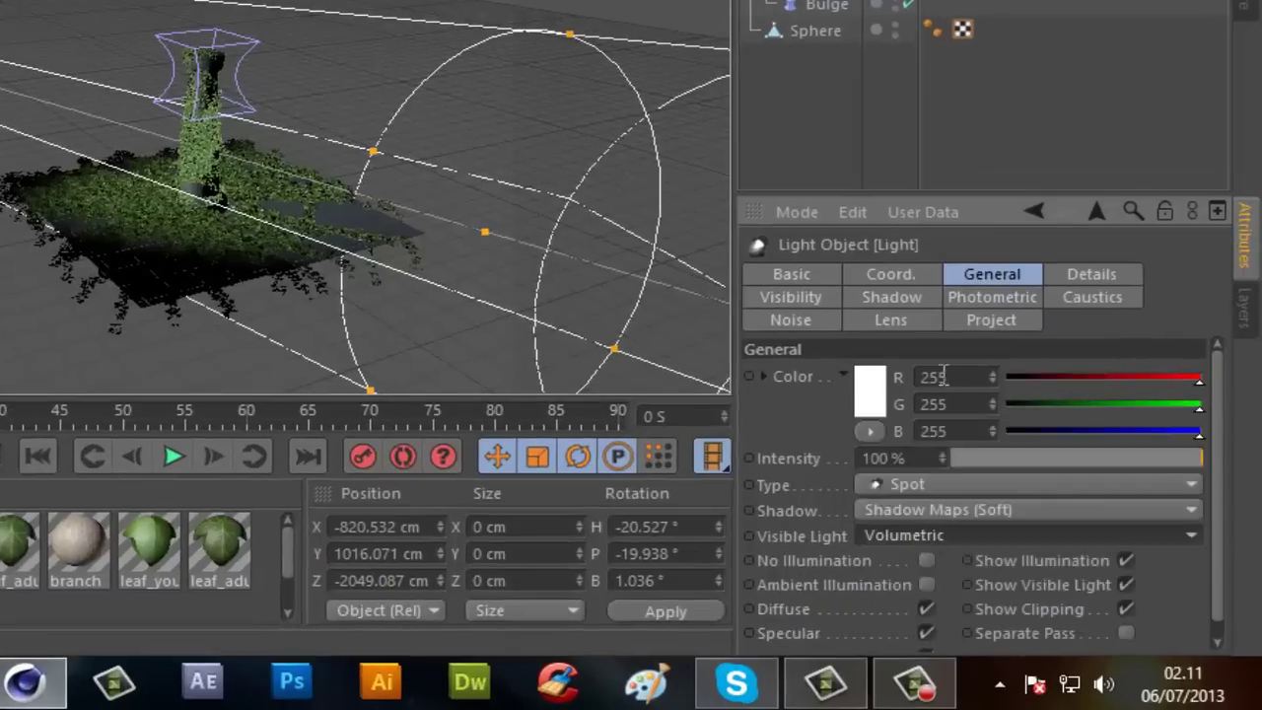
# Browse the light's Photometric, Shadow, Visibility and Caustics settings.
pyautogui.click(980, 296)
pyautogui.click(914, 298)
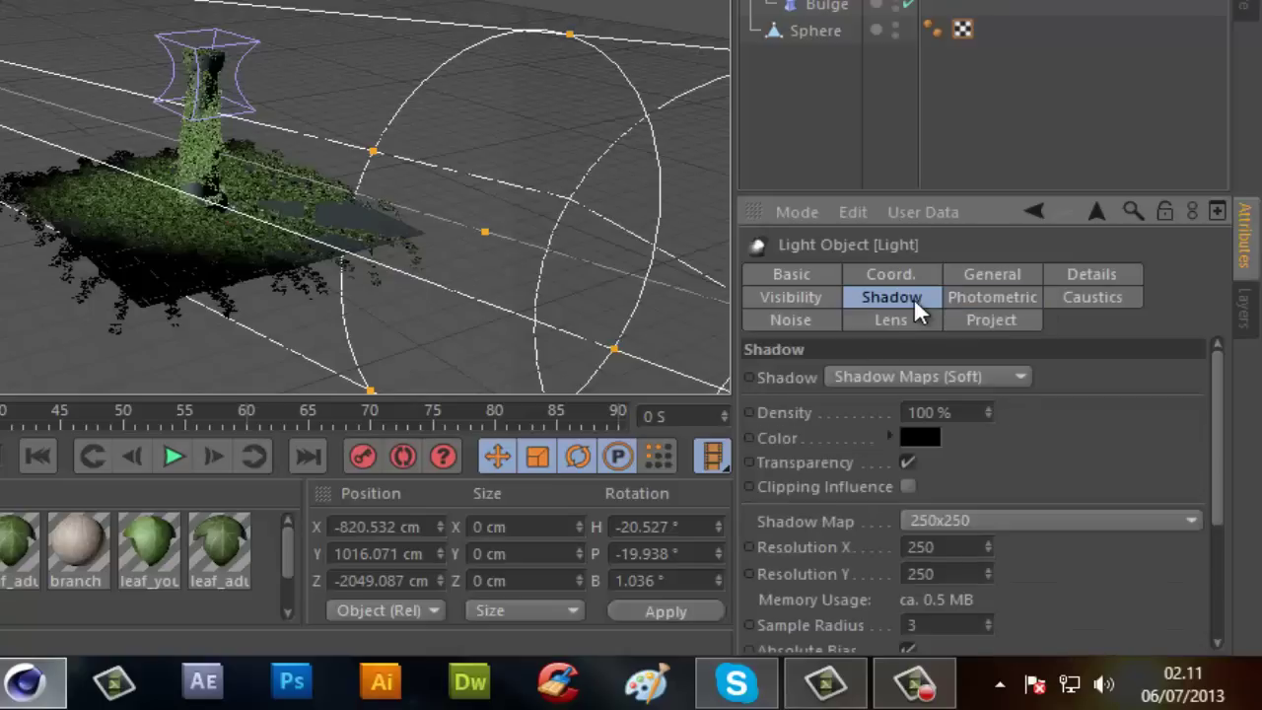
pyautogui.click(792, 297)
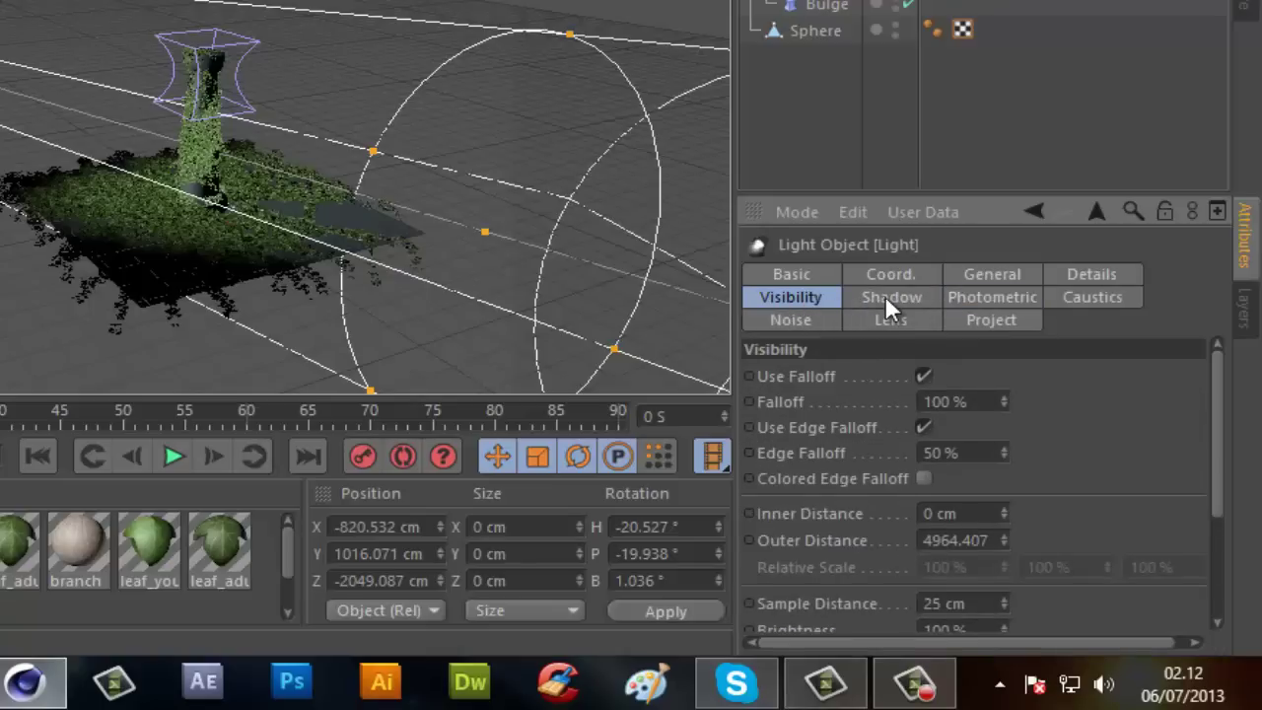
pyautogui.click(885, 297)
pyautogui.click(989, 296)
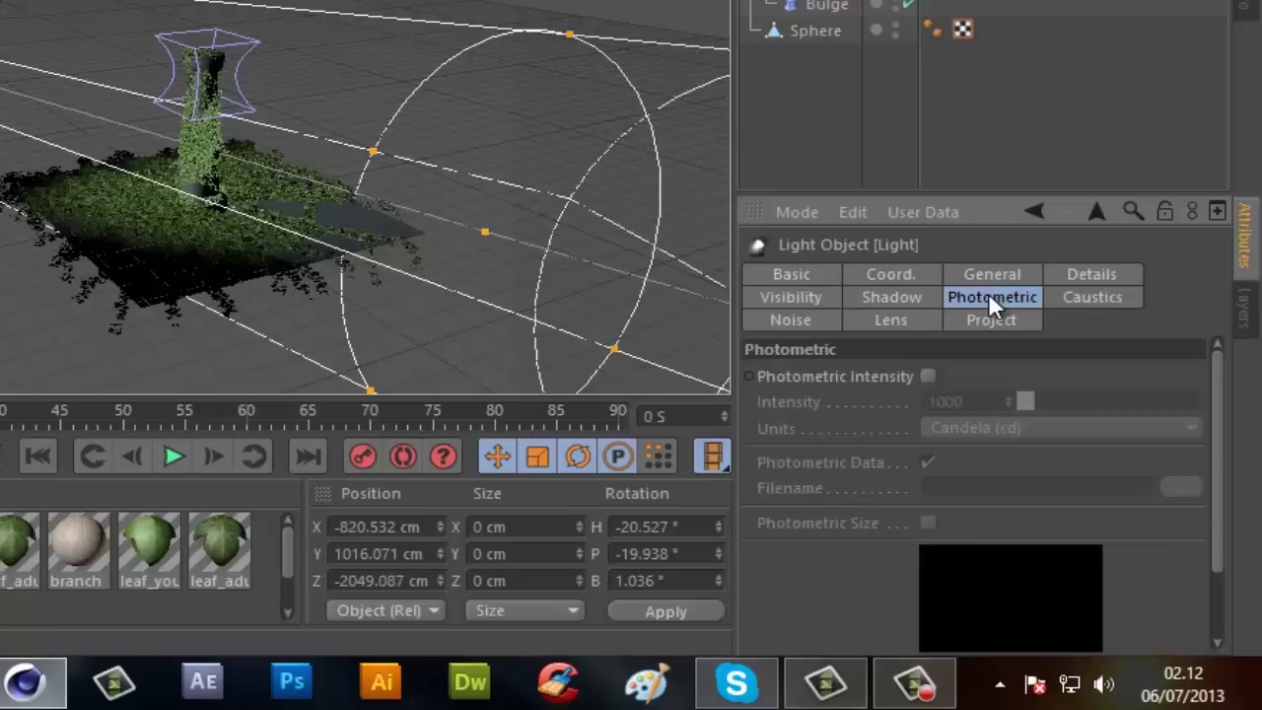
pyautogui.click(909, 298)
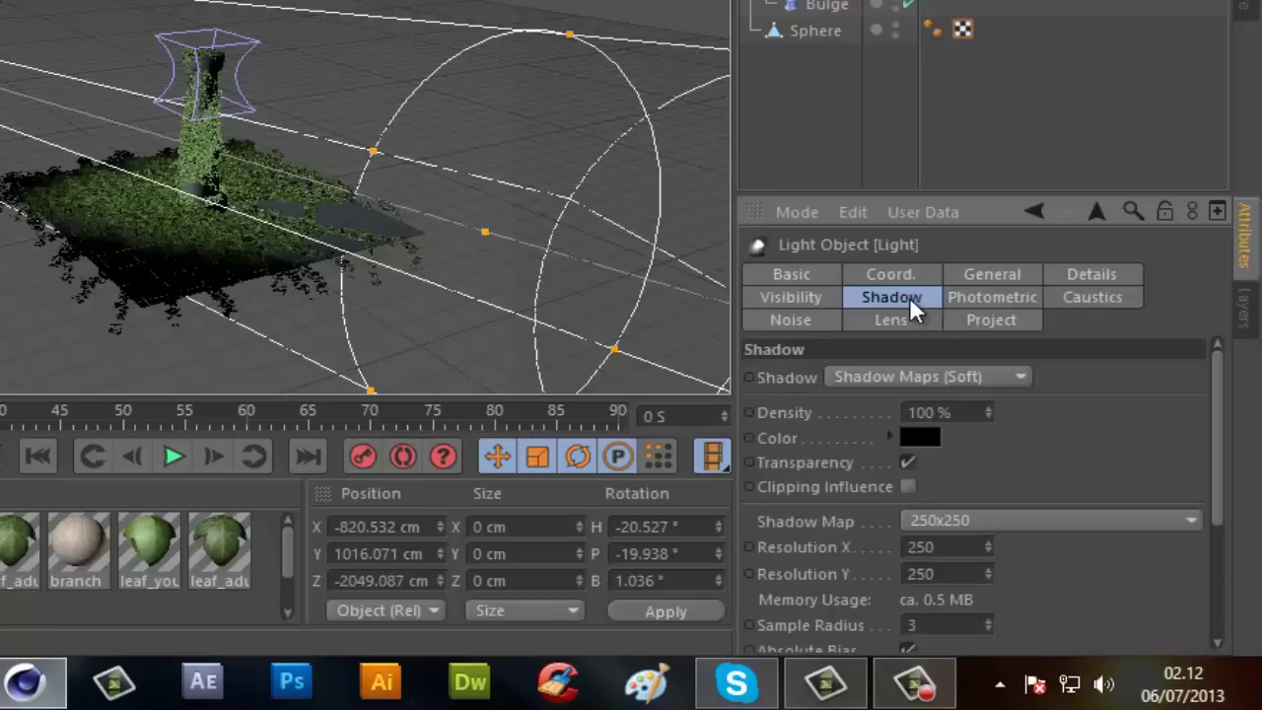
pyautogui.click(1016, 301)
pyautogui.click(1109, 309)
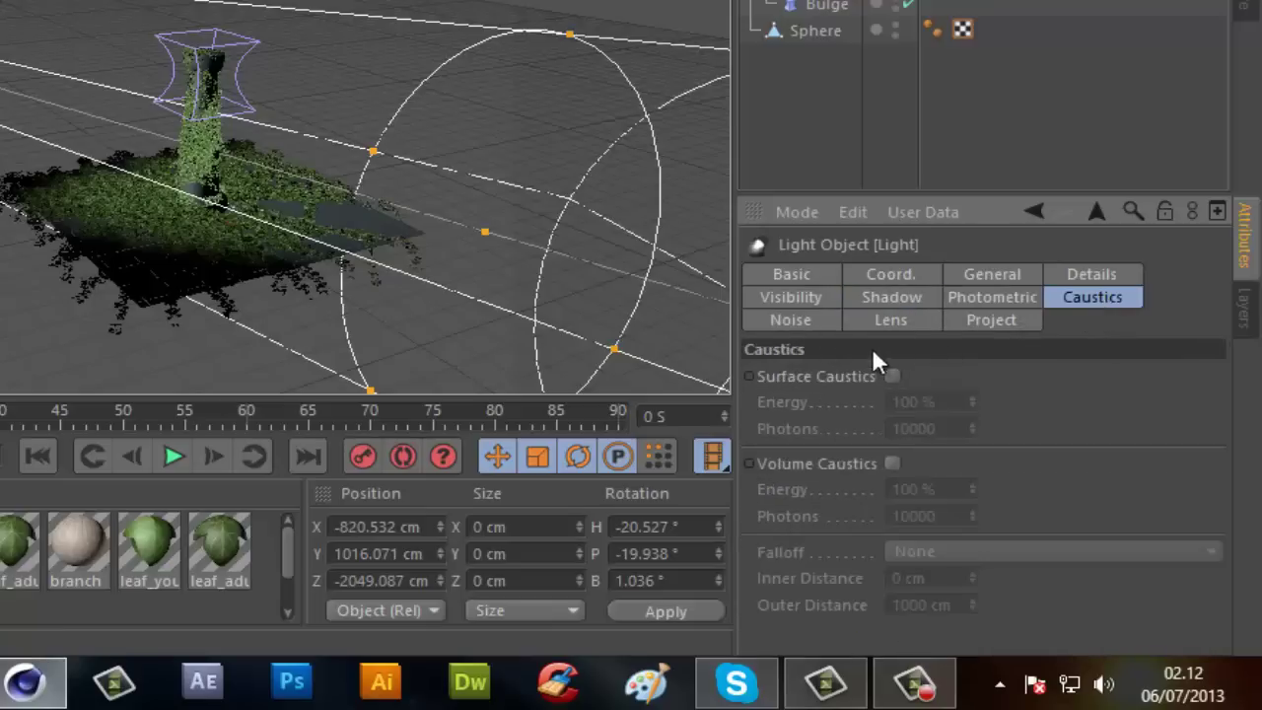
# Set the light's Noise to Both, with Soft Turbulence at 4 octaves.
pyautogui.click(798, 321)
pyautogui.click(920, 374)
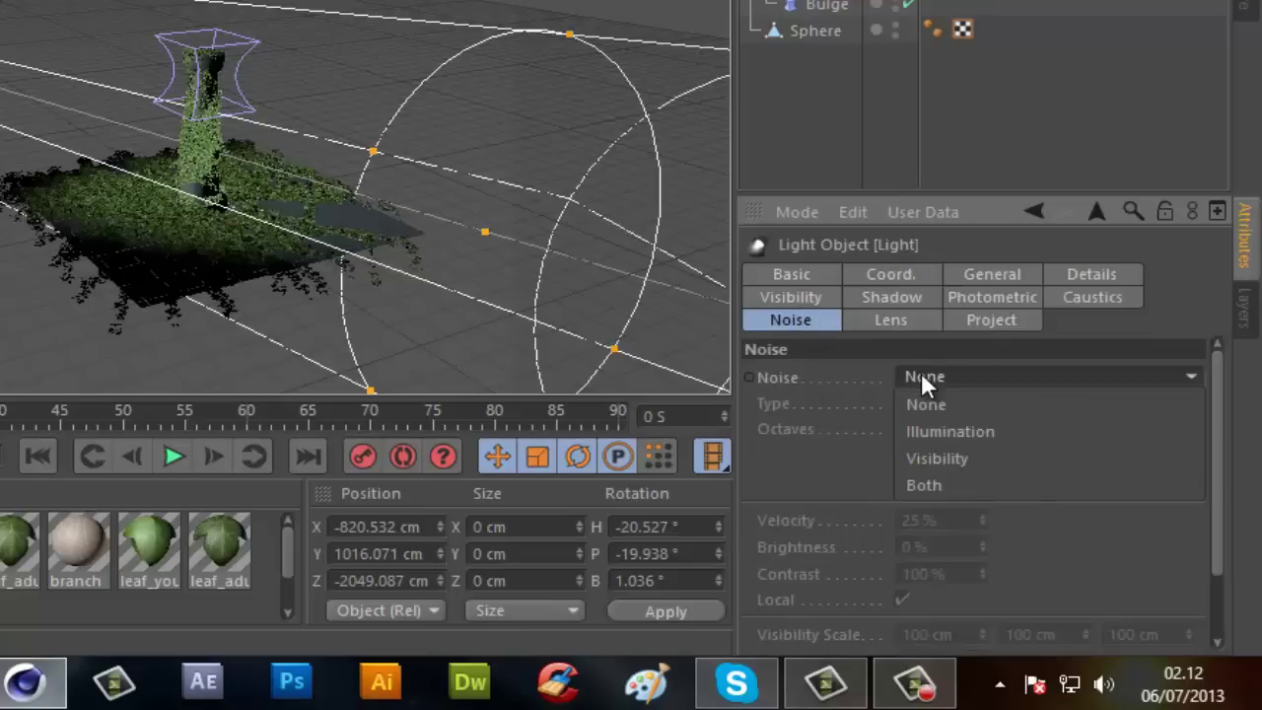
pyautogui.click(940, 487)
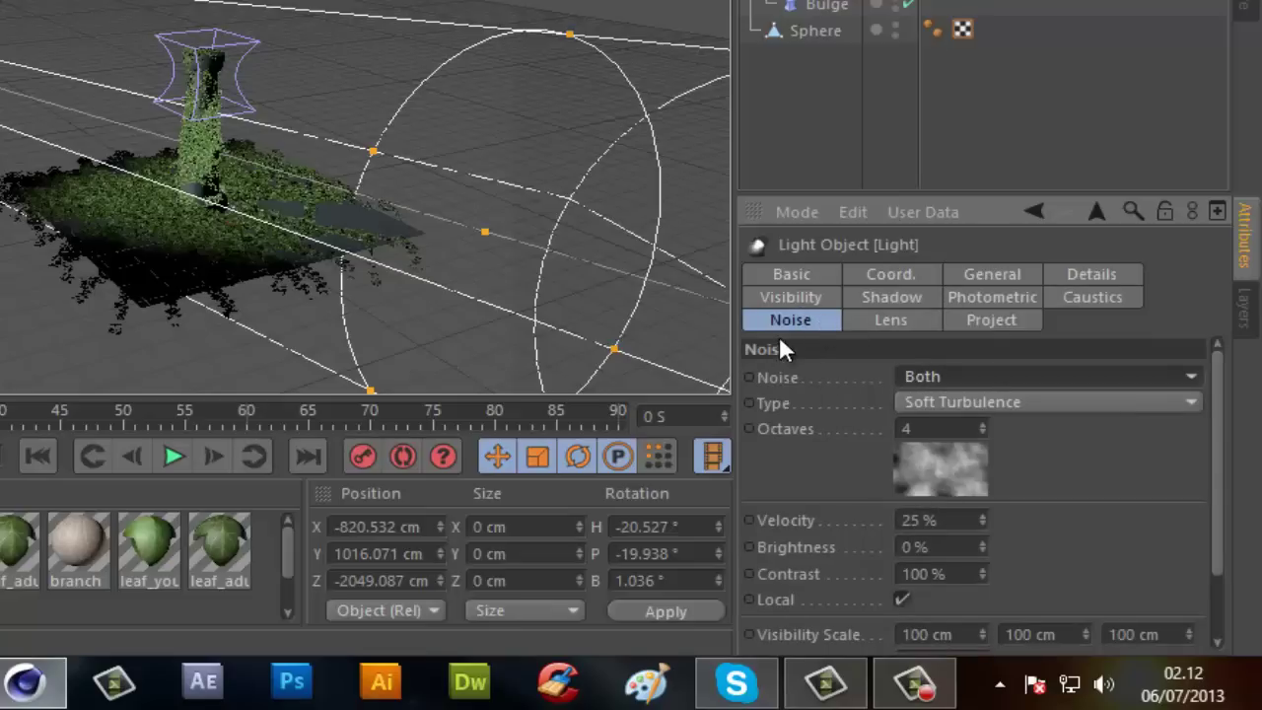
pyautogui.click(939, 375)
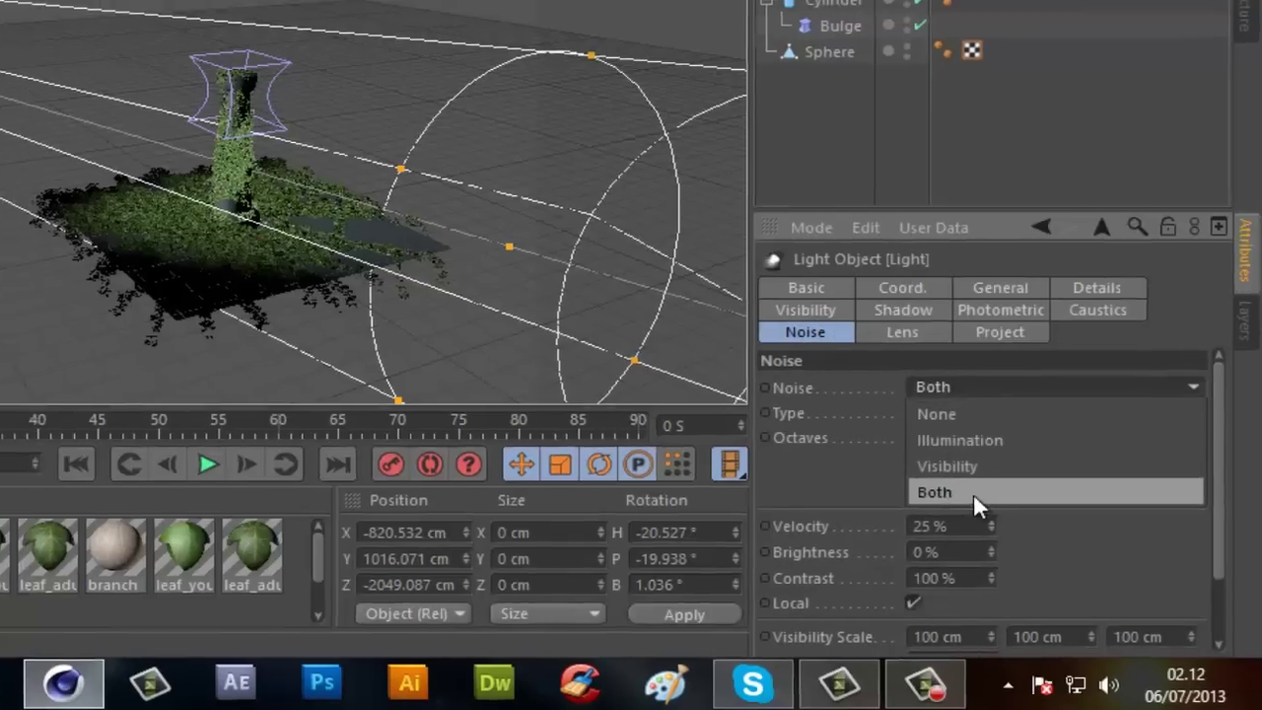
pyautogui.click(973, 498)
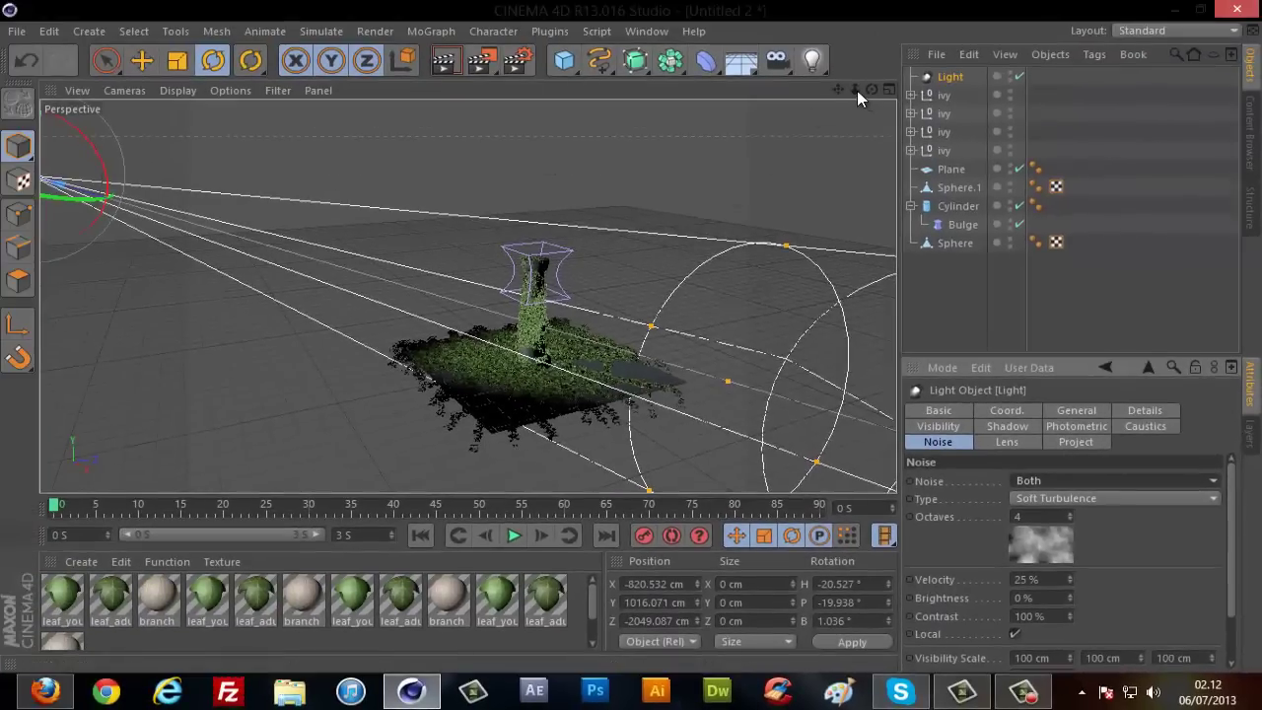
# Zoom, pan and orbit the perspective view close in on the ivy-covered column.
pyautogui.moveTo(856, 90); pyautogui.dragTo(812, 182)
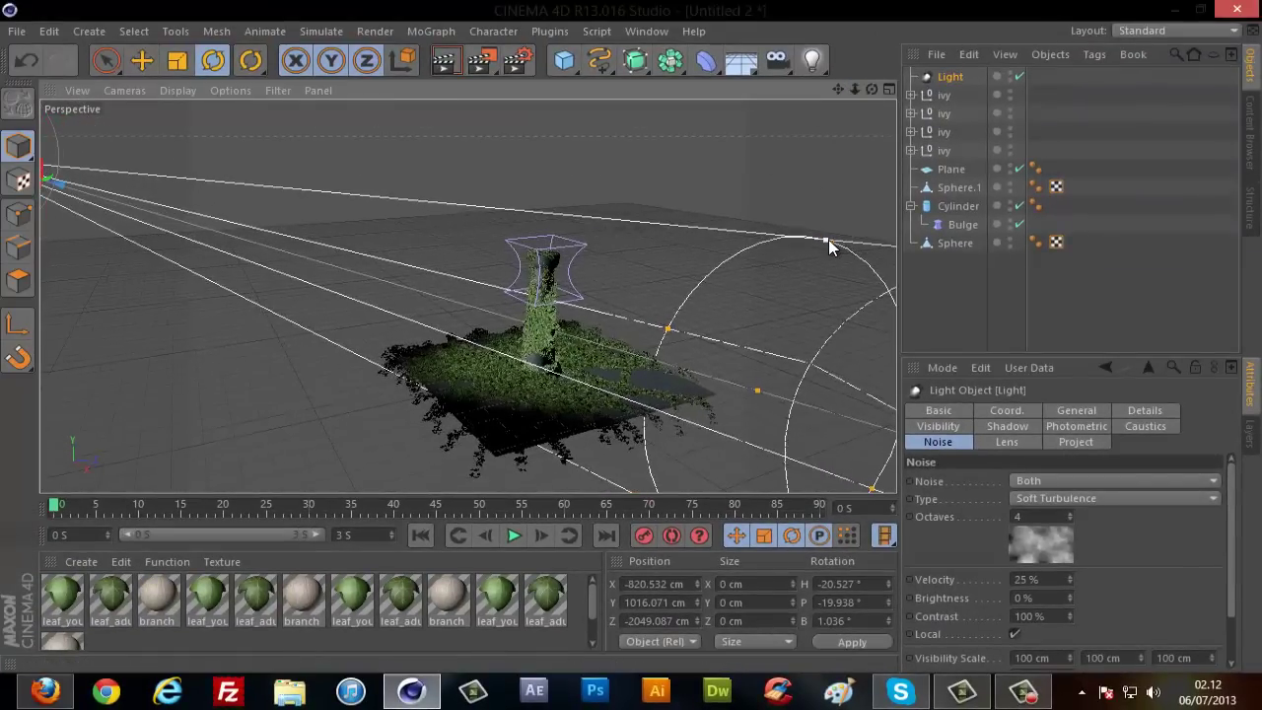
pyautogui.moveTo(828, 240); pyautogui.dragTo(828, 243)
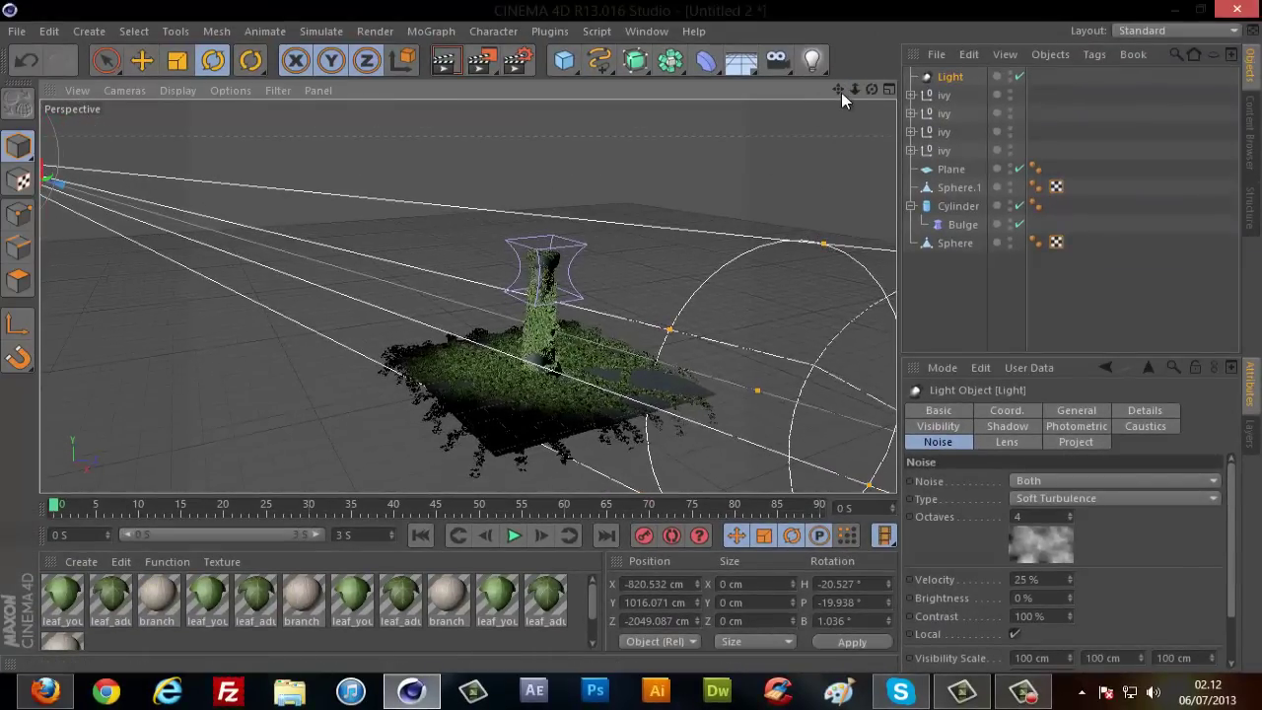
pyautogui.moveTo(835, 89); pyautogui.dragTo(801, 114)
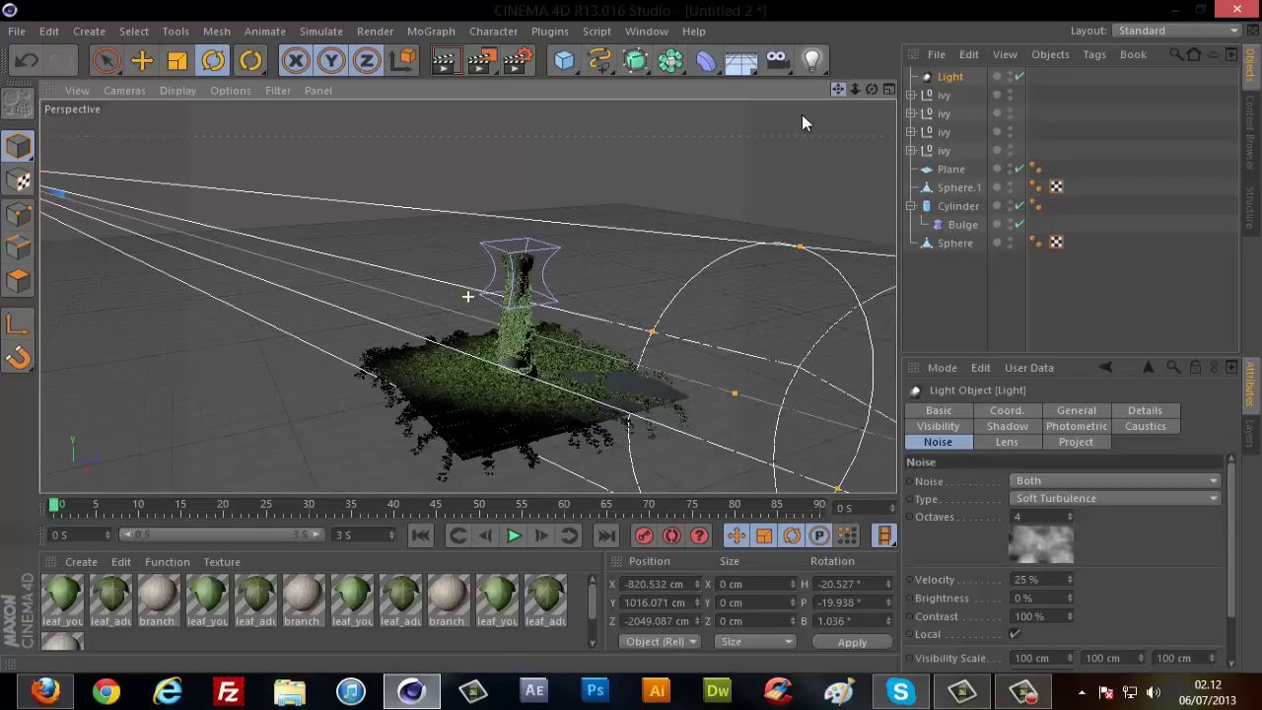
pyautogui.scroll(5, 556, 290)
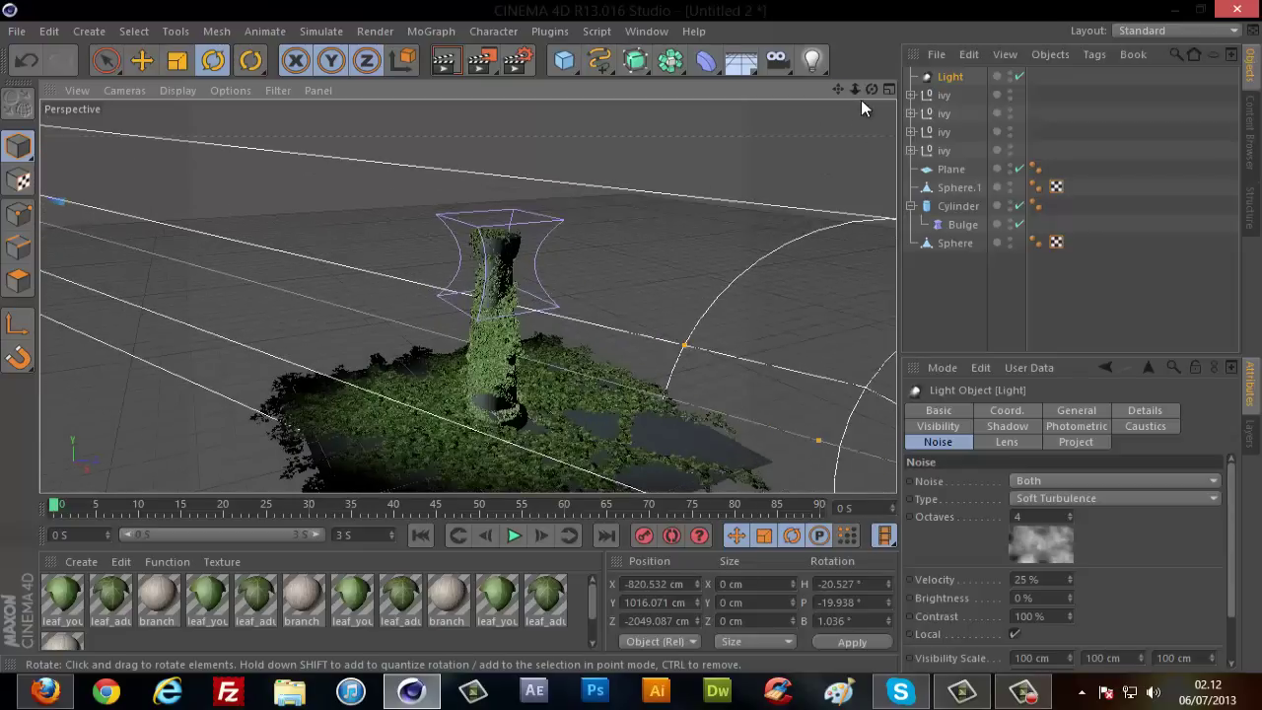
pyautogui.moveTo(872, 89); pyautogui.dragTo(853, 377)
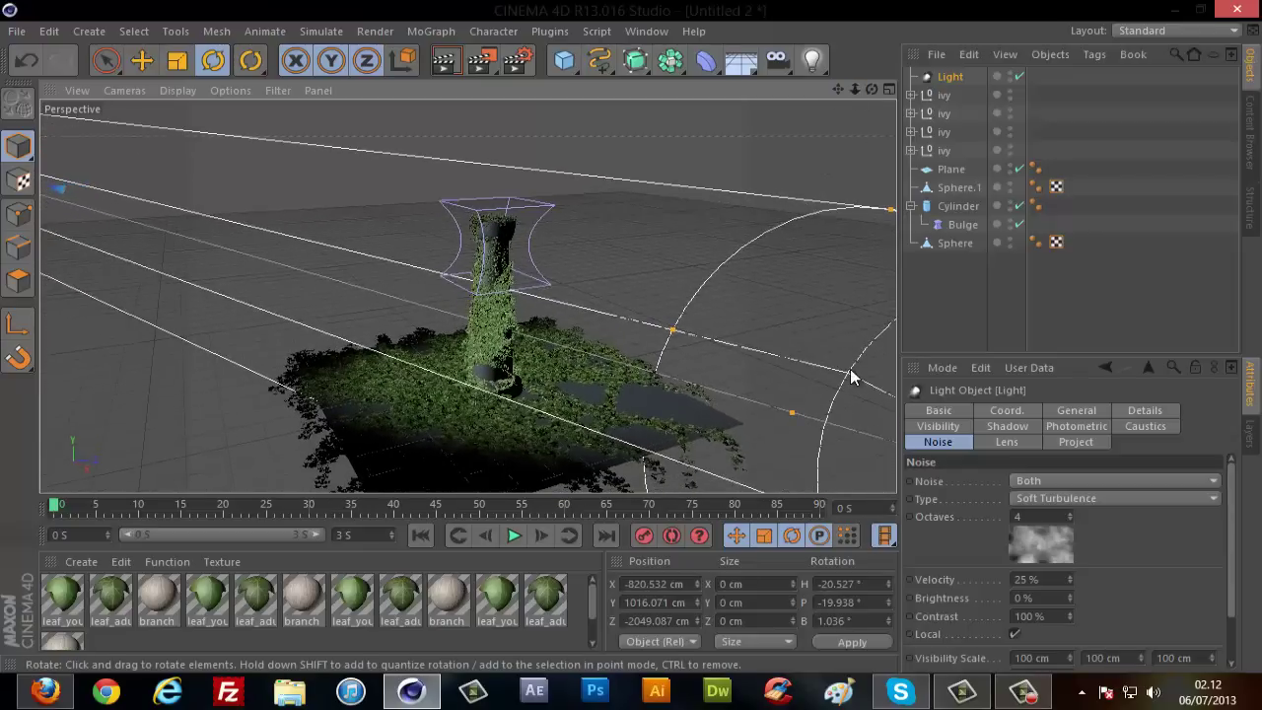
# Navigate the Content Browser into Presets > Visualize > Materials.
pyautogui.click(1249, 148)
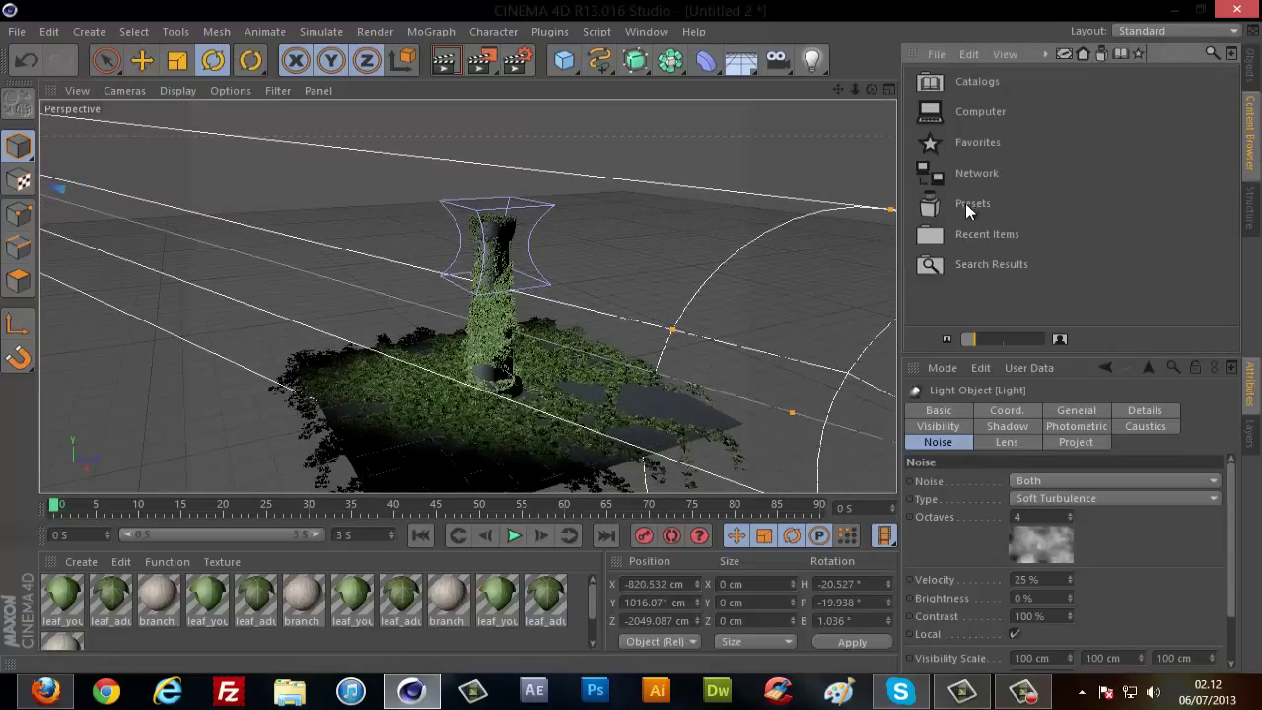
pyautogui.doubleClick(972, 203)
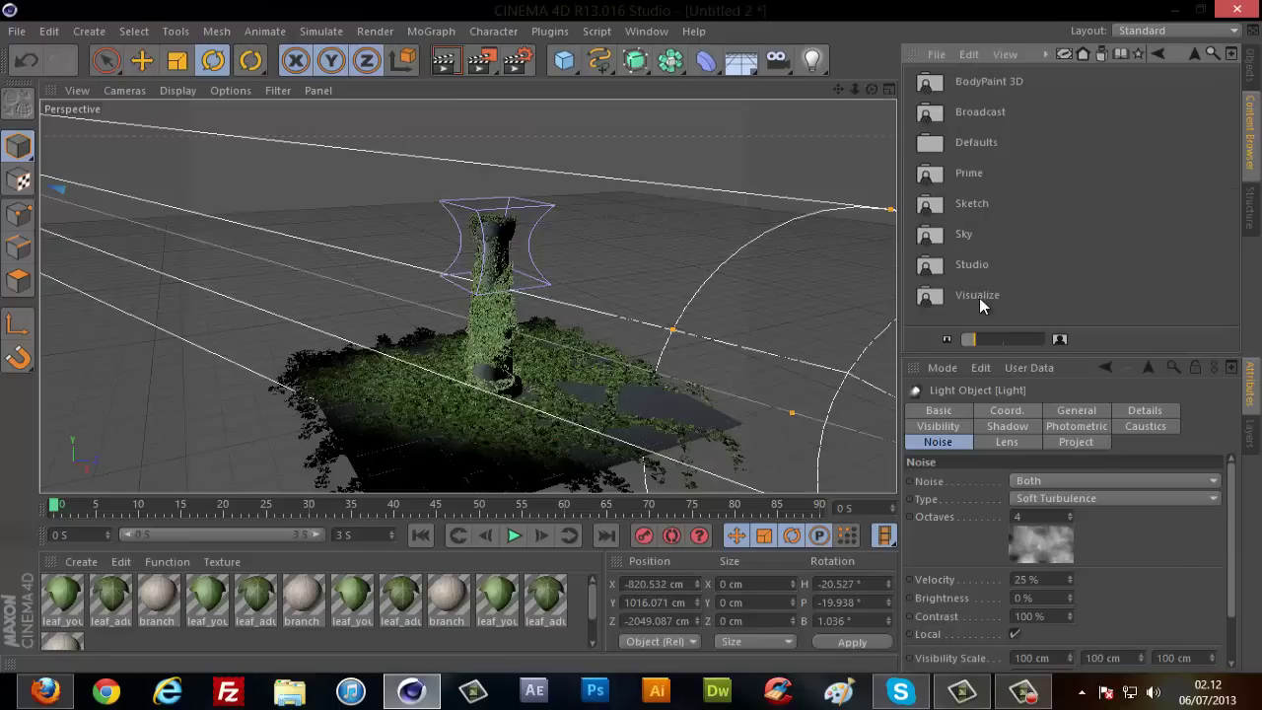
pyautogui.doubleClick(977, 296)
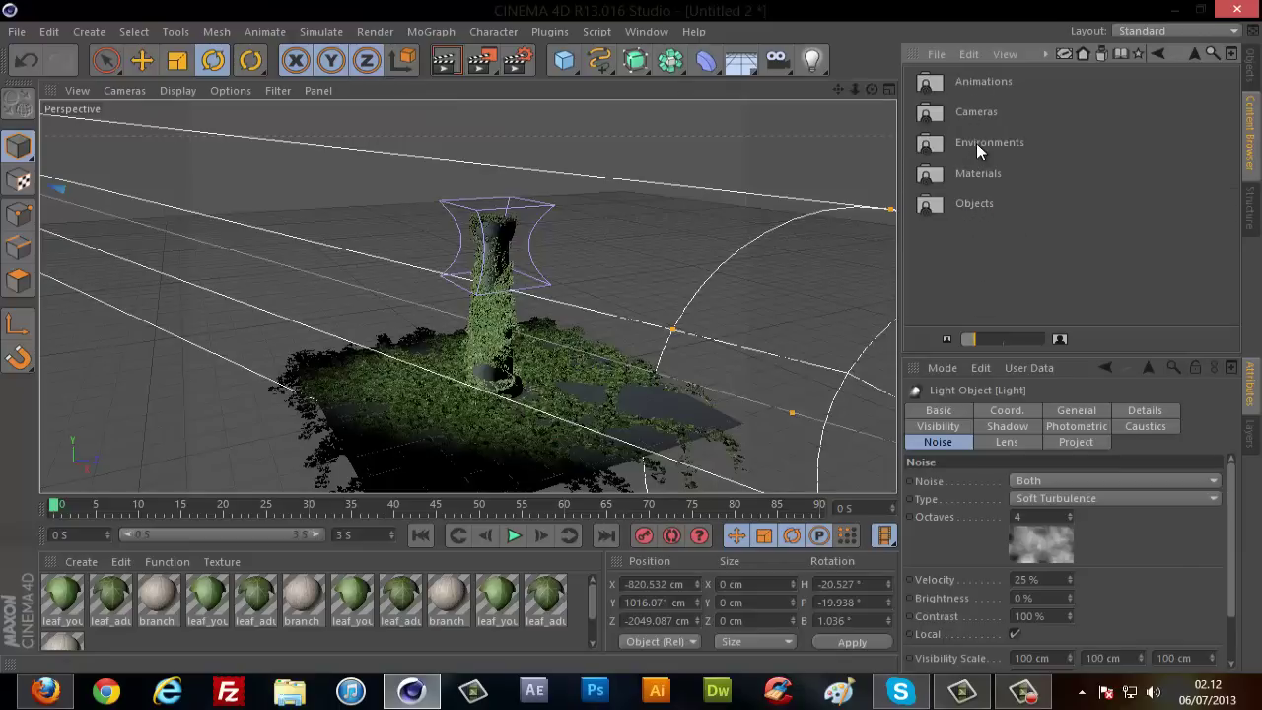
pyautogui.doubleClick(974, 178)
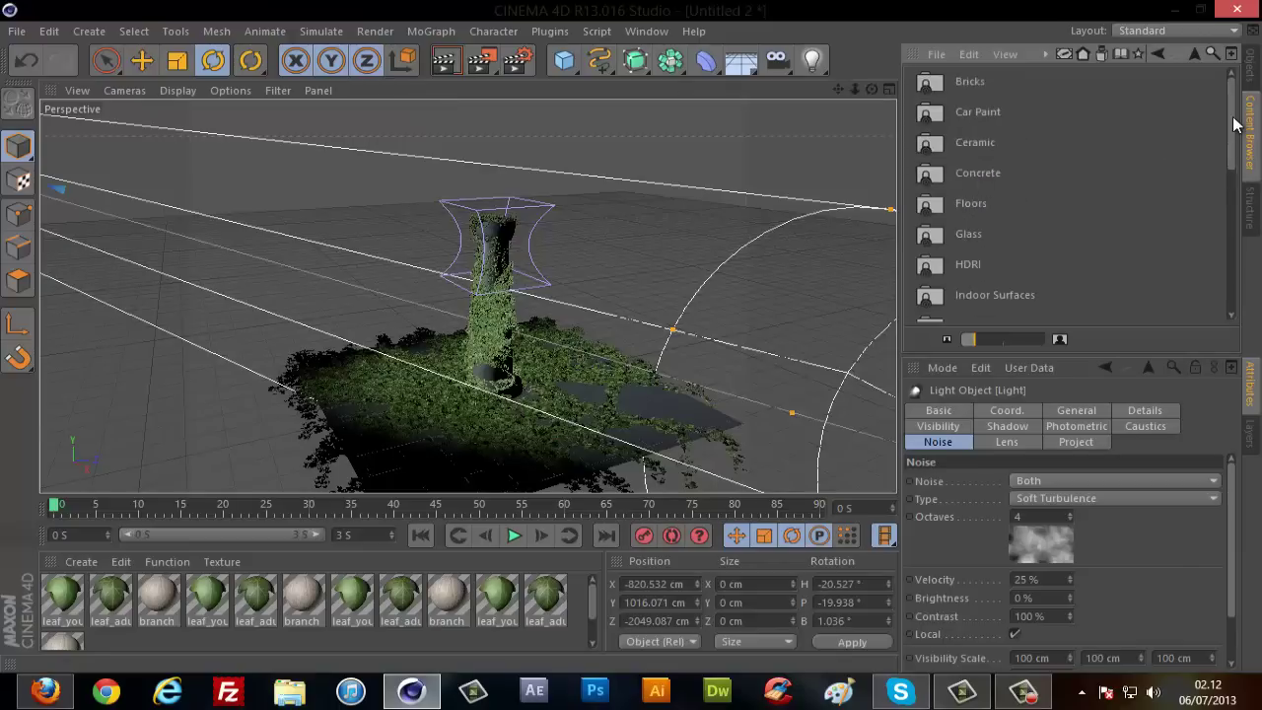
pyautogui.scroll(-1, 1114, 148)
pyautogui.scroll(-1, 1048, 158)
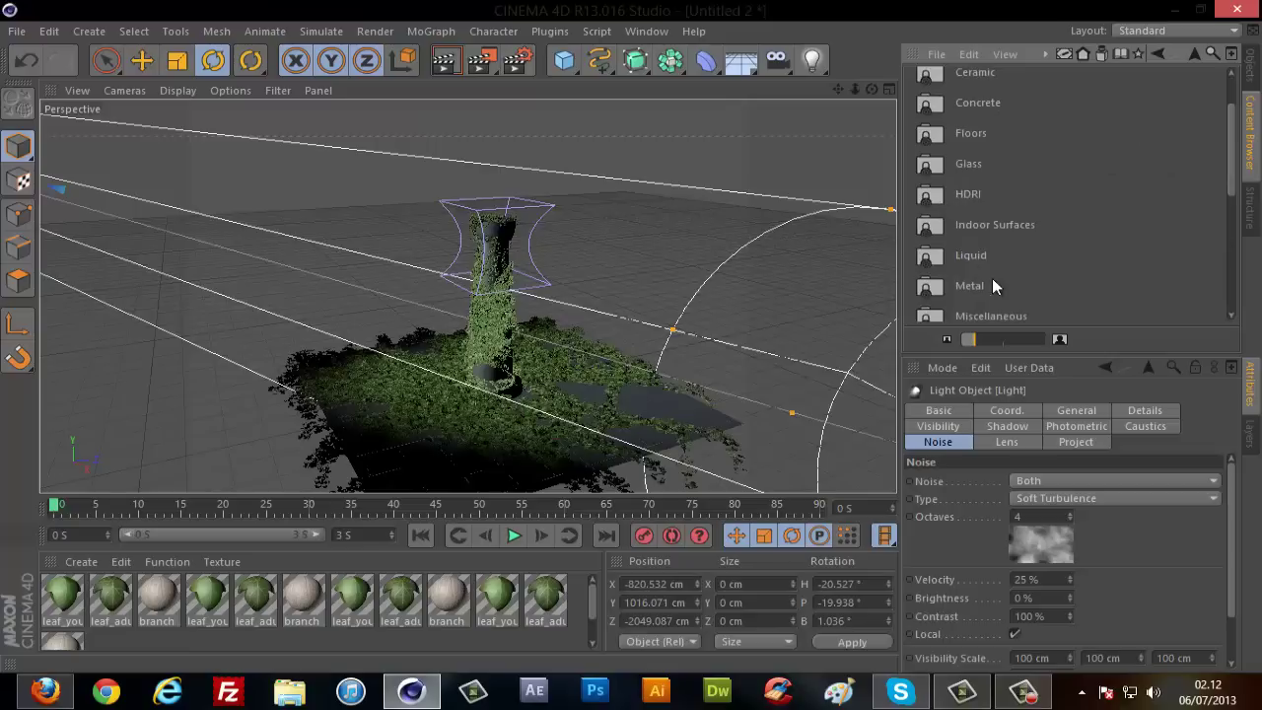
pyautogui.scroll(-1, 1213, 222)
pyautogui.scroll(-1, 1218, 221)
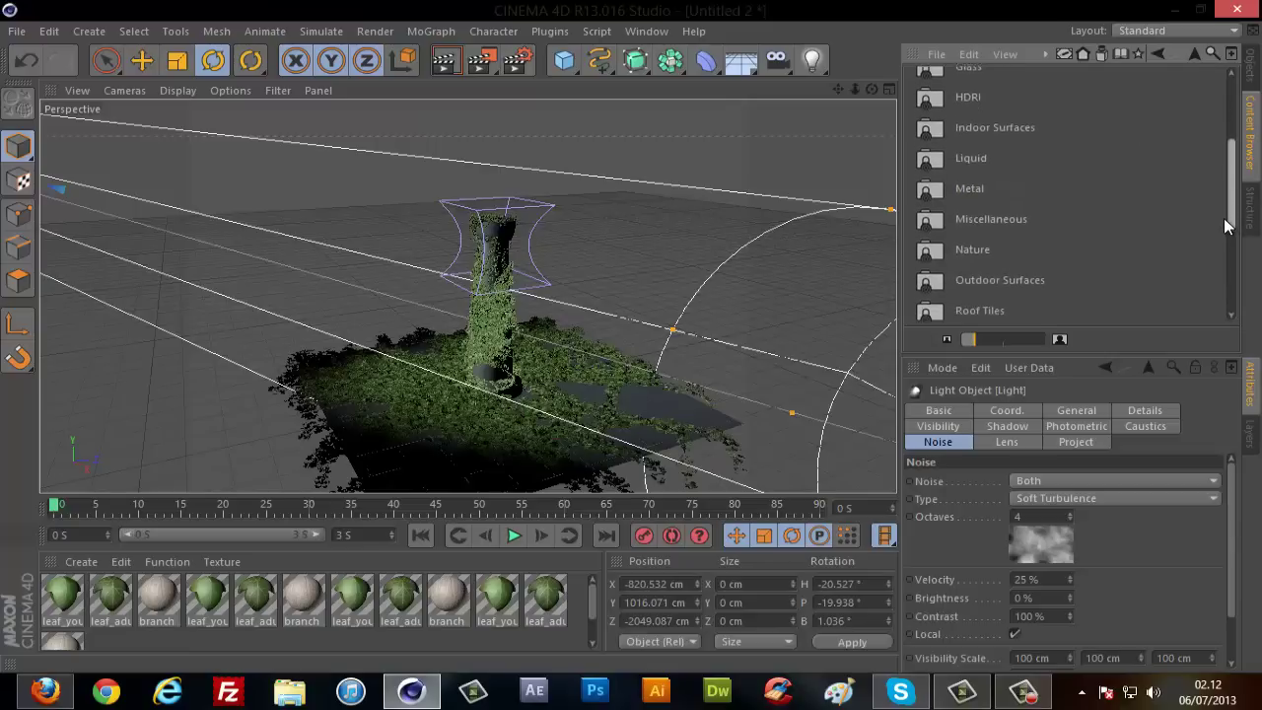
pyautogui.scroll(-1, 1224, 218)
pyautogui.scroll(-1, 1219, 245)
pyautogui.scroll(-2, 1217, 270)
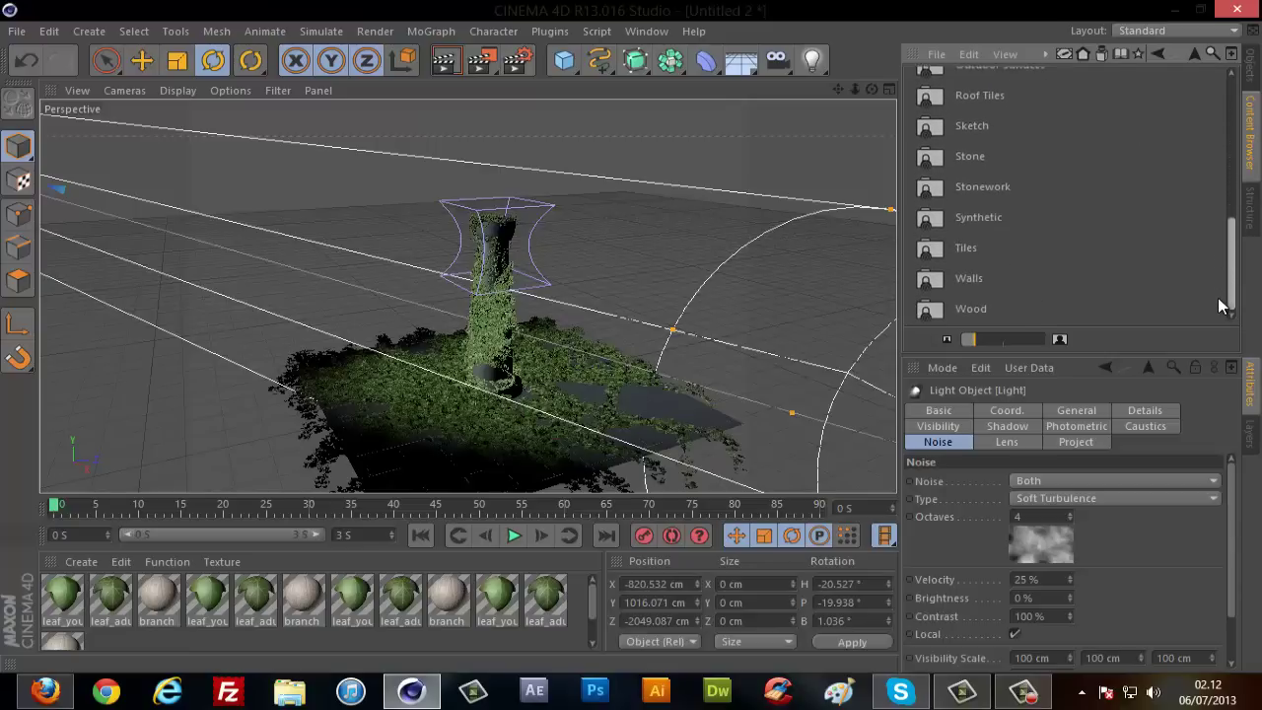
pyautogui.scroll(1, 1216, 271)
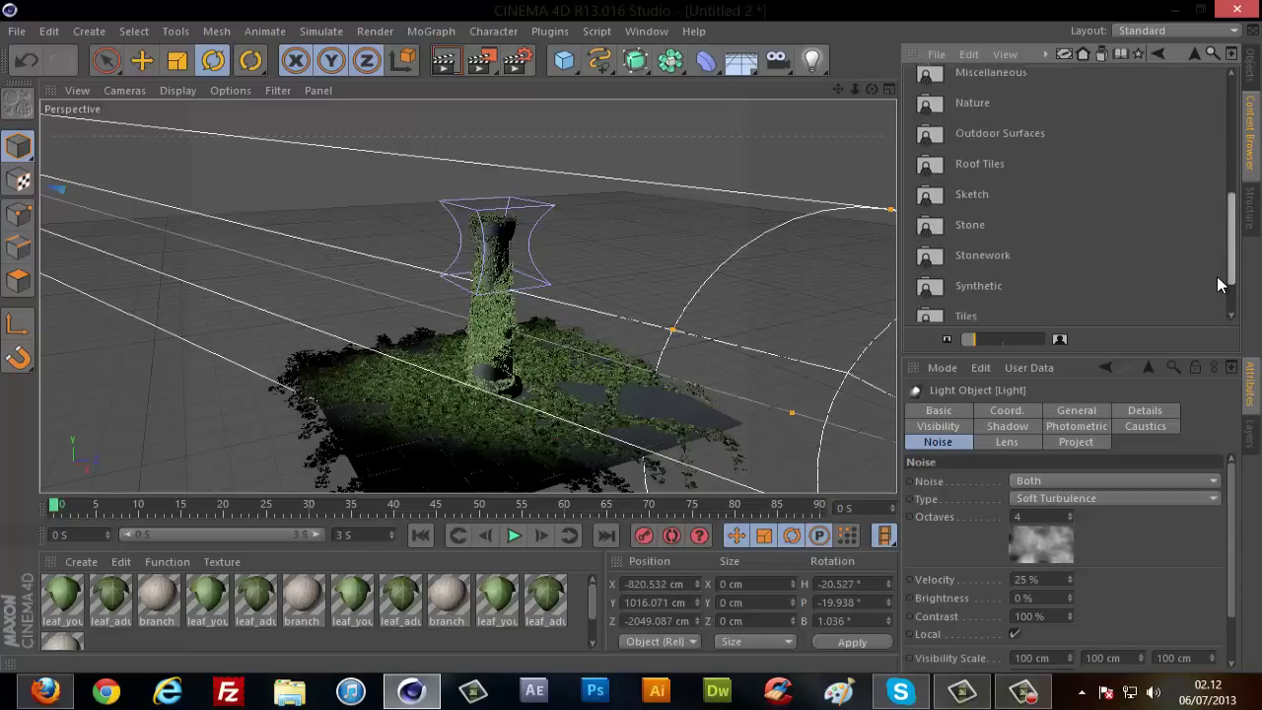
pyautogui.scroll(-1, 1217, 276)
pyautogui.scroll(1, 1212, 290)
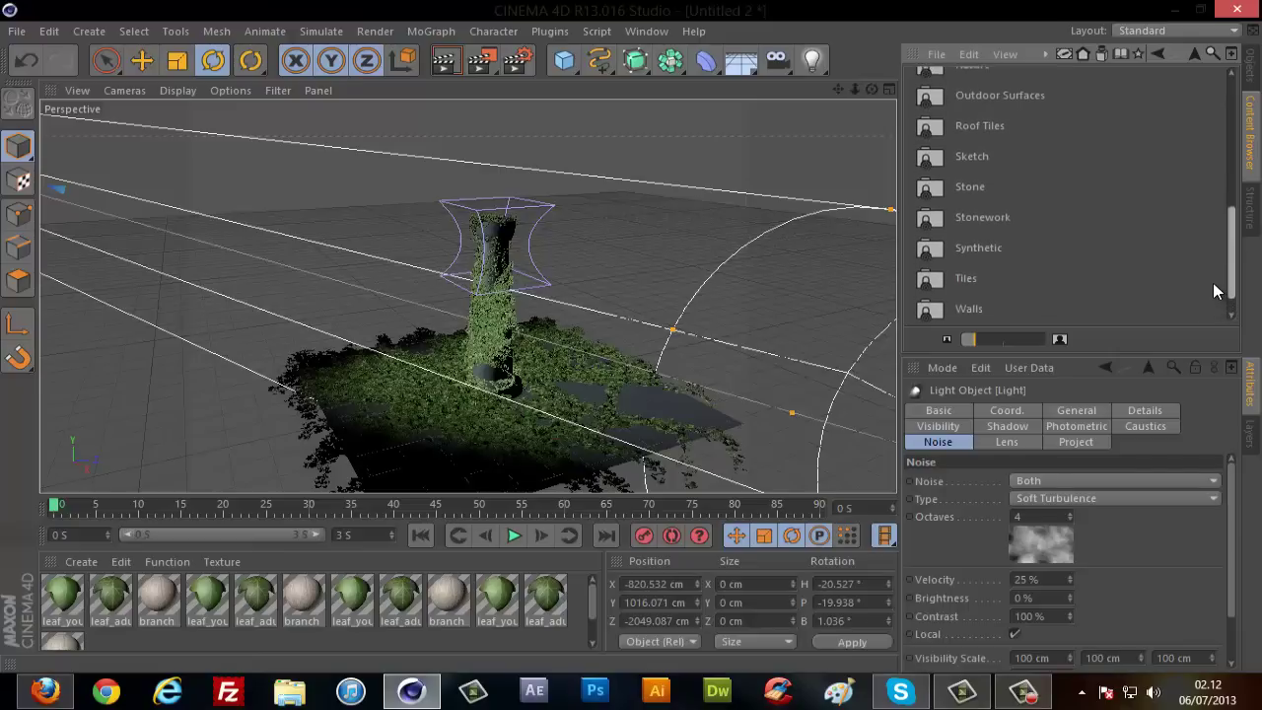
# Open the Stone category and load Marble-01 into the scene's materials.
pyautogui.doubleClick(975, 195)
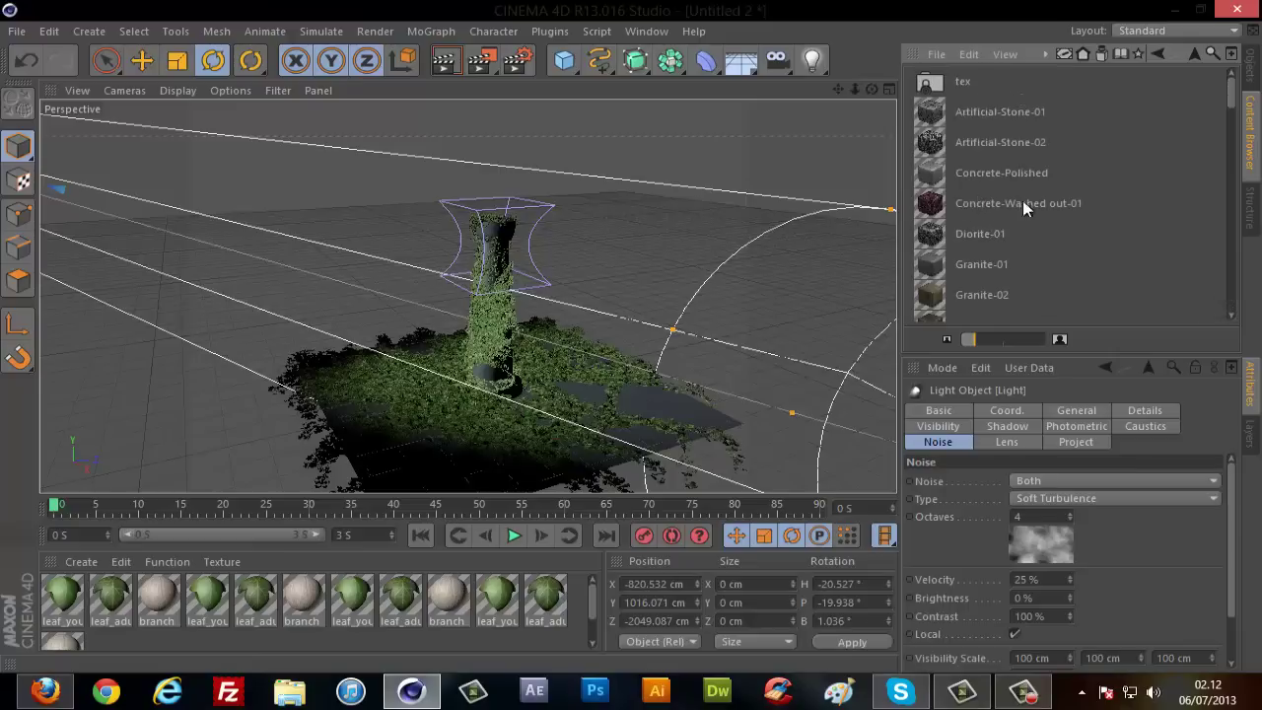
pyautogui.scroll(-1, 1230, 112)
pyautogui.moveTo(1230, 118); pyautogui.dragTo(1222, 158)
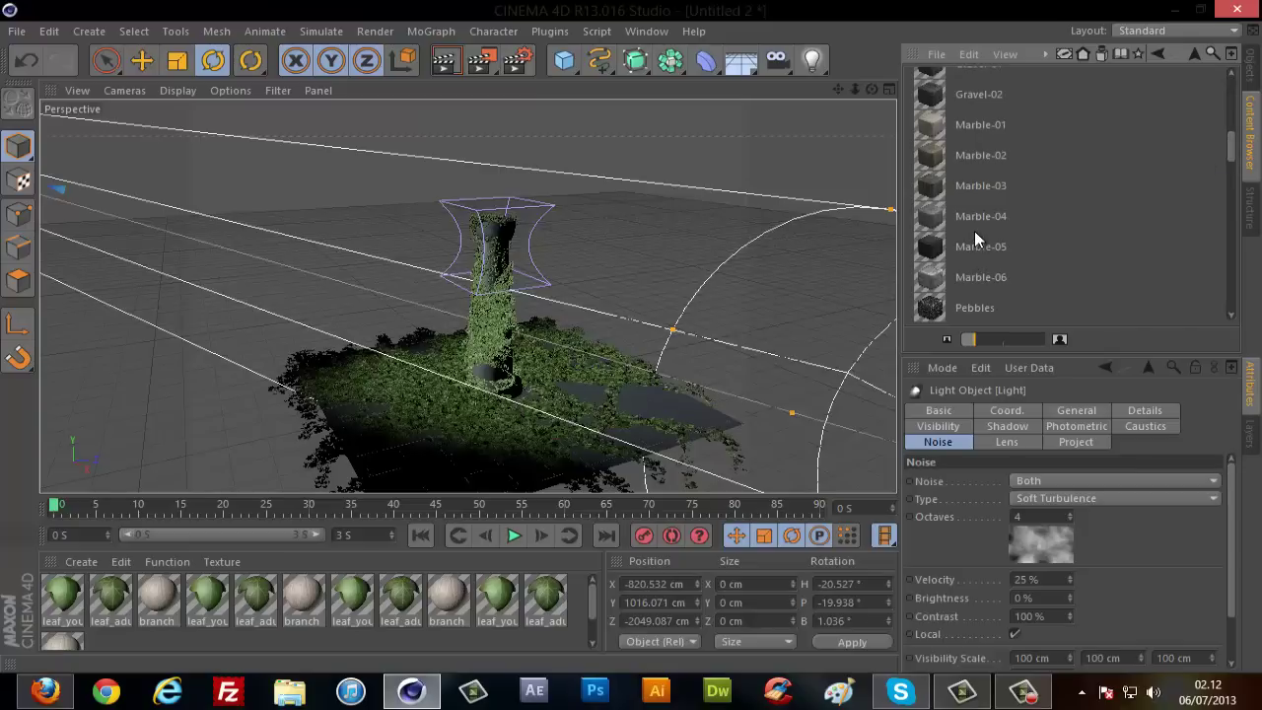
pyautogui.click(937, 124)
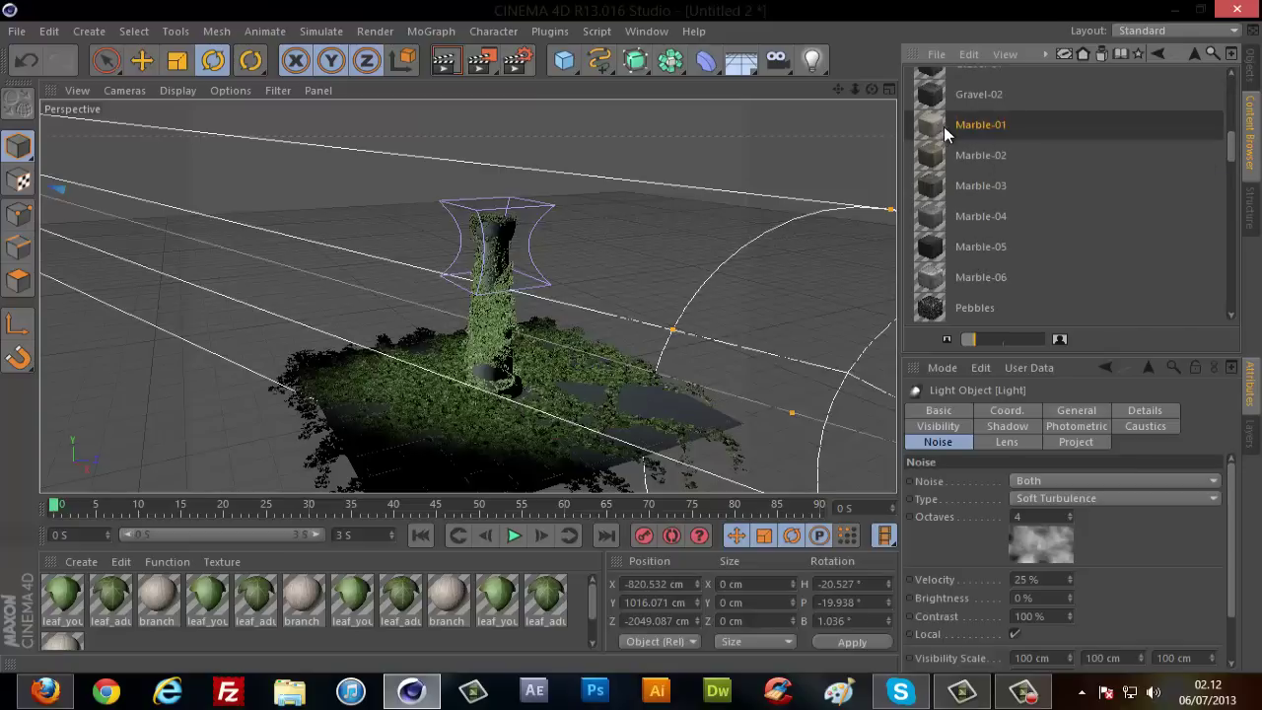
pyautogui.doubleClick(936, 124)
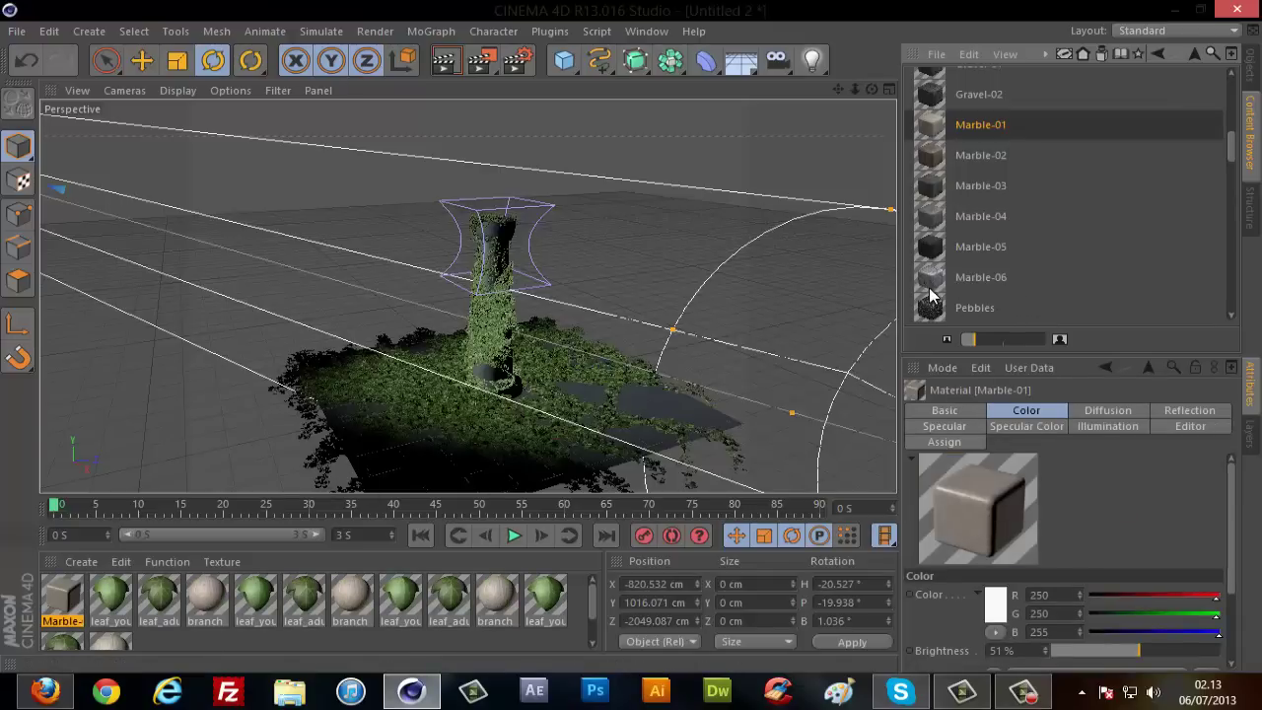
# Drag the Marble-01 material onto the column.
pyautogui.scroll(-1, 1238, 168)
pyautogui.moveTo(1236, 160); pyautogui.dragTo(1236, 165)
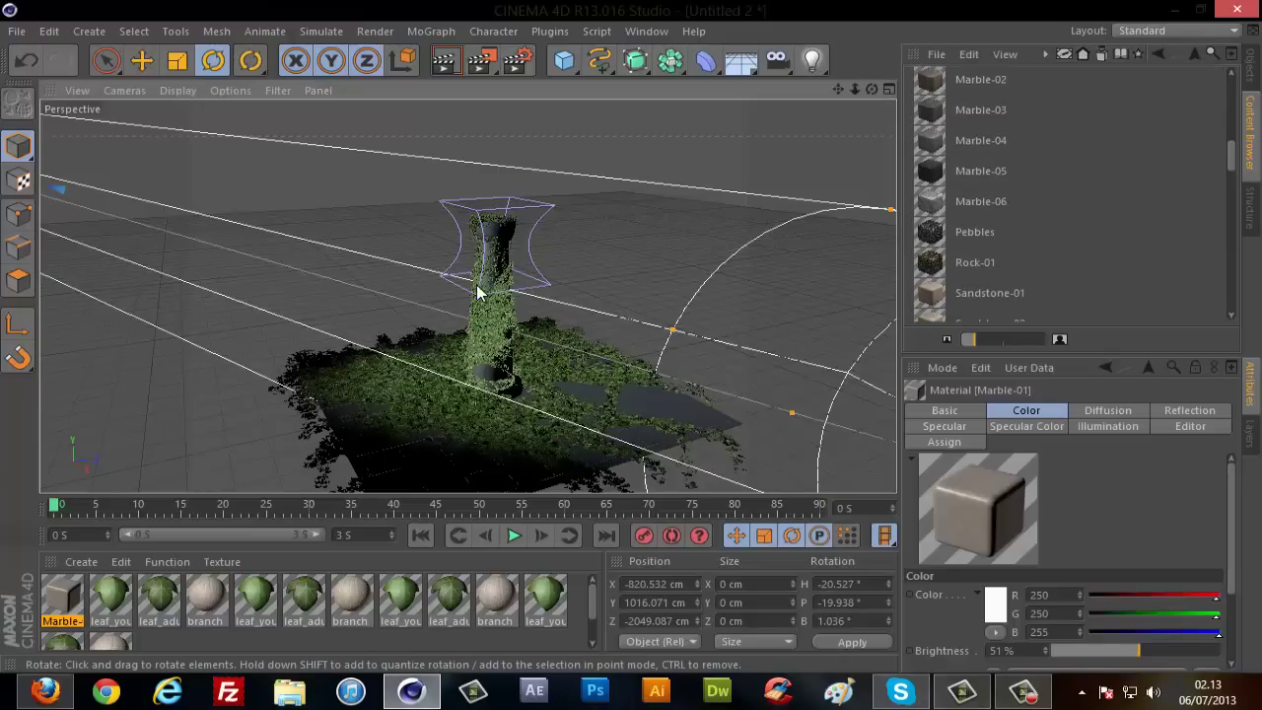
pyautogui.scroll(3, 533, 267)
pyautogui.scroll(3, 483, 320)
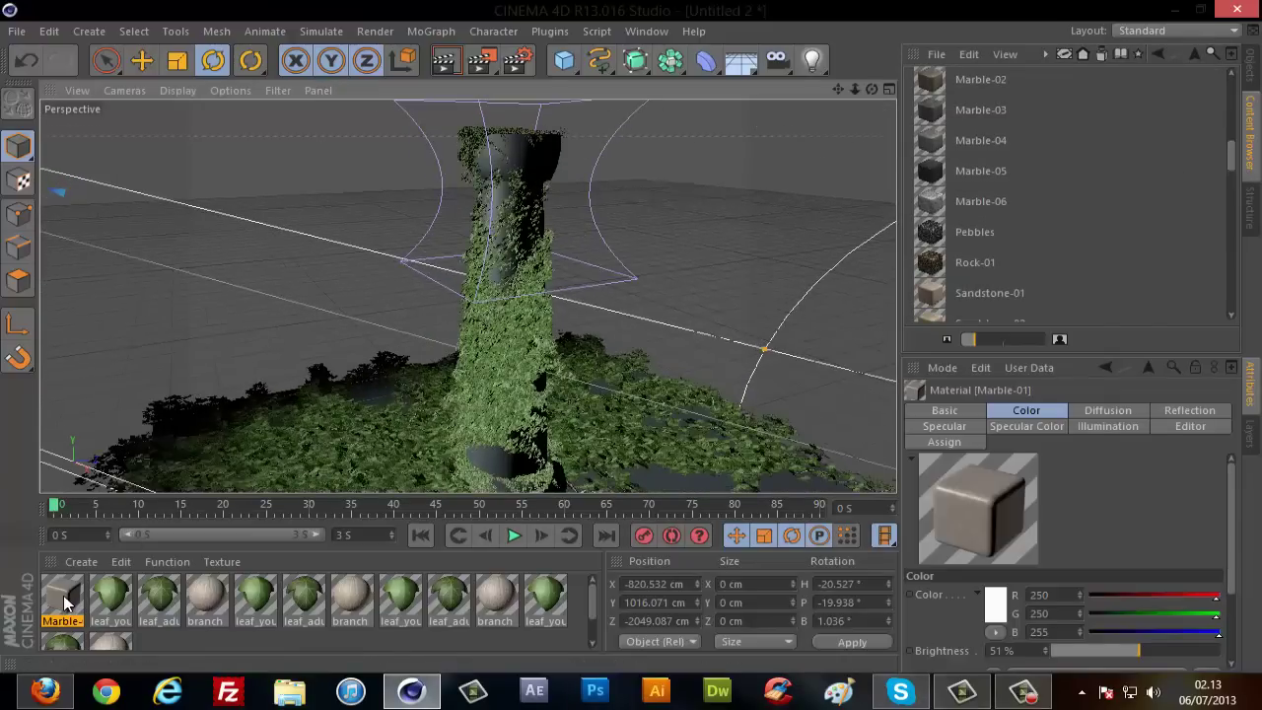
pyautogui.moveTo(63, 597); pyautogui.dragTo(500, 203)
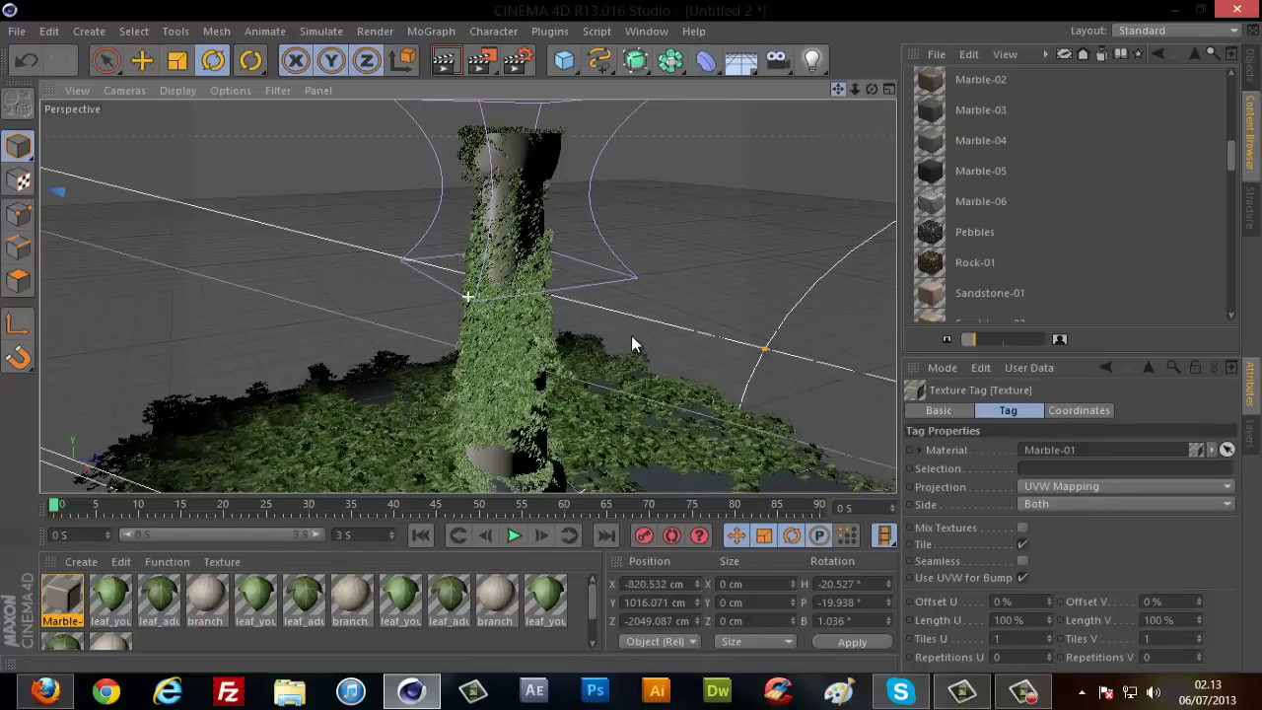
pyautogui.keyDown('alt'); pyautogui.moveTo(633, 338); pyautogui.dragTo(592, 267); pyautogui.keyUp('alt')
pyautogui.moveTo(71, 599); pyautogui.dragTo(492, 444)
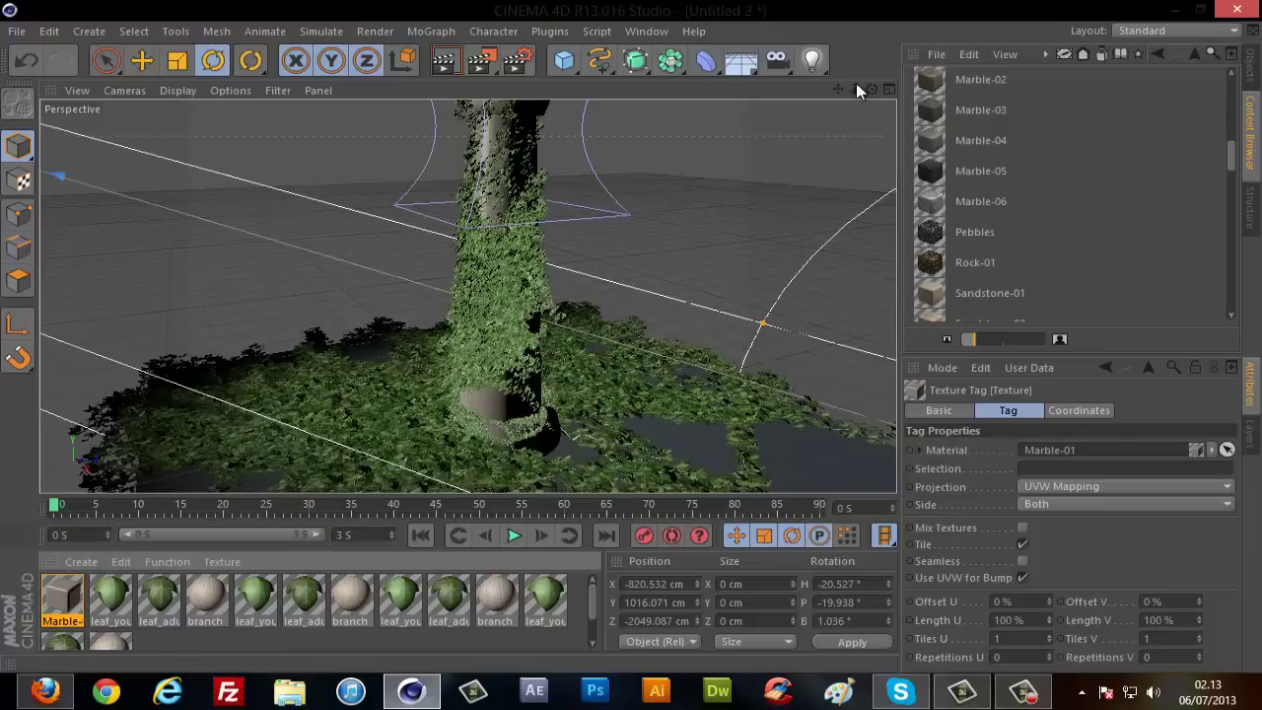
pyautogui.moveTo(856, 90); pyautogui.dragTo(849, 87)
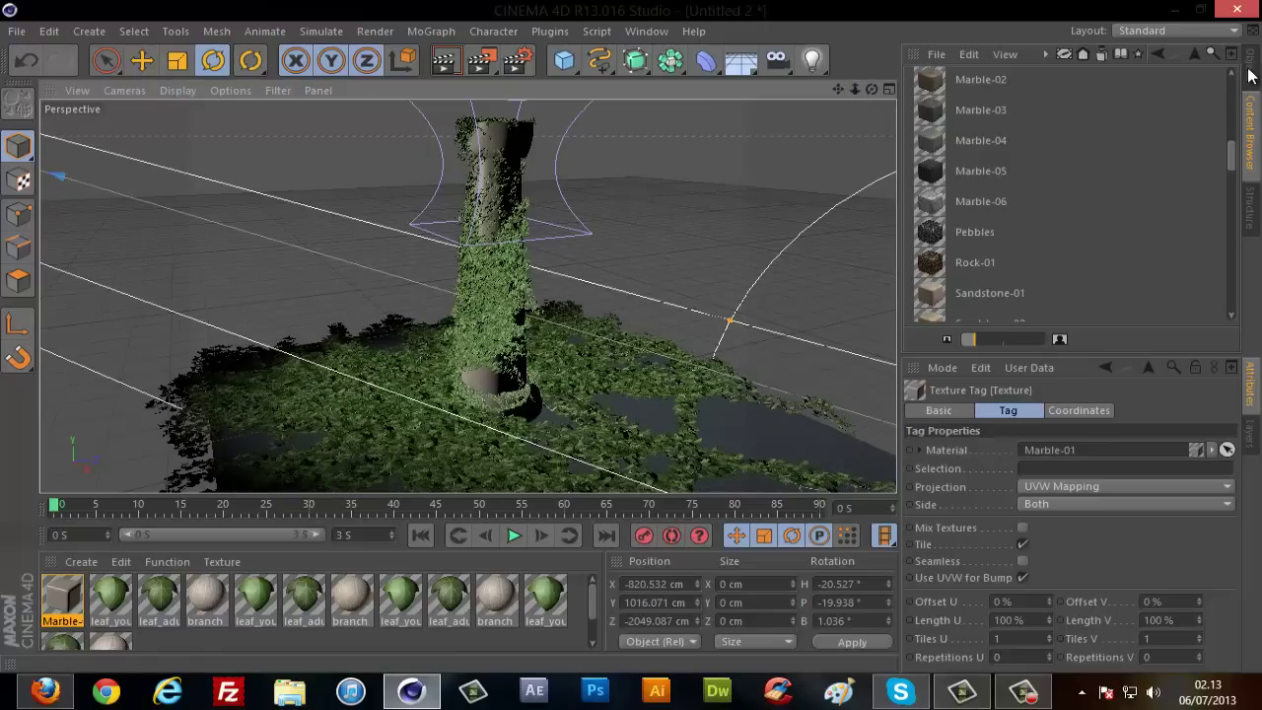
# Set the selected Marble-01 texture tags to Cubic projection with Length U and V at 50%.
pyautogui.click(1250, 75)
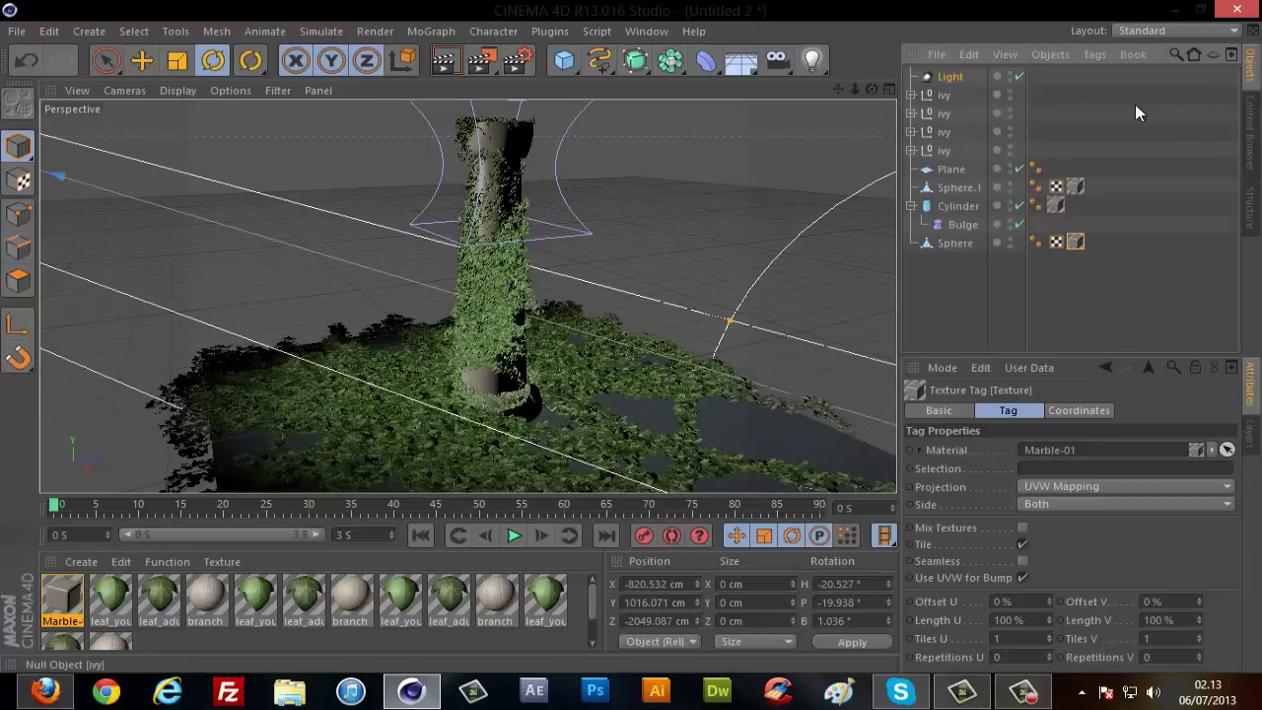
pyautogui.keyDown('shift'); pyautogui.click(1056, 204); pyautogui.keyUp('shift')
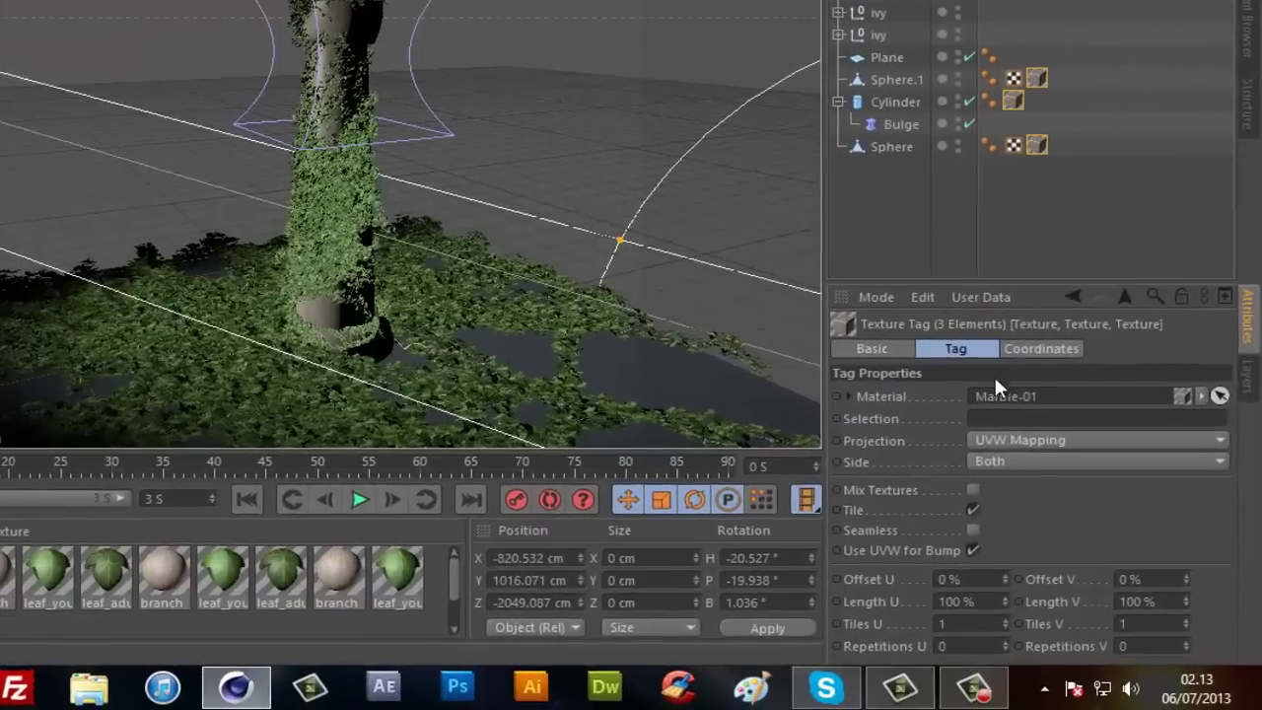
pyautogui.click(1009, 437)
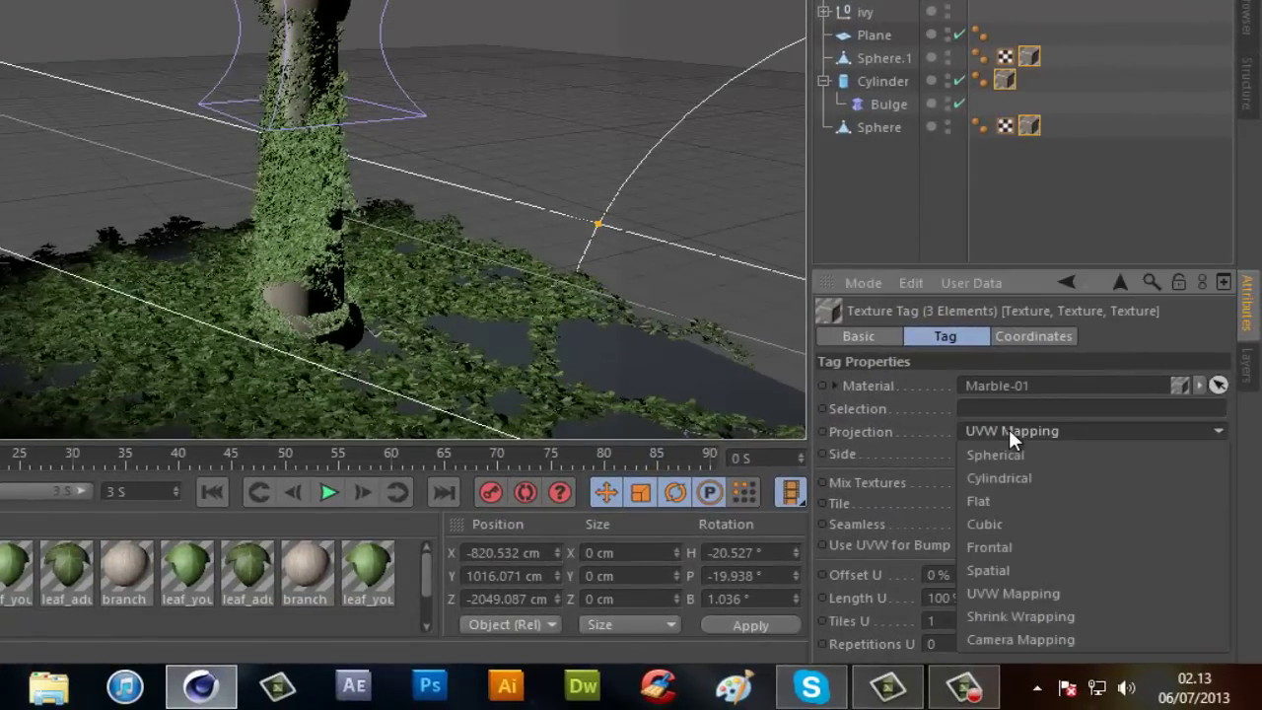
pyautogui.click(983, 522)
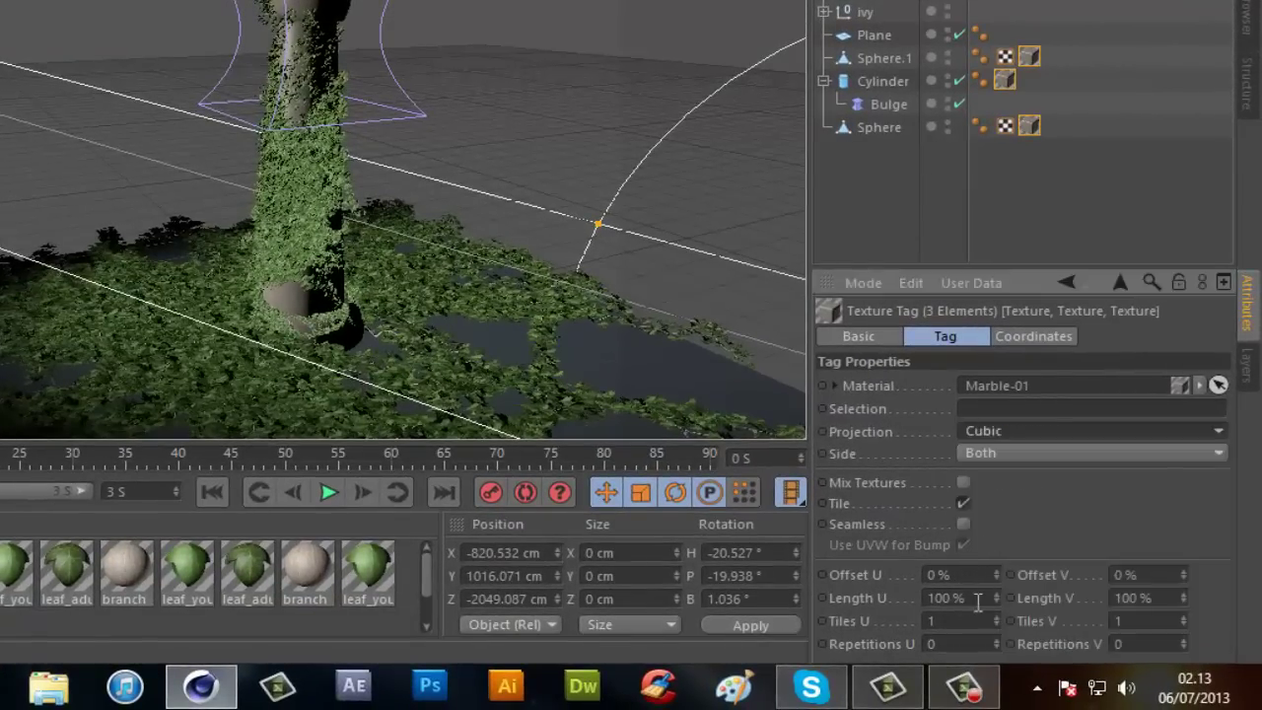
pyautogui.click(938, 598)
pyautogui.write('50')
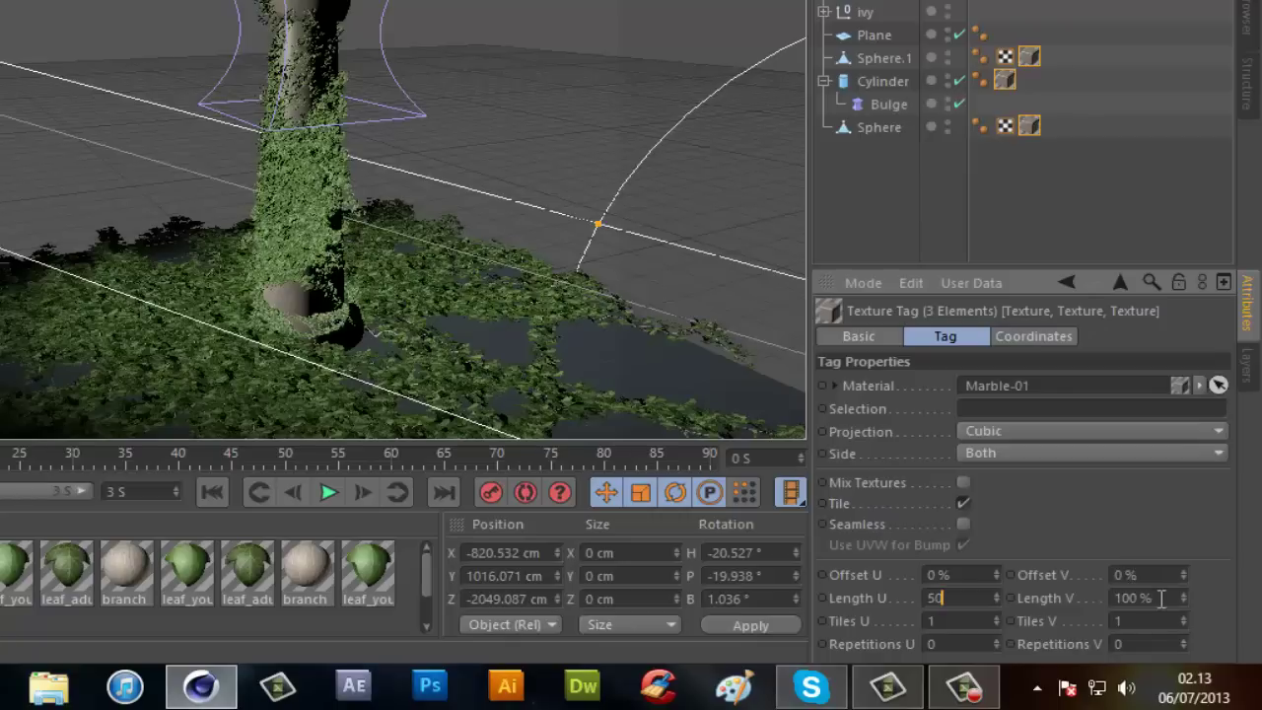
pyautogui.click(1161, 597)
pyautogui.write('50')
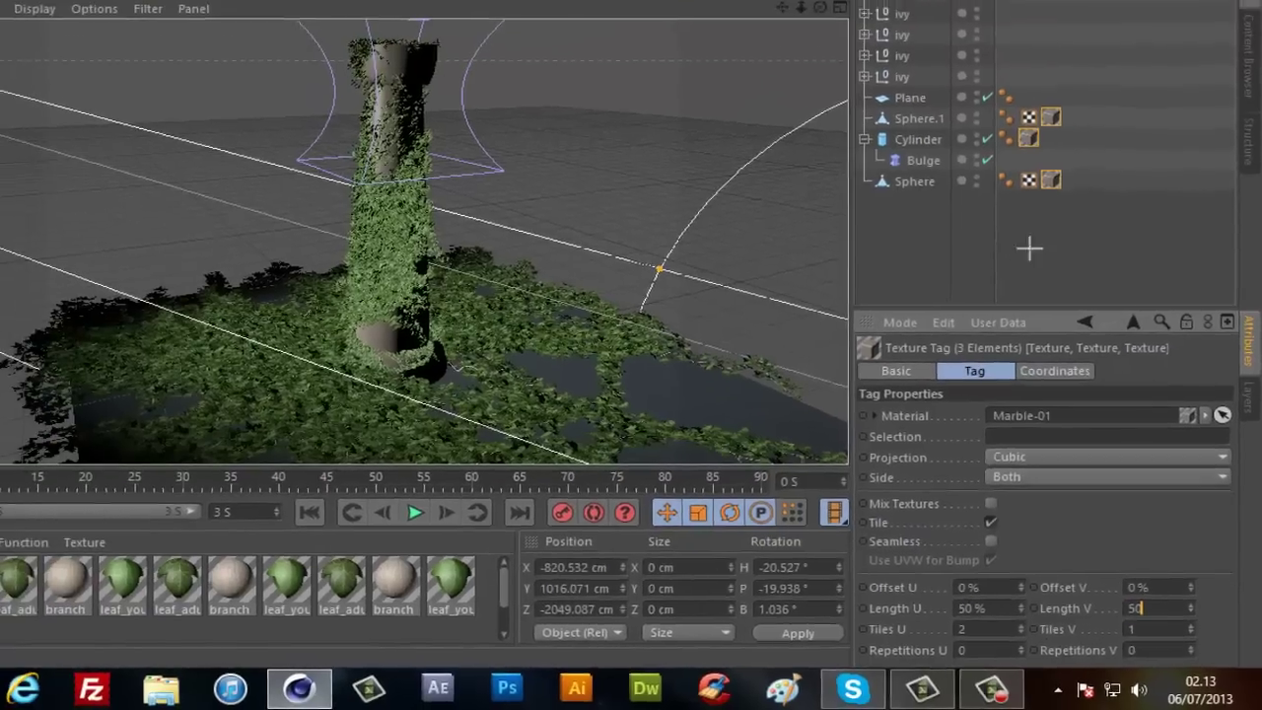
pyautogui.click(646, 235)
pyautogui.scroll(3, 621, 227)
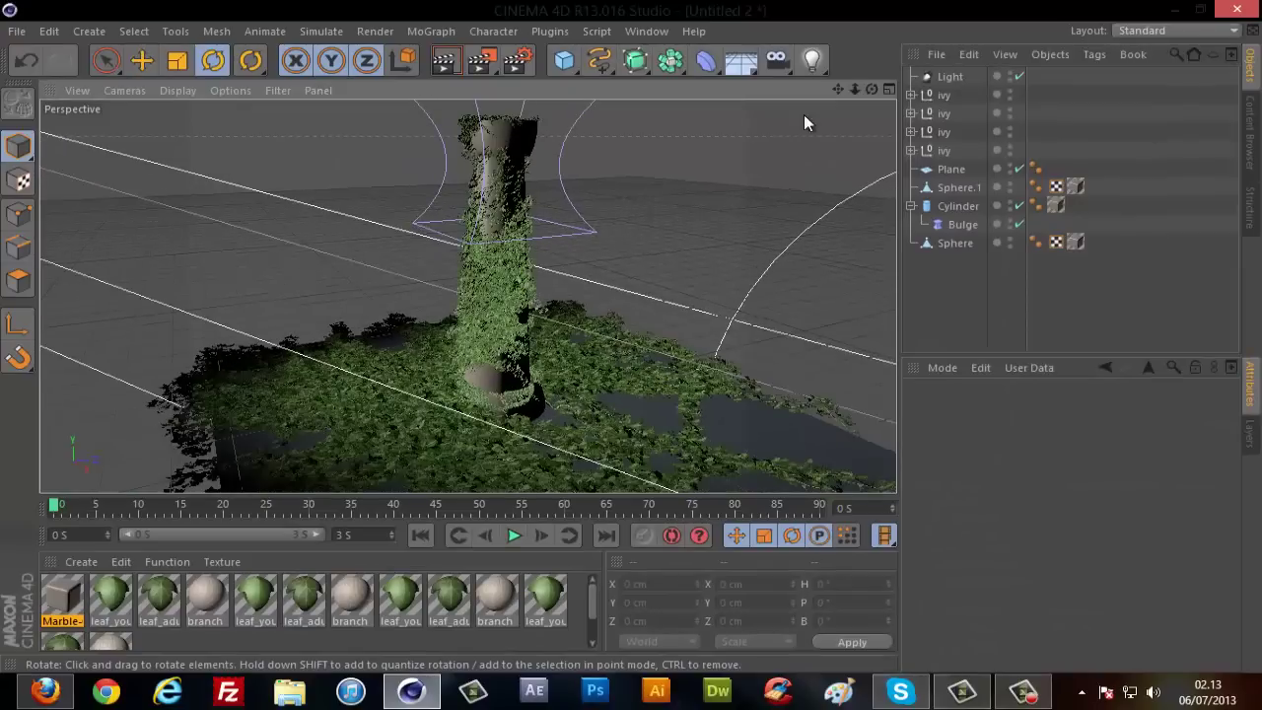
# Load Earth-01 from the Nature library and drag it onto the ground plane.
pyautogui.moveTo(854, 90); pyautogui.dragTo(630, 337)
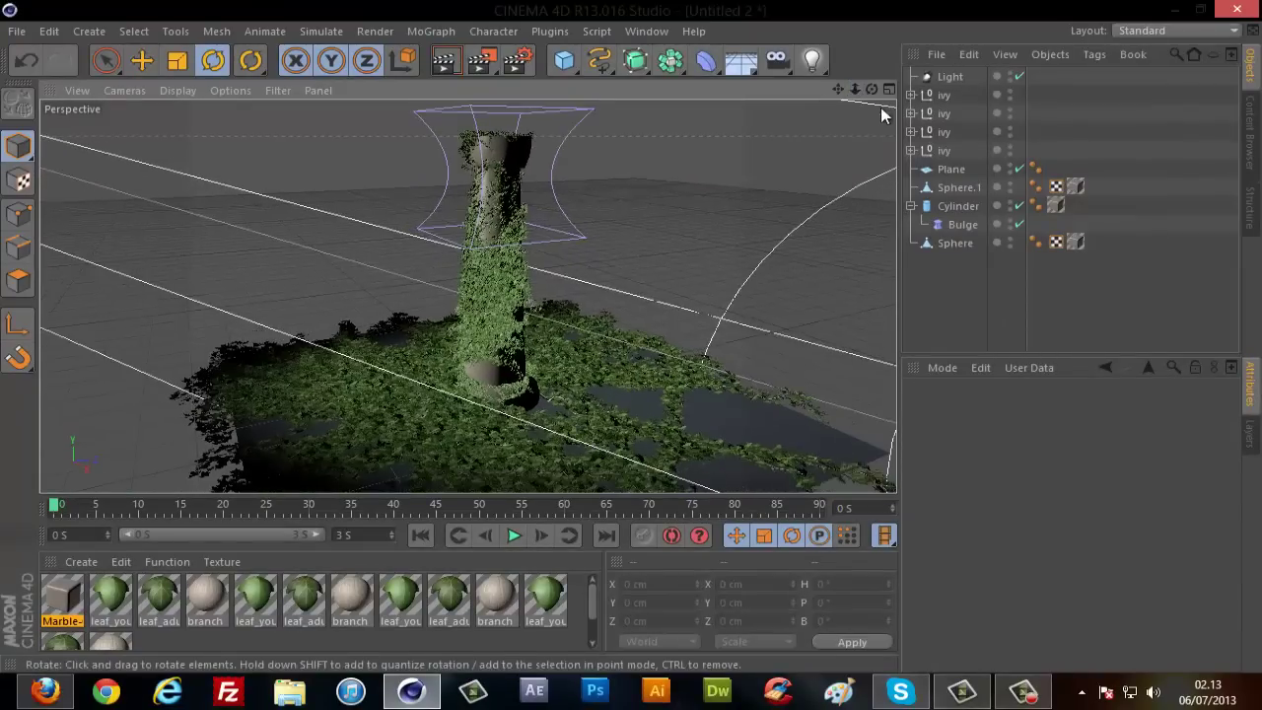
pyautogui.click(1250, 149)
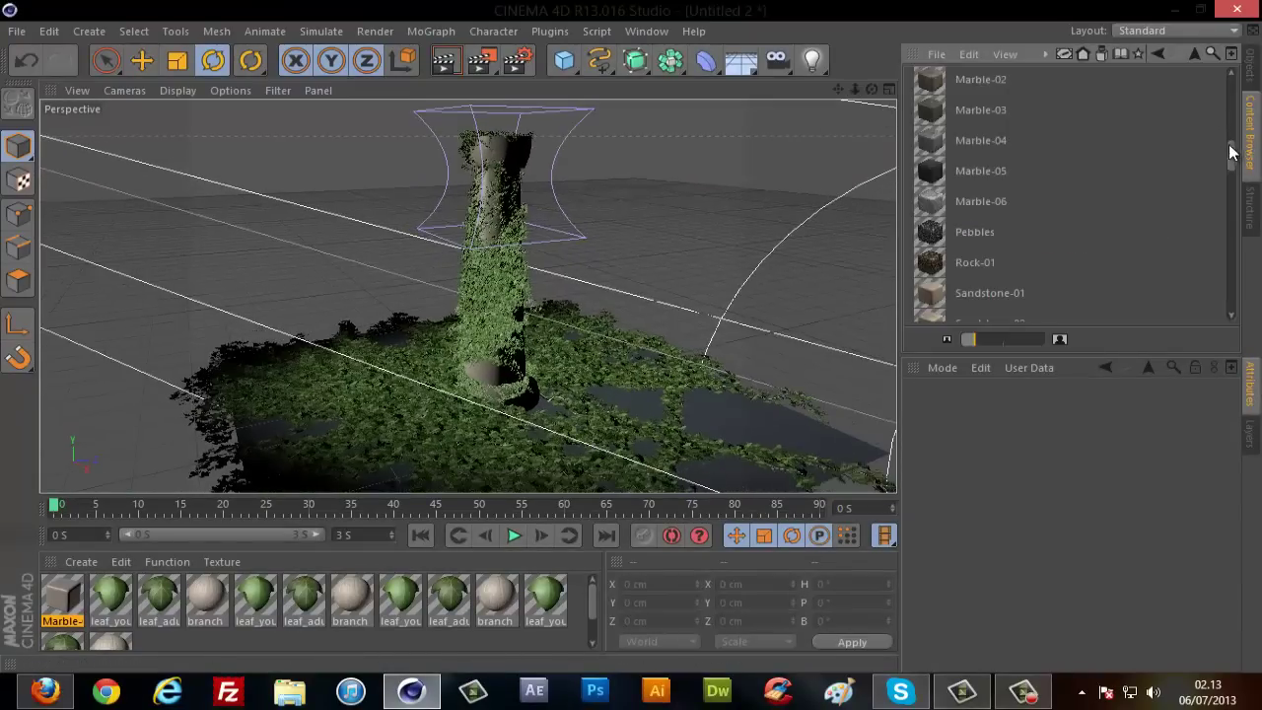
pyautogui.click(1157, 55)
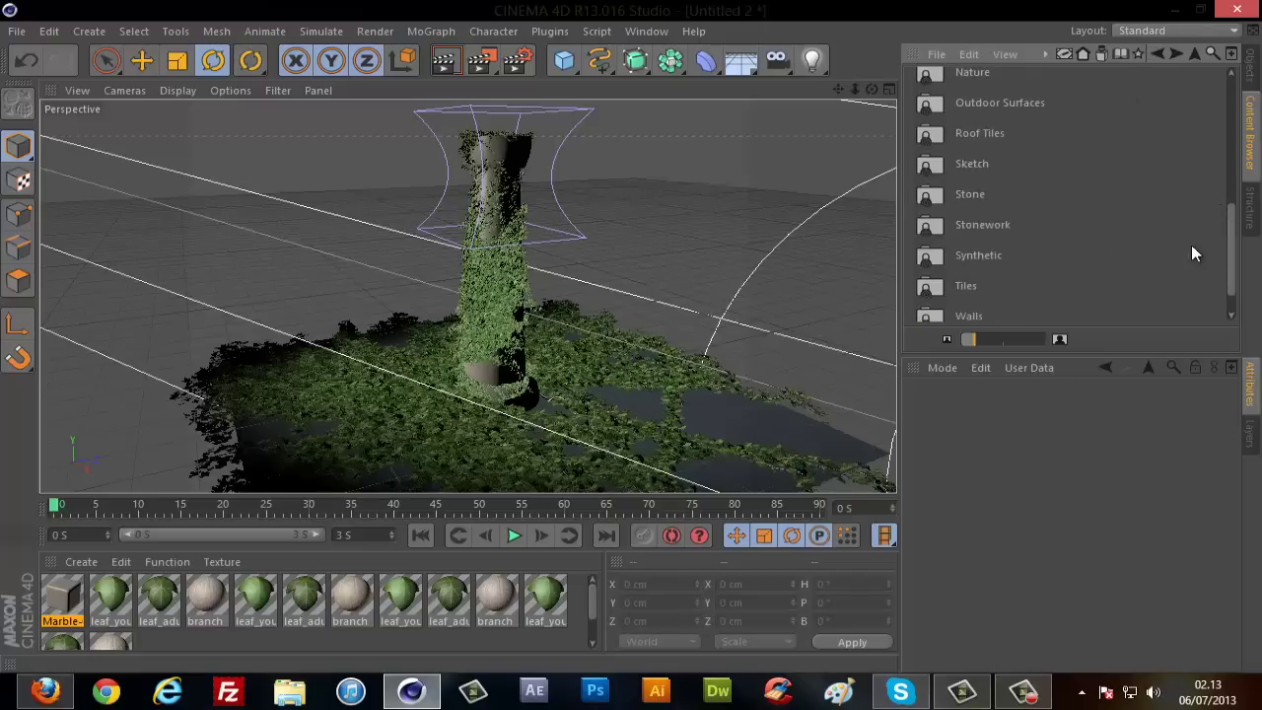
pyautogui.moveTo(1233, 253)
pyautogui.mouseDown()
pyautogui.moveTo(1250, 146)
pyautogui.moveTo(1145, 98)
pyautogui.mouseUp()
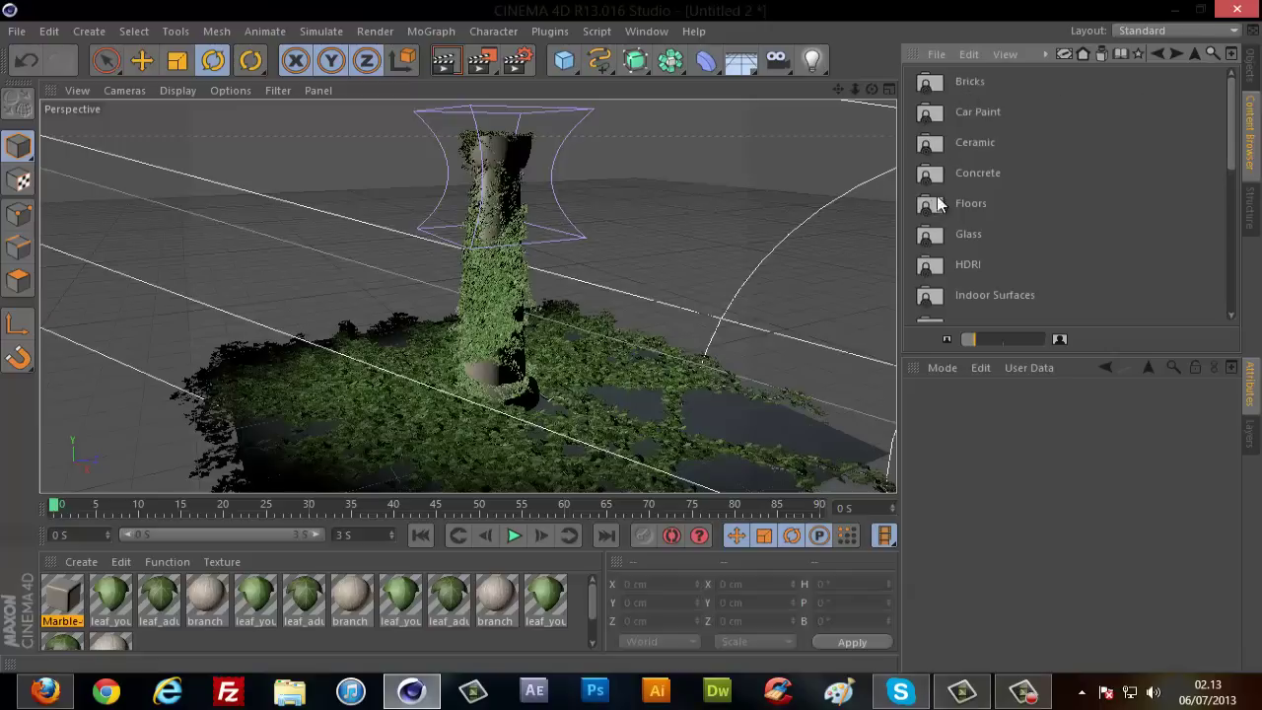
pyautogui.doubleClick(965, 237)
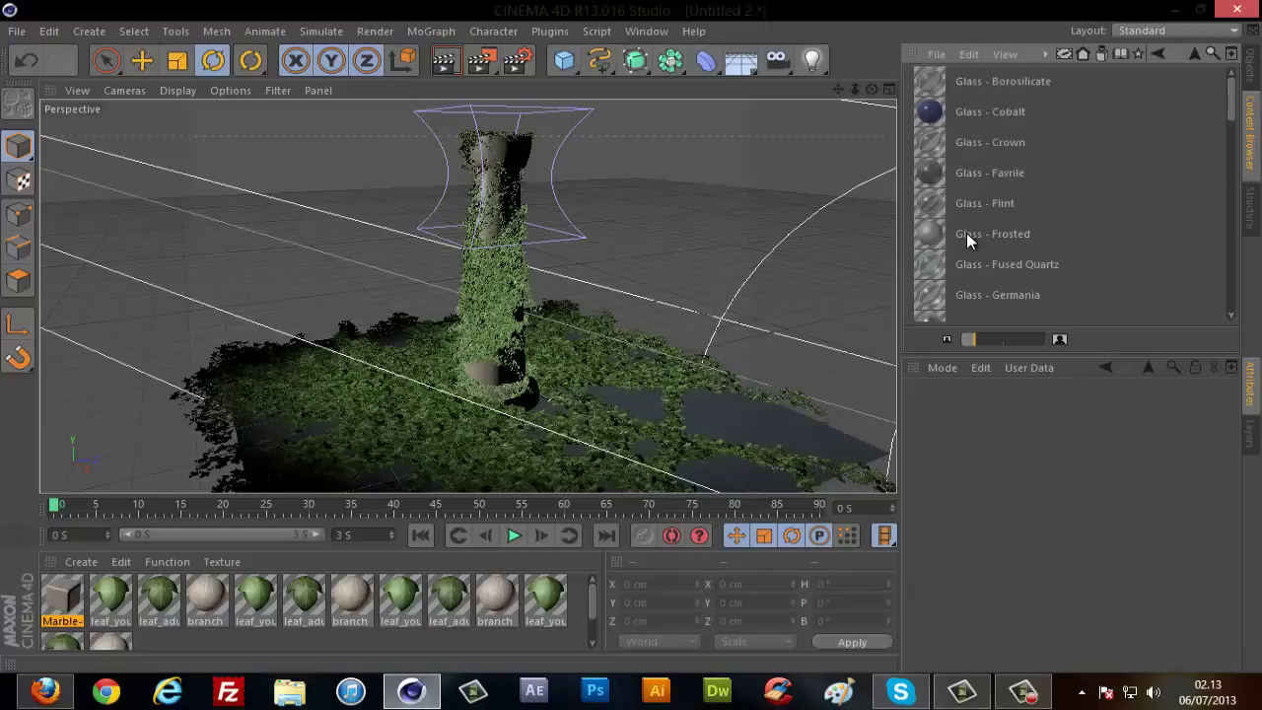
pyautogui.click(1158, 53)
pyautogui.moveTo(1232, 110); pyautogui.dragTo(1230, 187)
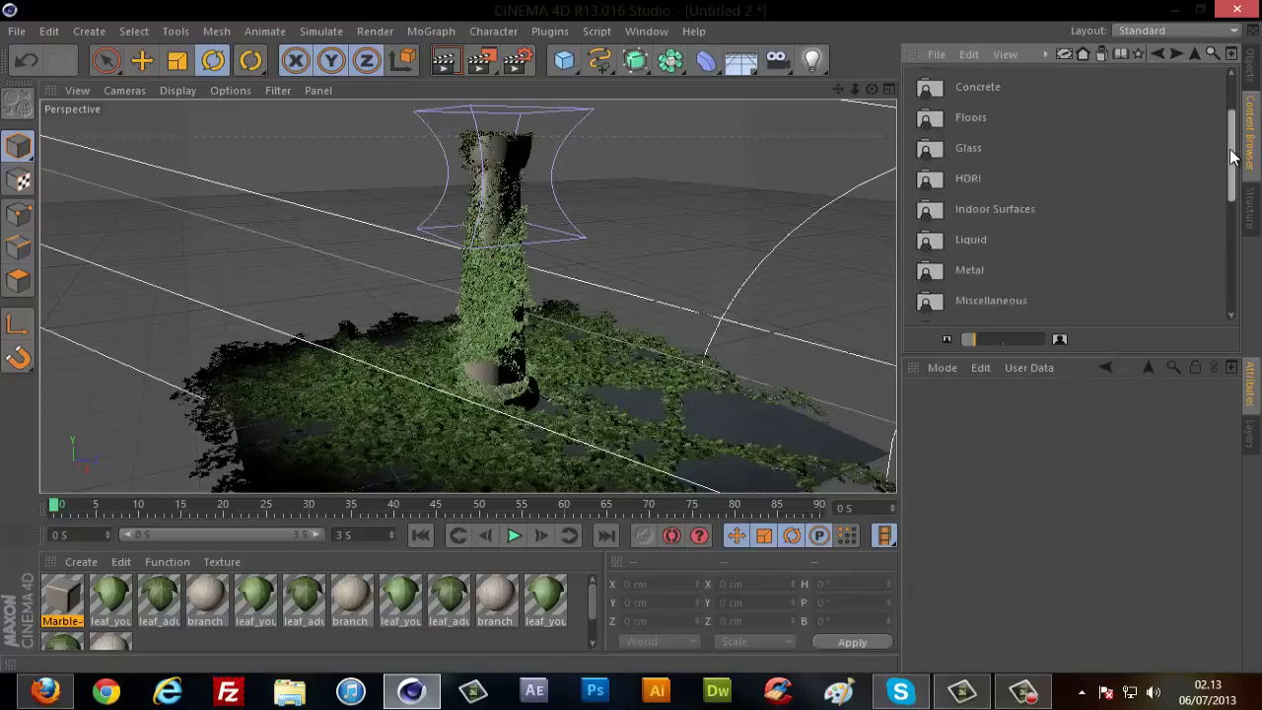
pyautogui.doubleClick(983, 218)
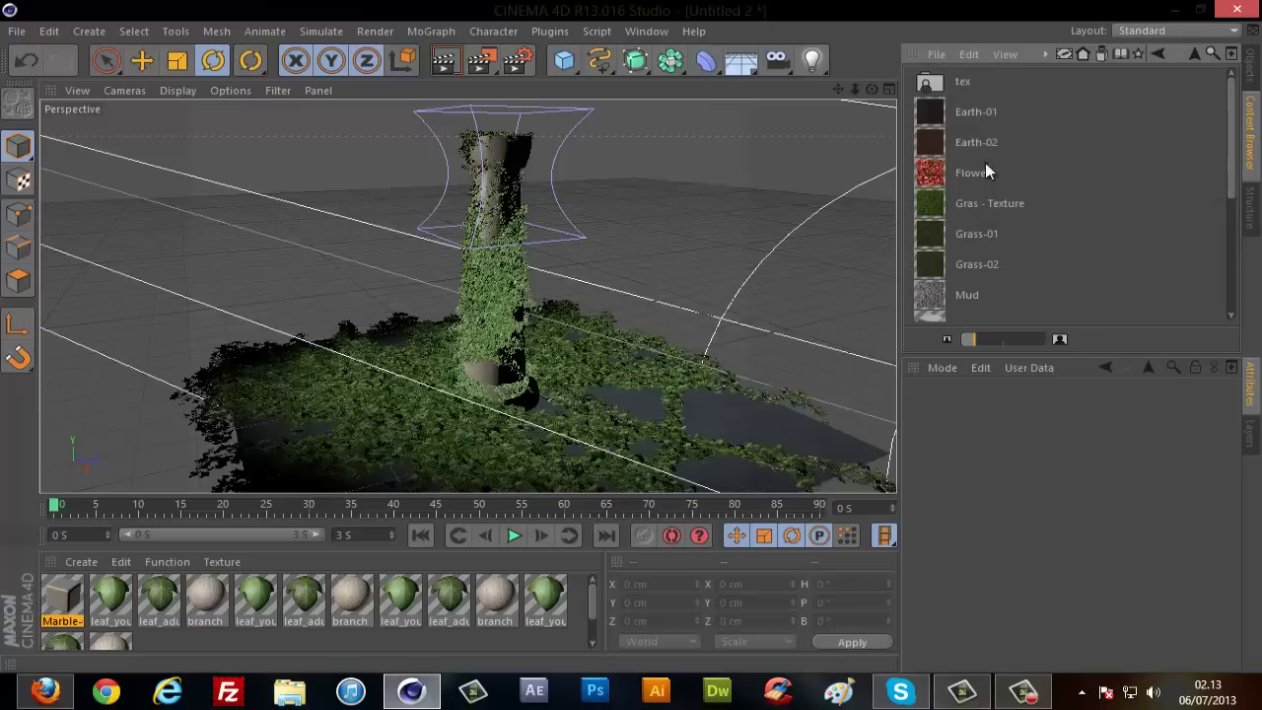
pyautogui.doubleClick(937, 115)
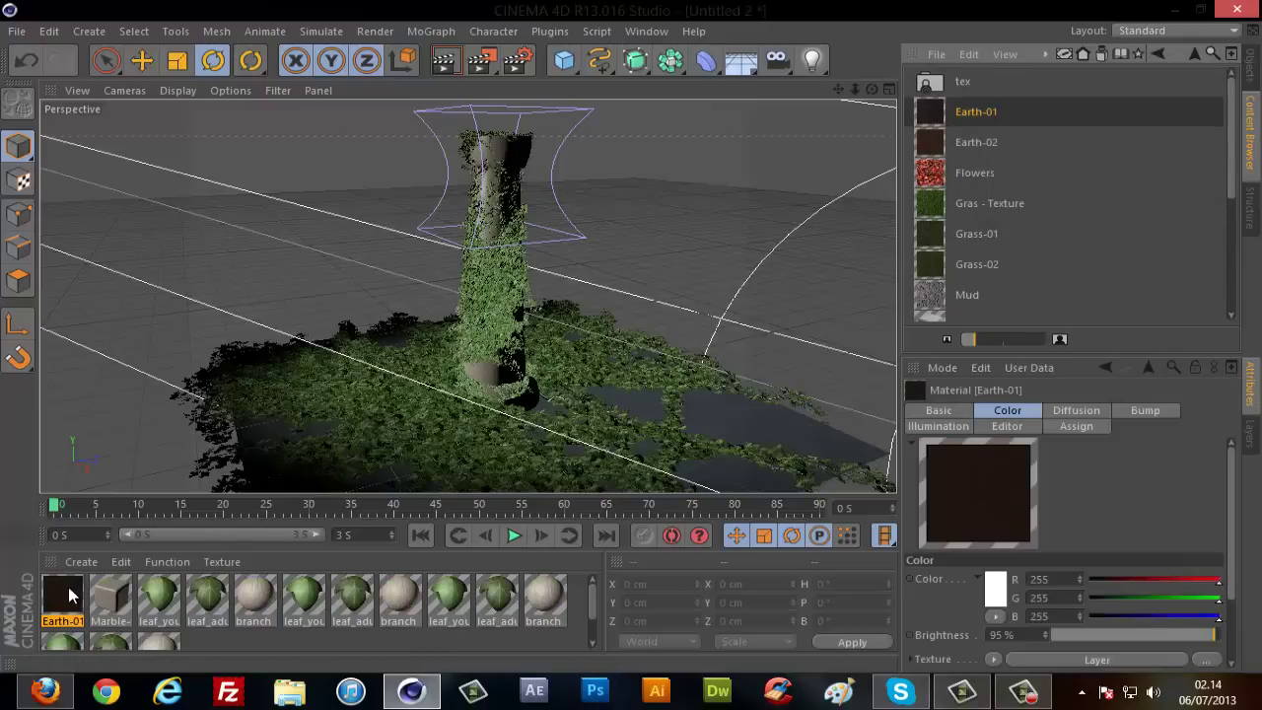
pyautogui.moveTo(69, 596); pyautogui.dragTo(269, 437)
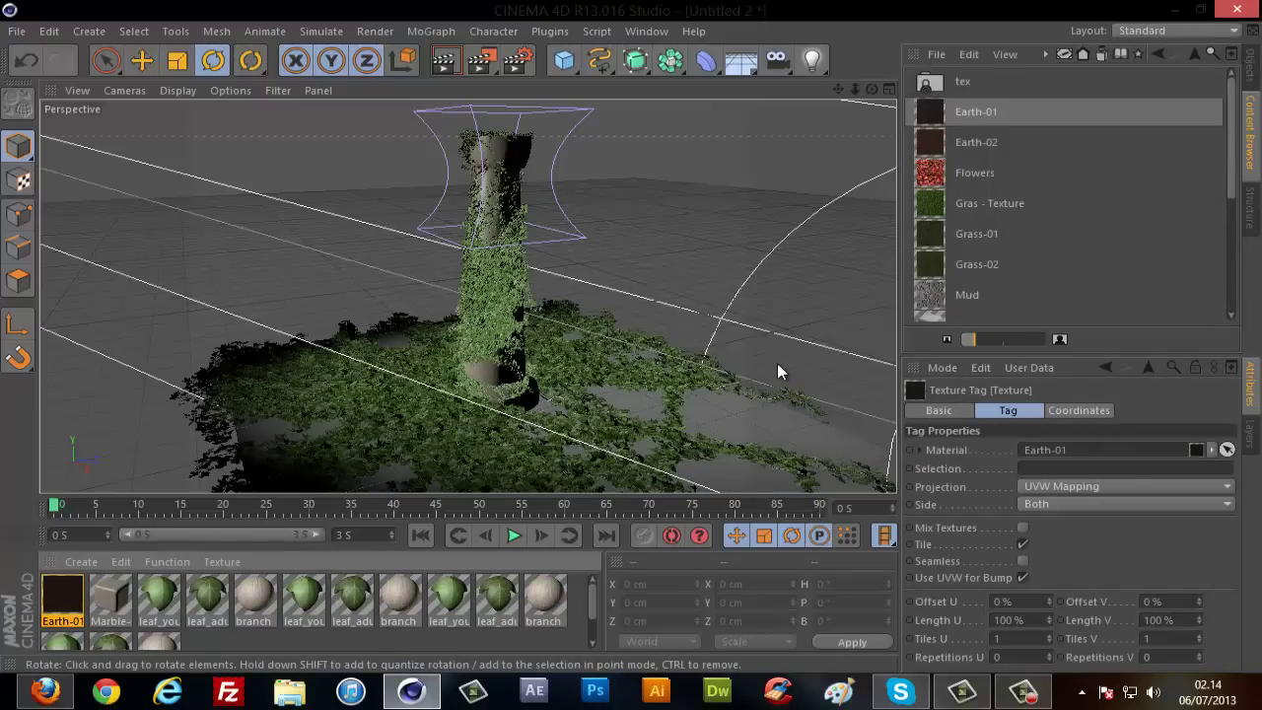
# Give the plane's Earth-01 tag Cubic projection with Length U and V at 50%.
pyautogui.click(1249, 77)
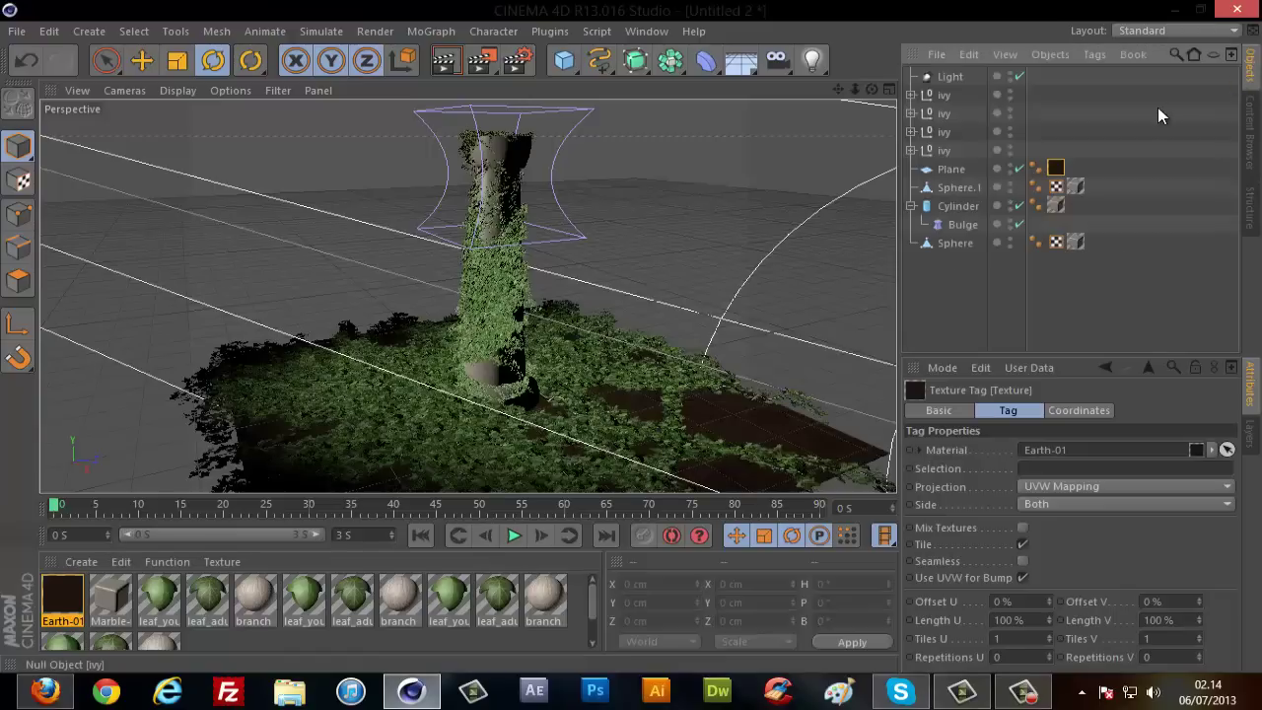
pyautogui.click(1083, 487)
pyautogui.click(1051, 560)
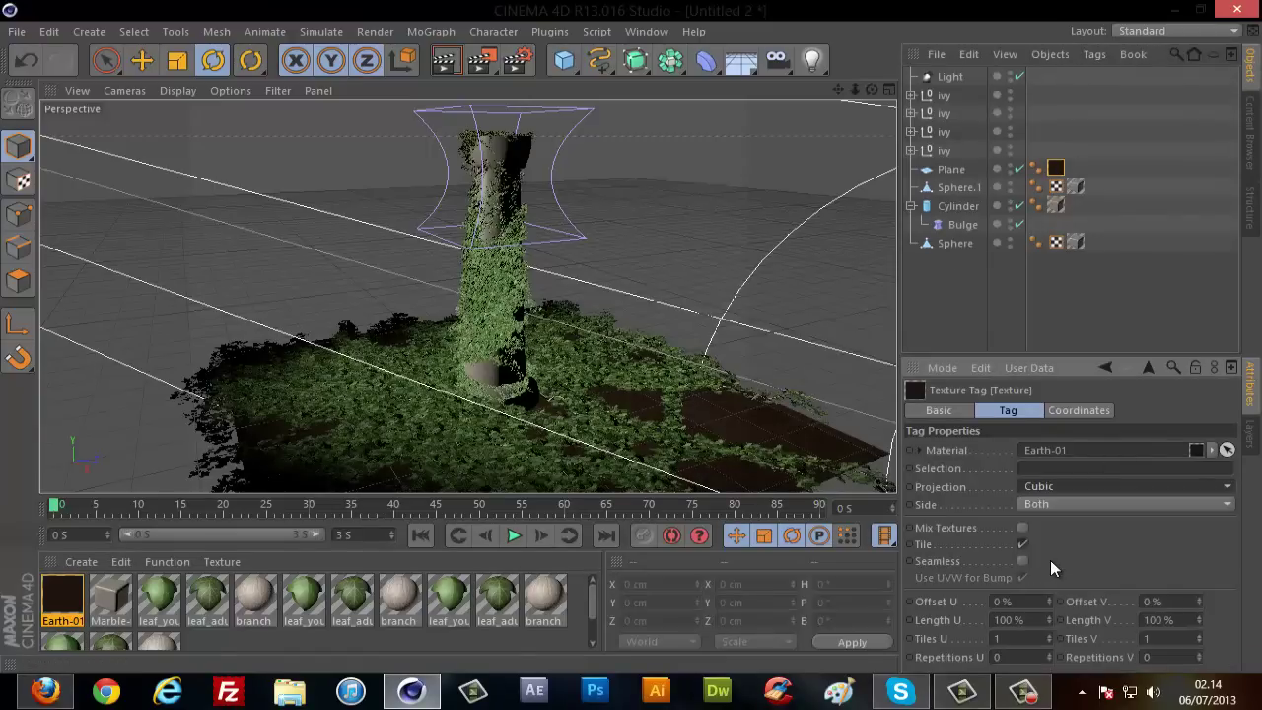
pyautogui.moveTo(1049, 620); pyautogui.dragTo(1055, 645)
pyautogui.click(1035, 619)
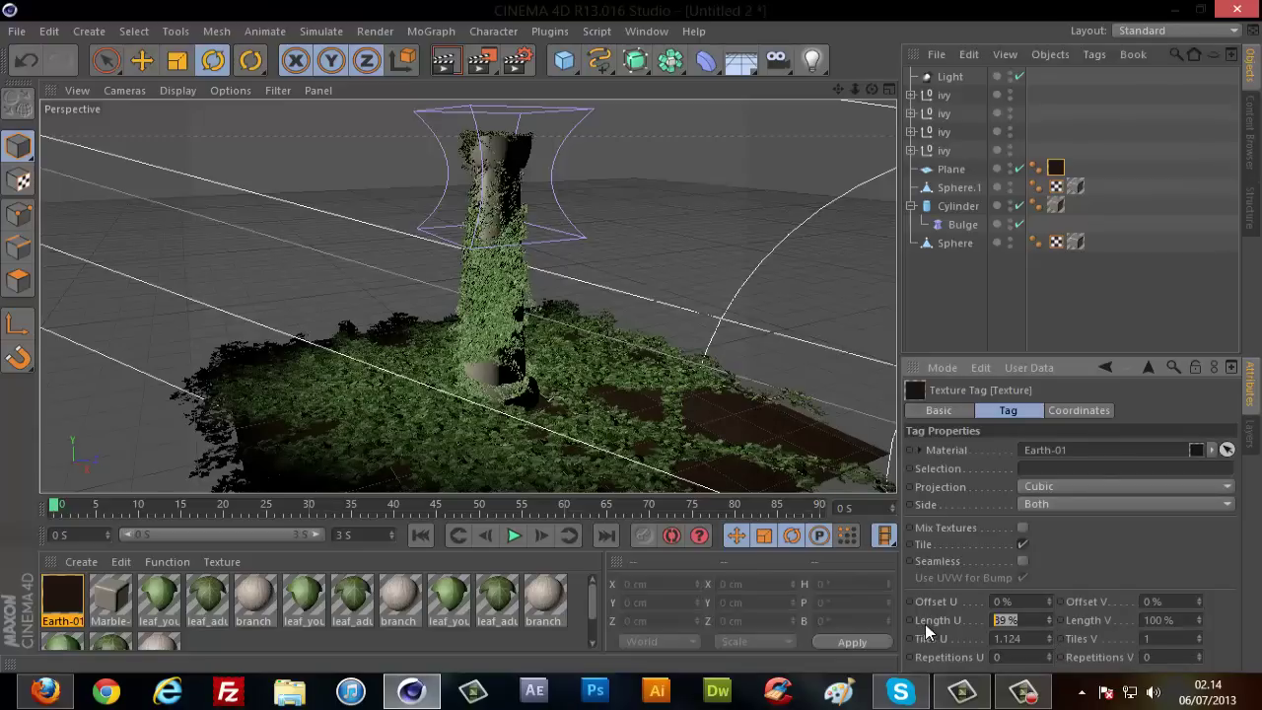
pyautogui.write('50')
pyautogui.press('Tab')
pyautogui.write('50')
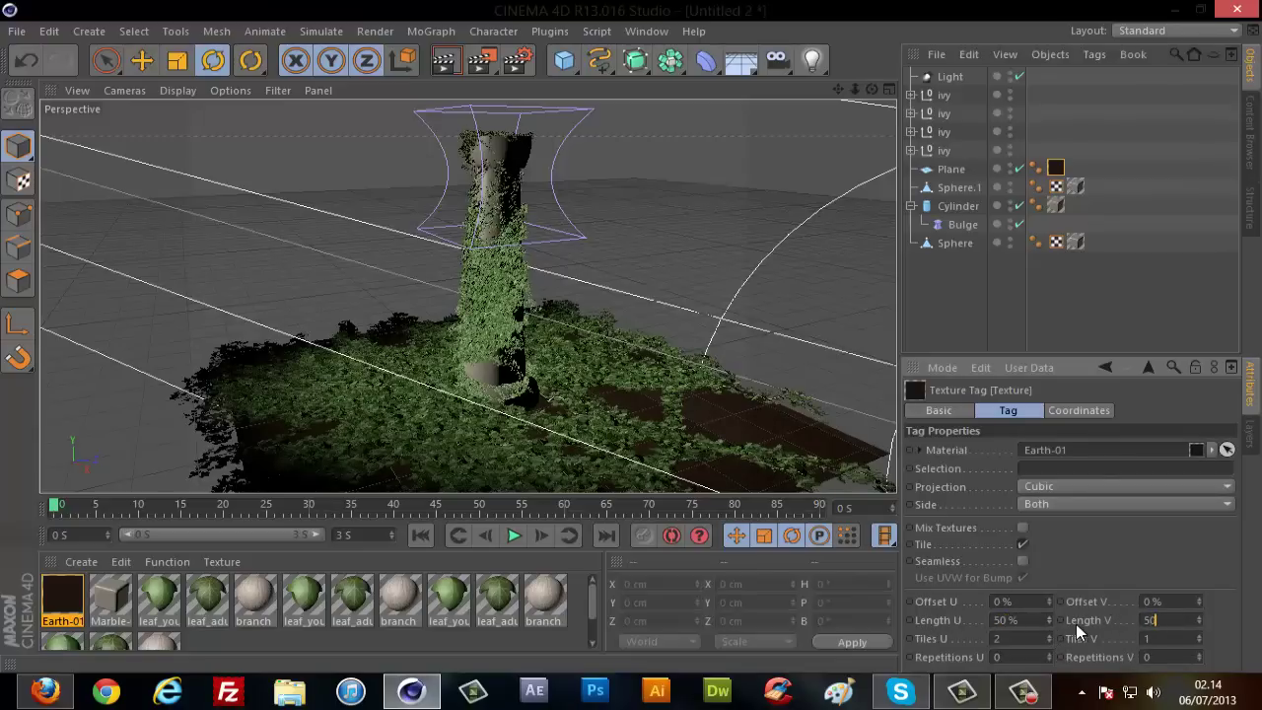
pyautogui.press('Return')
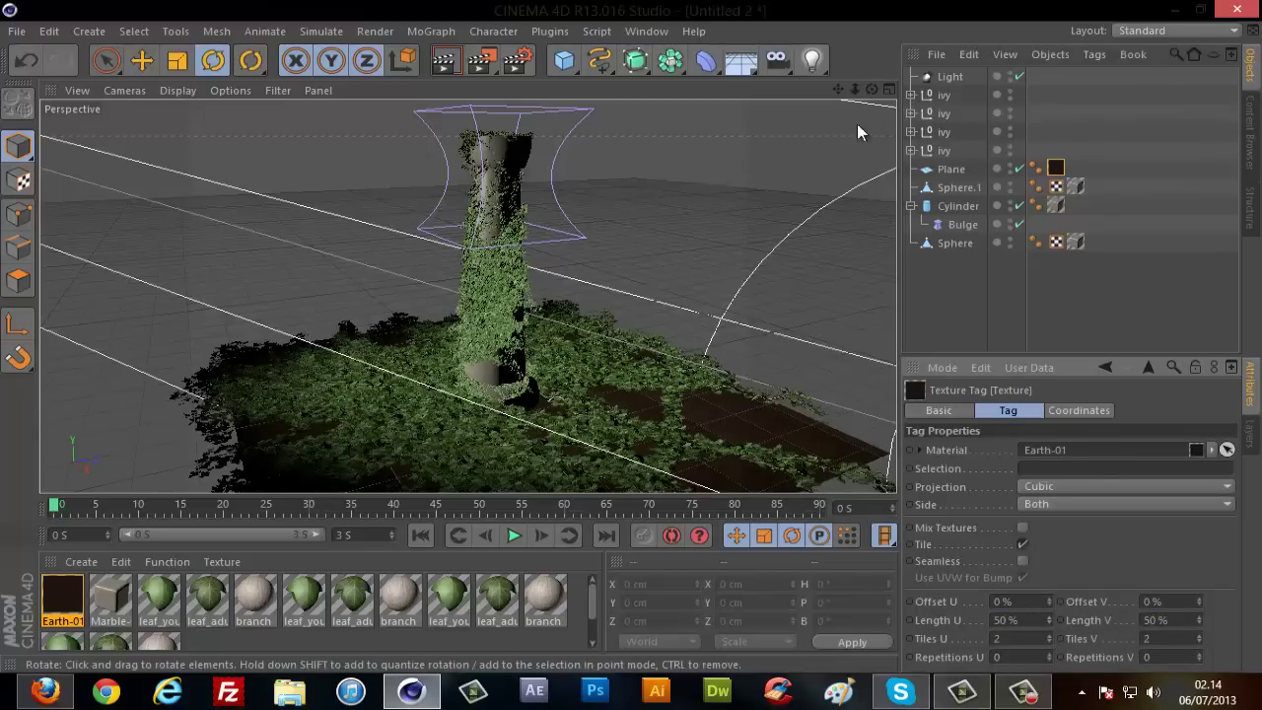
pyautogui.moveTo(872, 89); pyautogui.dragTo(632, 337)
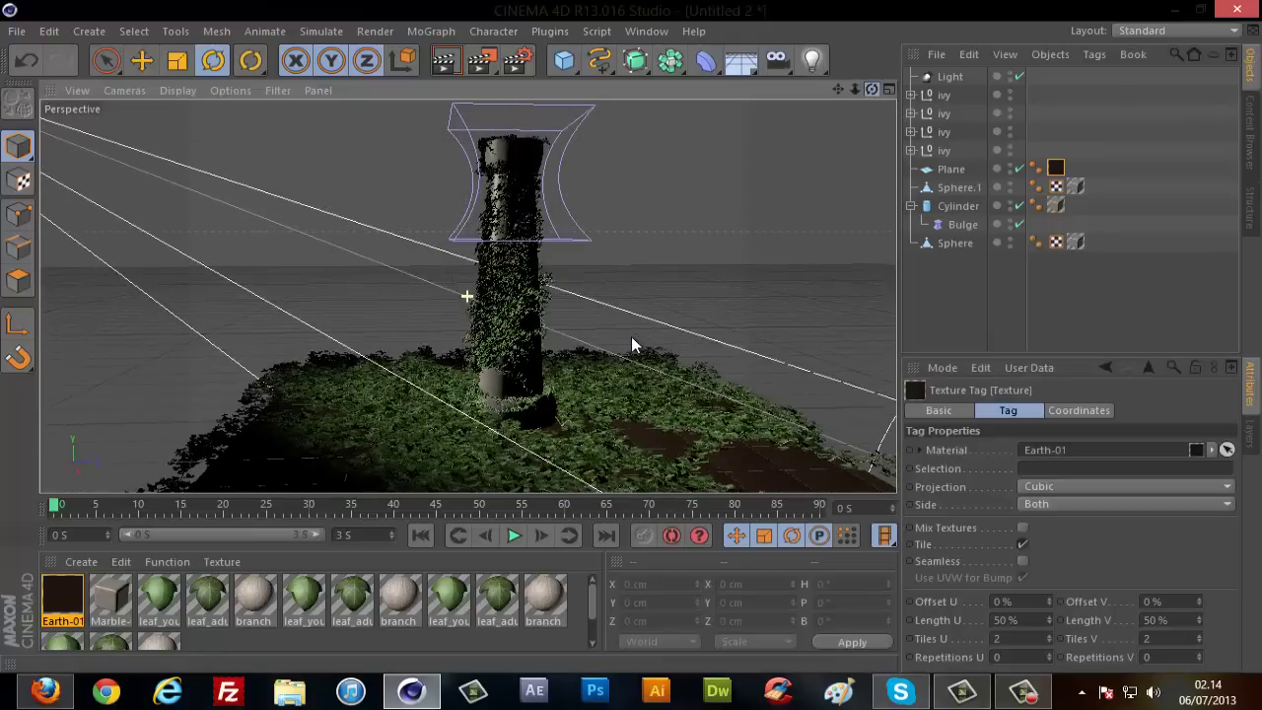
pyautogui.moveTo(632, 337); pyautogui.dragTo(871, 88)
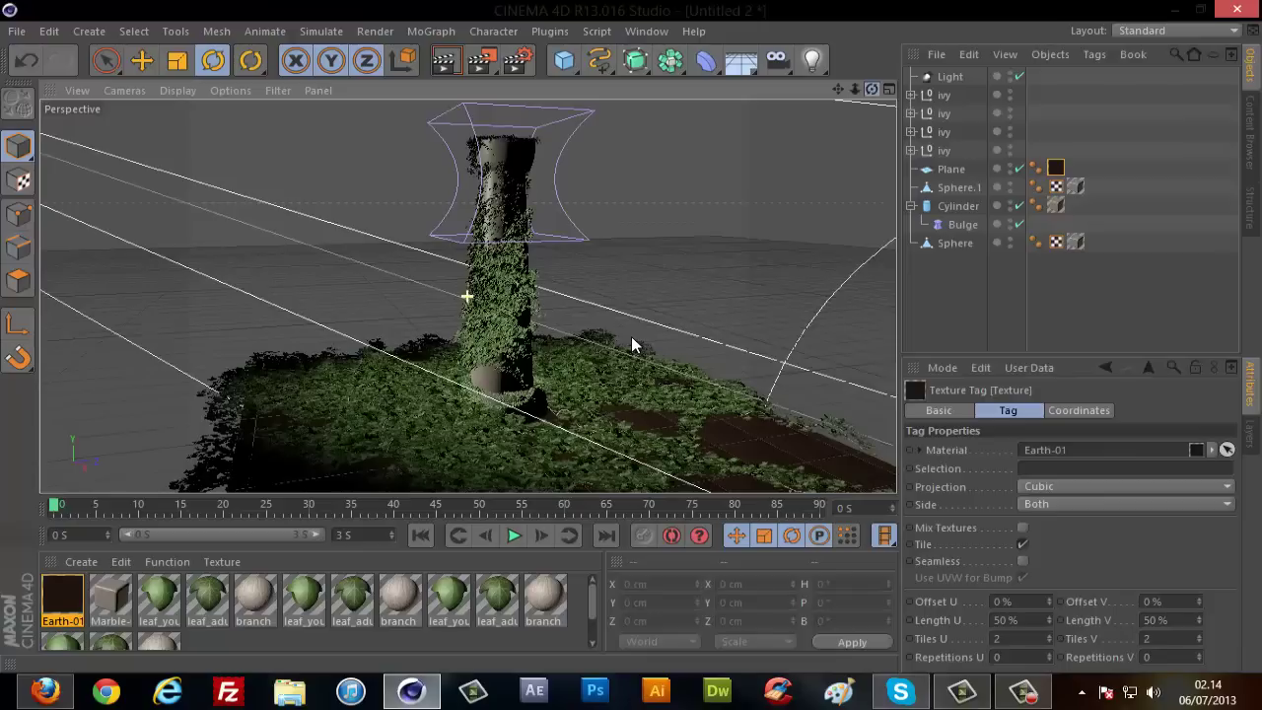
# Change the spot light's colour to pale warm yellow, RGB 252, 241, 173.
pyautogui.click(948, 77)
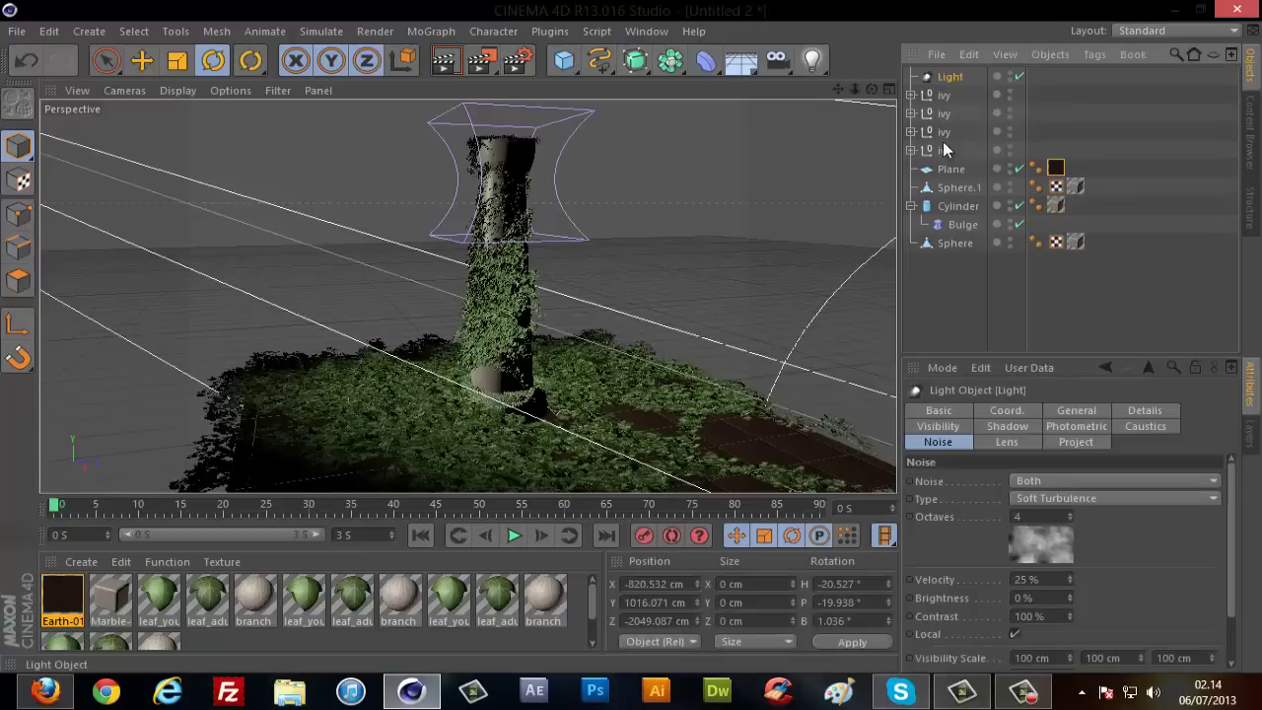
pyautogui.click(1075, 411)
pyautogui.click(986, 502)
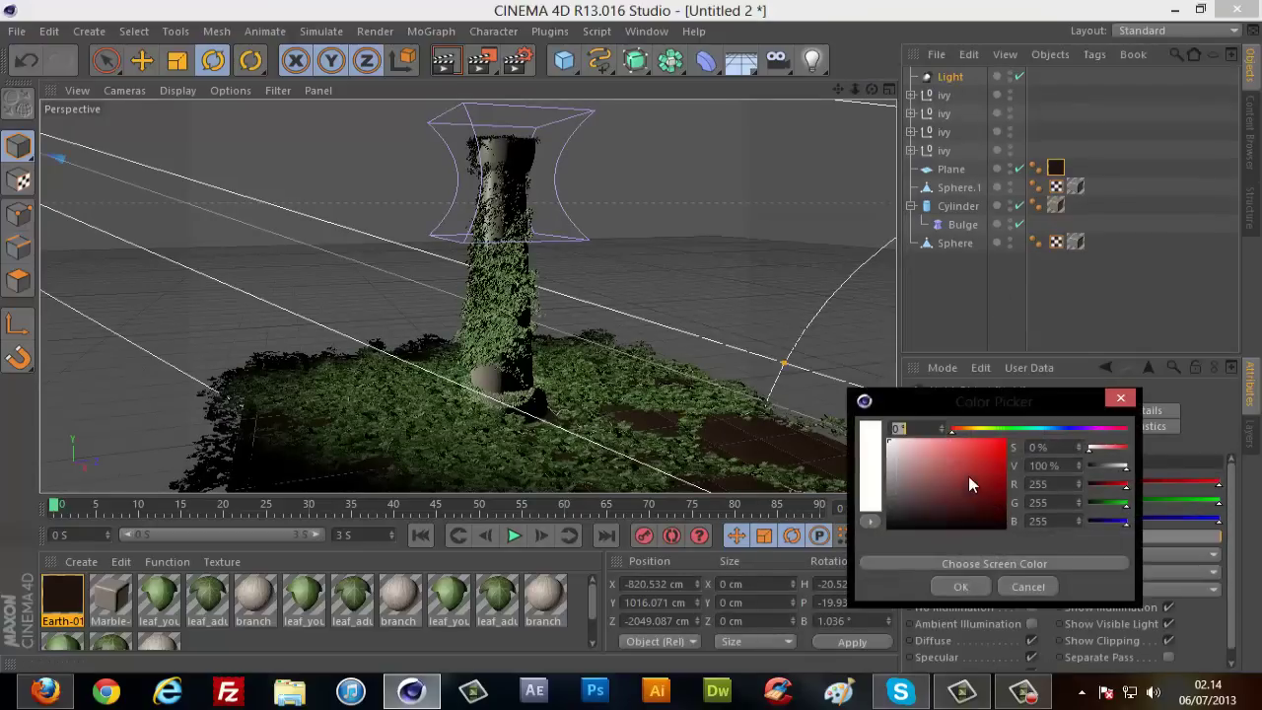
pyautogui.moveTo(970, 428); pyautogui.dragTo(923, 439)
pyautogui.click(958, 586)
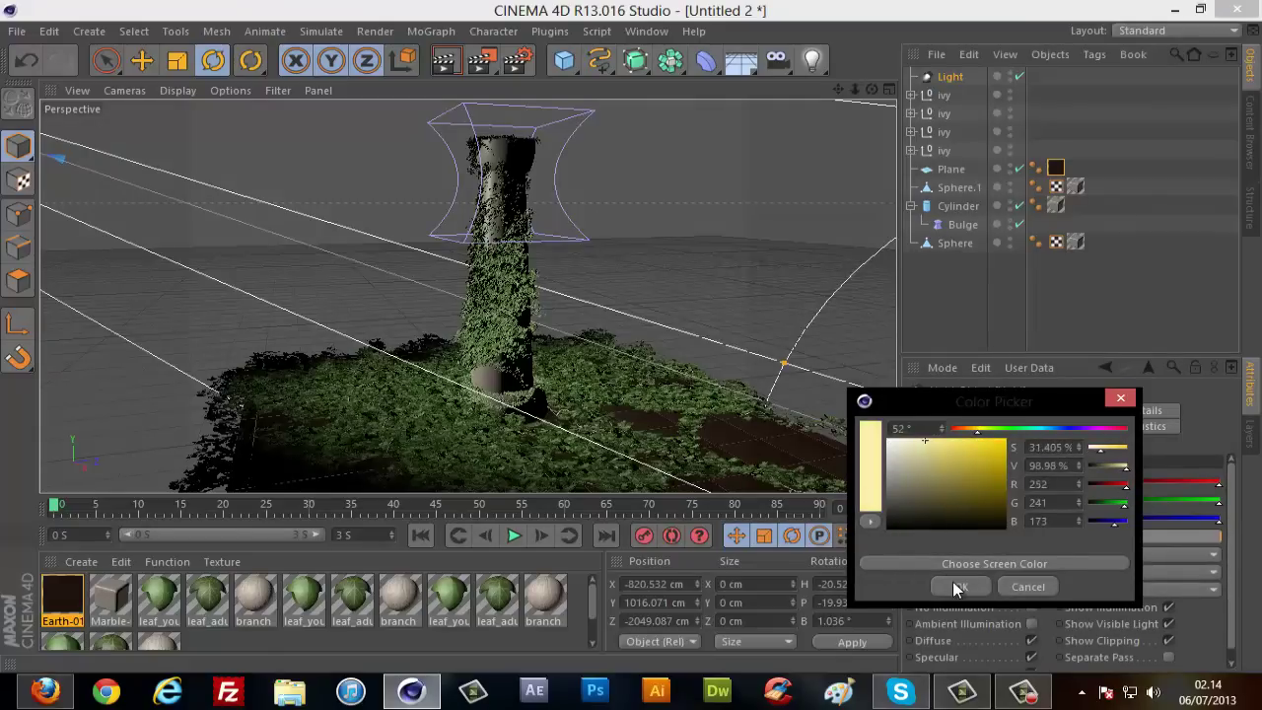
pyautogui.moveTo(871, 90); pyautogui.dragTo(632, 344)
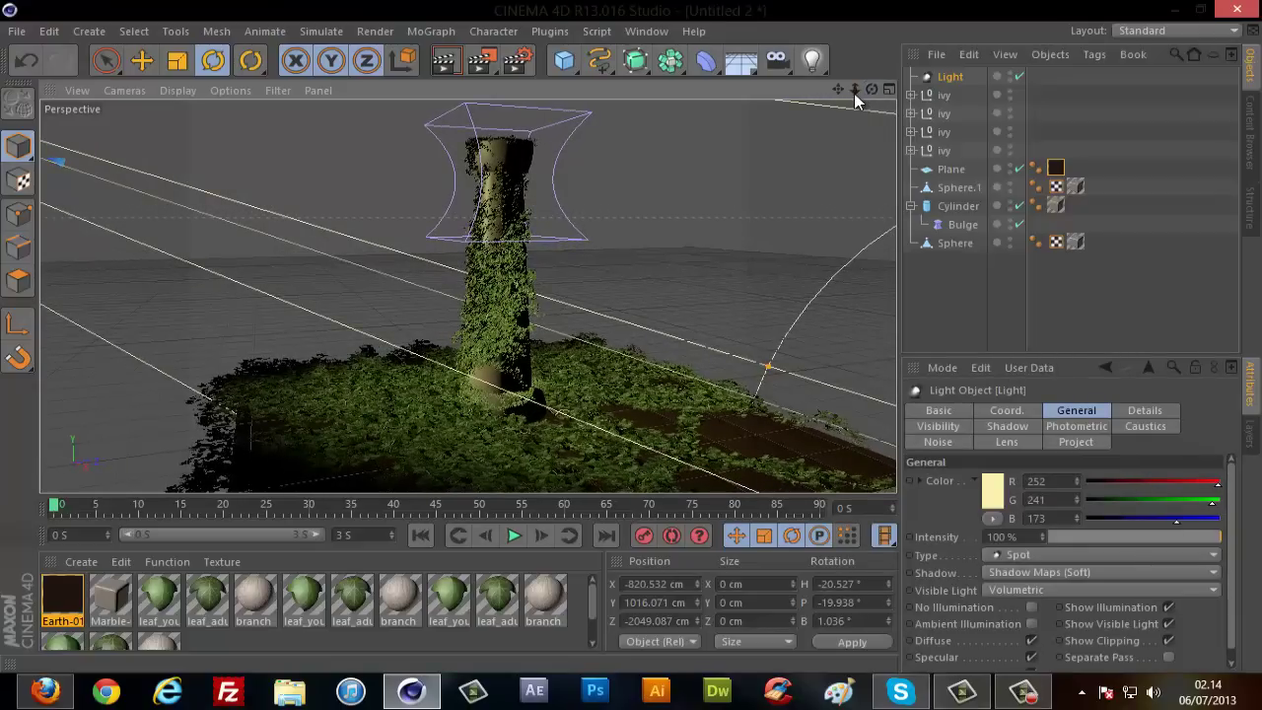
pyautogui.moveTo(854, 91); pyautogui.dragTo(629, 340)
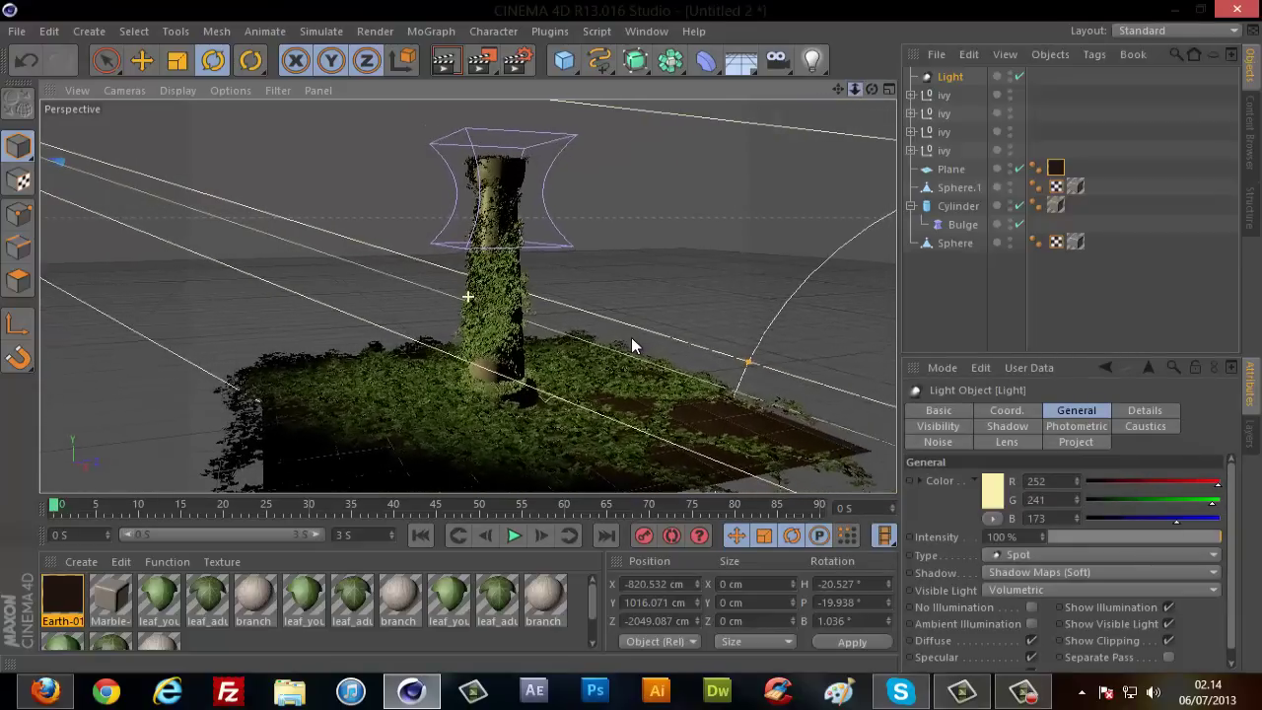
pyautogui.moveTo(871, 90); pyautogui.dragTo(630, 340)
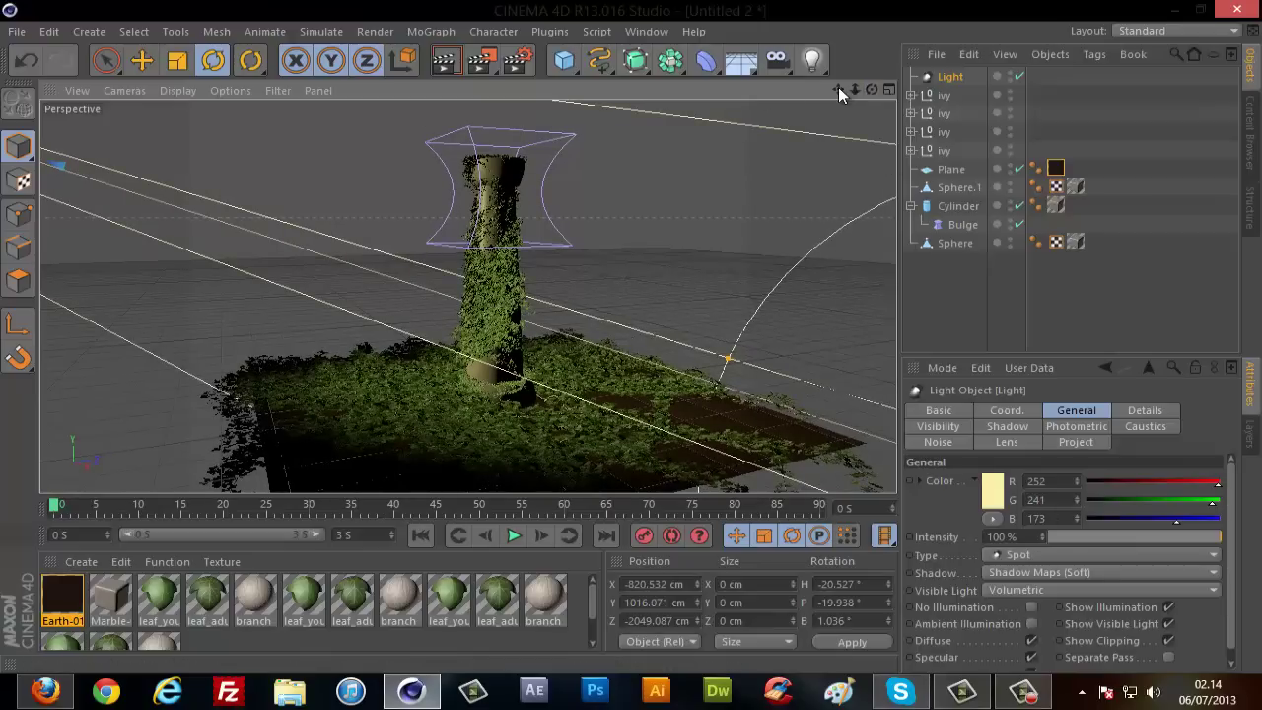
pyautogui.moveTo(838, 86); pyautogui.dragTo(631, 337)
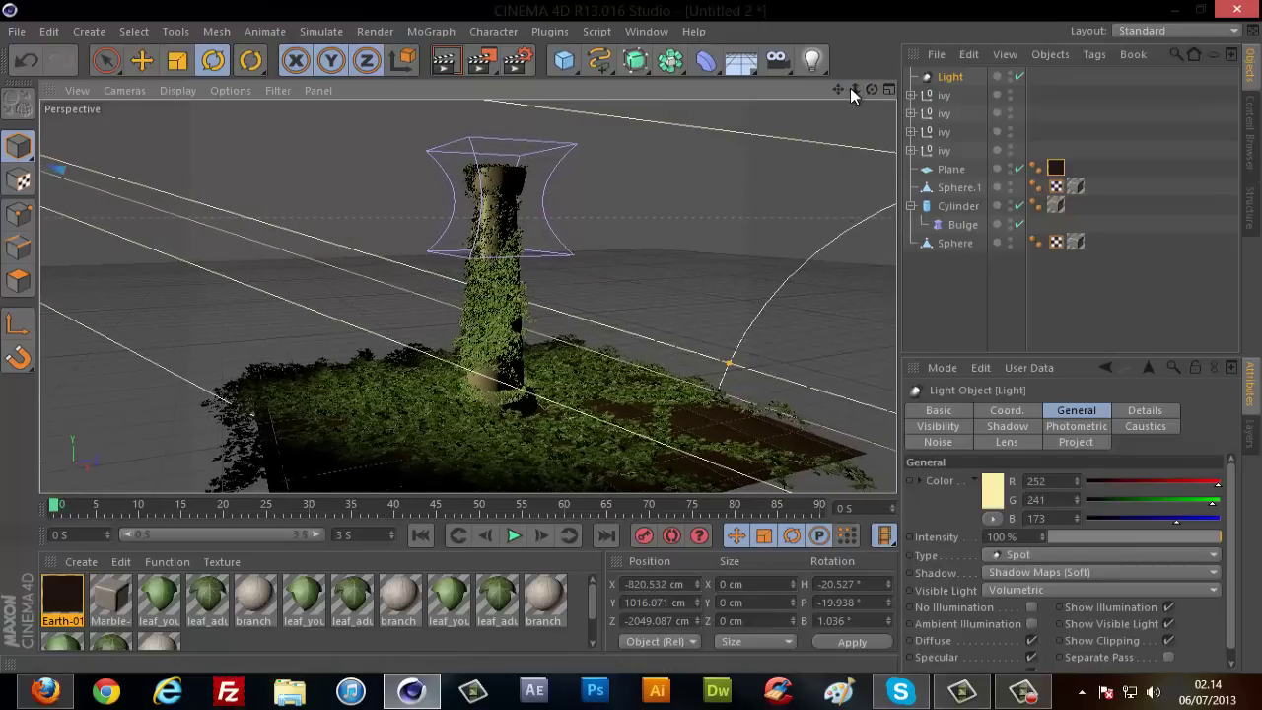
pyautogui.moveTo(850, 88); pyautogui.dragTo(631, 335)
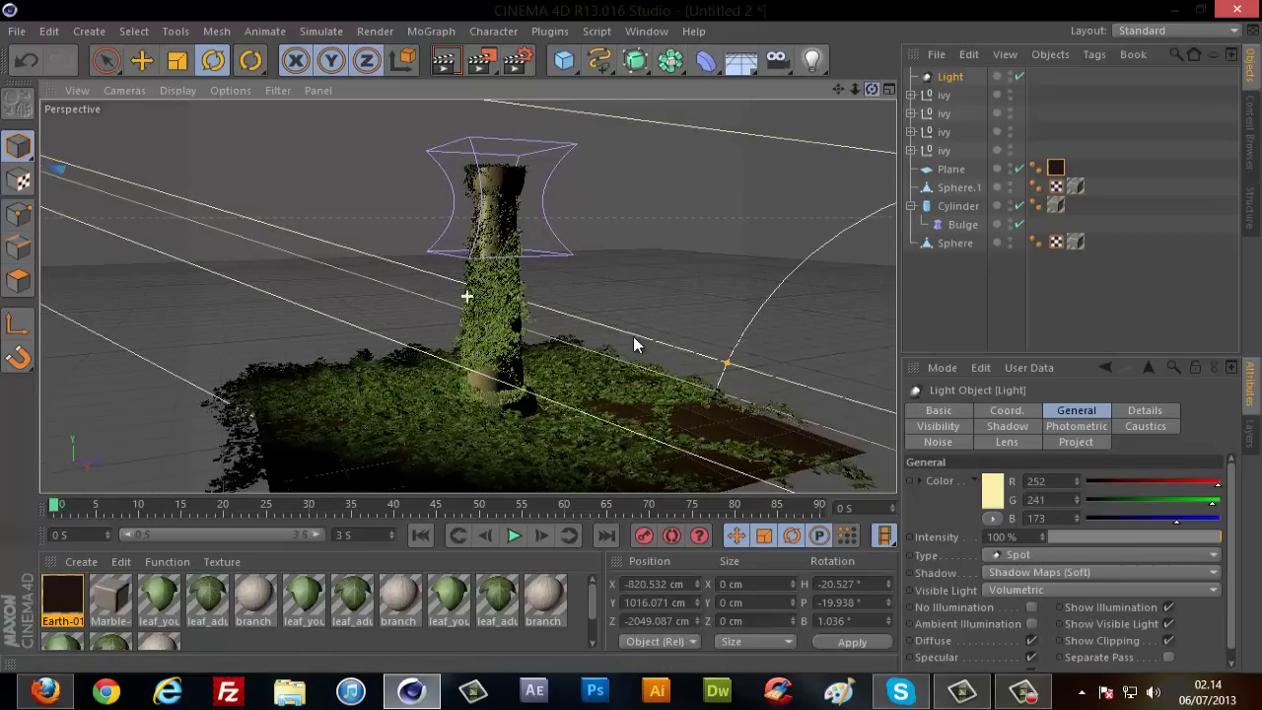
# Test-render the view, then raise the spot light's Intensity to 200%.
pyautogui.click(444, 60)
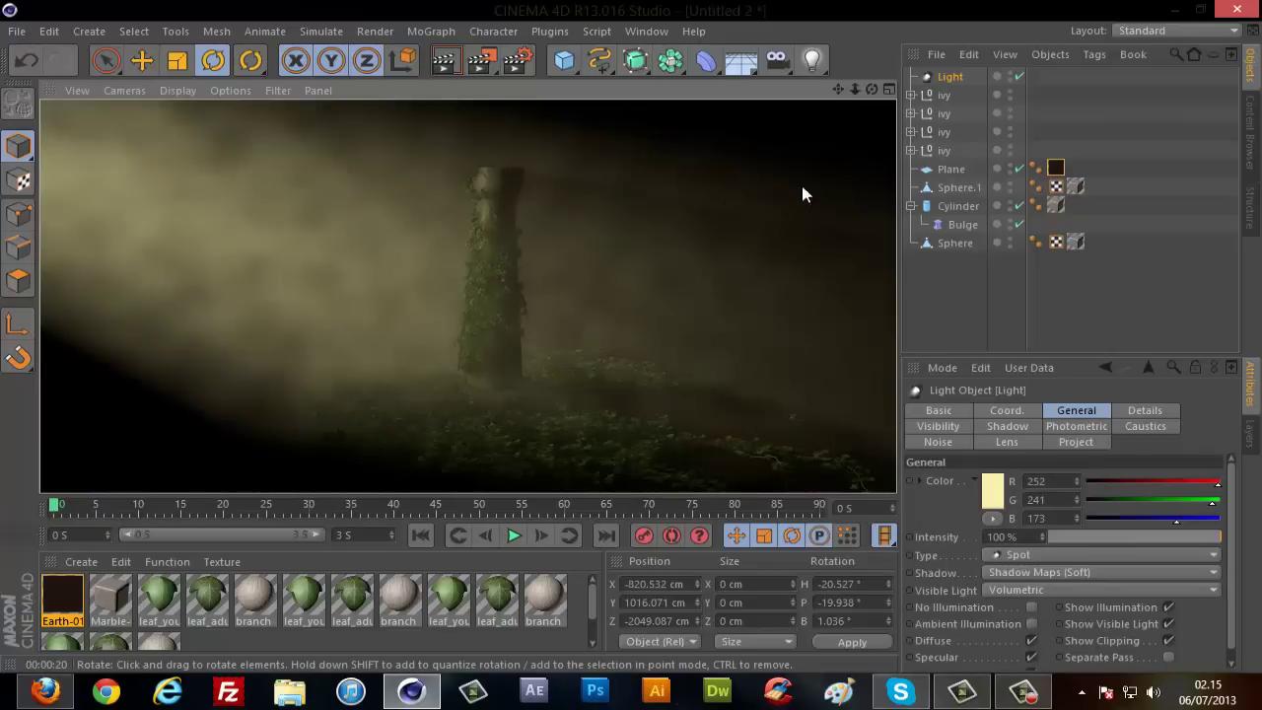
pyautogui.click(949, 77)
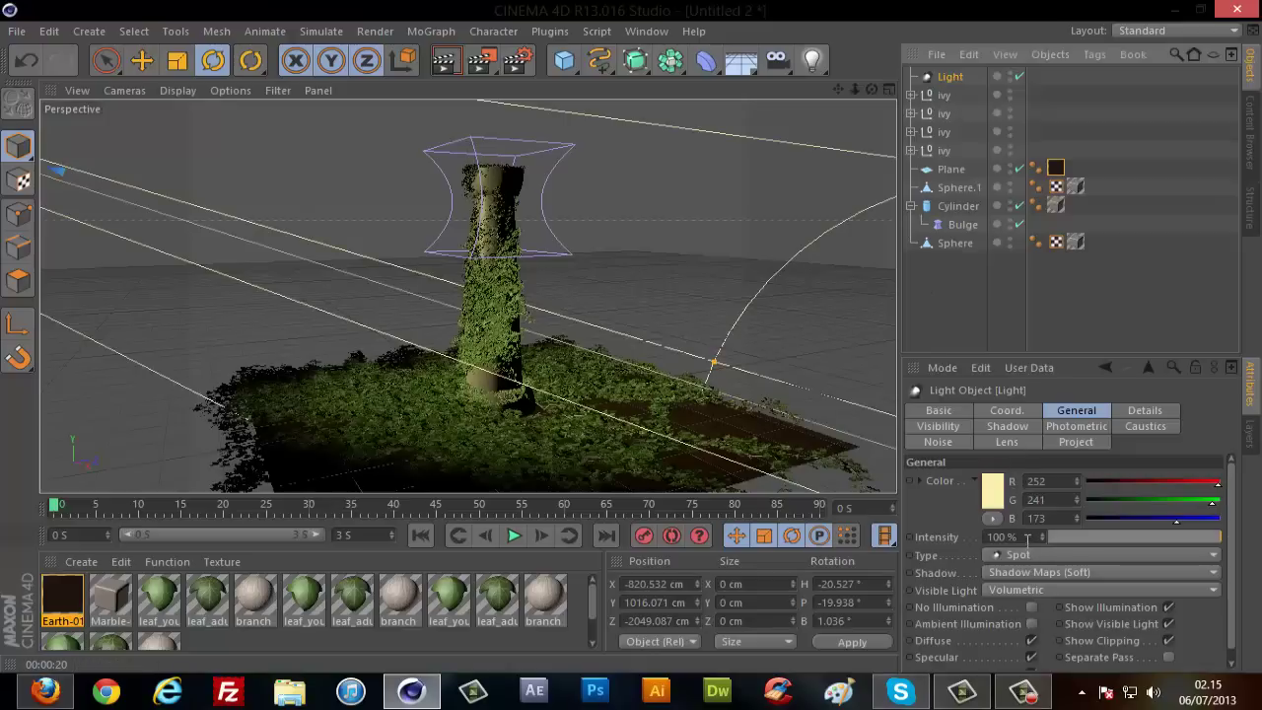
pyautogui.click(1027, 537)
pyautogui.write('200')
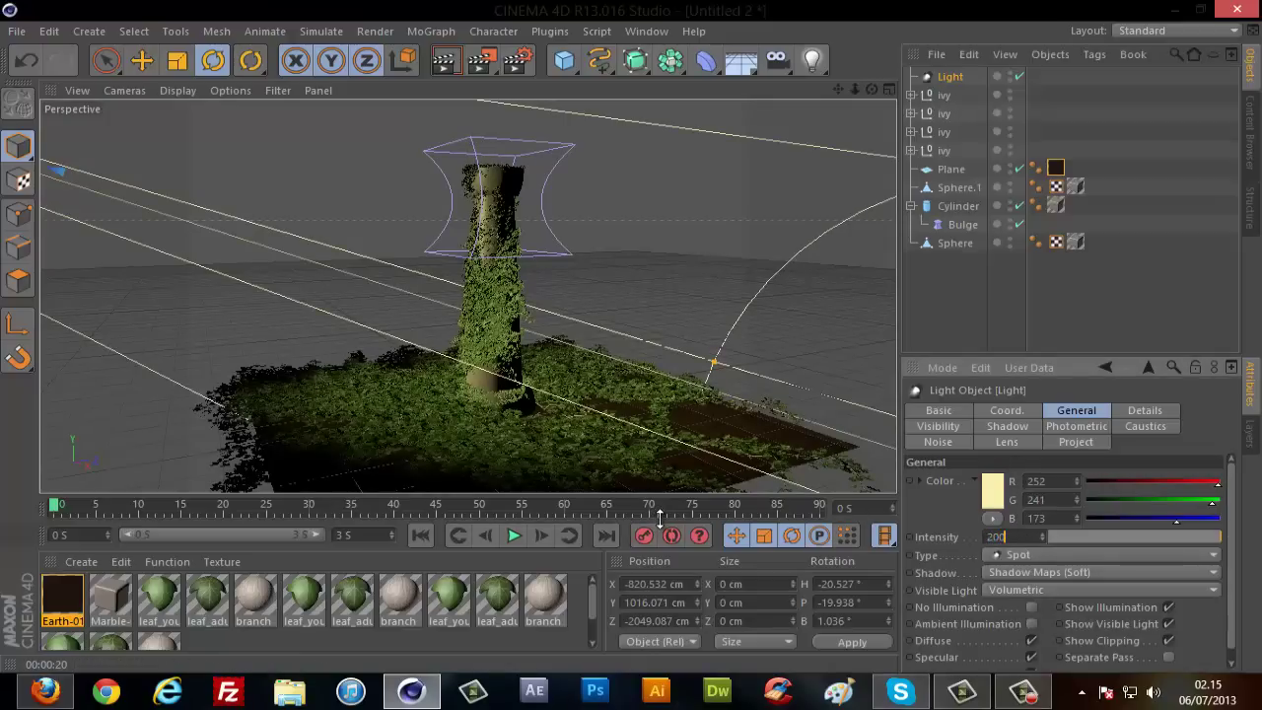
pyautogui.press('Return')
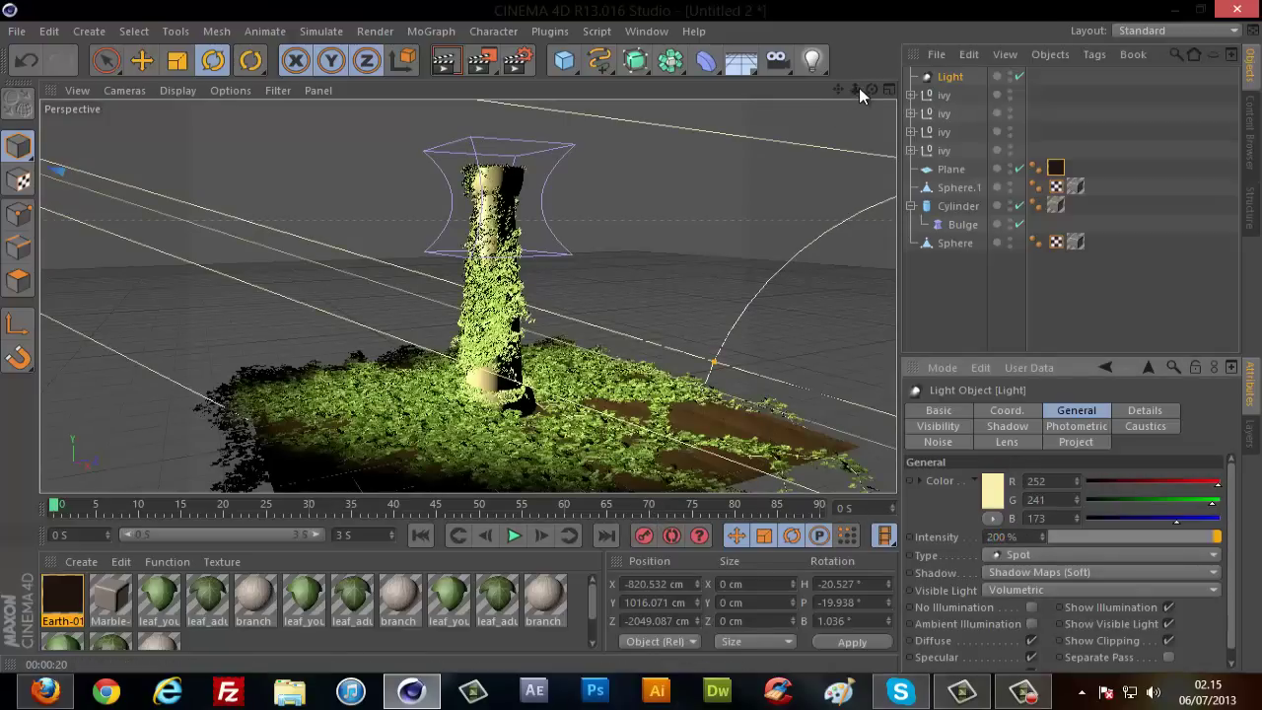
pyautogui.moveTo(855, 89)
pyautogui.mouseDown()
pyautogui.moveTo(628, 336)
pyautogui.moveTo(432, 163)
pyautogui.mouseUp()
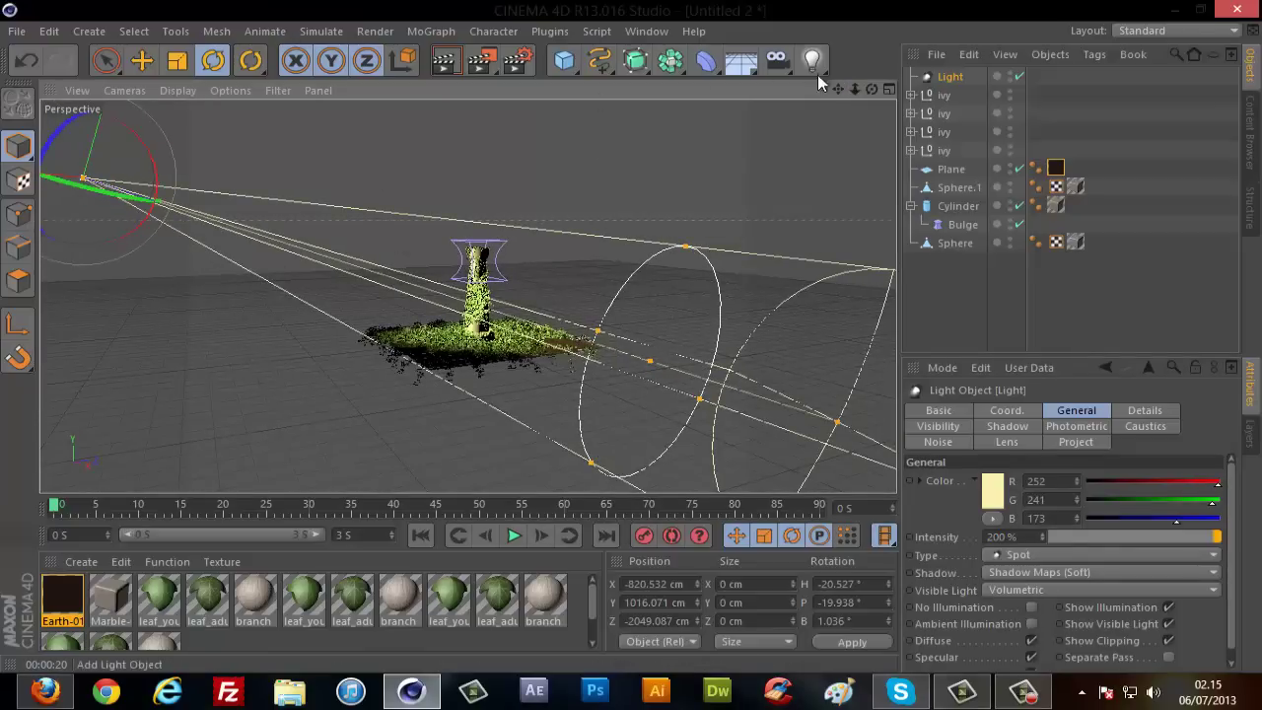
# Move the spot light back along its beam and widen its cone over the column.
pyautogui.moveTo(625, 346); pyautogui.dragTo(722, 94)
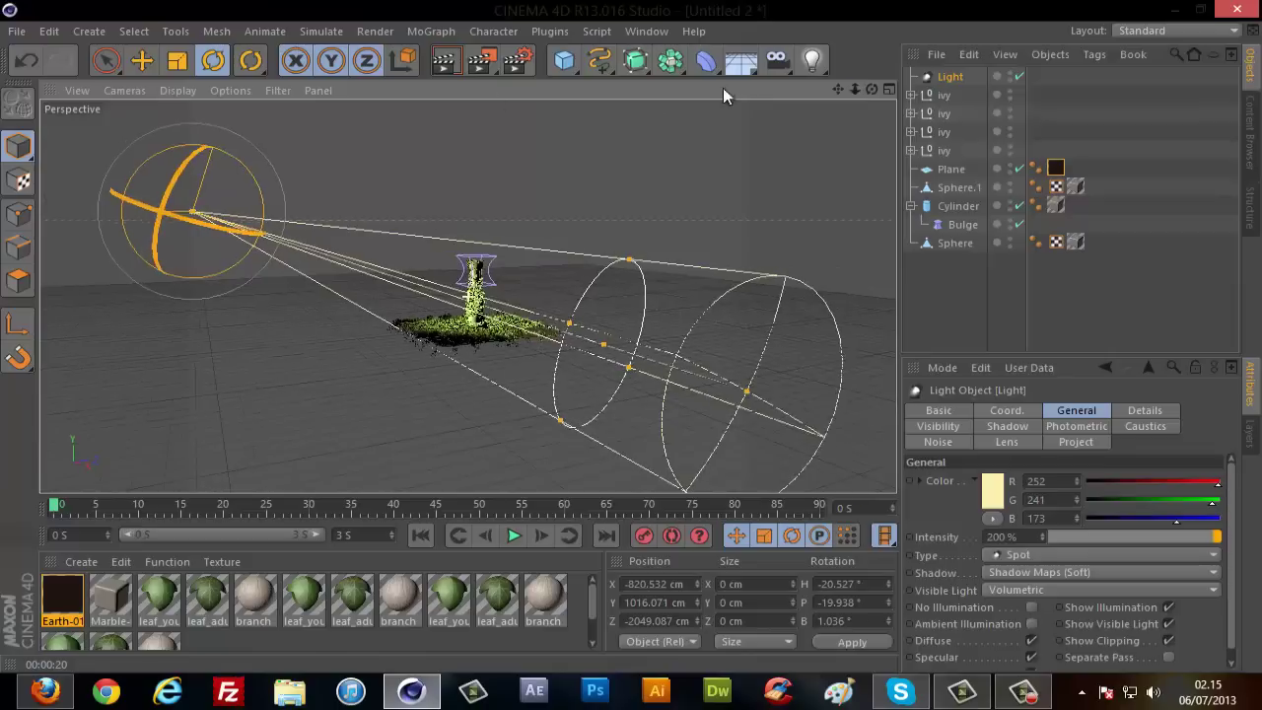
pyautogui.click(141, 60)
pyautogui.moveTo(294, 248); pyautogui.dragTo(184, 226)
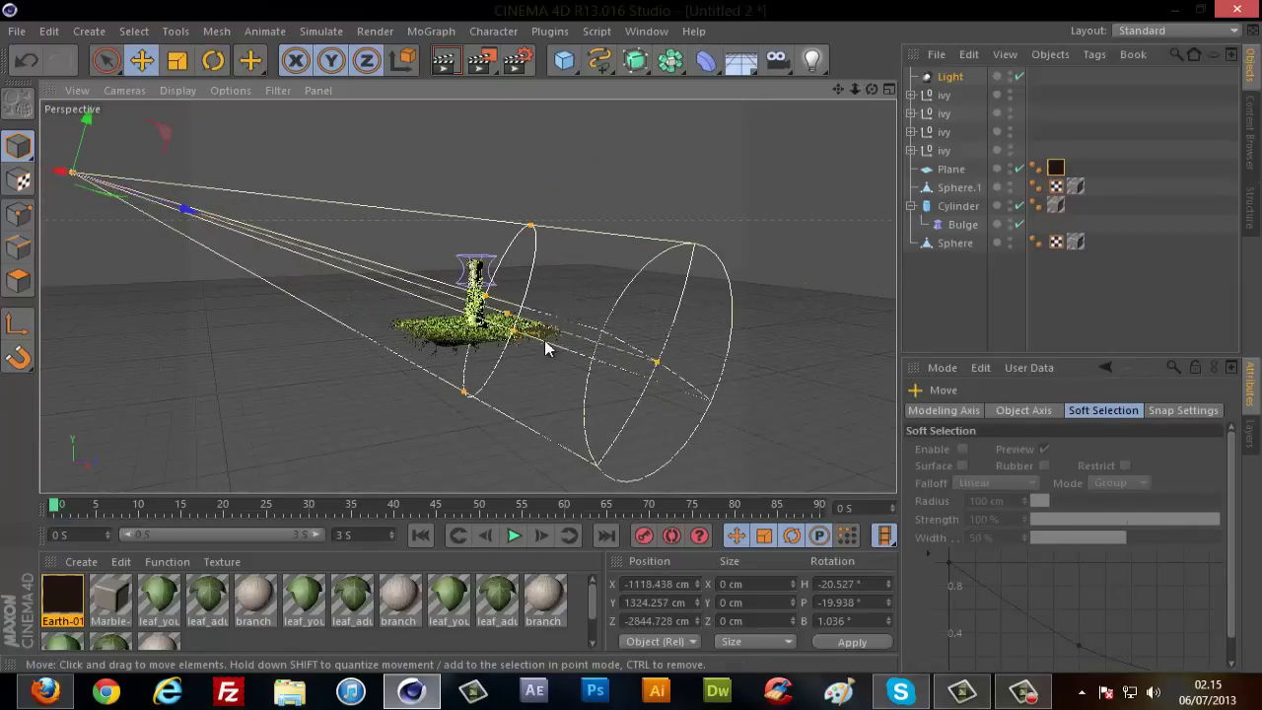
pyautogui.moveTo(656, 367); pyautogui.dragTo(778, 394)
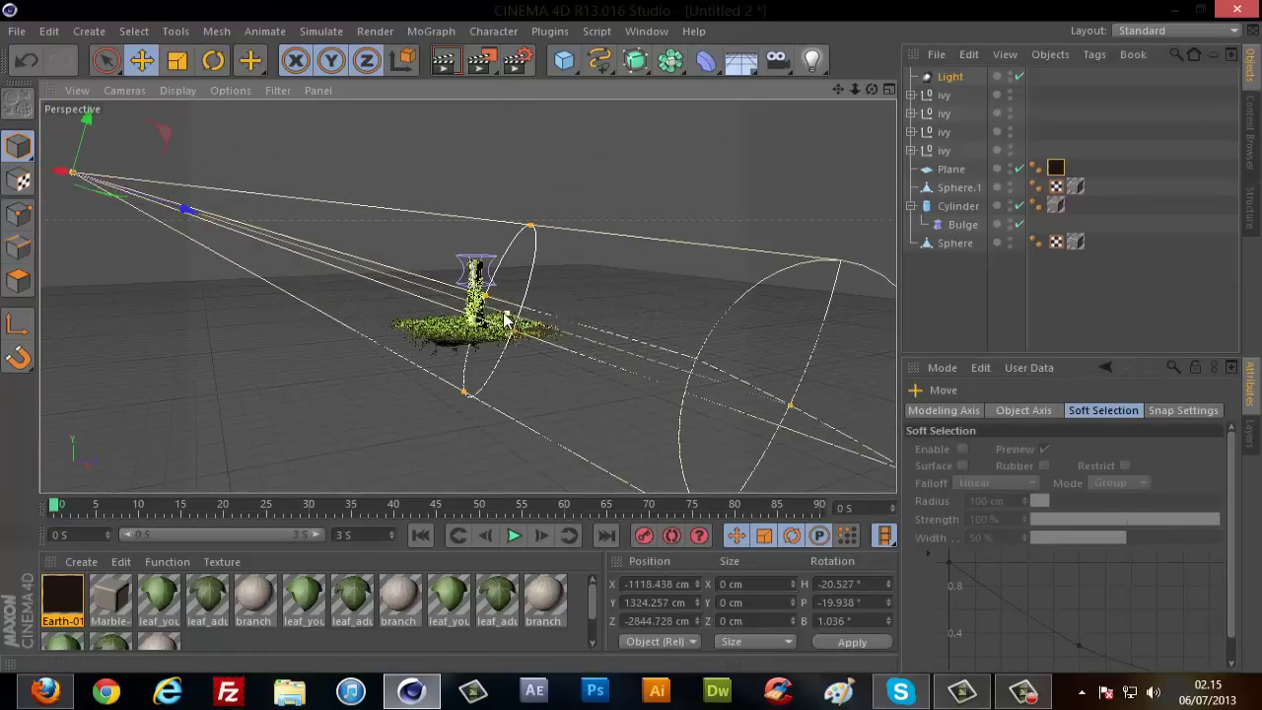
pyautogui.moveTo(507, 318); pyautogui.dragTo(609, 347)
pyautogui.moveTo(612, 235)
pyautogui.mouseDown()
pyautogui.moveTo(641, 242)
pyautogui.moveTo(642, 279)
pyautogui.mouseUp()
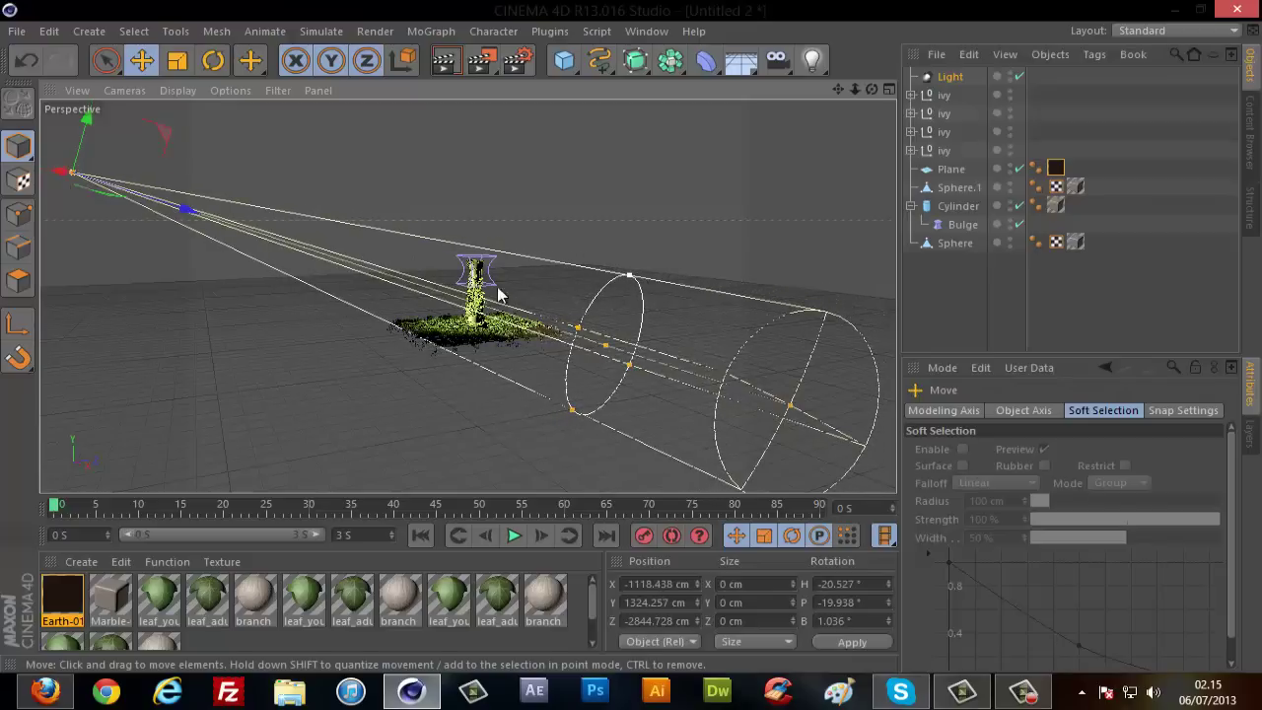
pyautogui.scroll(2, 480, 306)
pyautogui.scroll(2, 480, 305)
pyautogui.scroll(2, 480, 306)
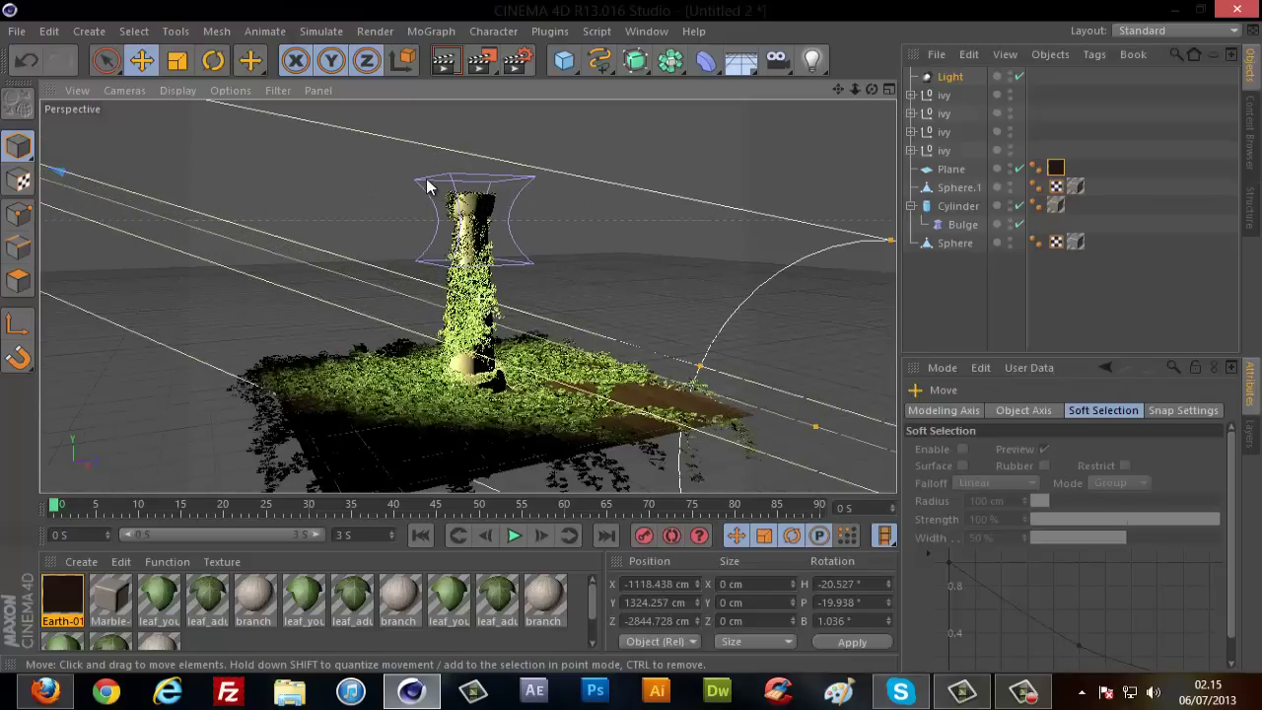